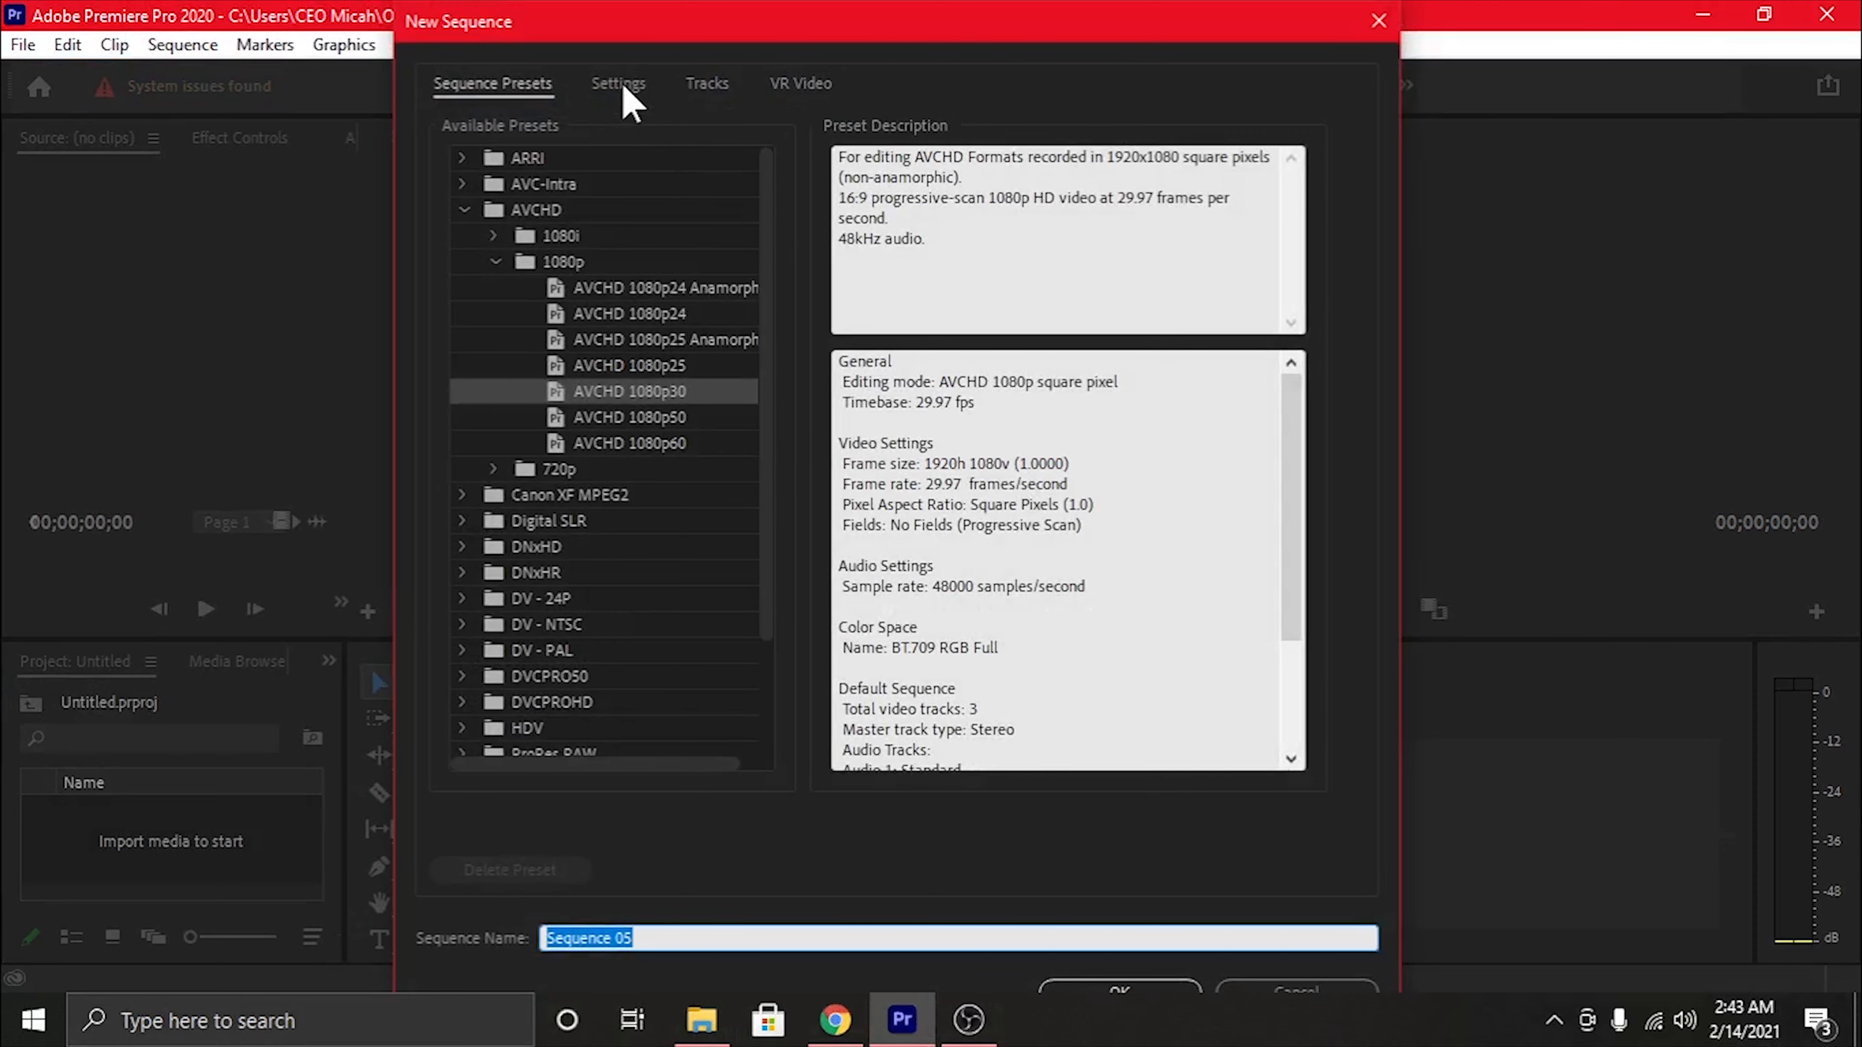
Show the new sequence's detailed settings and unpin the Microsoft Store from the taskbar
click(619, 84)
drag(1160, 20, 1171, 19)
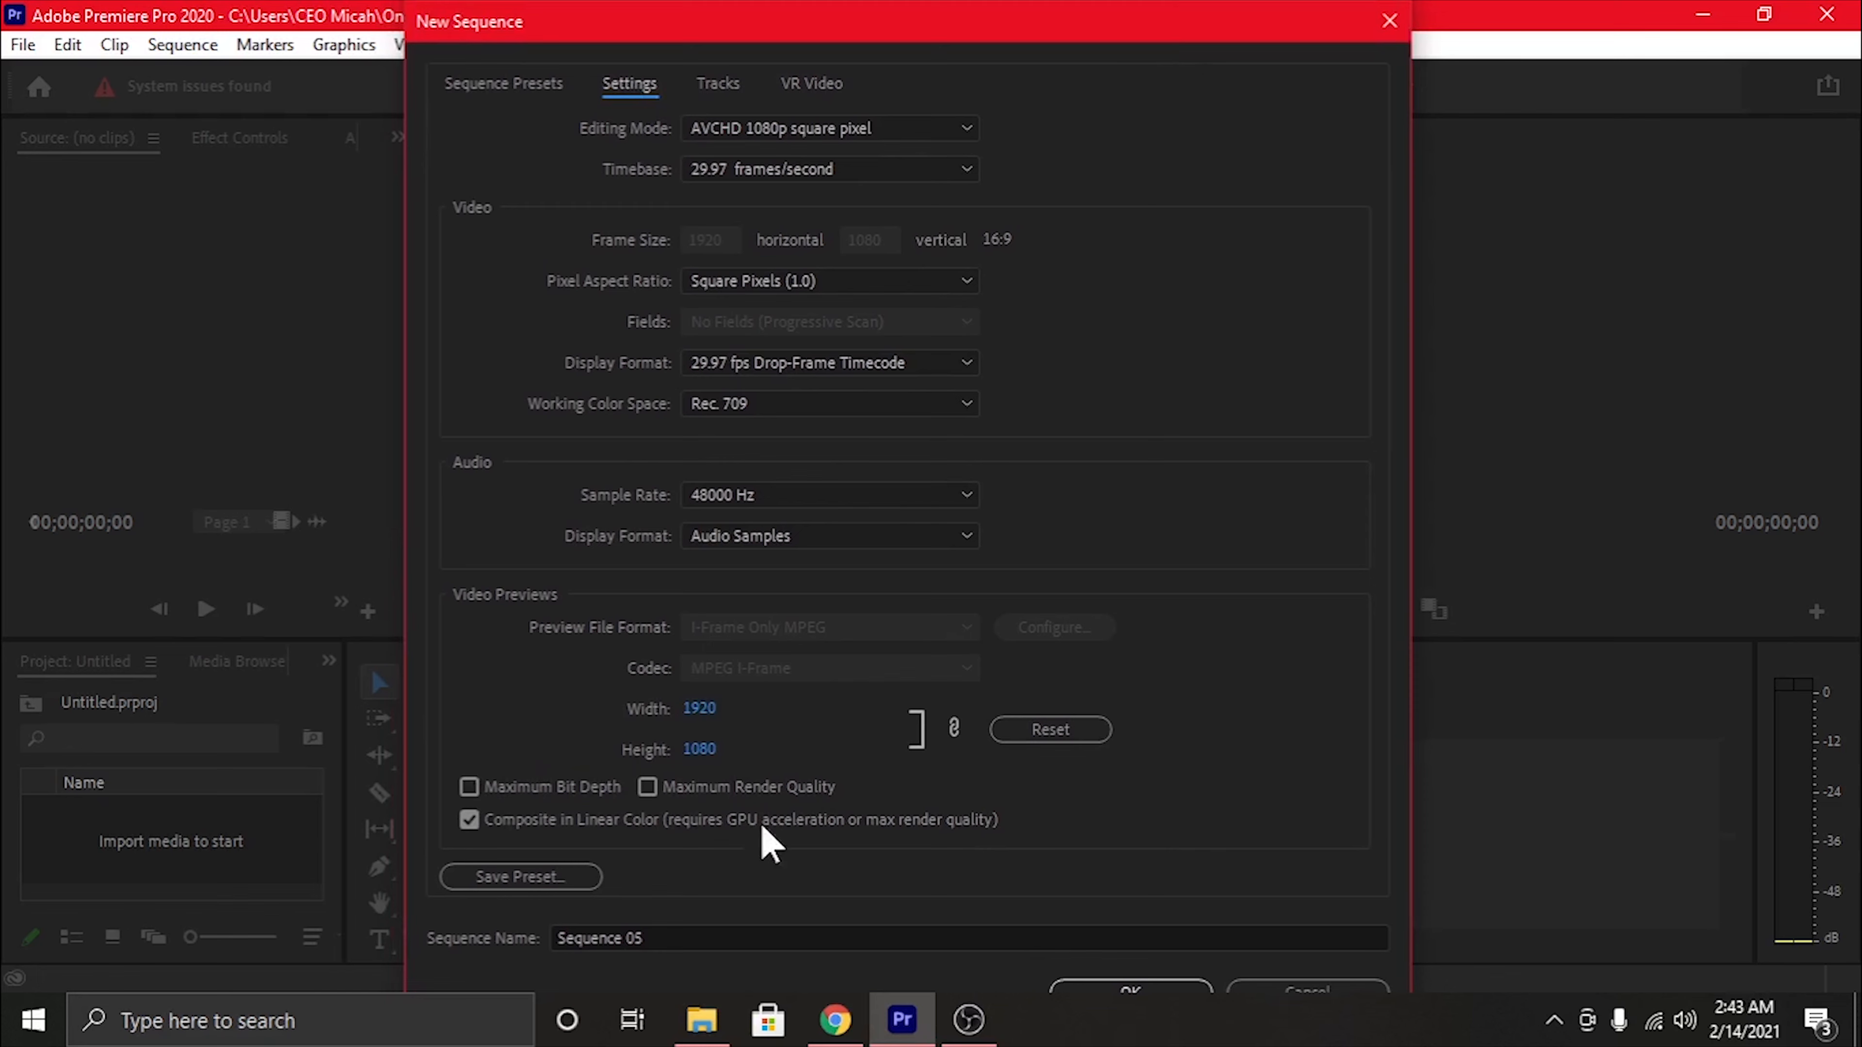
right_click(768, 1020)
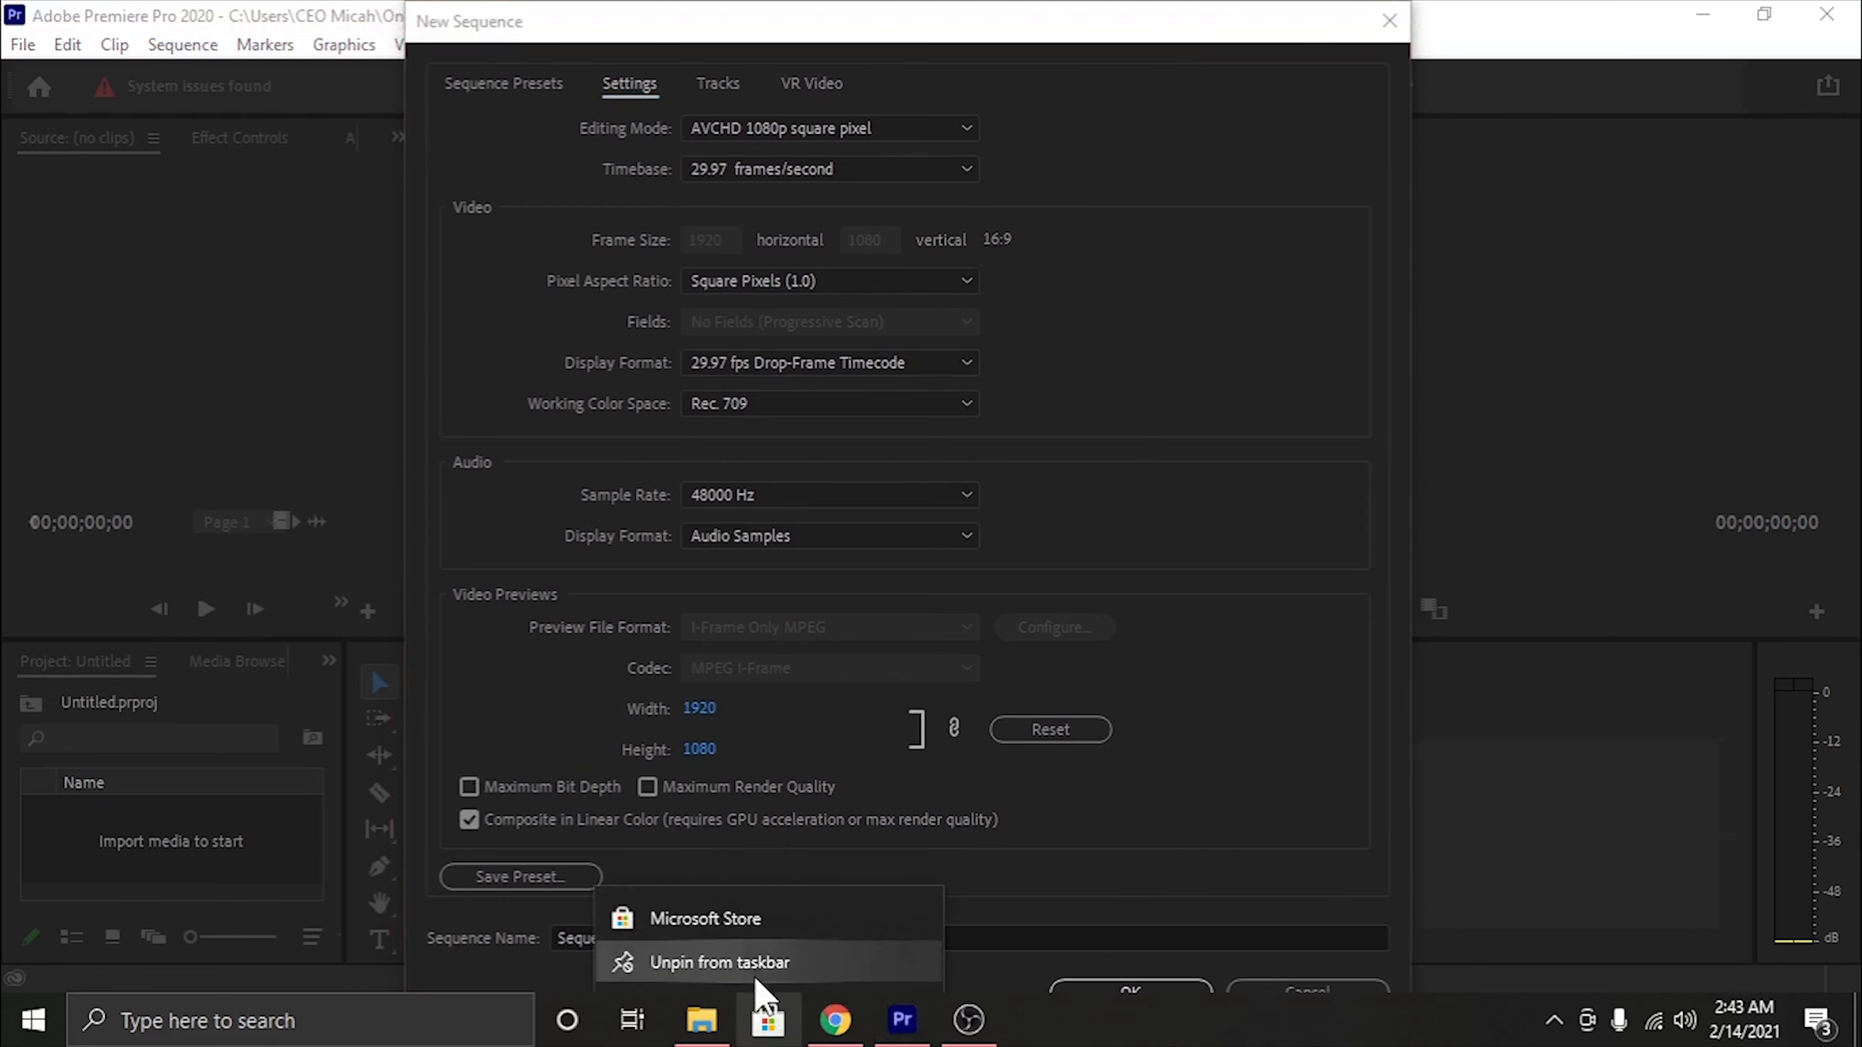
click(740, 963)
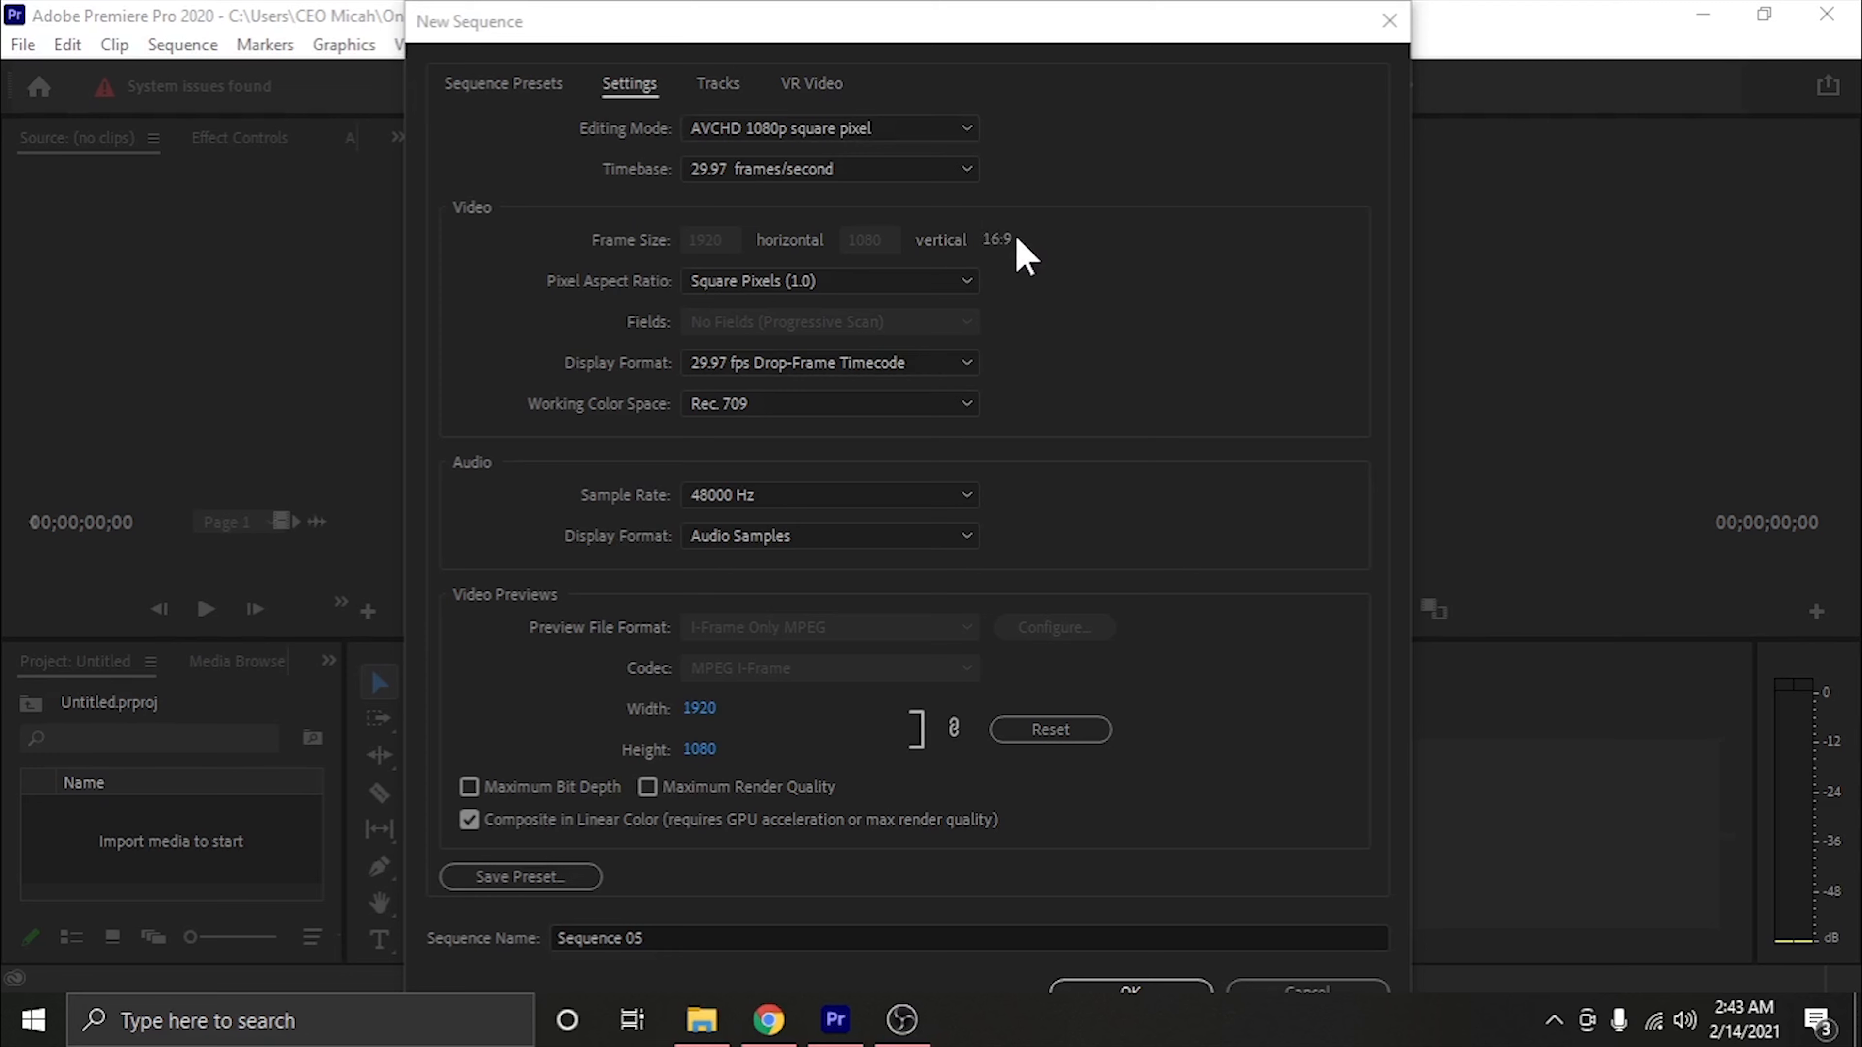
Create the sequence with the Custom editing mode and a frame size of 1080 horizontal by 1920 vertical
click(835, 129)
drag(975, 544, 815, 112)
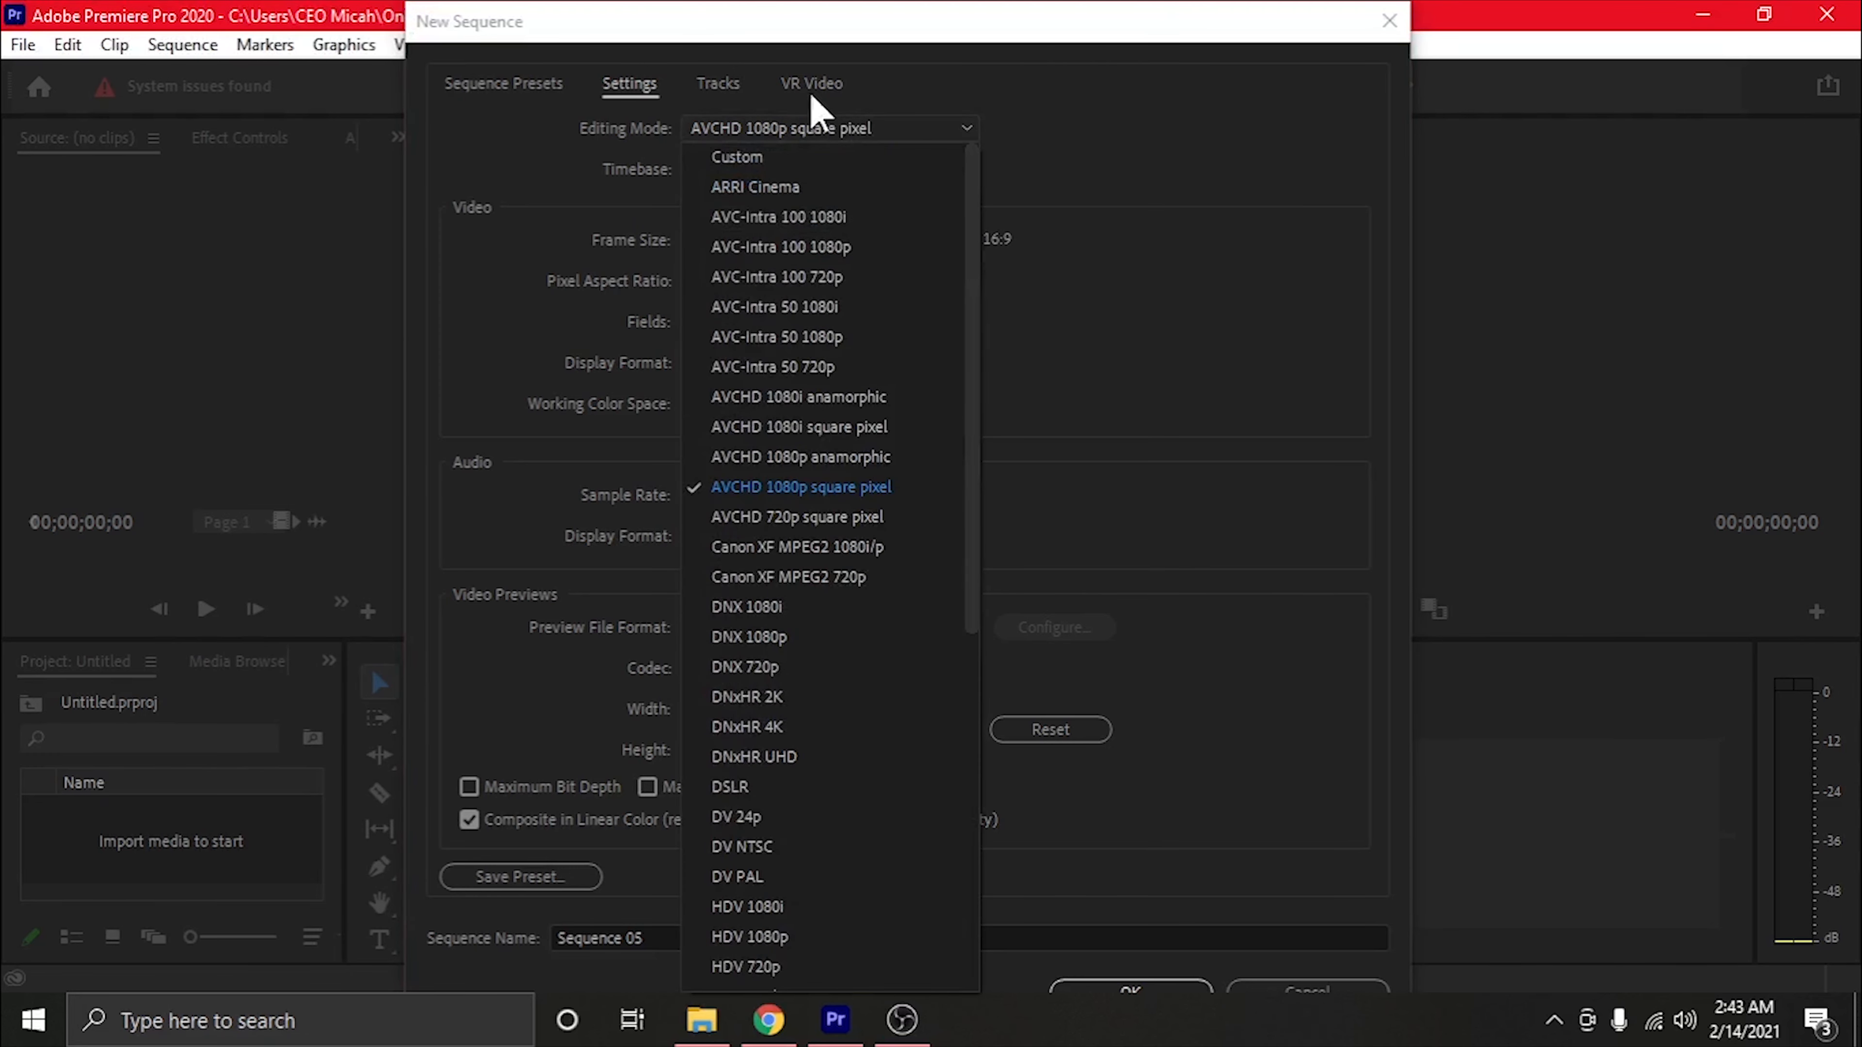
click(745, 158)
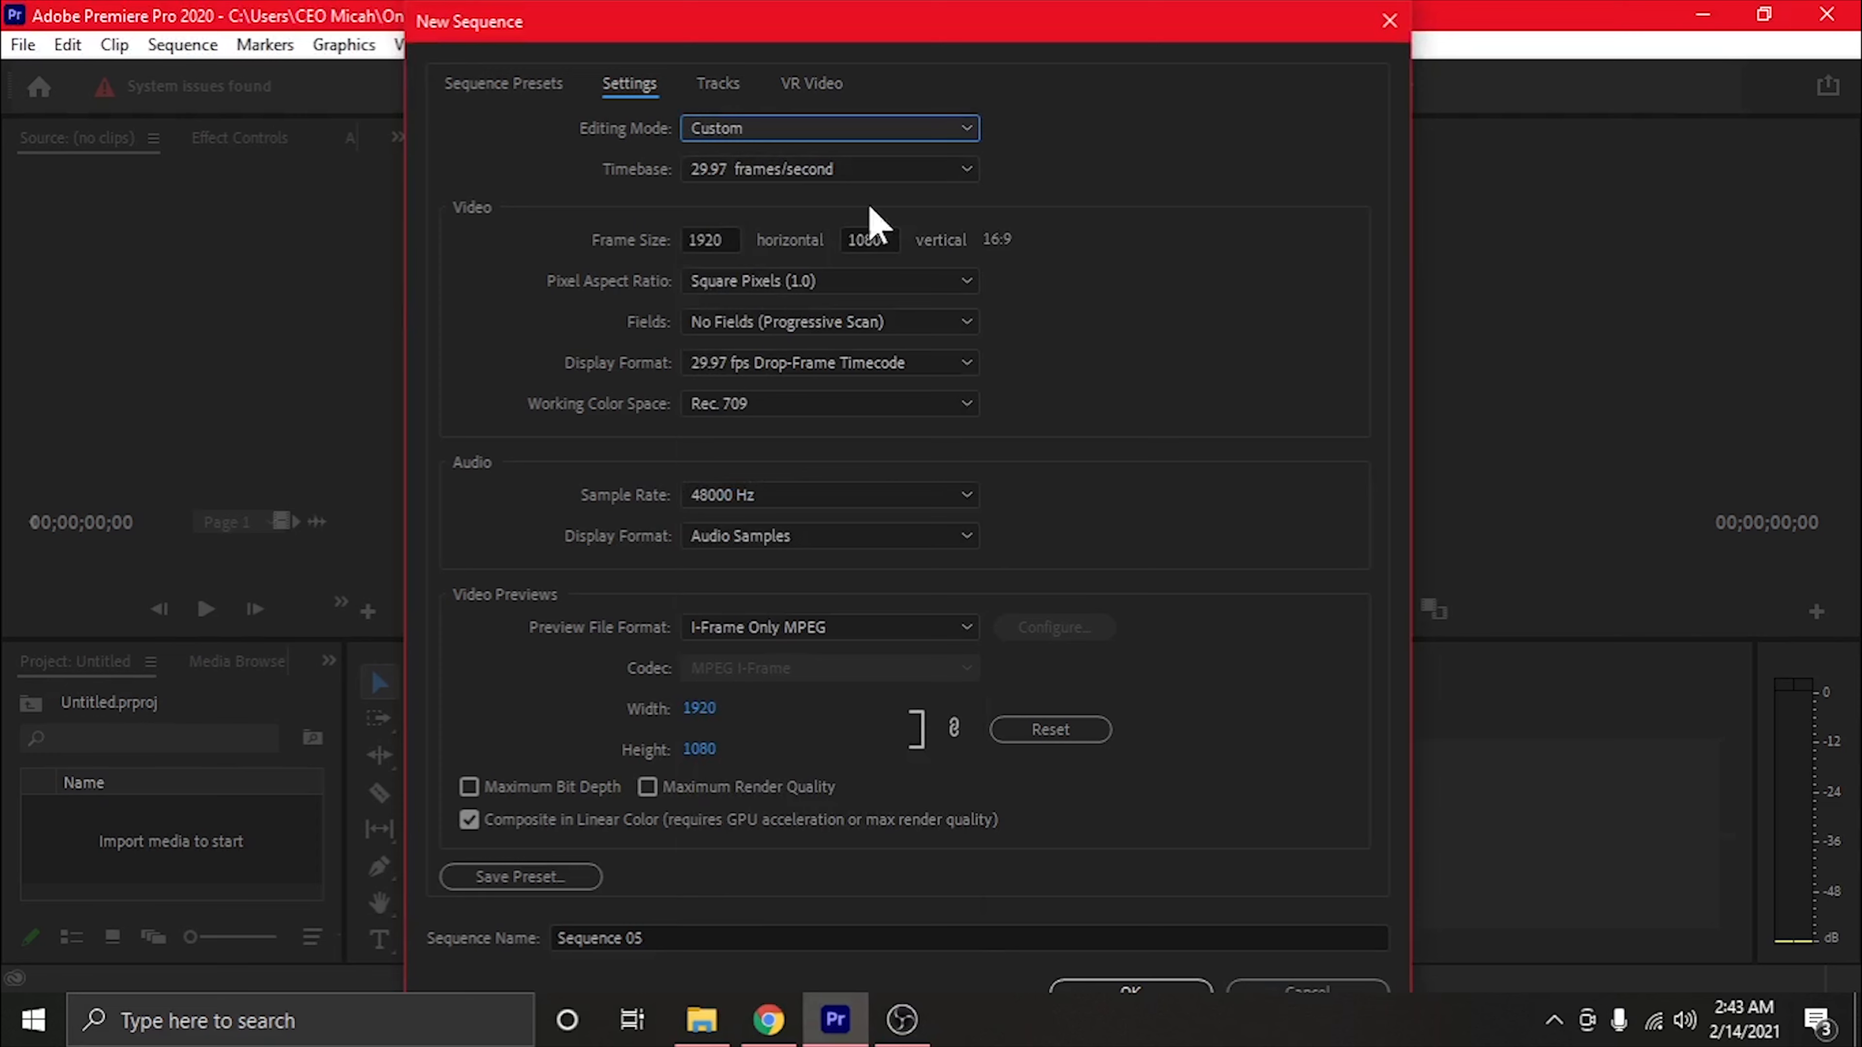
click(723, 240)
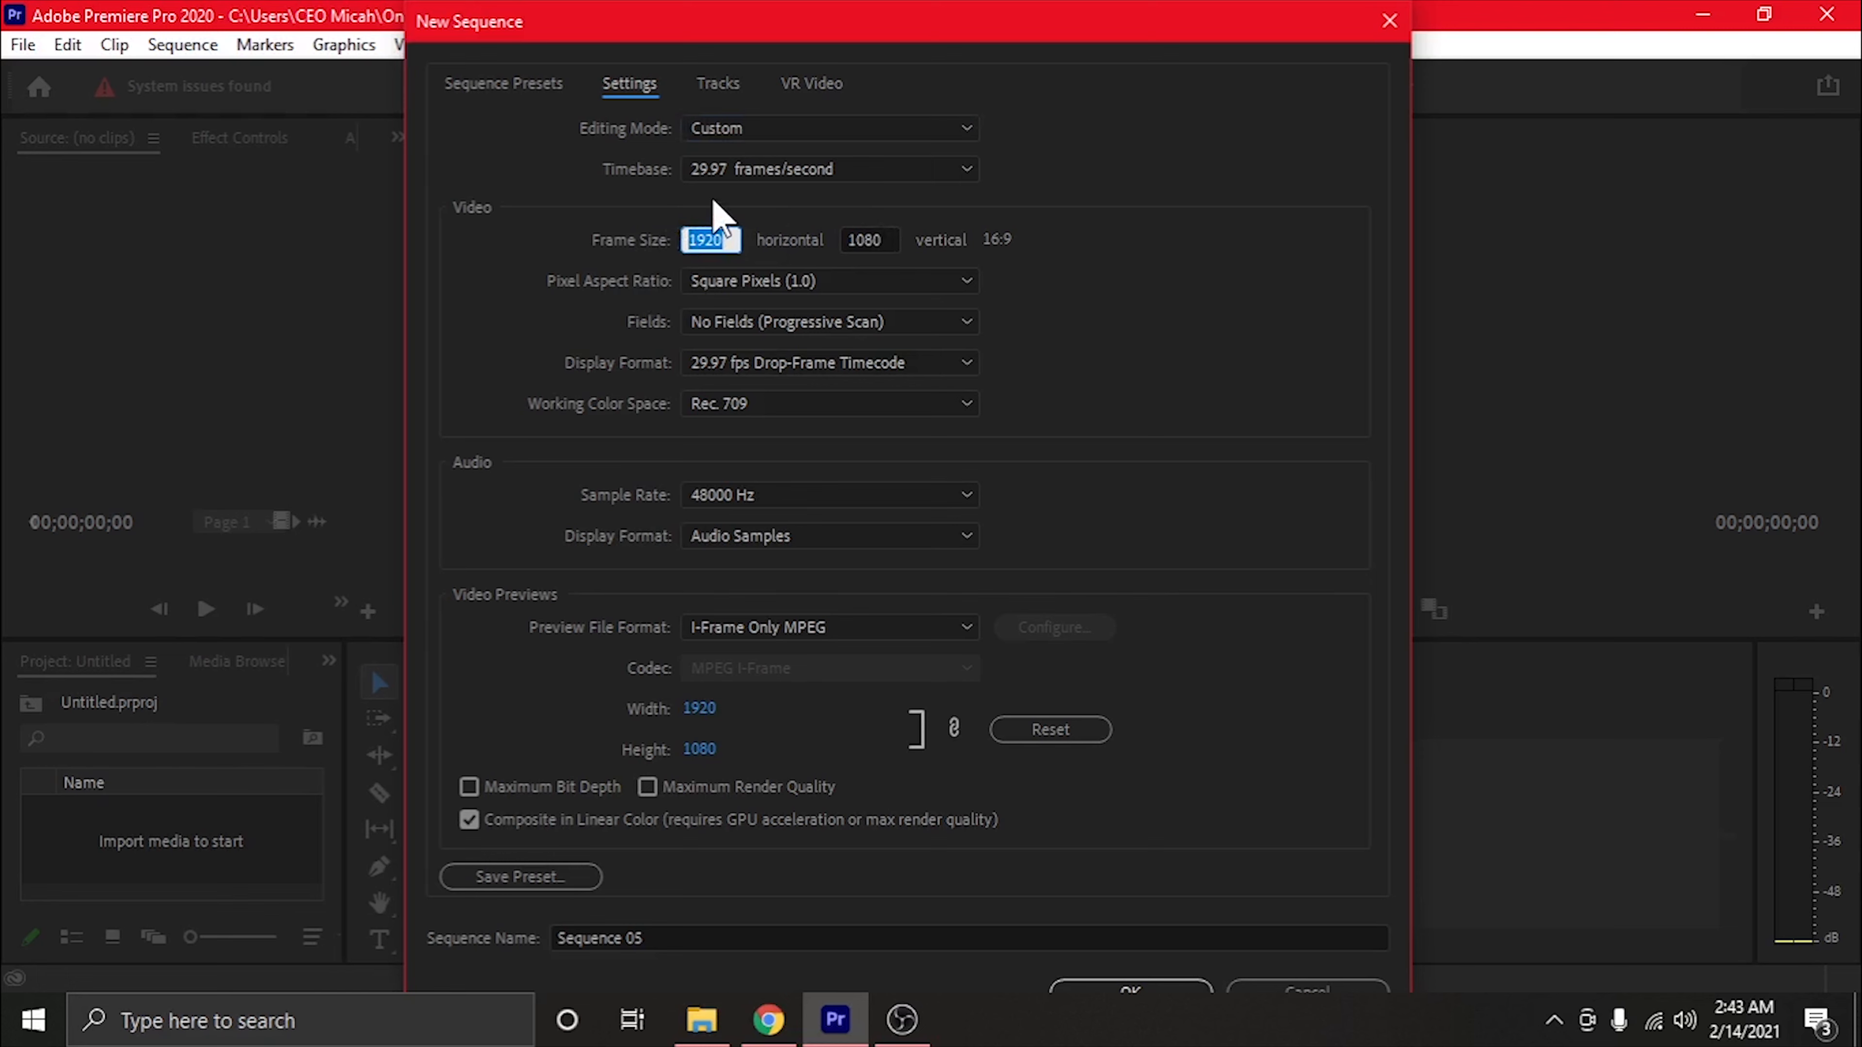
text(10)
click(884, 240)
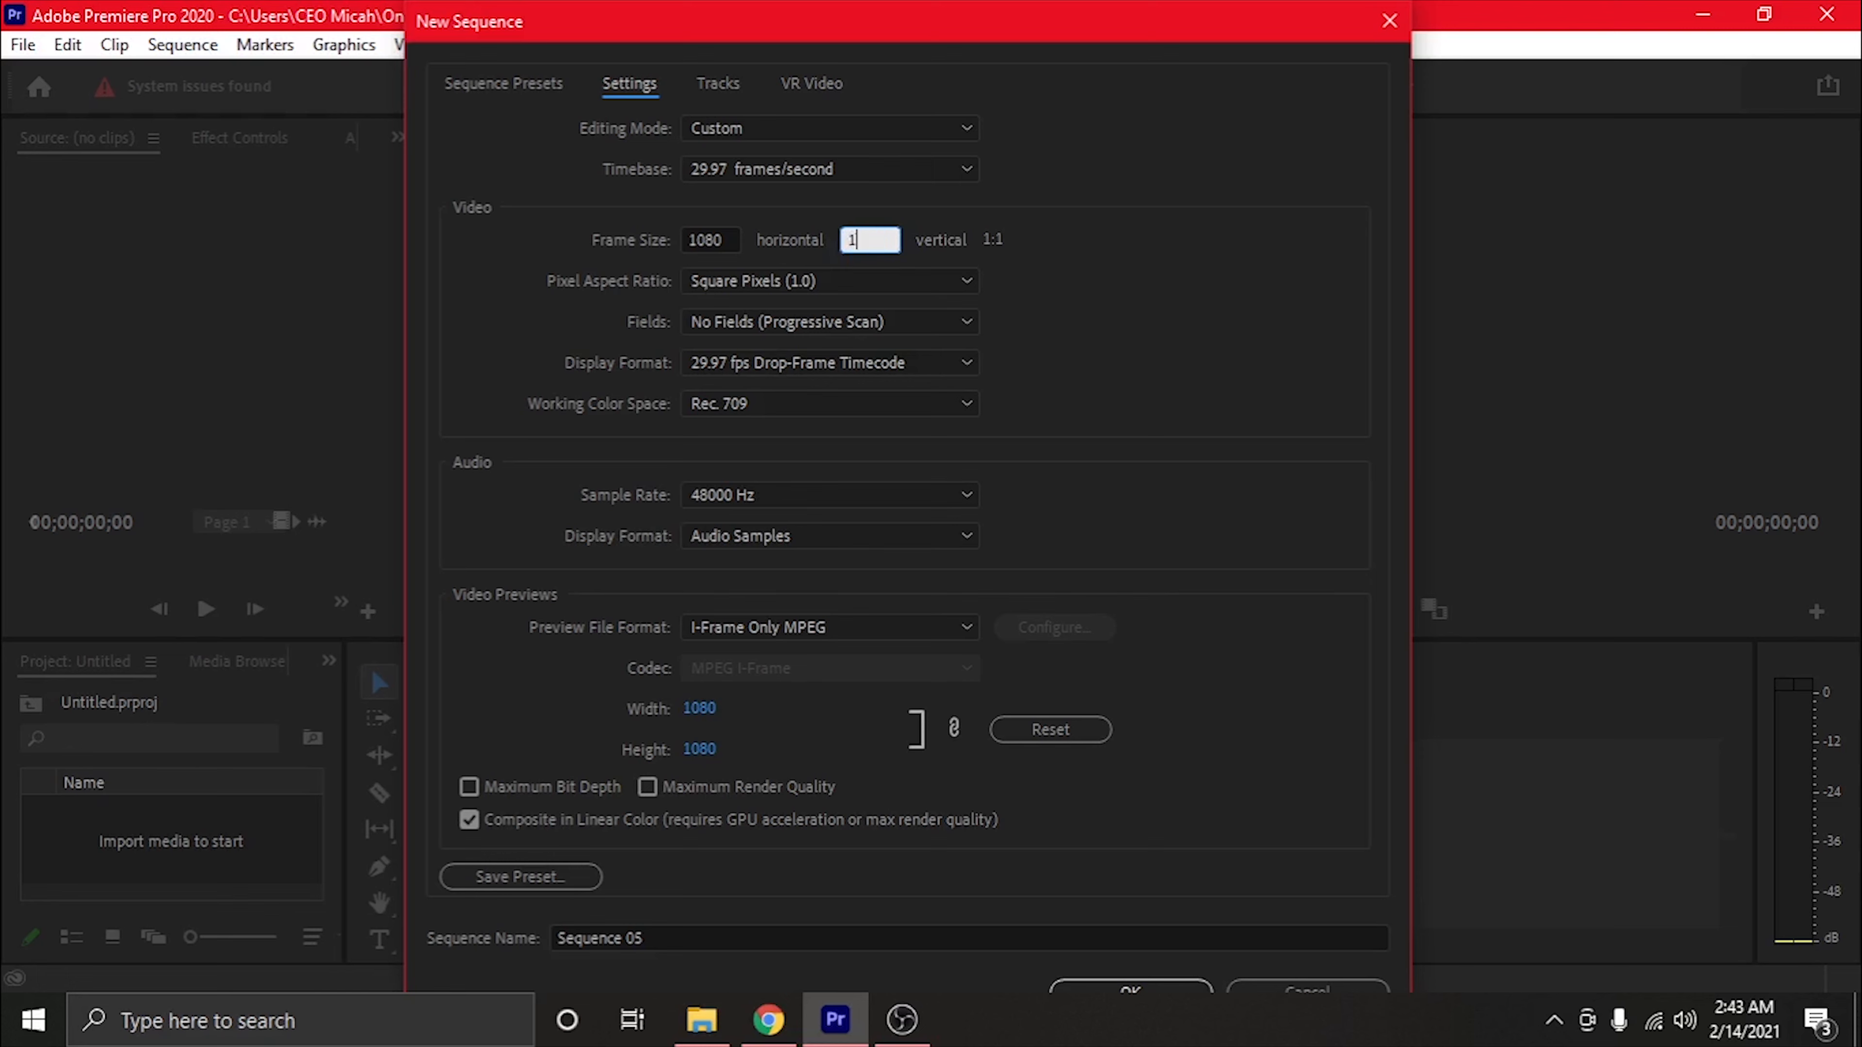
click(1150, 297)
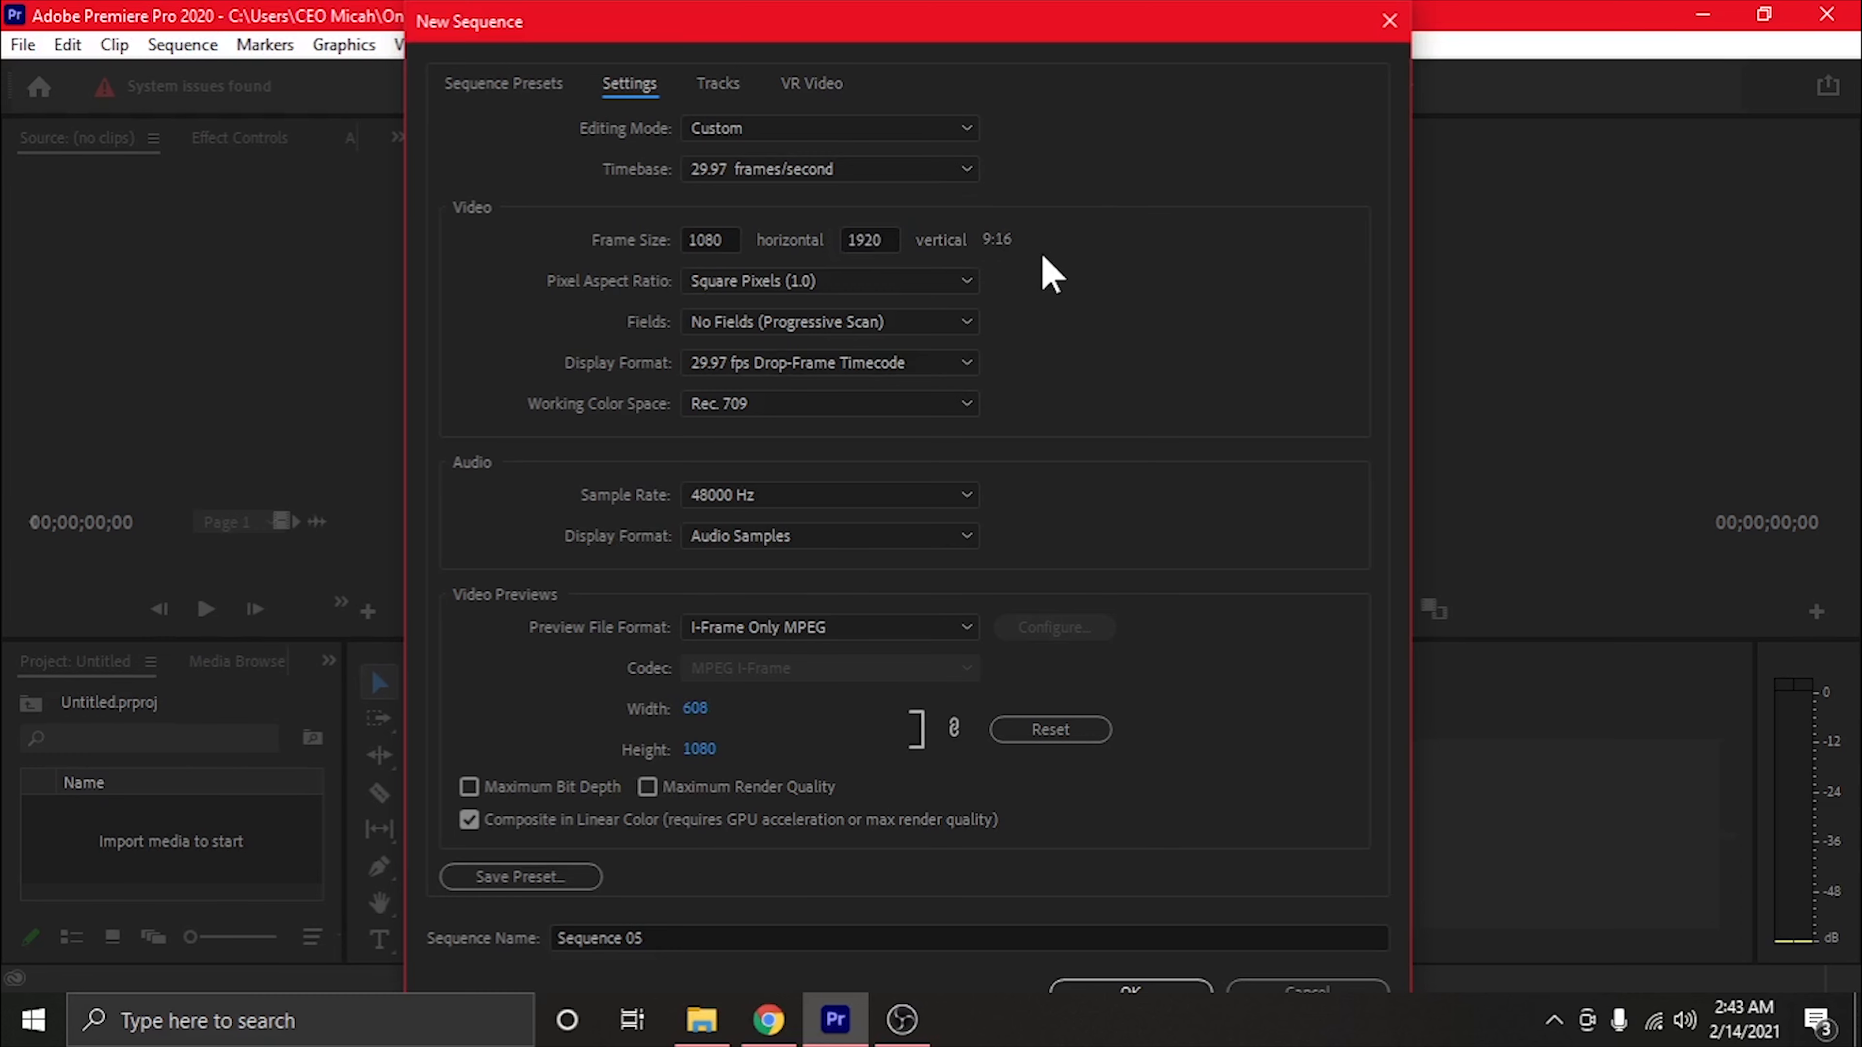
click(1184, 985)
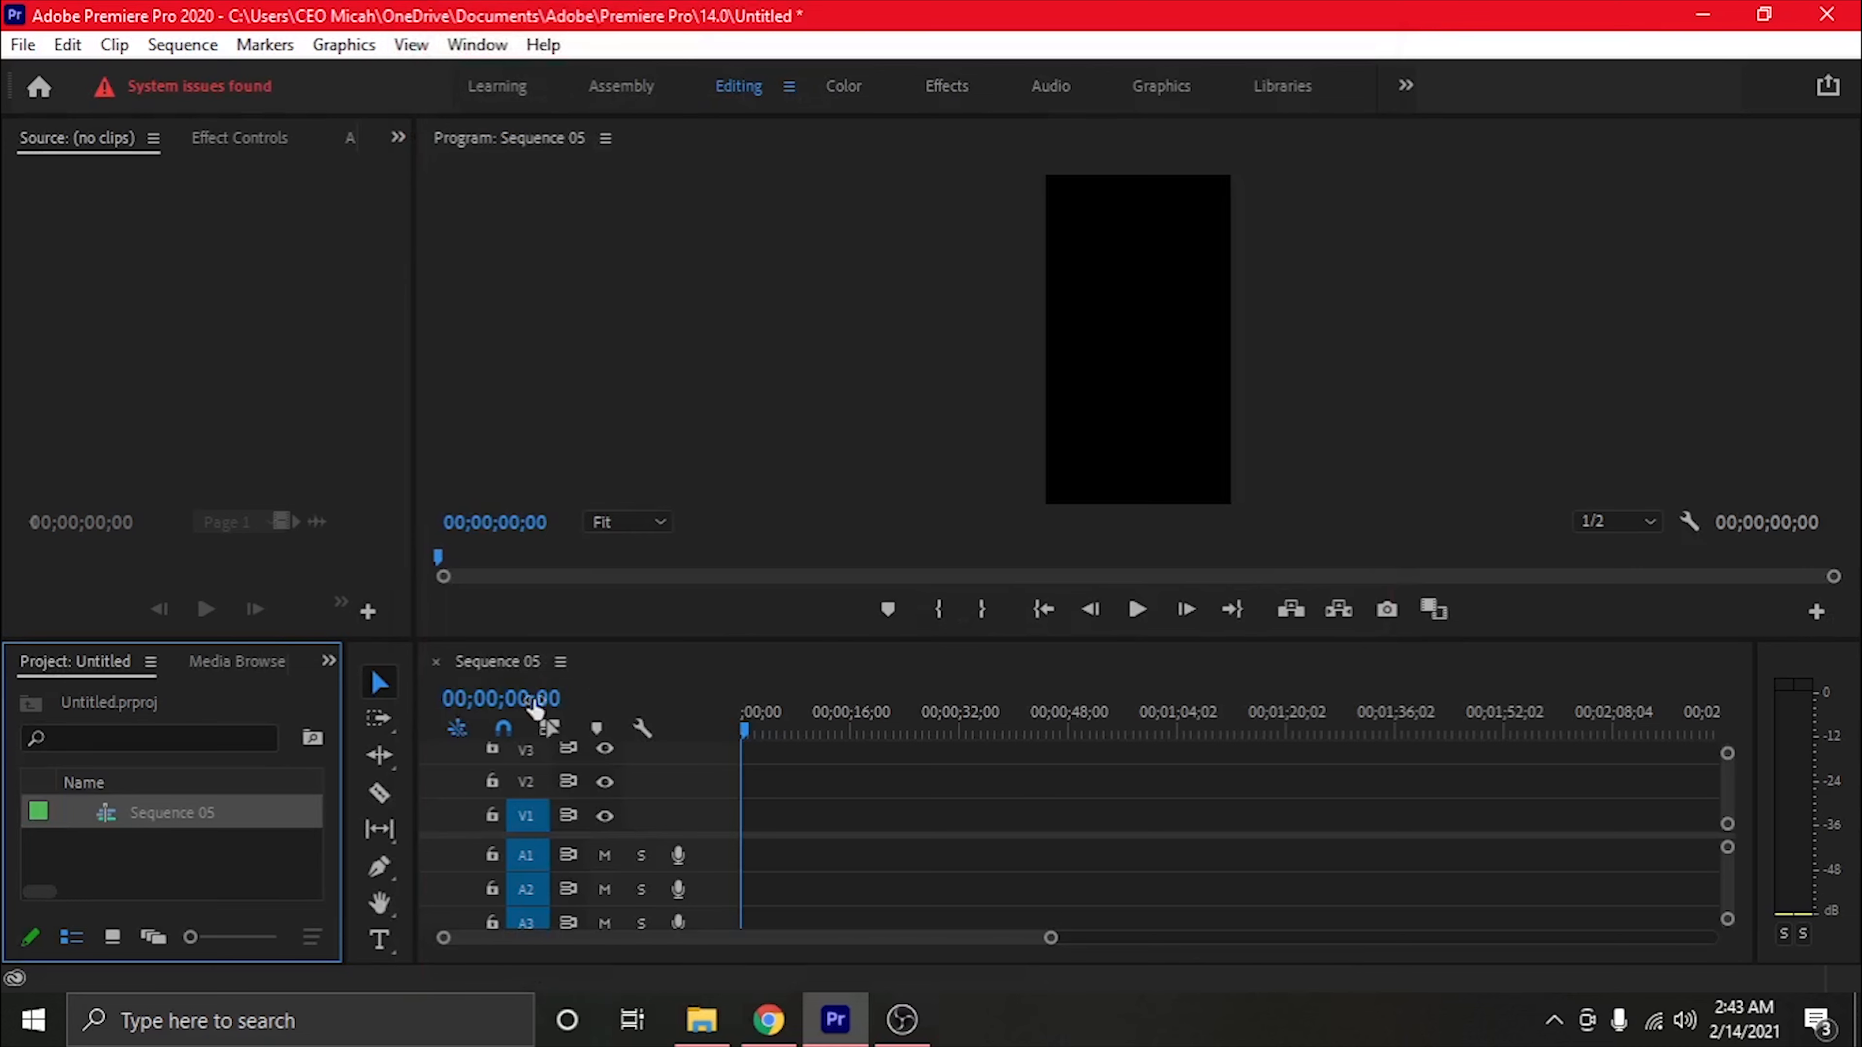
Import the emeralddawn.sims.04 video from the Work Edits folder into the project
right_click(246, 859)
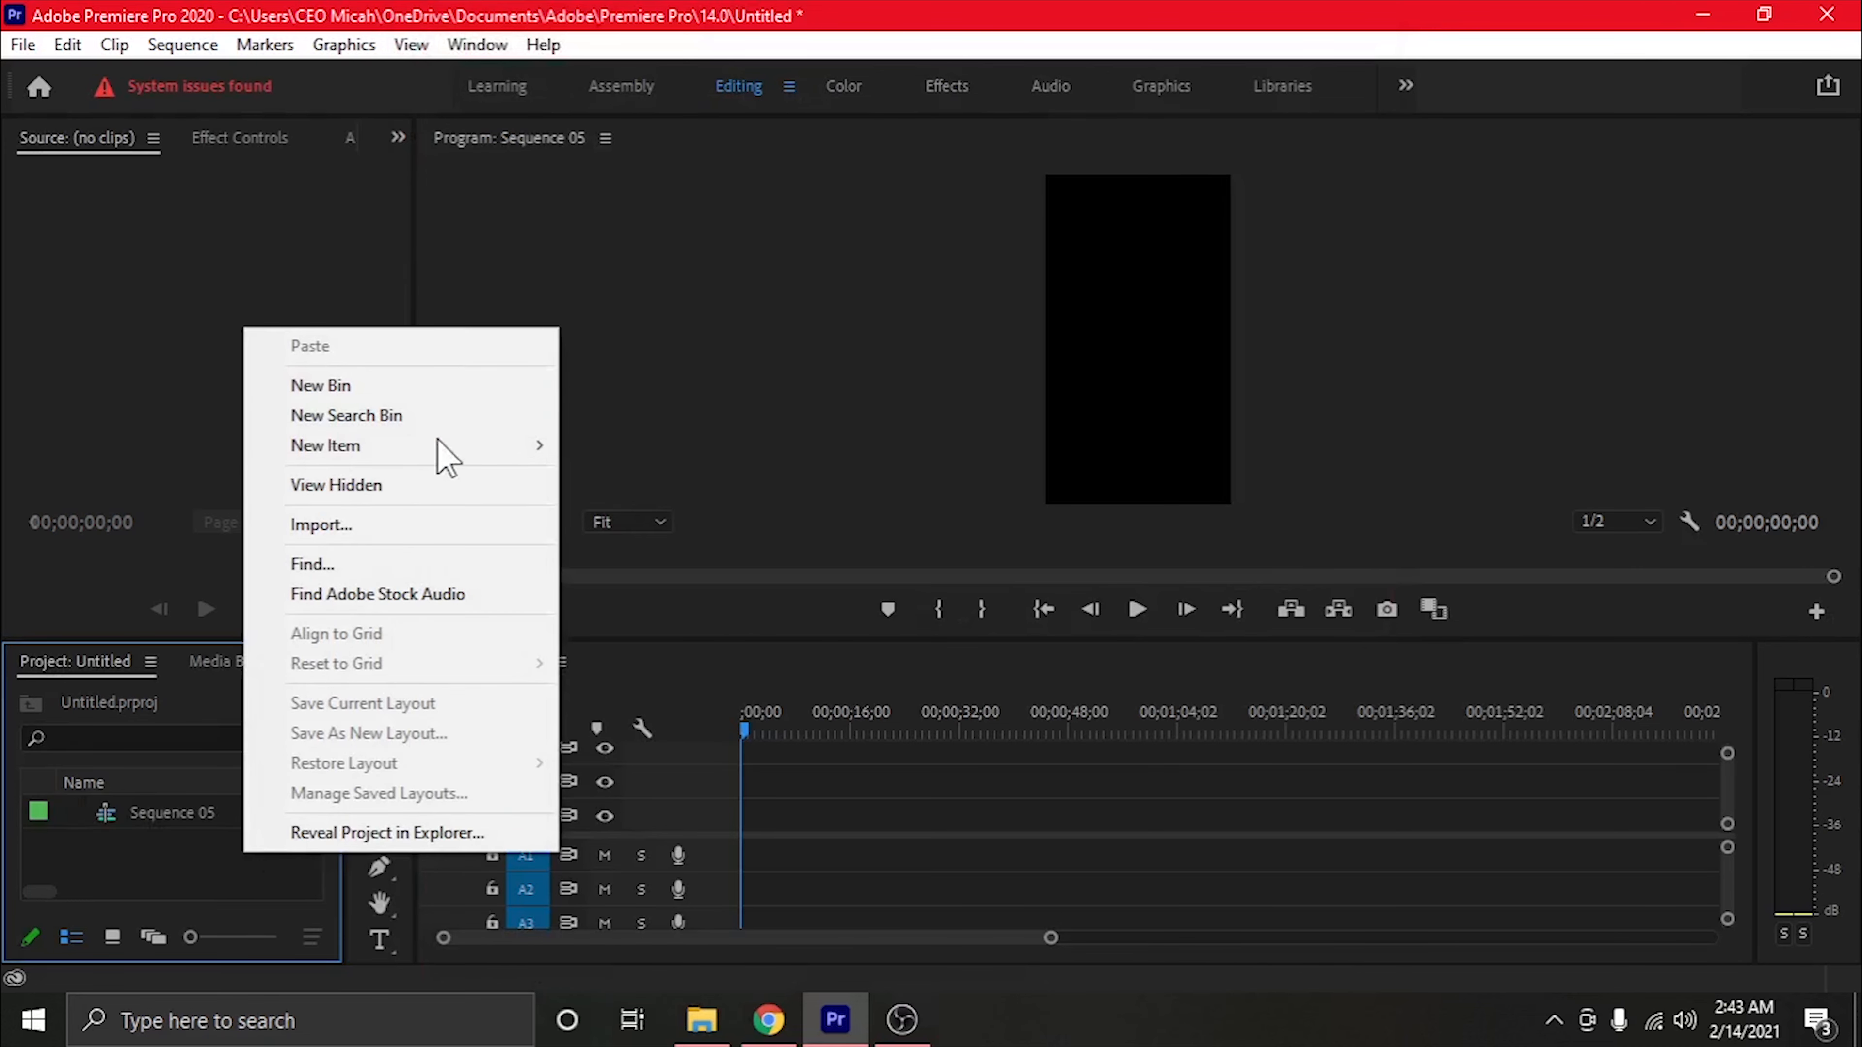
click(358, 534)
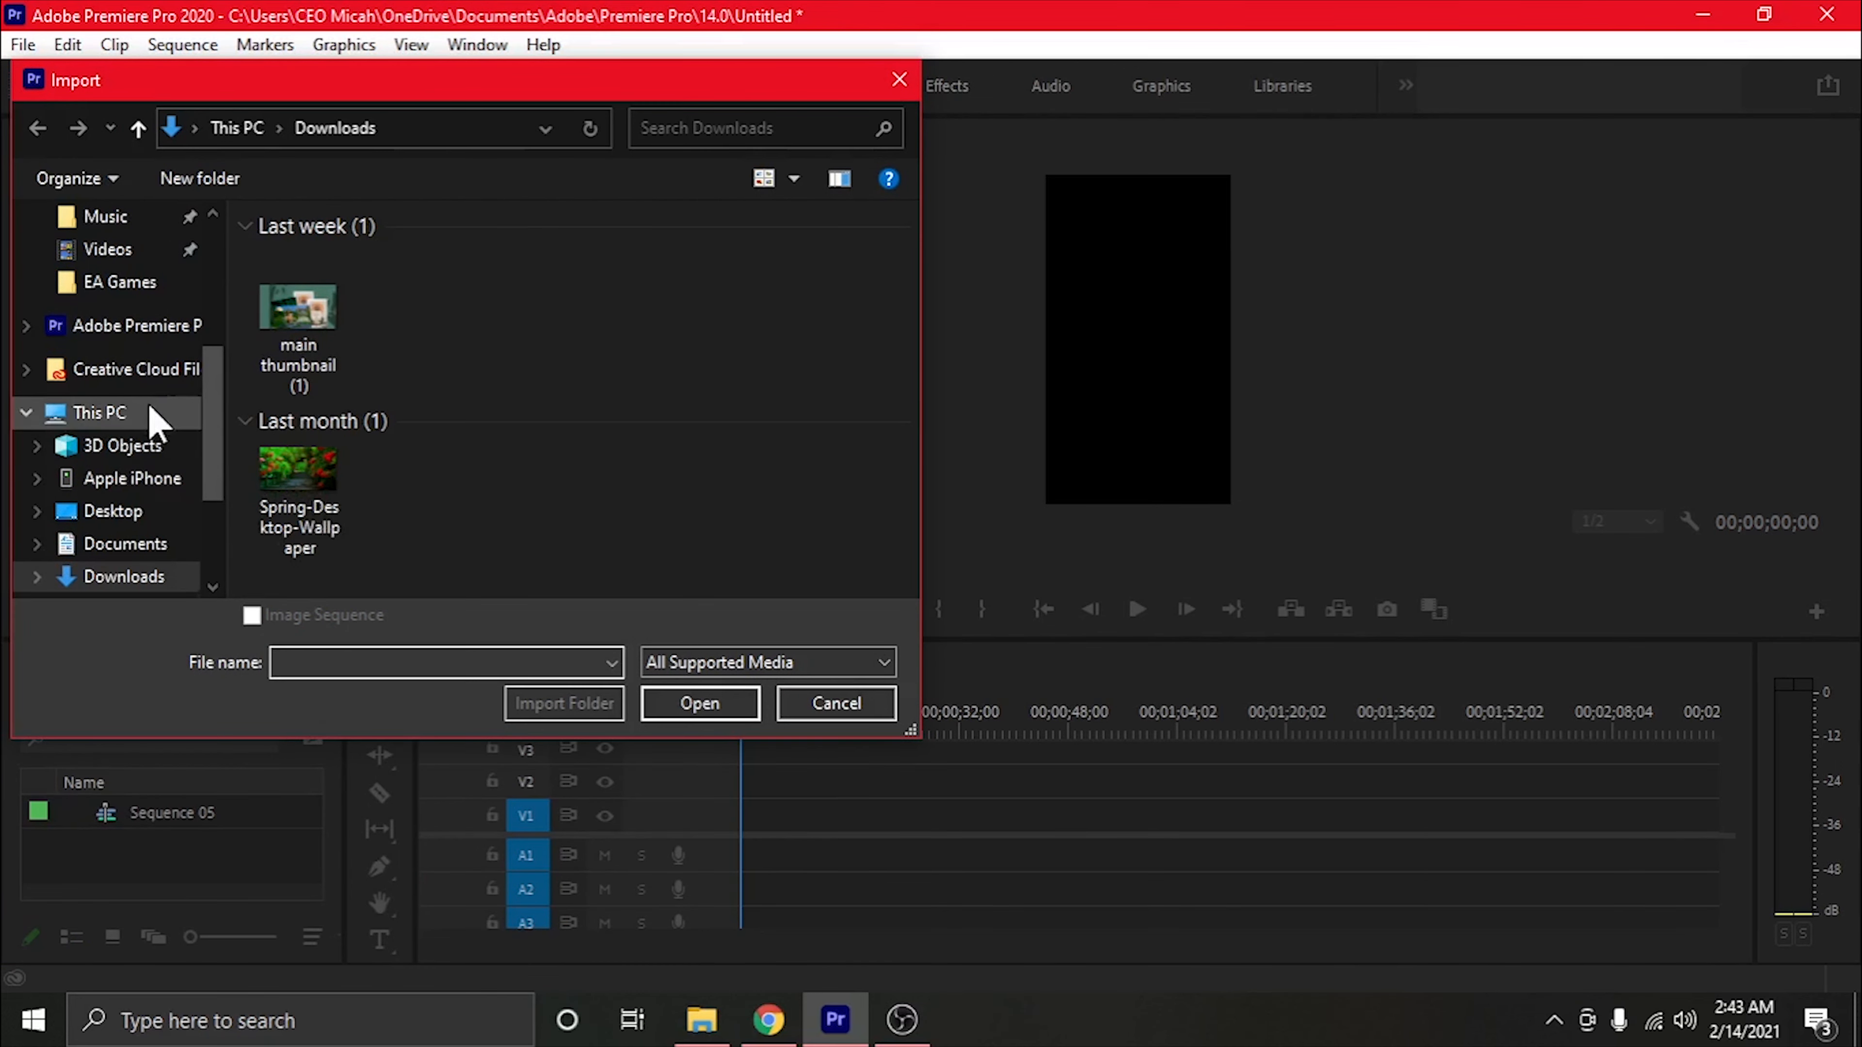
scroll(146, 416, up, 3)
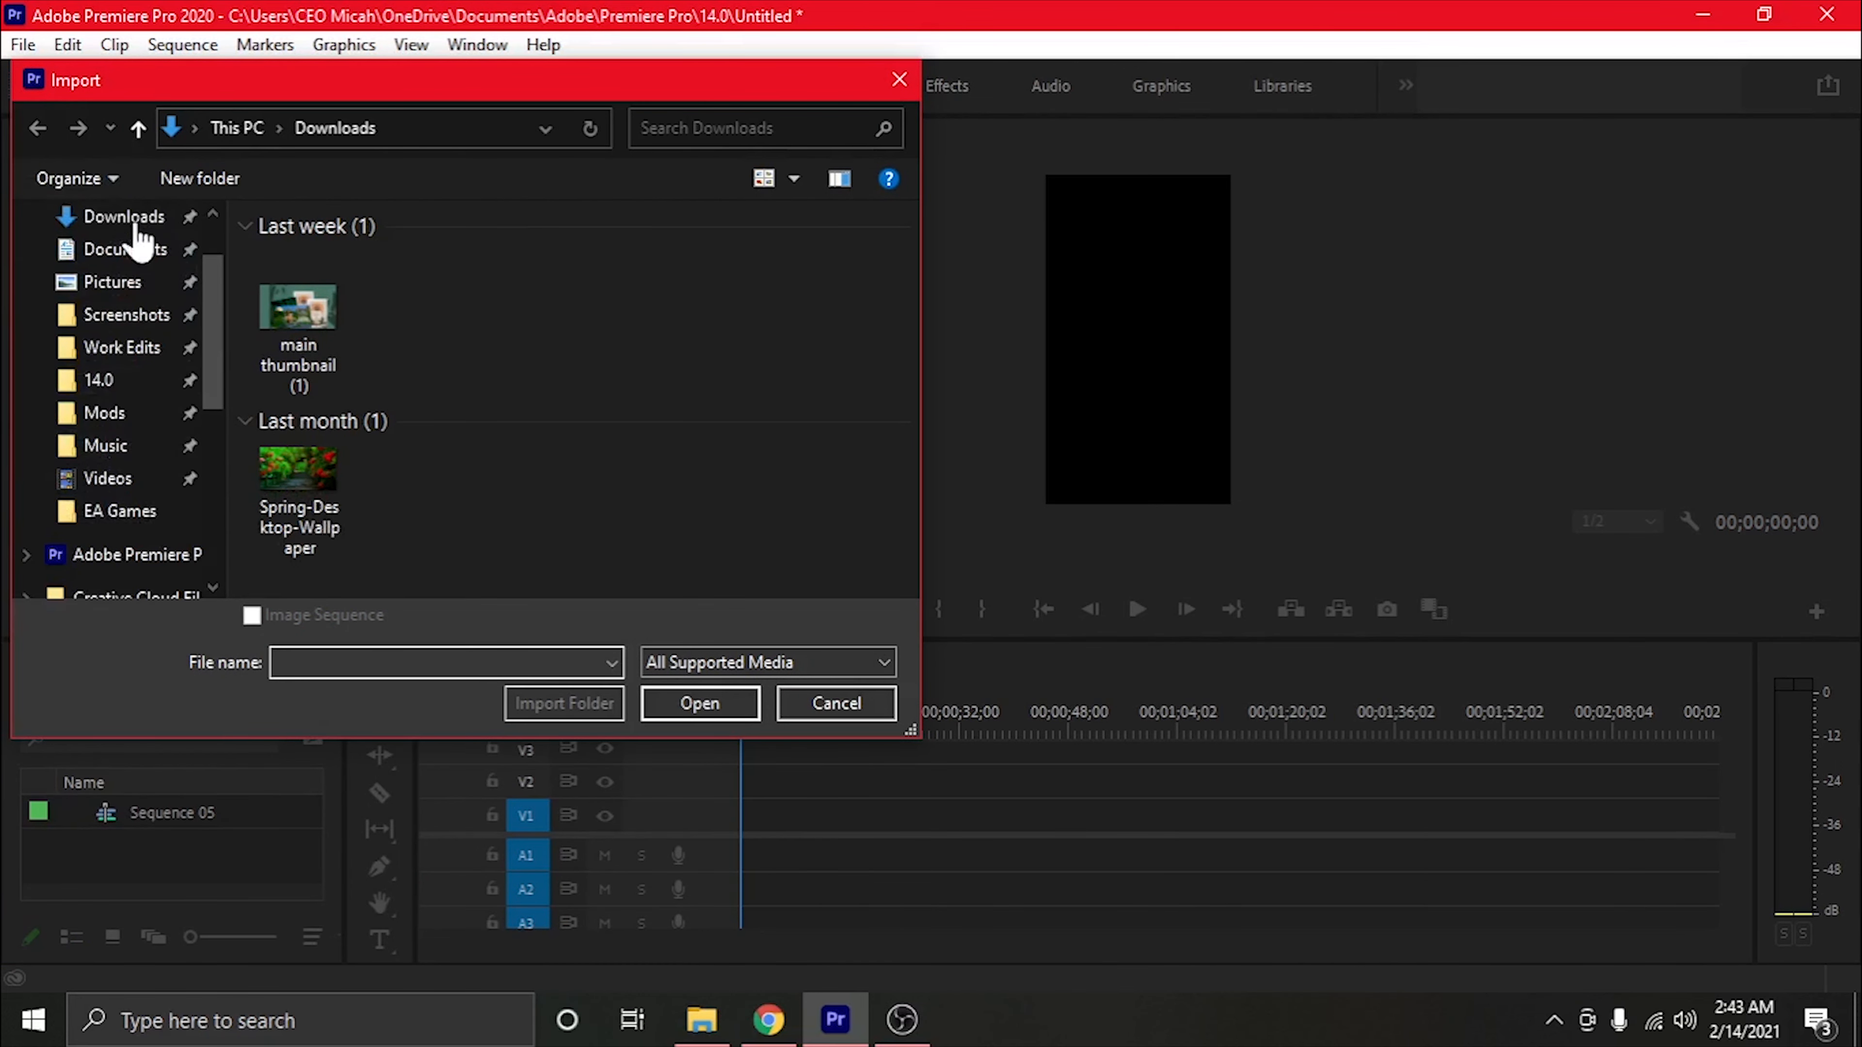
click(123, 348)
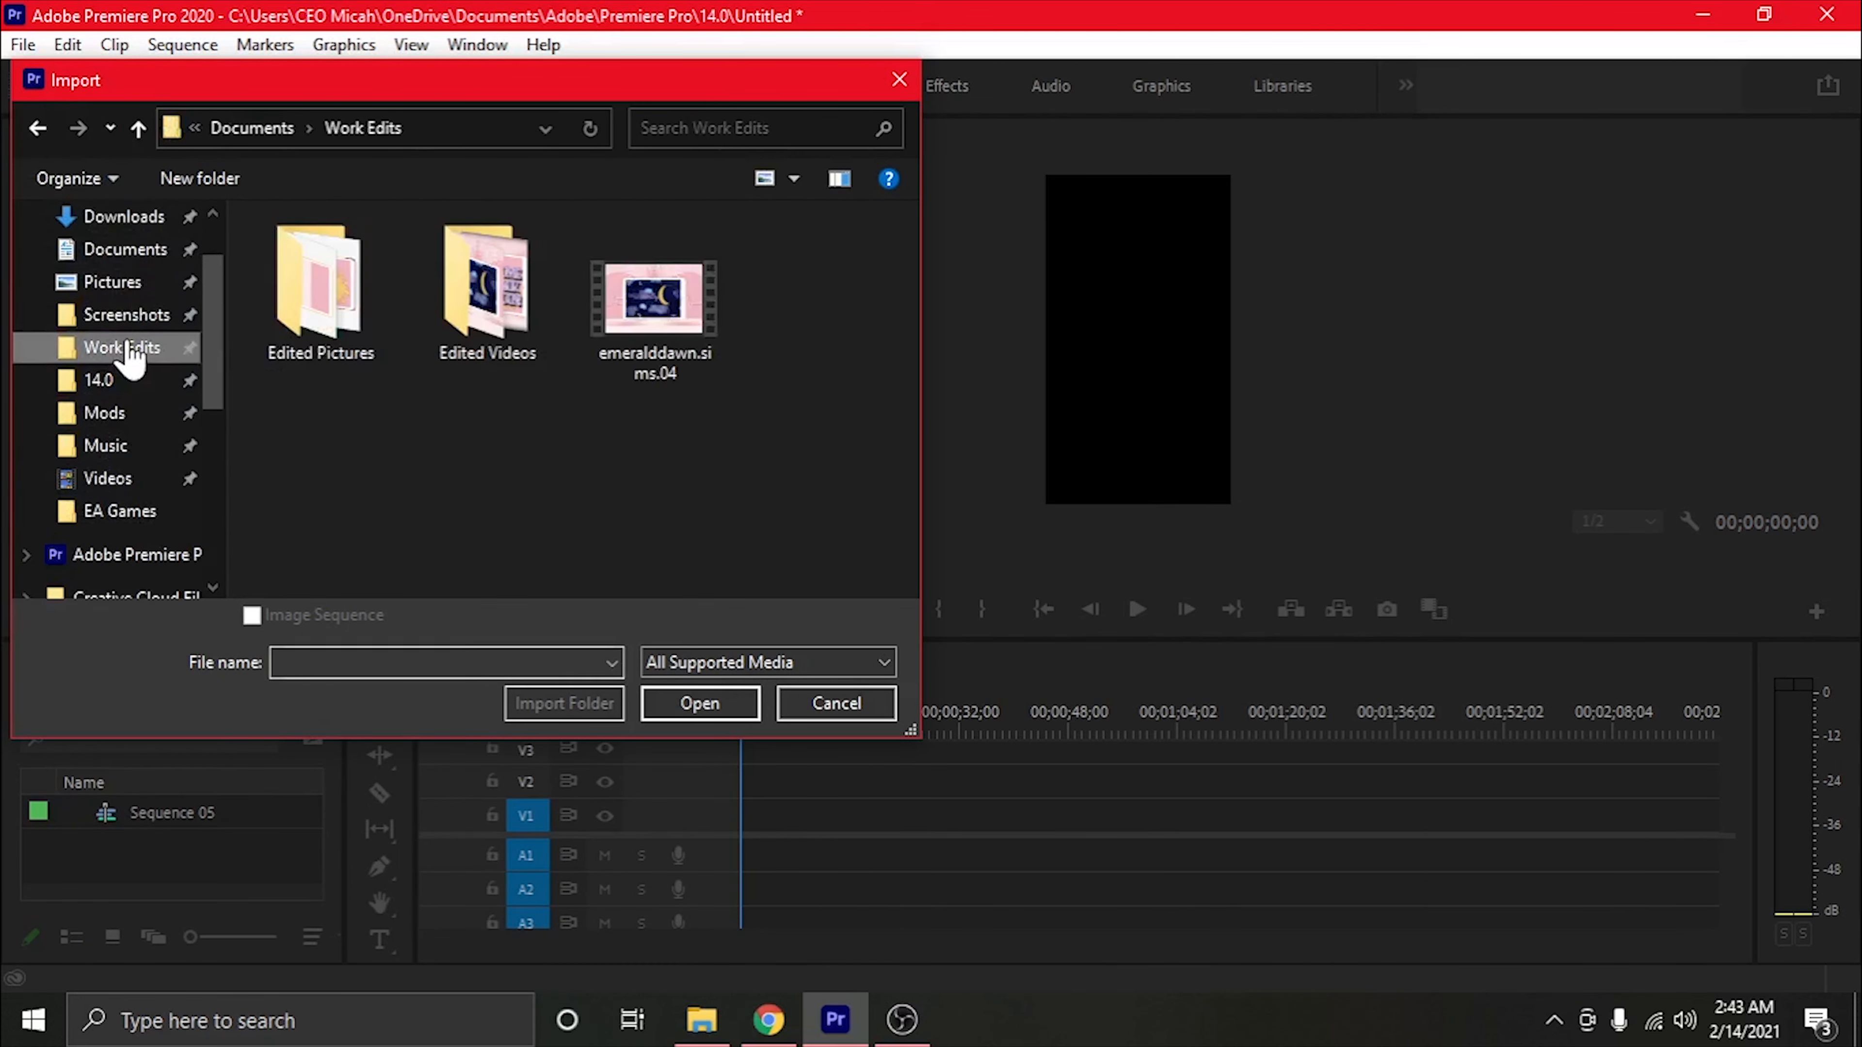
click(651, 319)
click(734, 709)
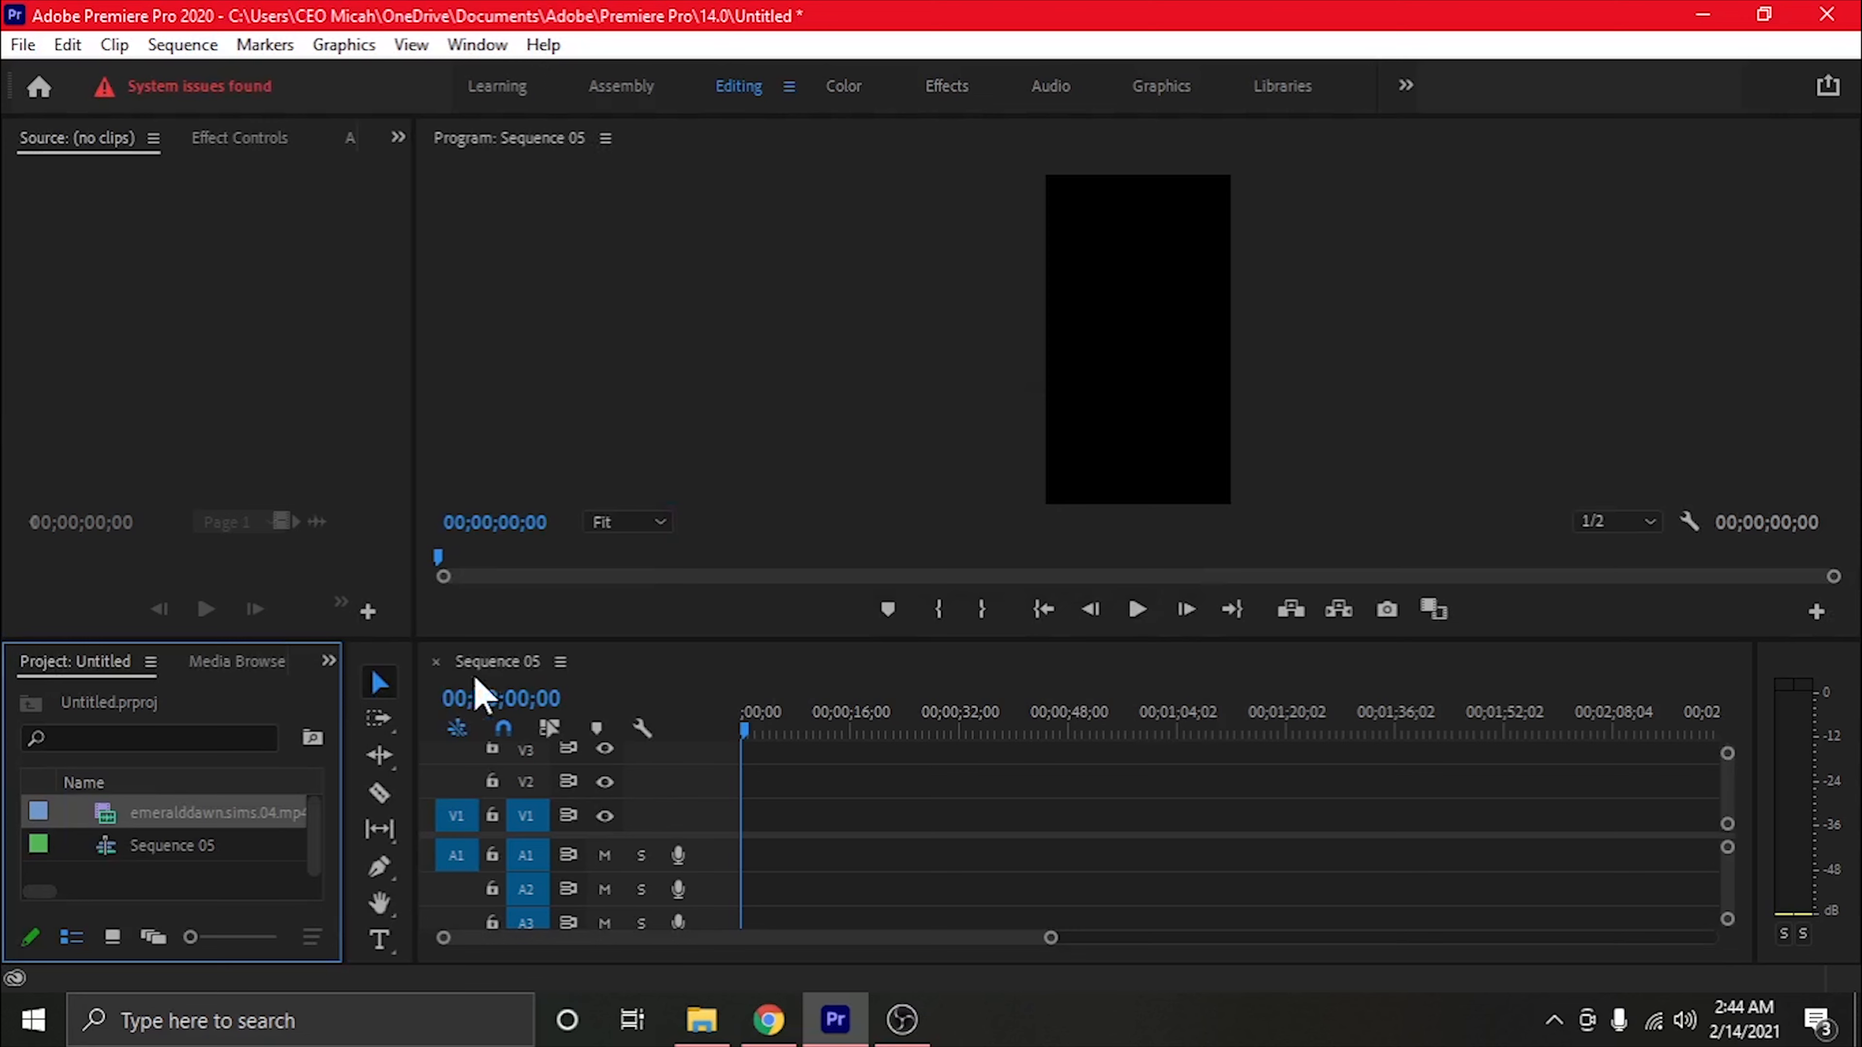
Set Sequence 05's time display to 29.97 fps Non-Drop-Frame Timecode and enlarge the timeline area
right_click(1774, 523)
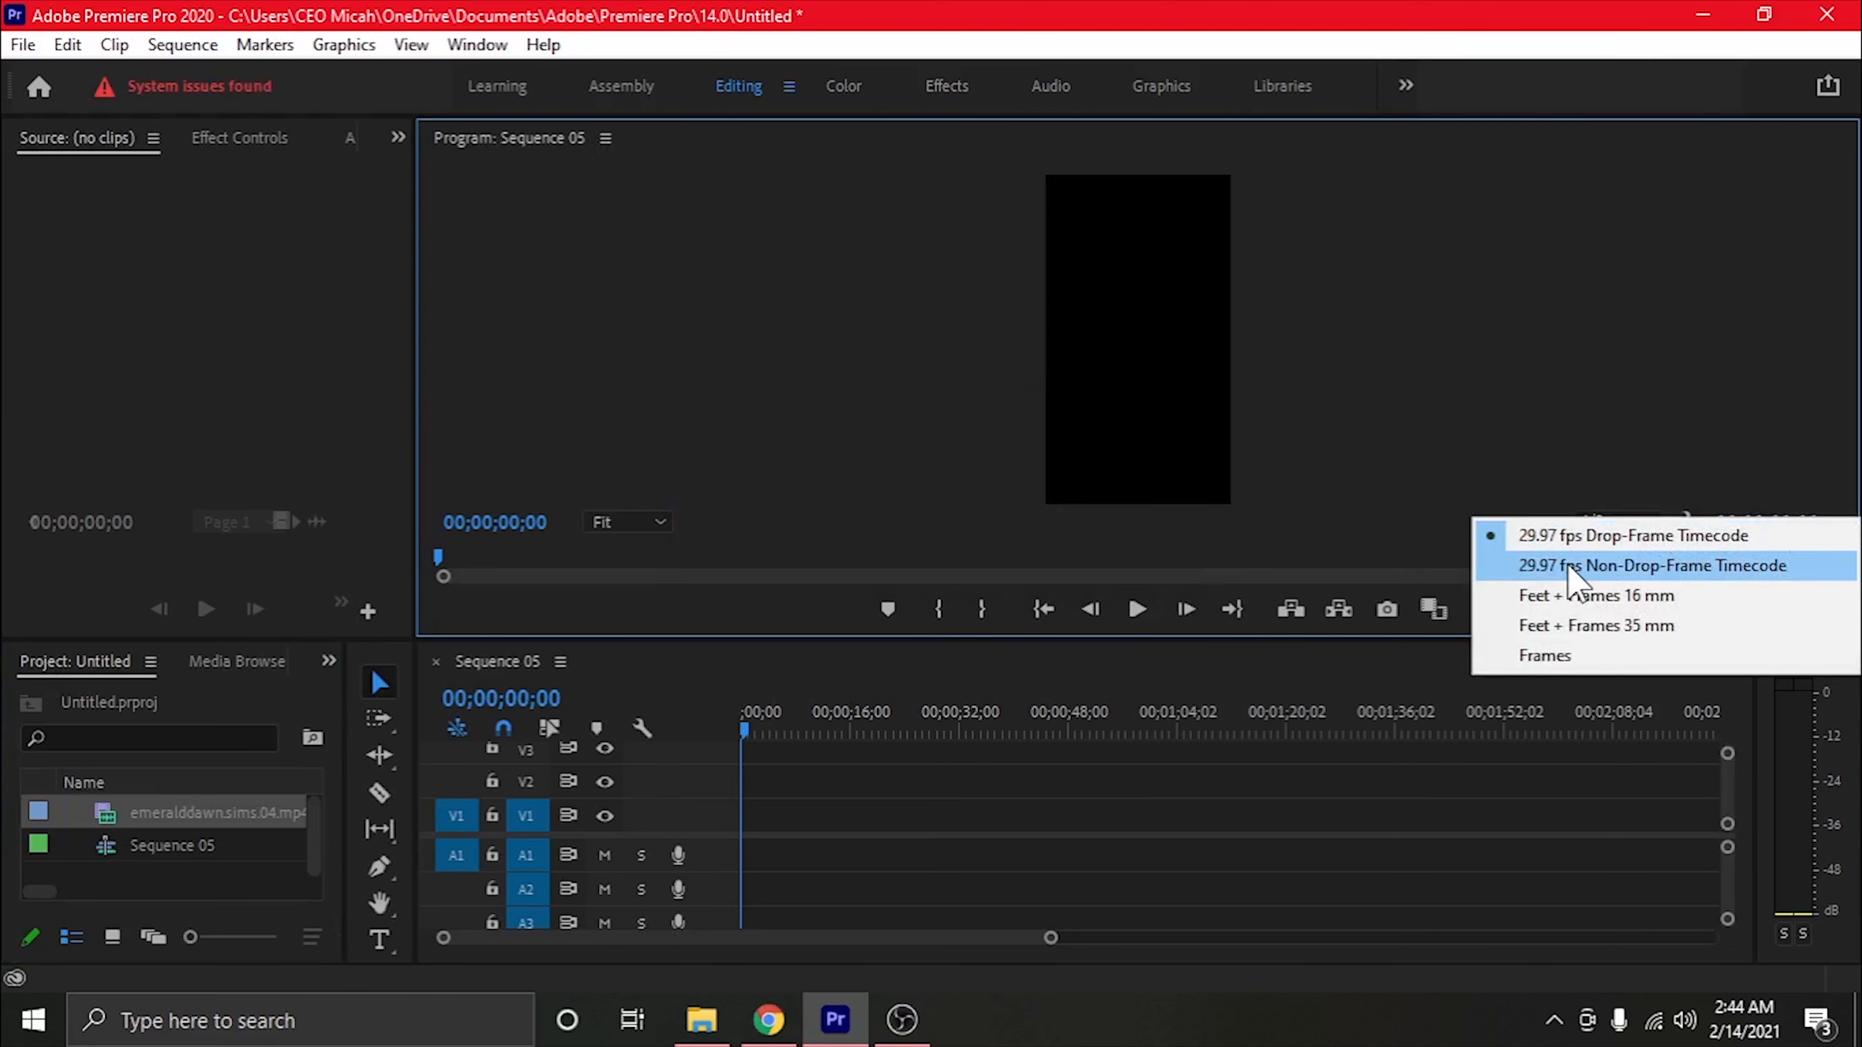
click(714, 532)
right_click(493, 701)
click(562, 744)
drag(894, 641, 880, 526)
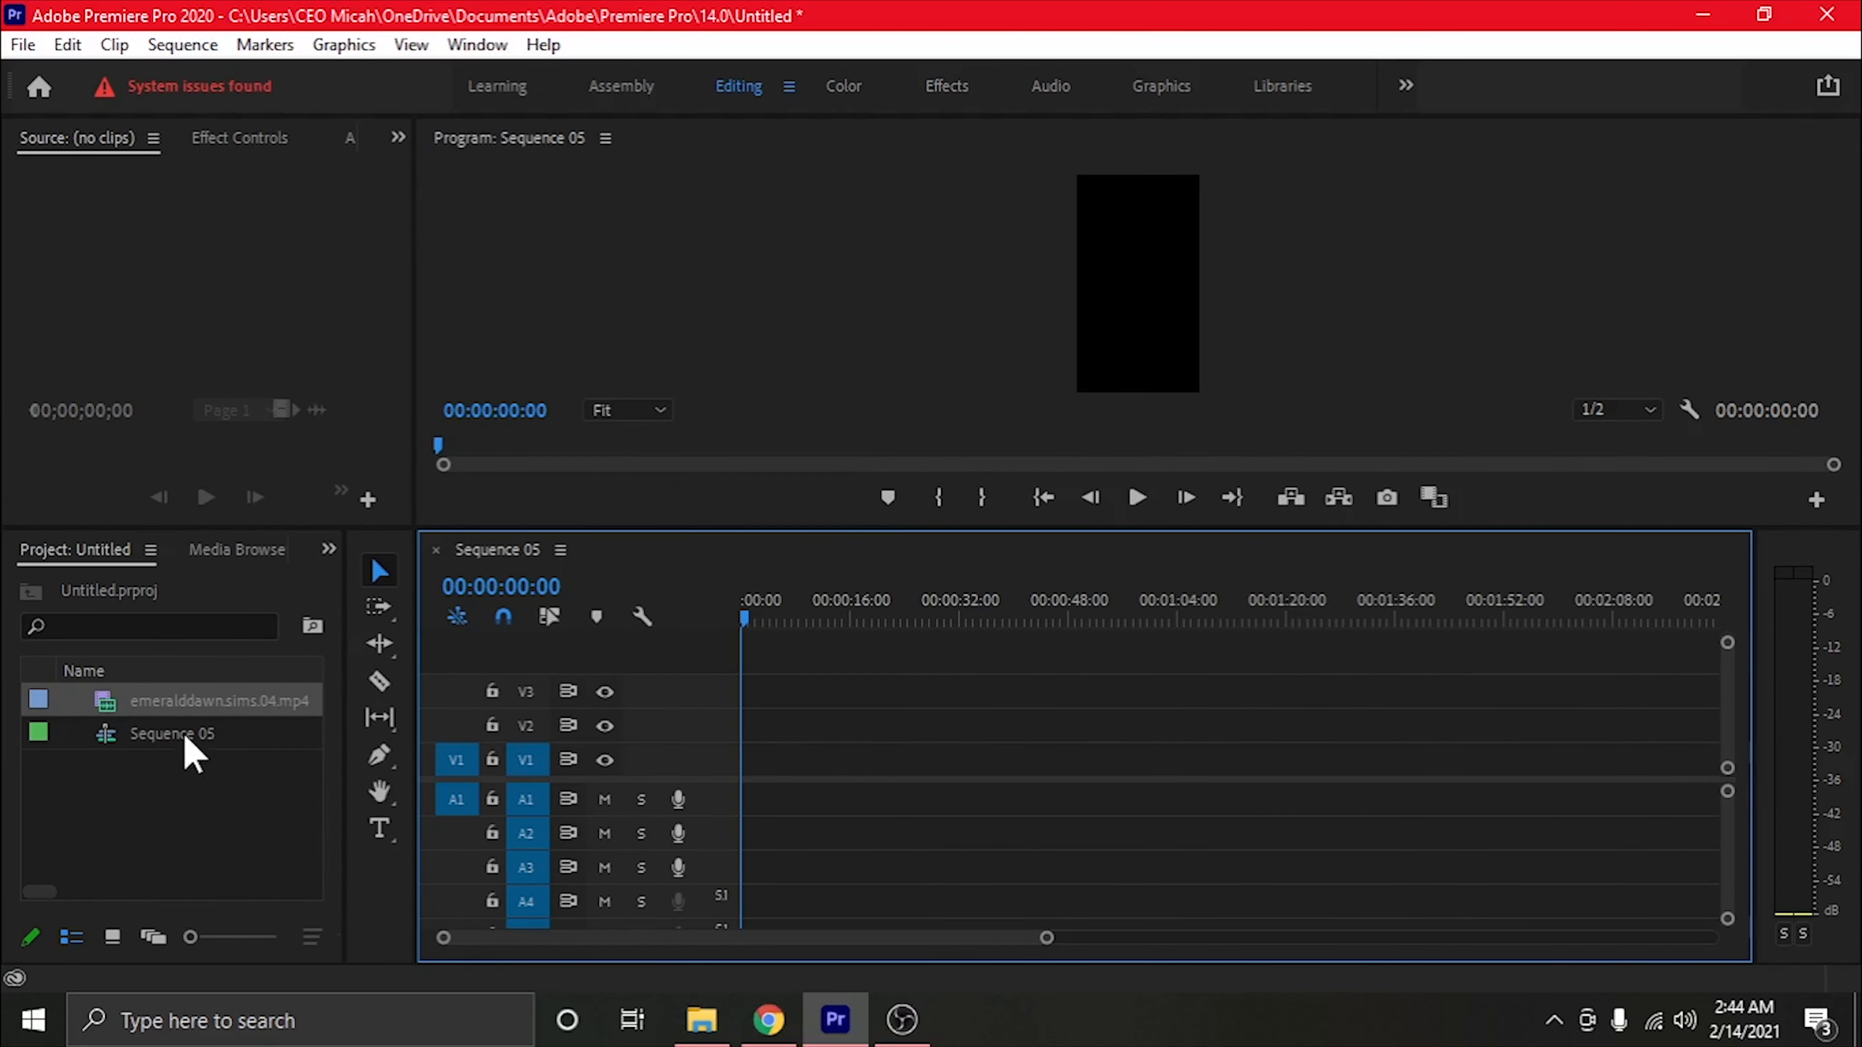
Place emeralddawn.sims.04.mp4 at the start of Sequence 05 on V1 and A1, keeping the existing sequence settings
click(184, 797)
drag(179, 710, 744, 787)
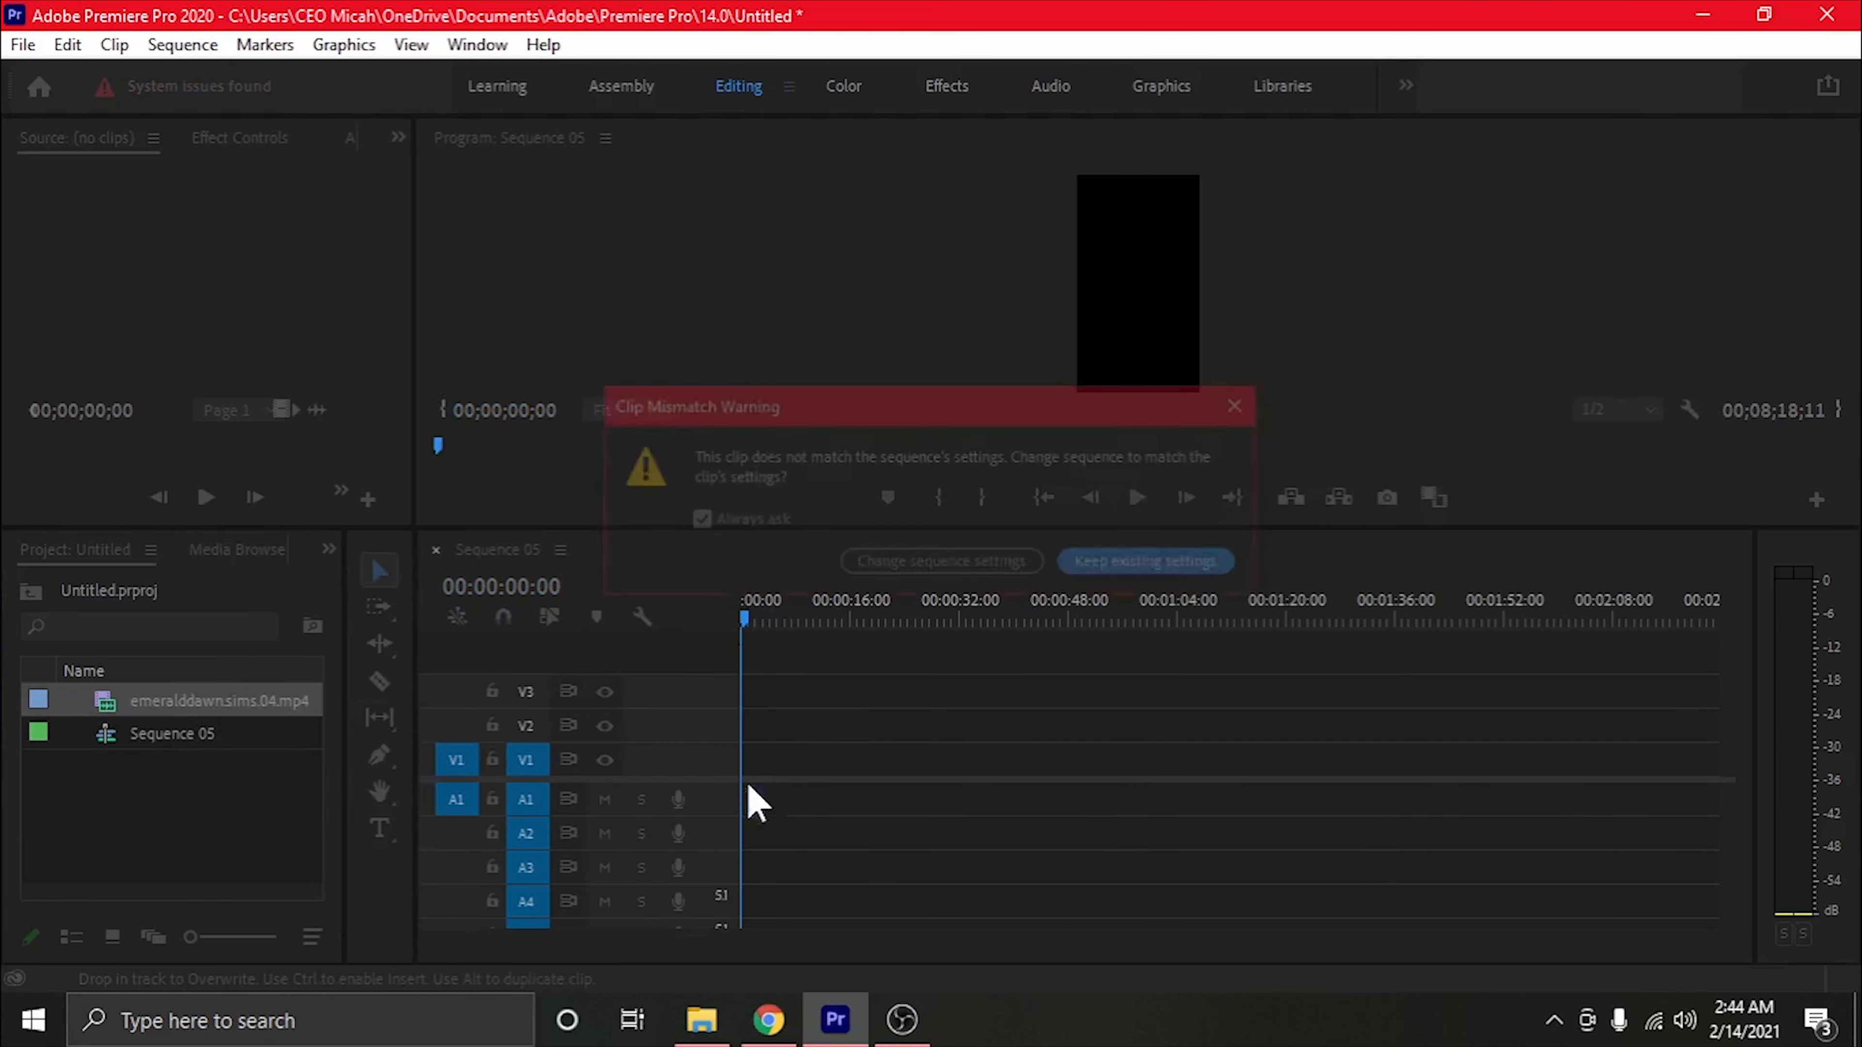
click(1165, 566)
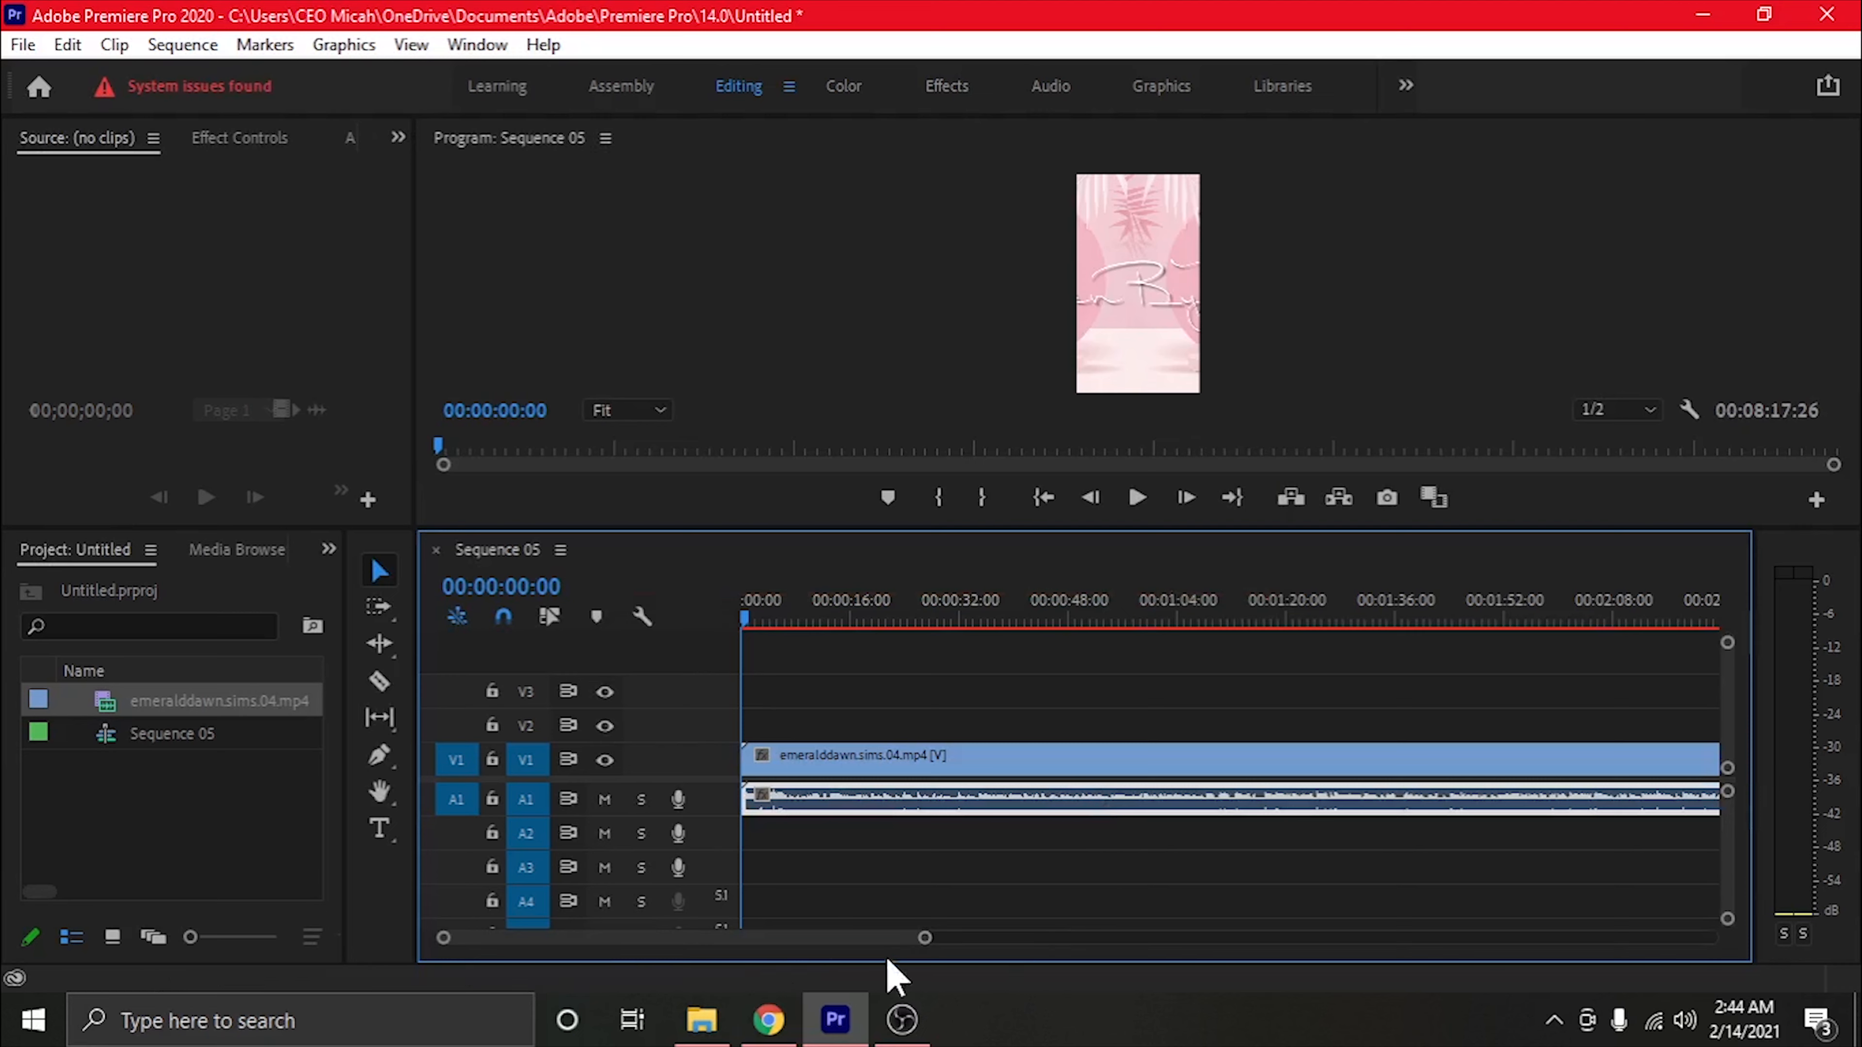
Move the clip's audio in Sequence 05 from track A1 to A3 and mute track A3
drag(928, 943, 1522, 939)
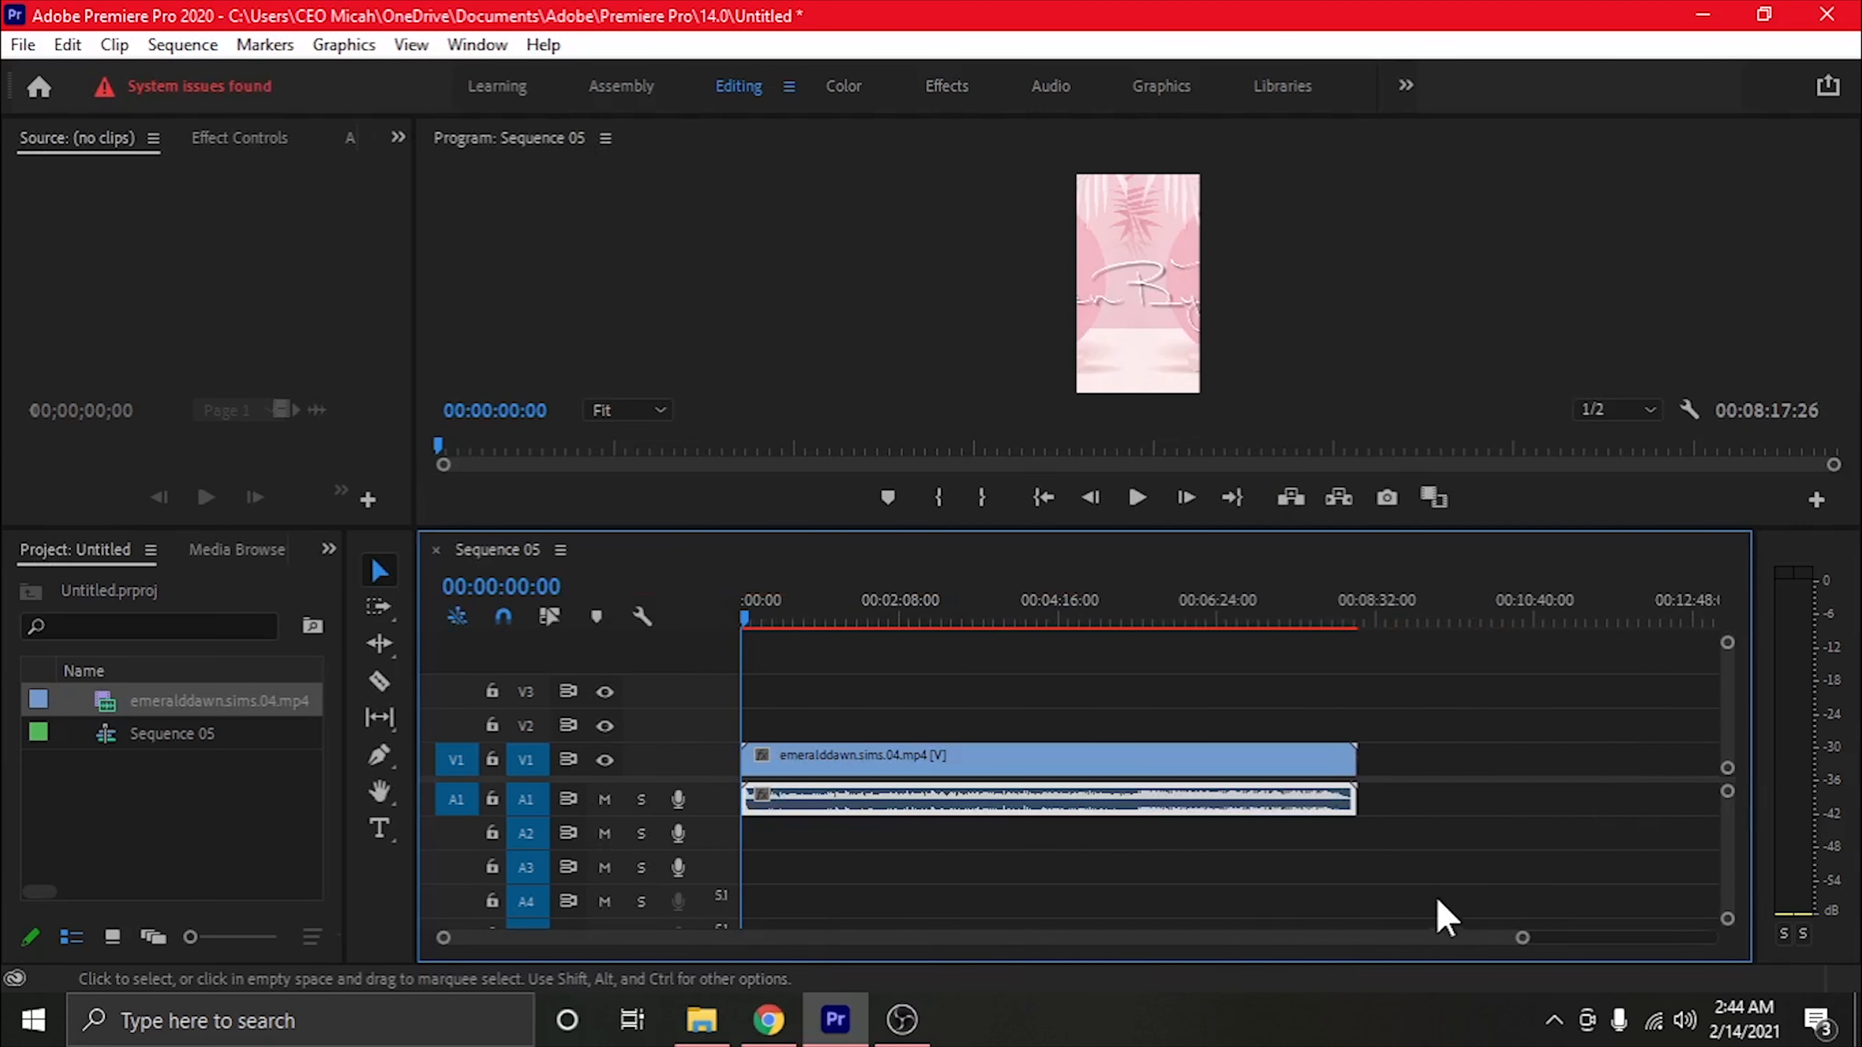
drag(1010, 804, 1012, 871)
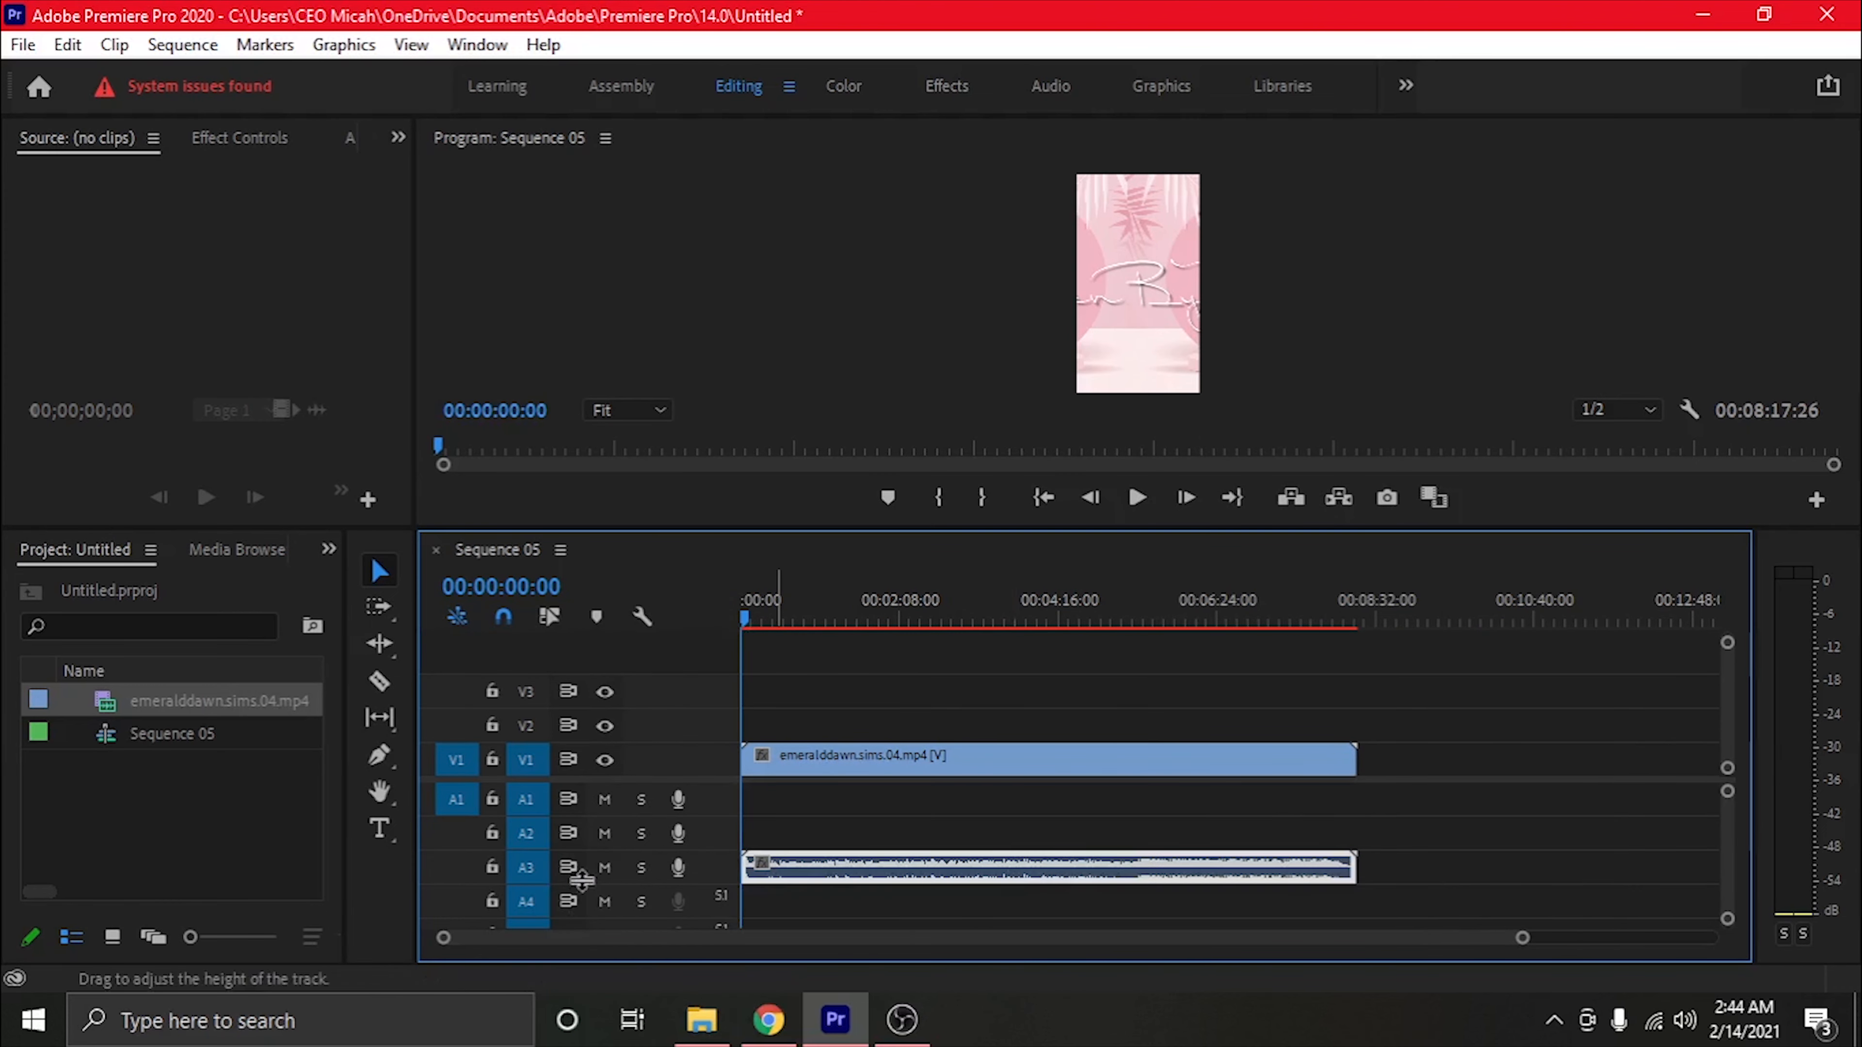
click(604, 867)
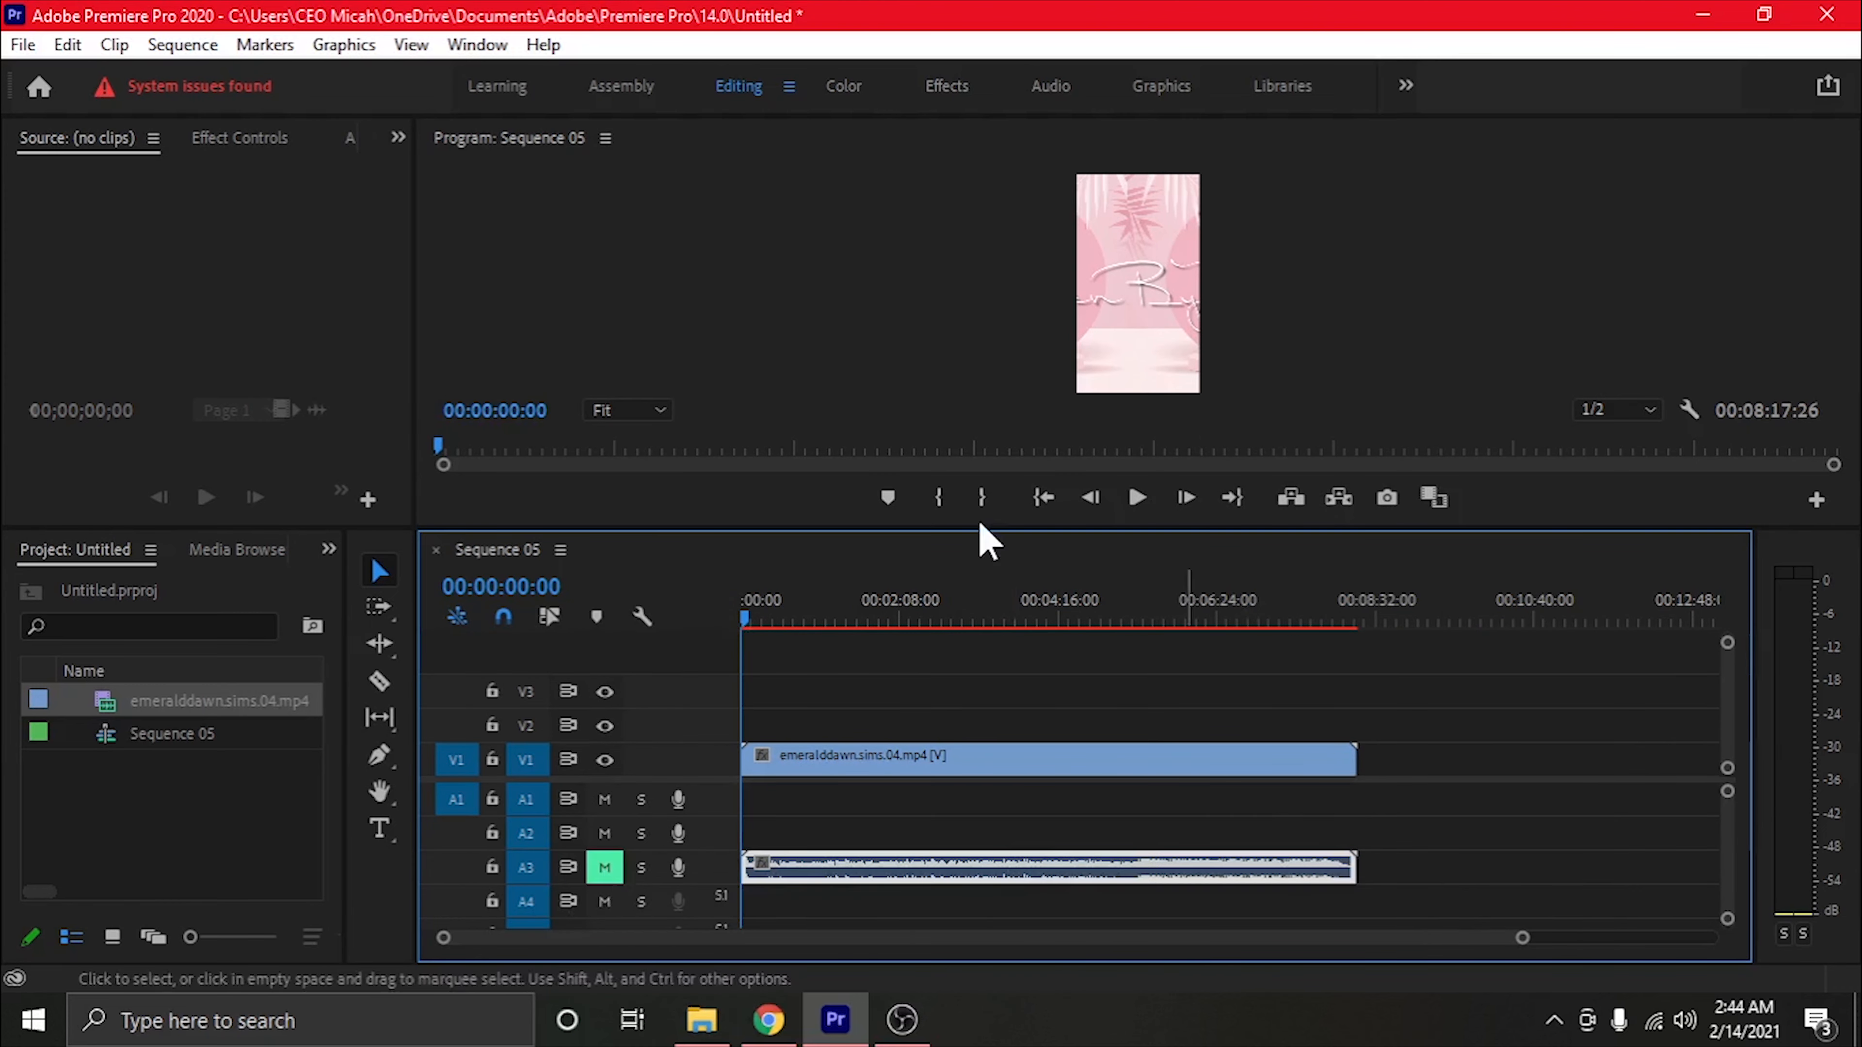
Preview the vertical footage in Sequence 05 at about 17 seconds and adjust the program monitor's size
click(762, 619)
drag(1523, 939, 969, 939)
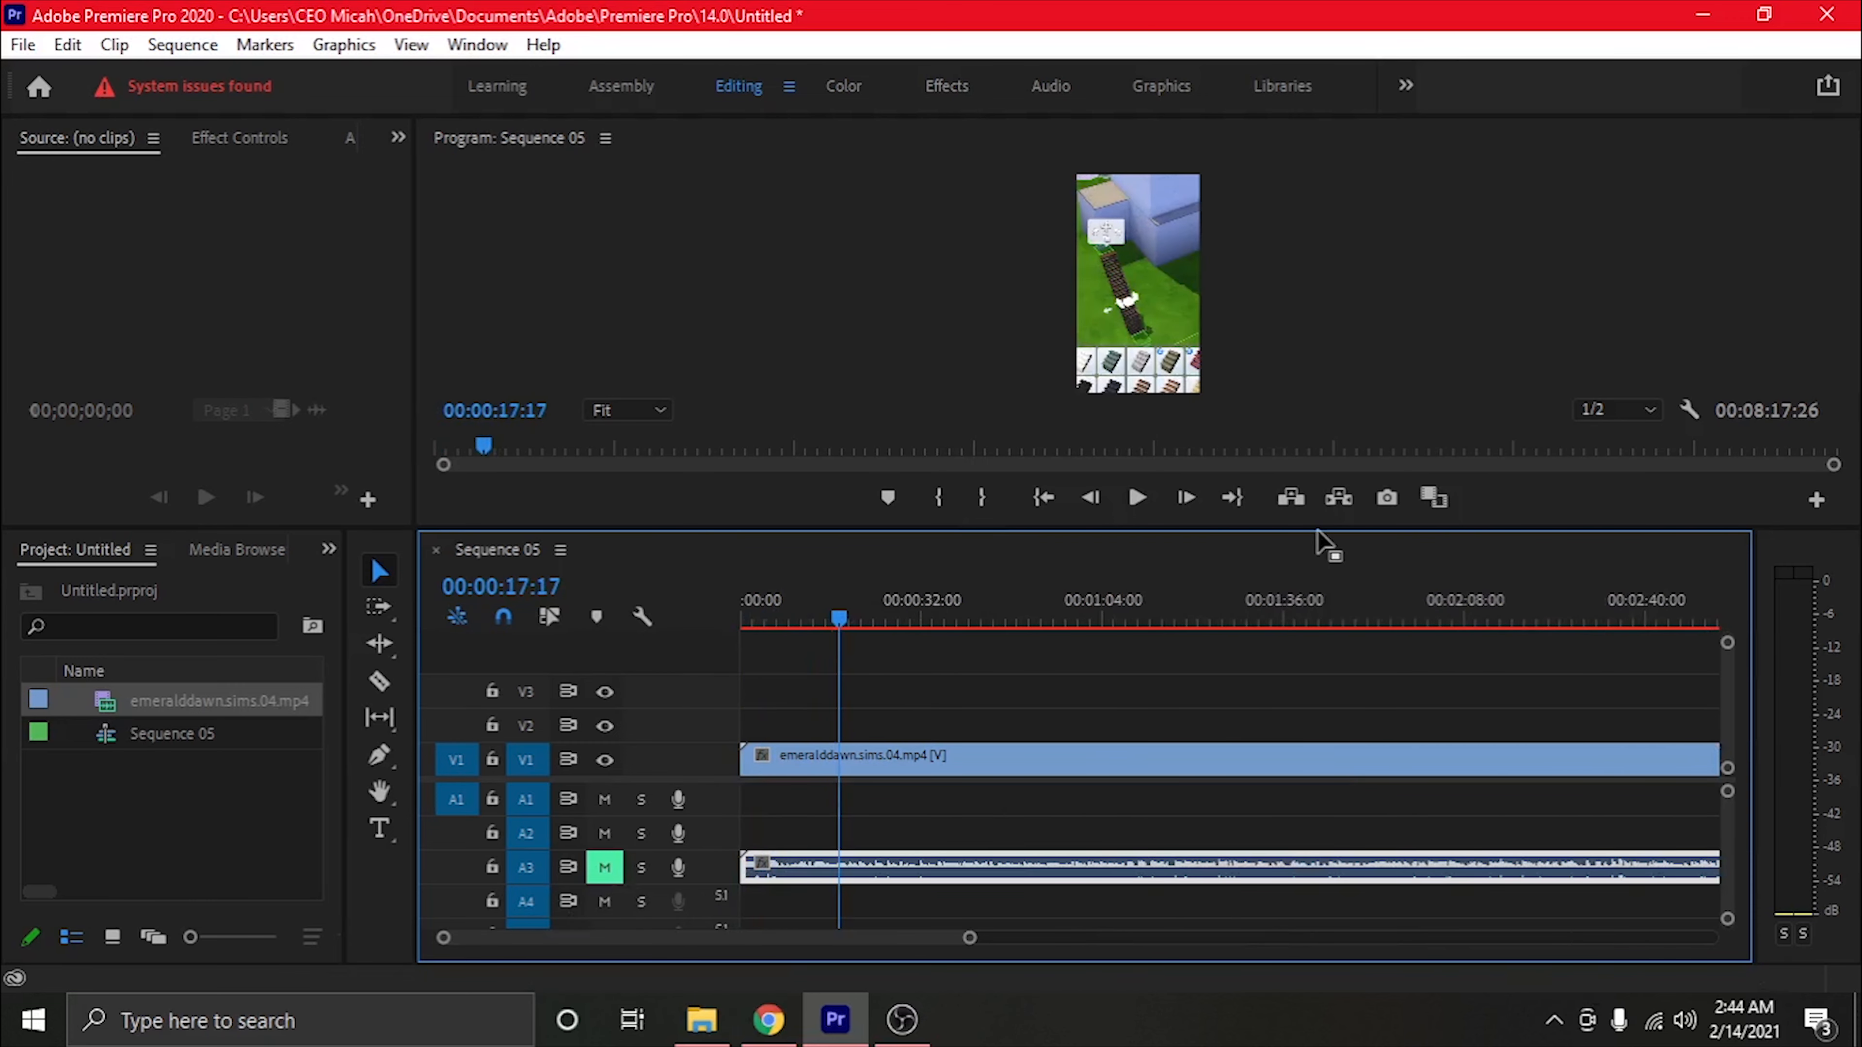
drag(1302, 527, 1294, 703)
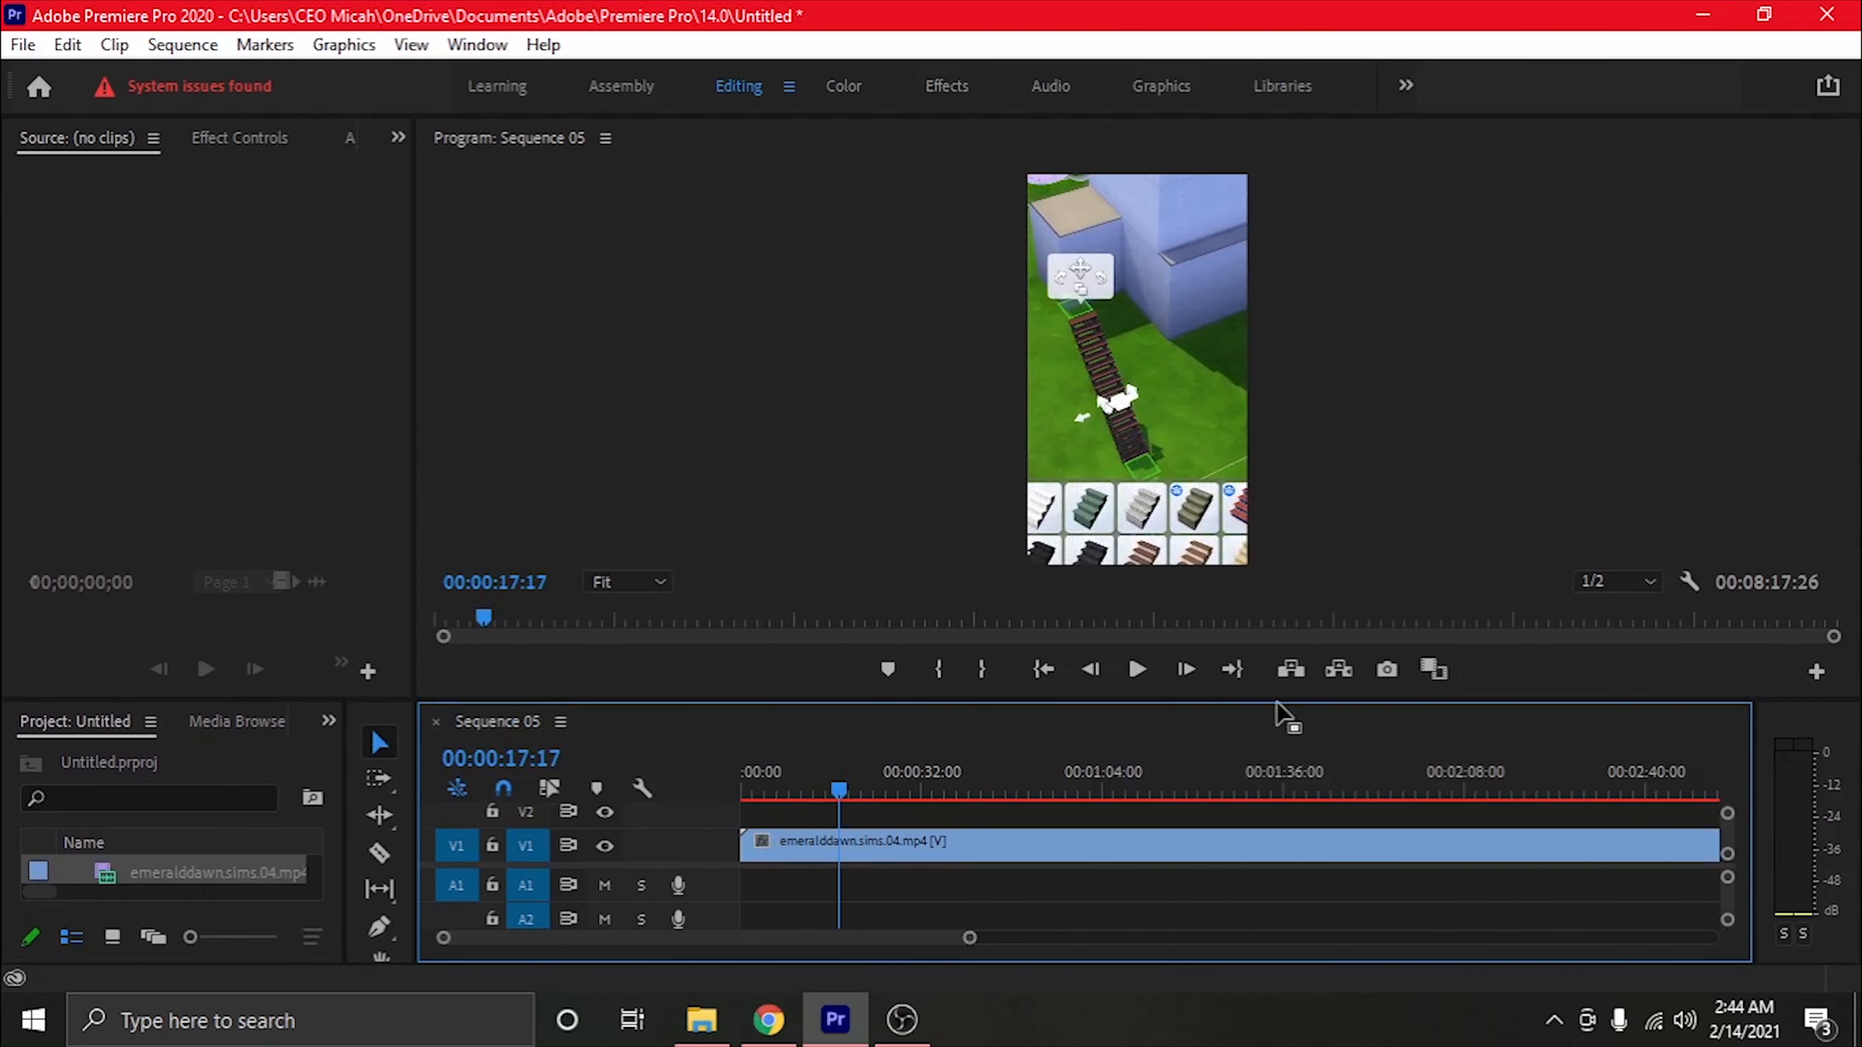
drag(1276, 700, 1199, 543)
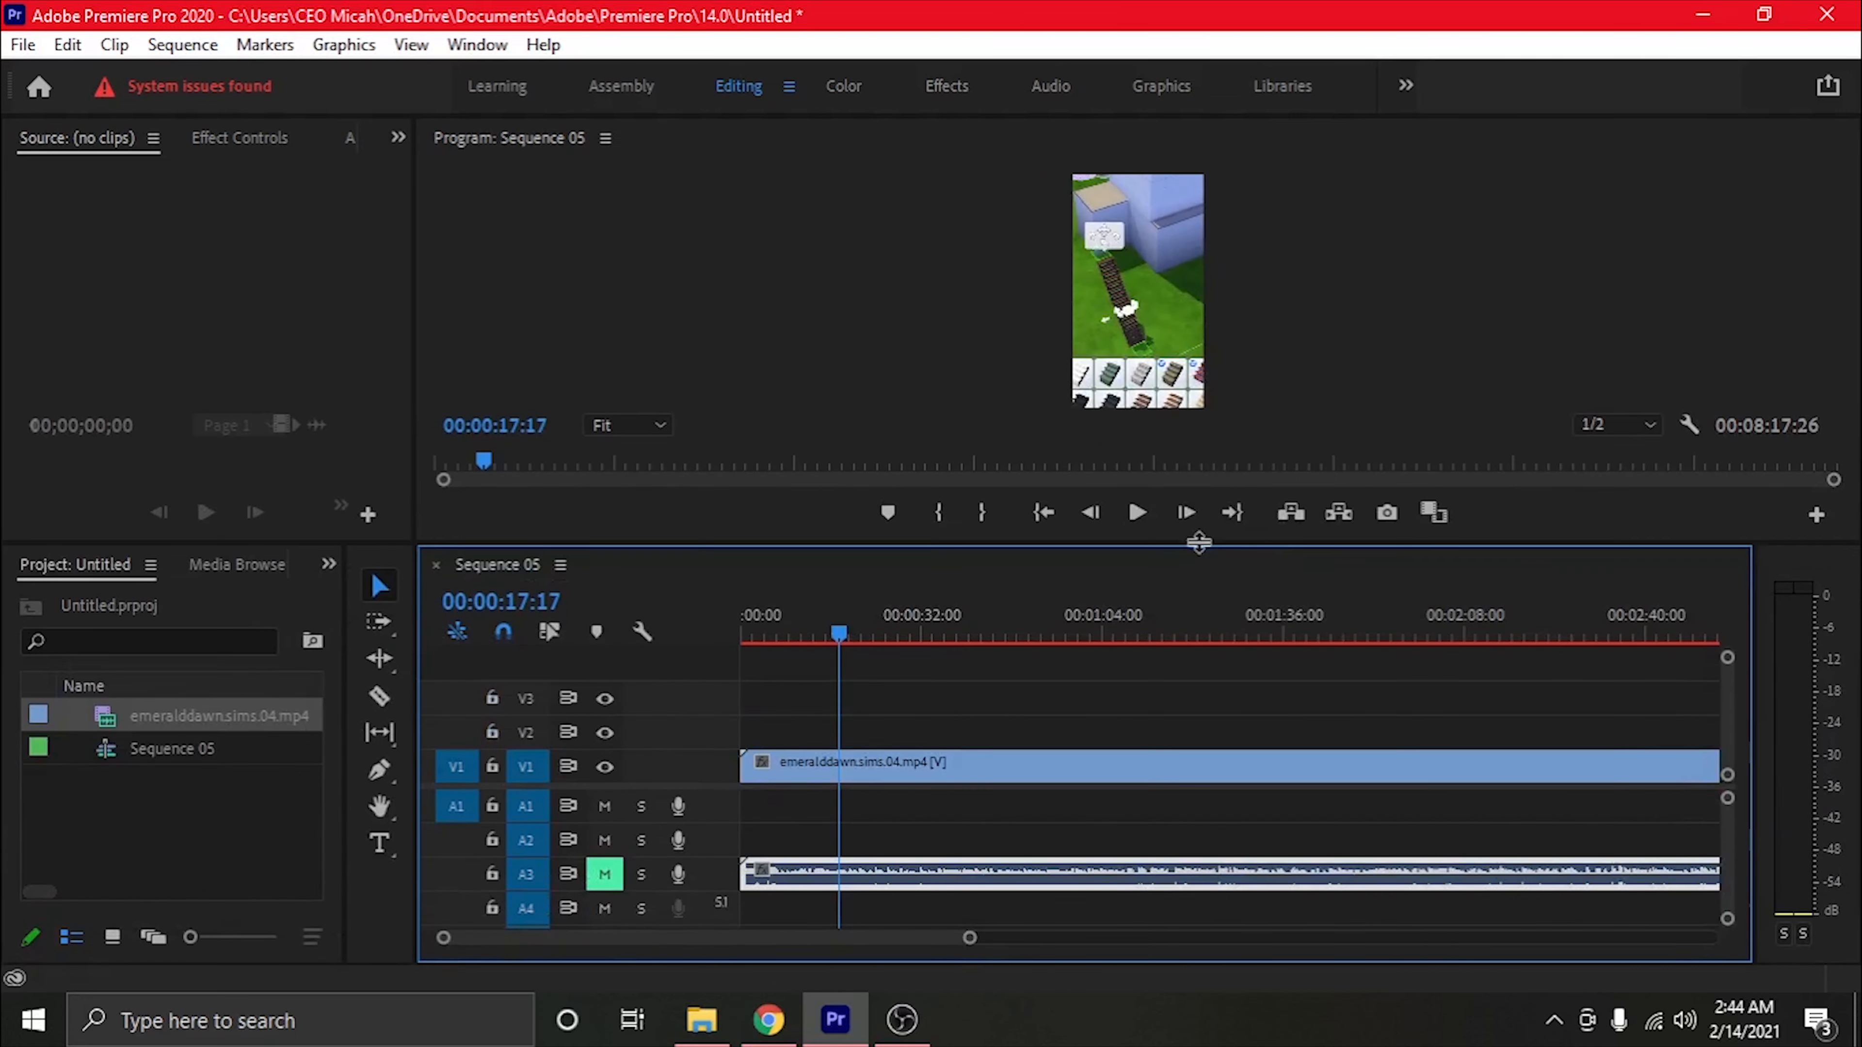
Create a second sequence with the AVCHD 1080p30 preset and its default name
click(24, 44)
mouse_move(73, 22)
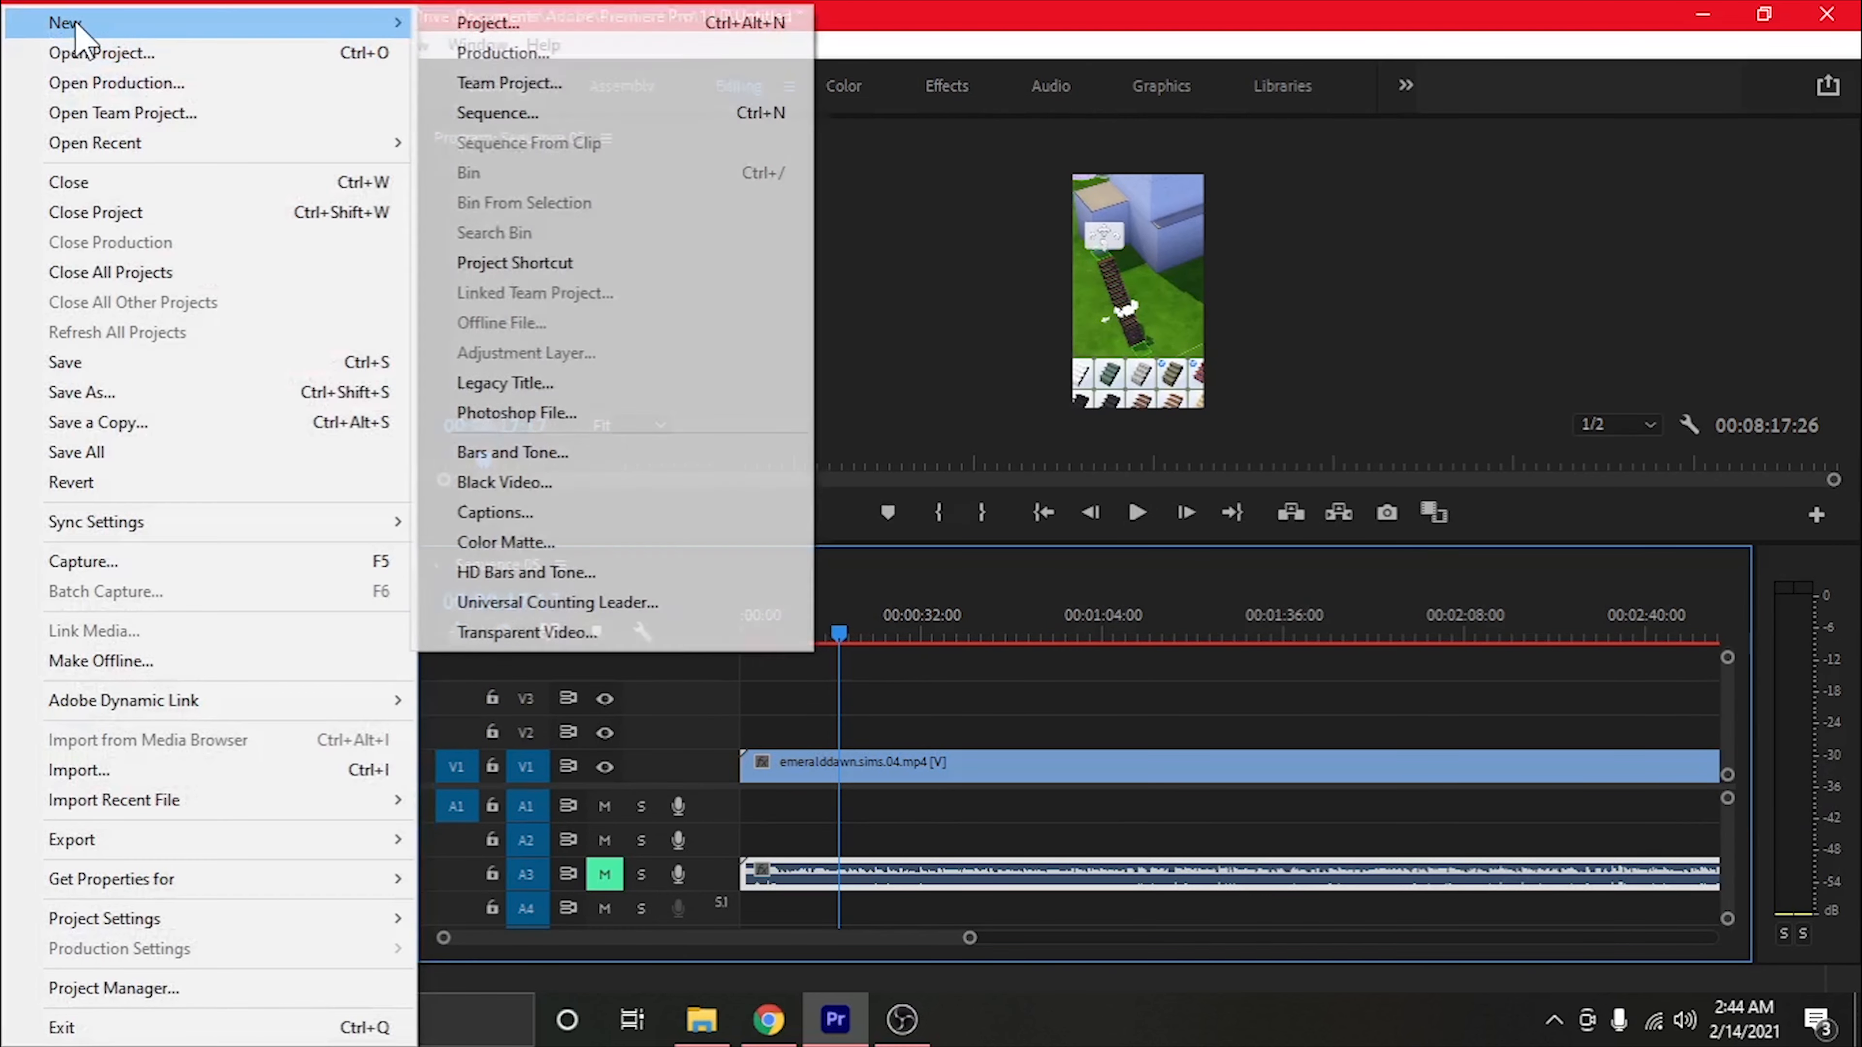
click(594, 117)
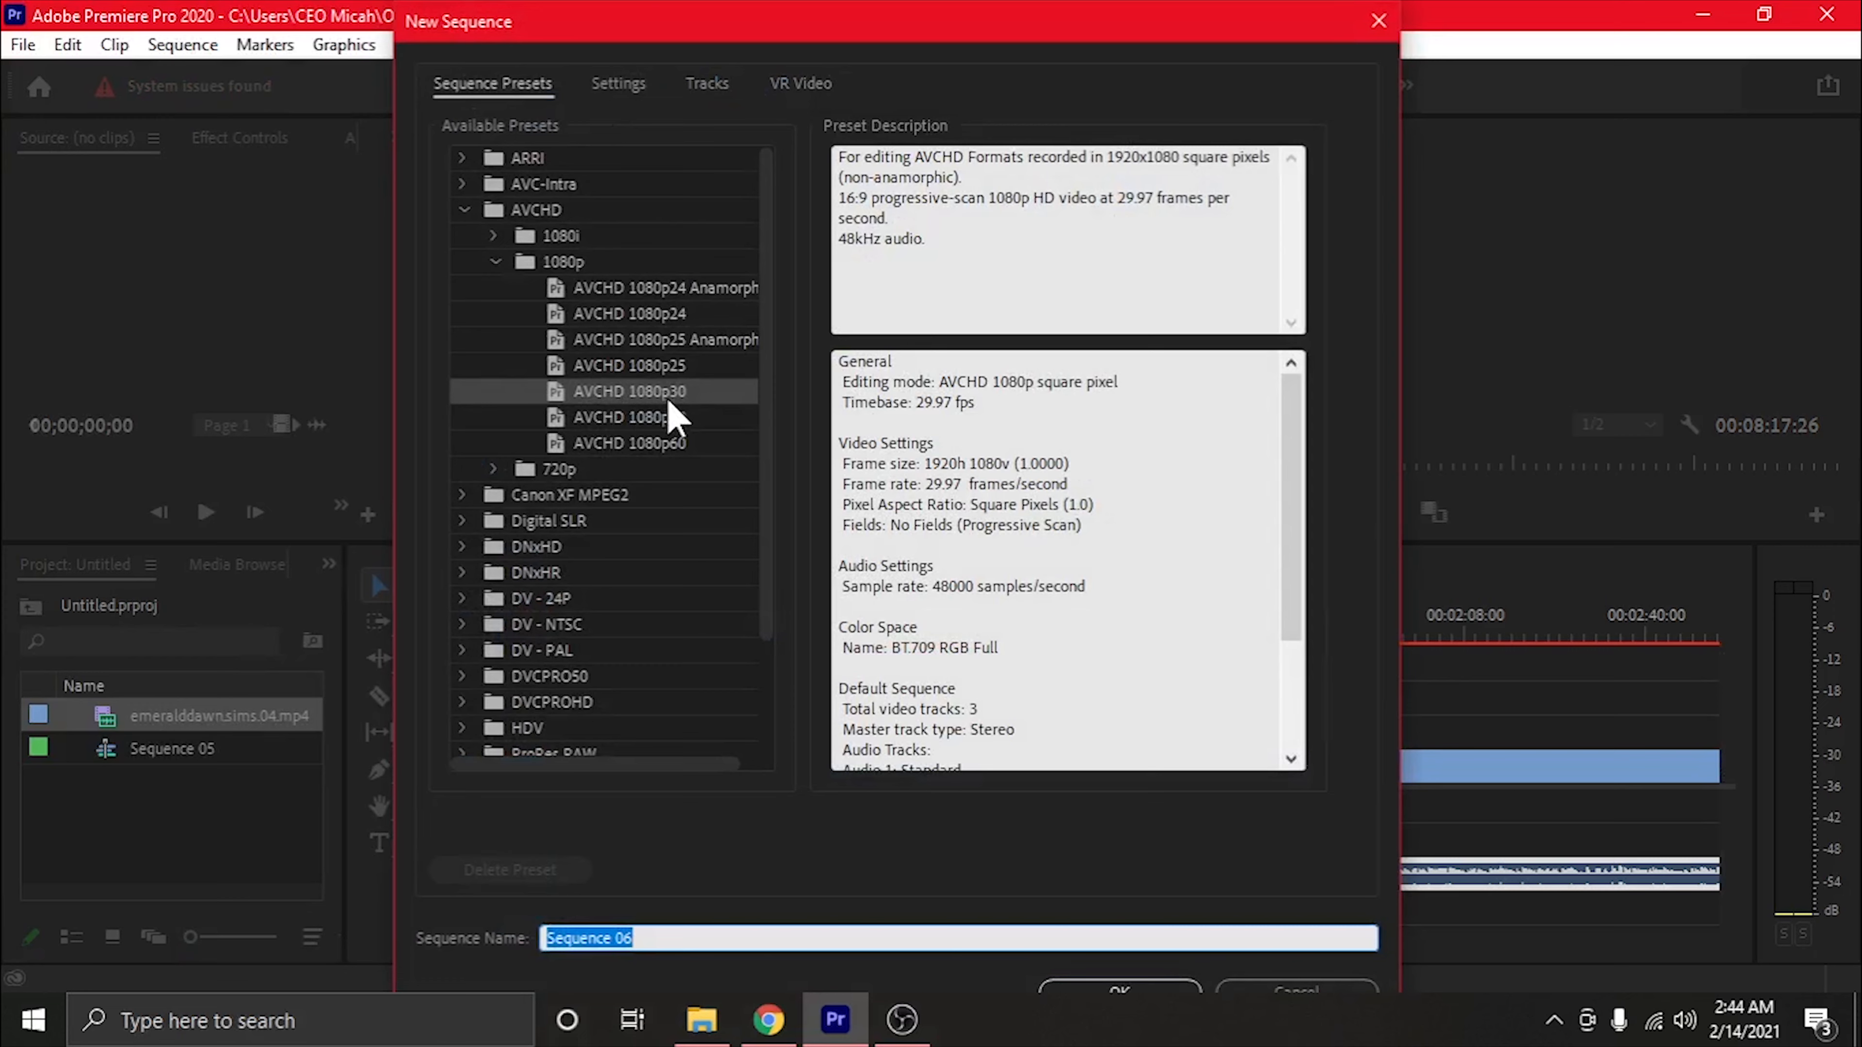
click(1133, 990)
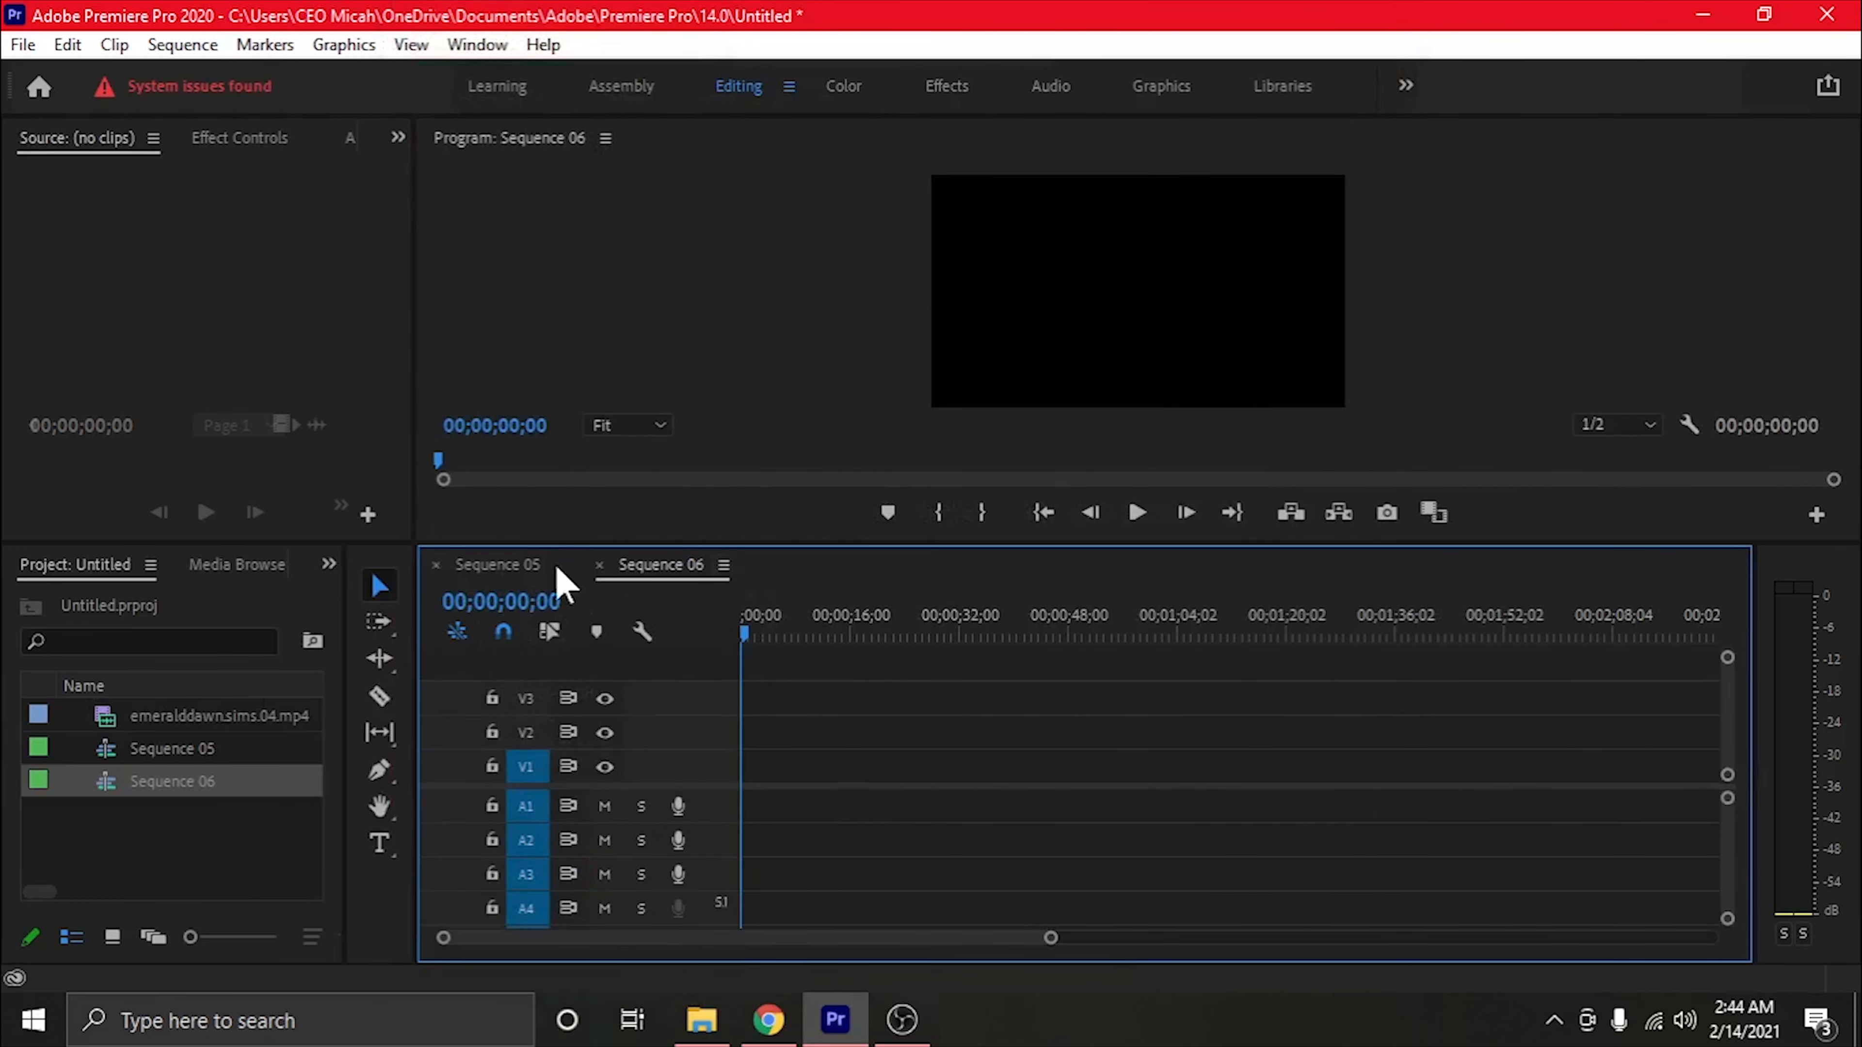
Return to Sequence 05 and delete the clip's video and audio from its timeline
click(528, 572)
click(634, 570)
click(528, 572)
drag(1107, 686, 1173, 920)
key(Delete)
Place emeralddawn.sims.04.mp4 at the start of Sequence 06 on V1 and A1, keeping the existing sequence settings
click(660, 565)
drag(208, 722, 726, 807)
click(1133, 572)
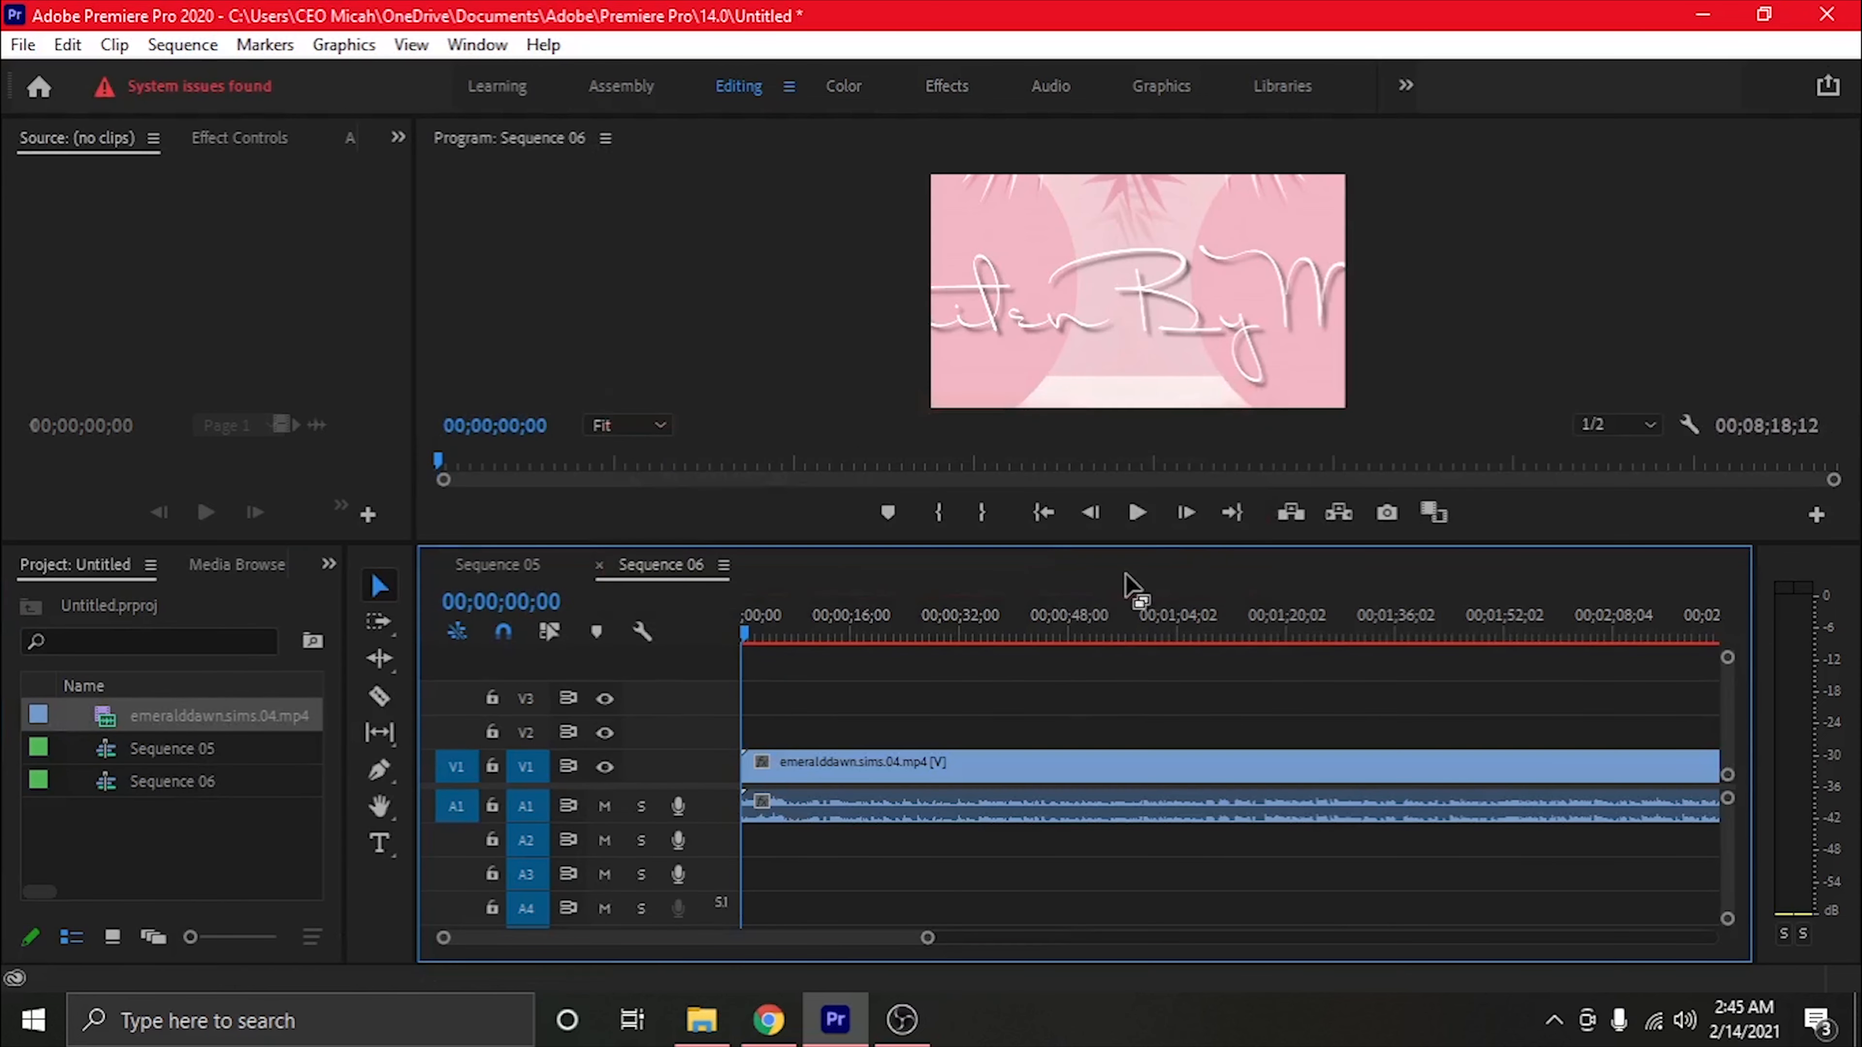
Apply Scale to Frame Size to the video clip on V1 in Sequence 06
right_click(1211, 765)
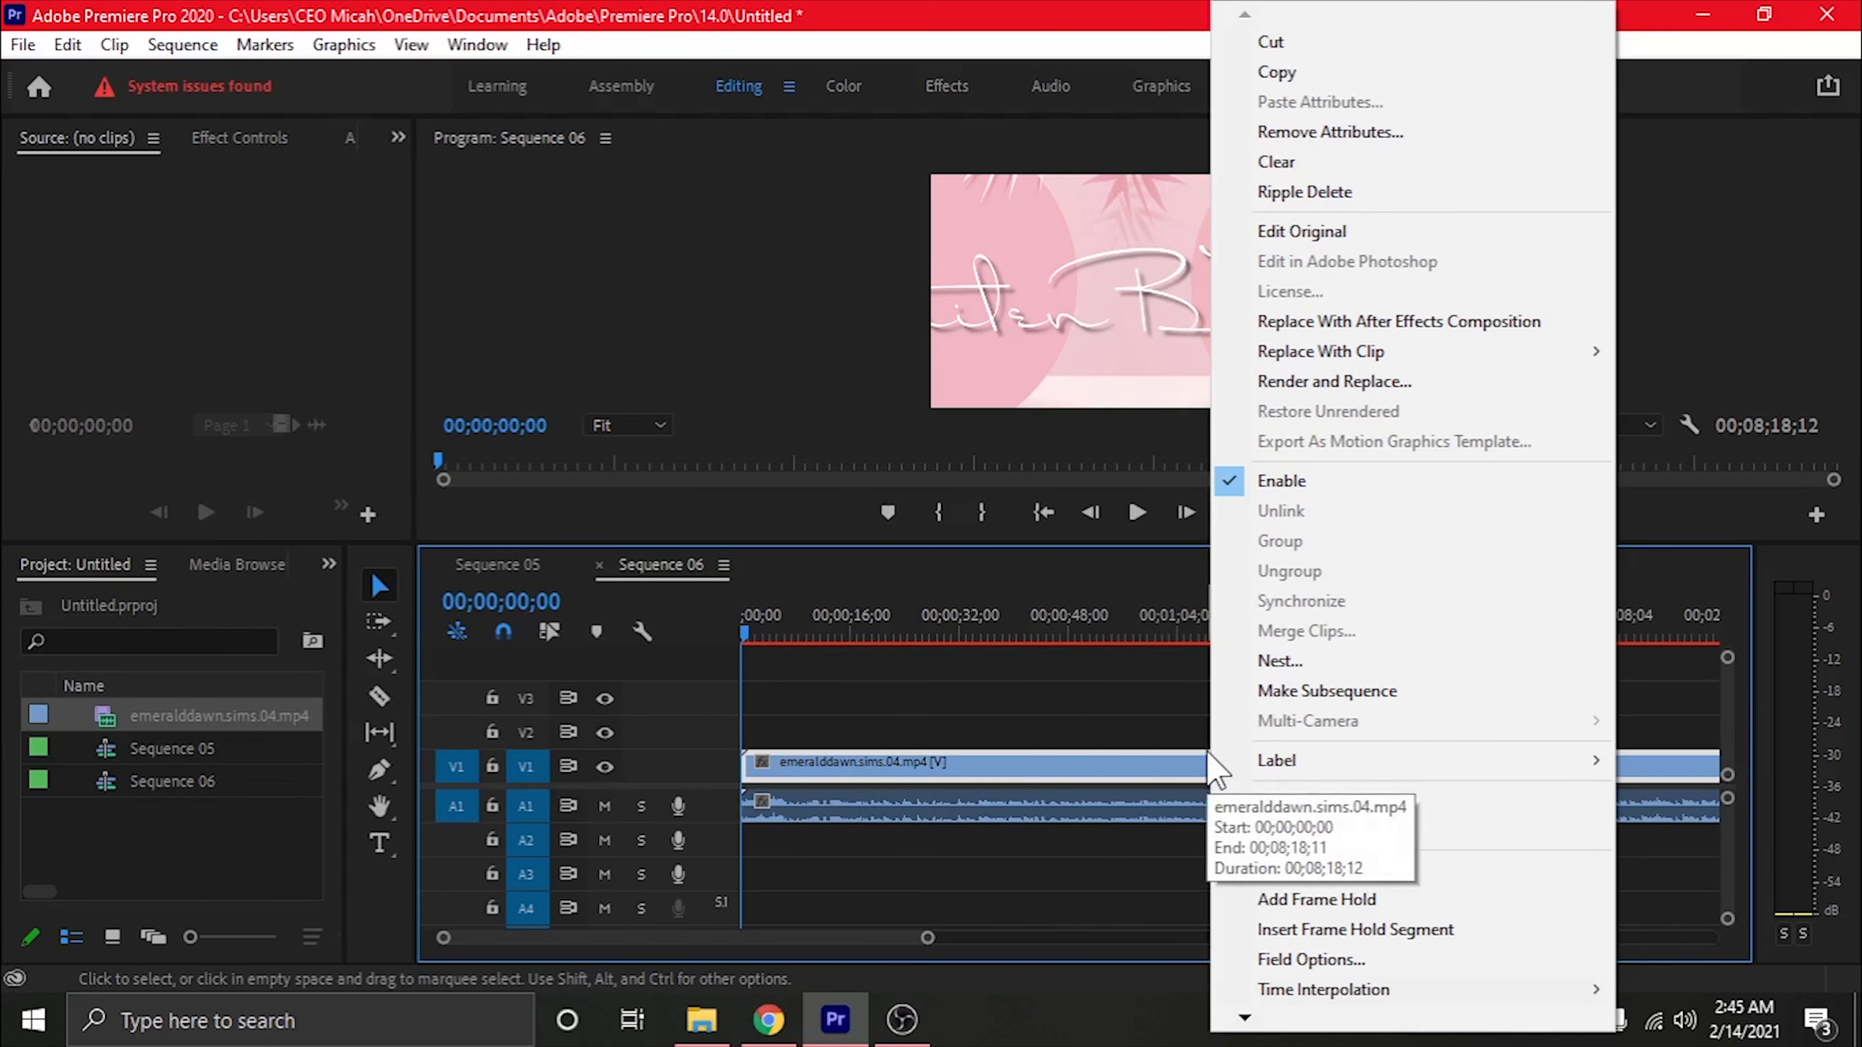
mouse_move(1247, 1021)
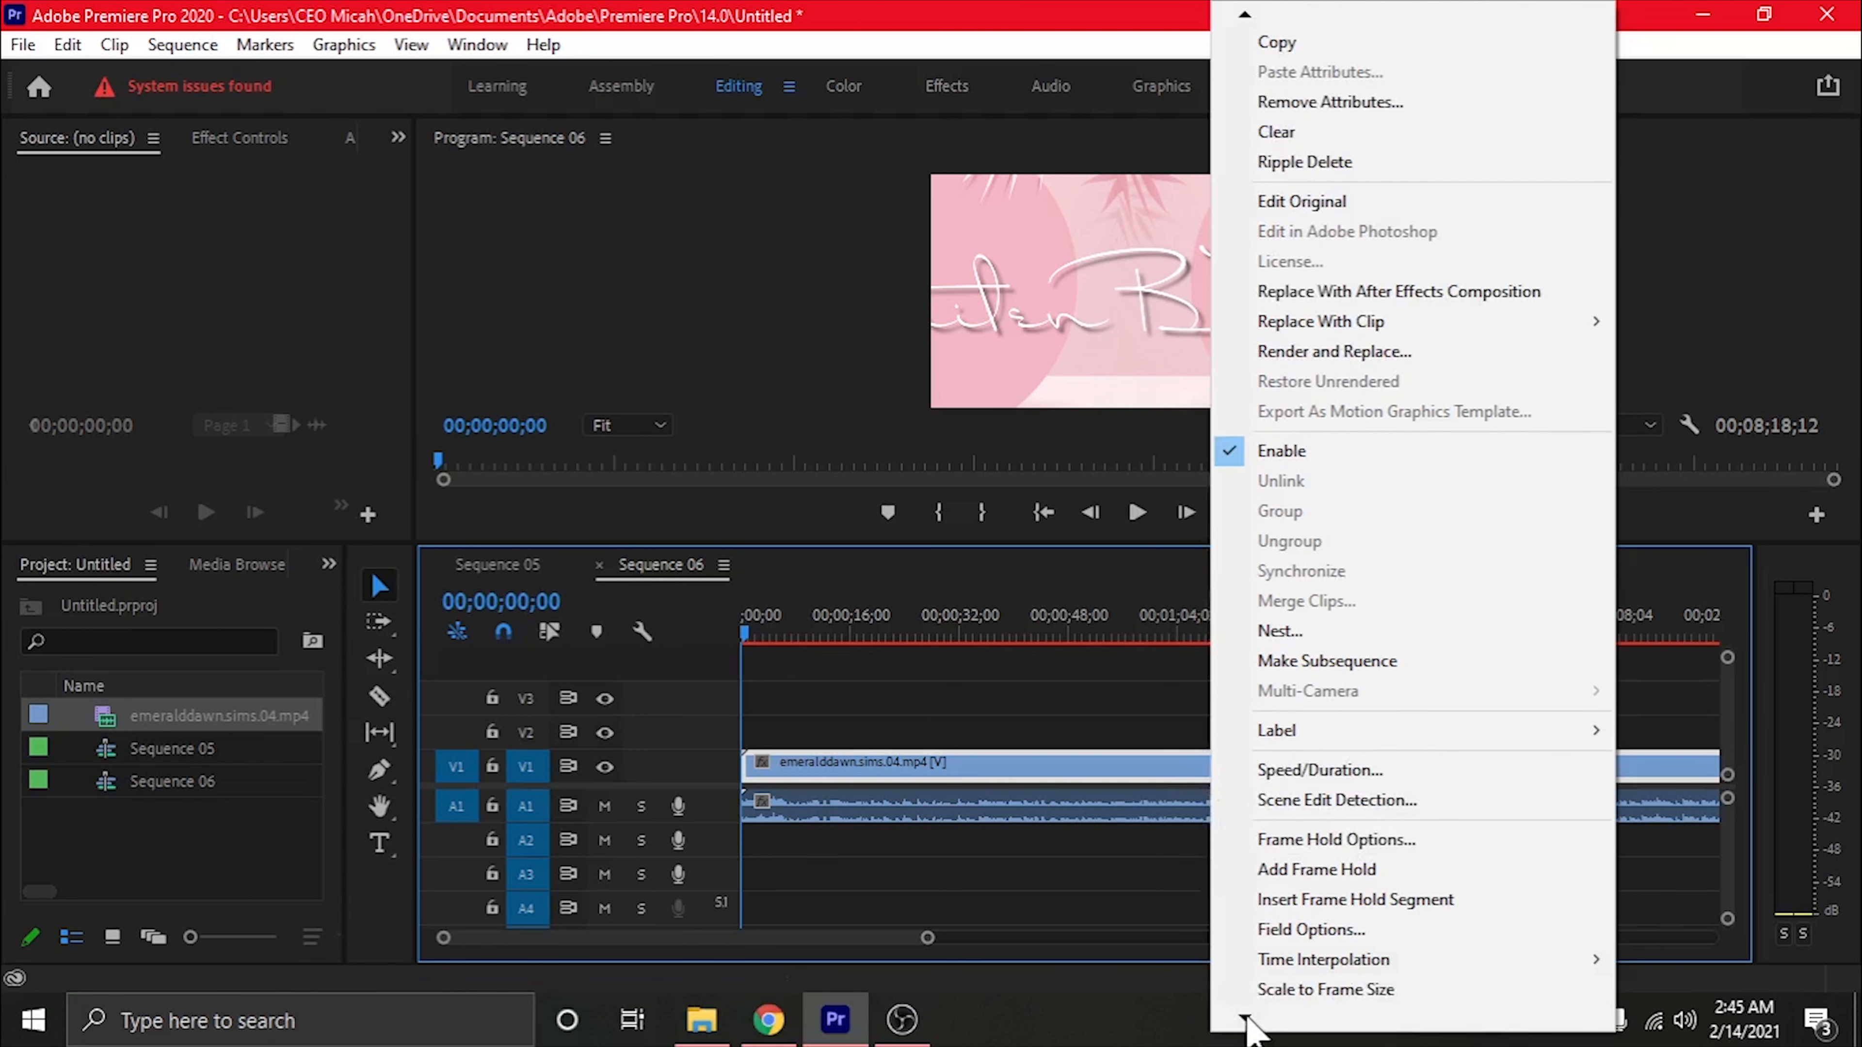
click(1368, 1002)
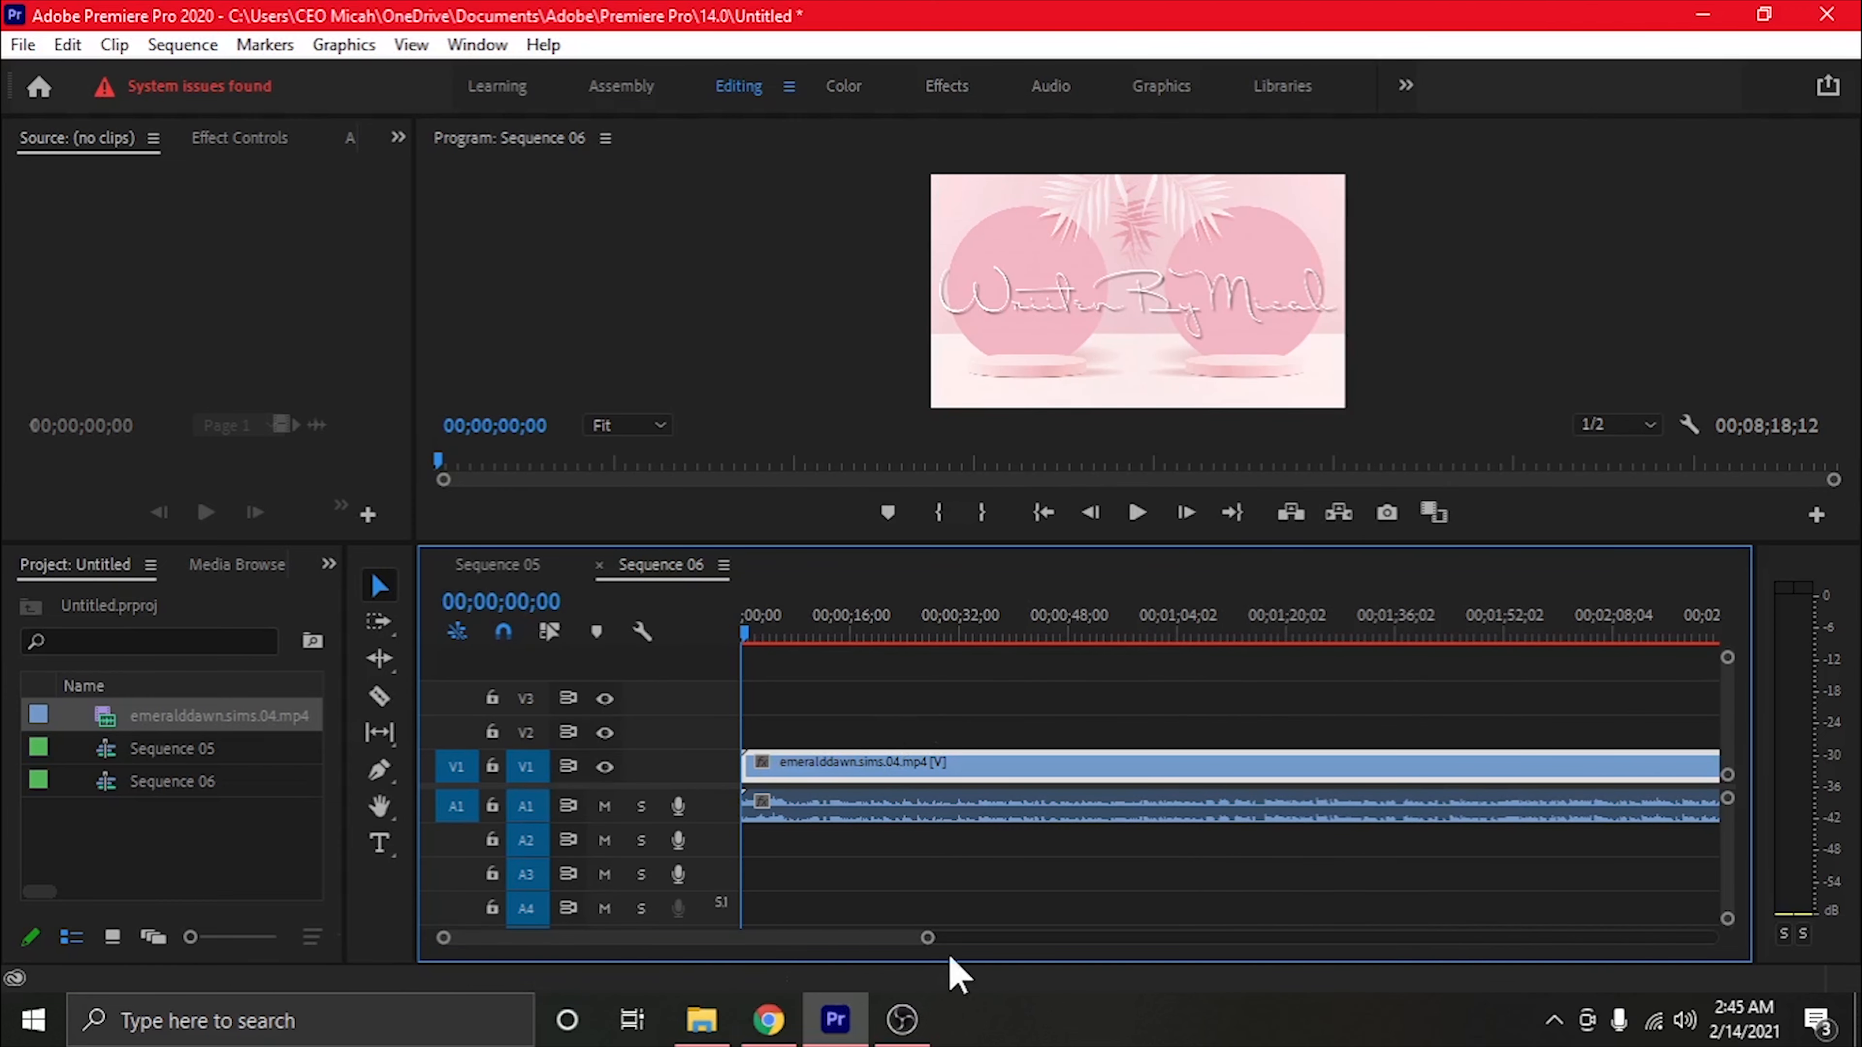
Move the clip's audio in Sequence 06 from track A1 to A3 and mute track A3
drag(927, 938, 1563, 886)
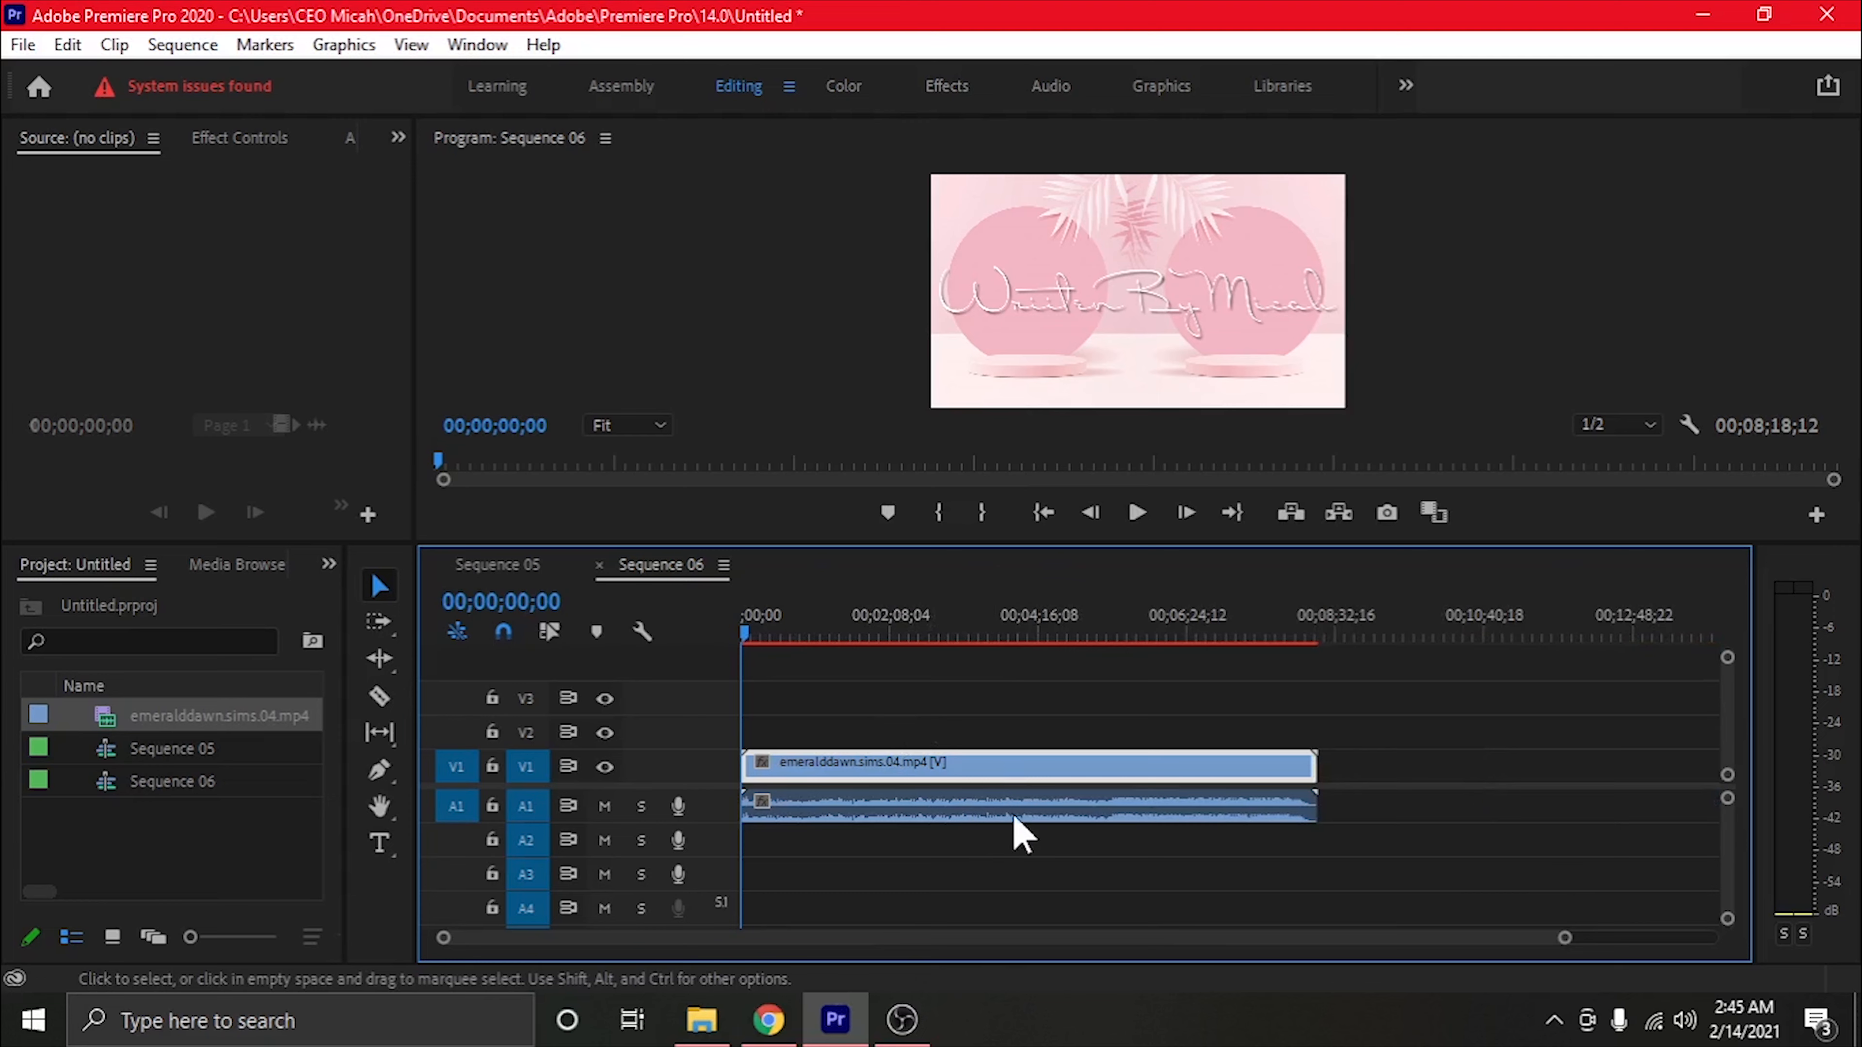
drag(923, 806, 937, 877)
click(604, 873)
Preview the scaled footage in Sequence 06 at about 6 minutes 29 seconds with the program monitor enlarged
click(1193, 632)
drag(1147, 567, 1147, 654)
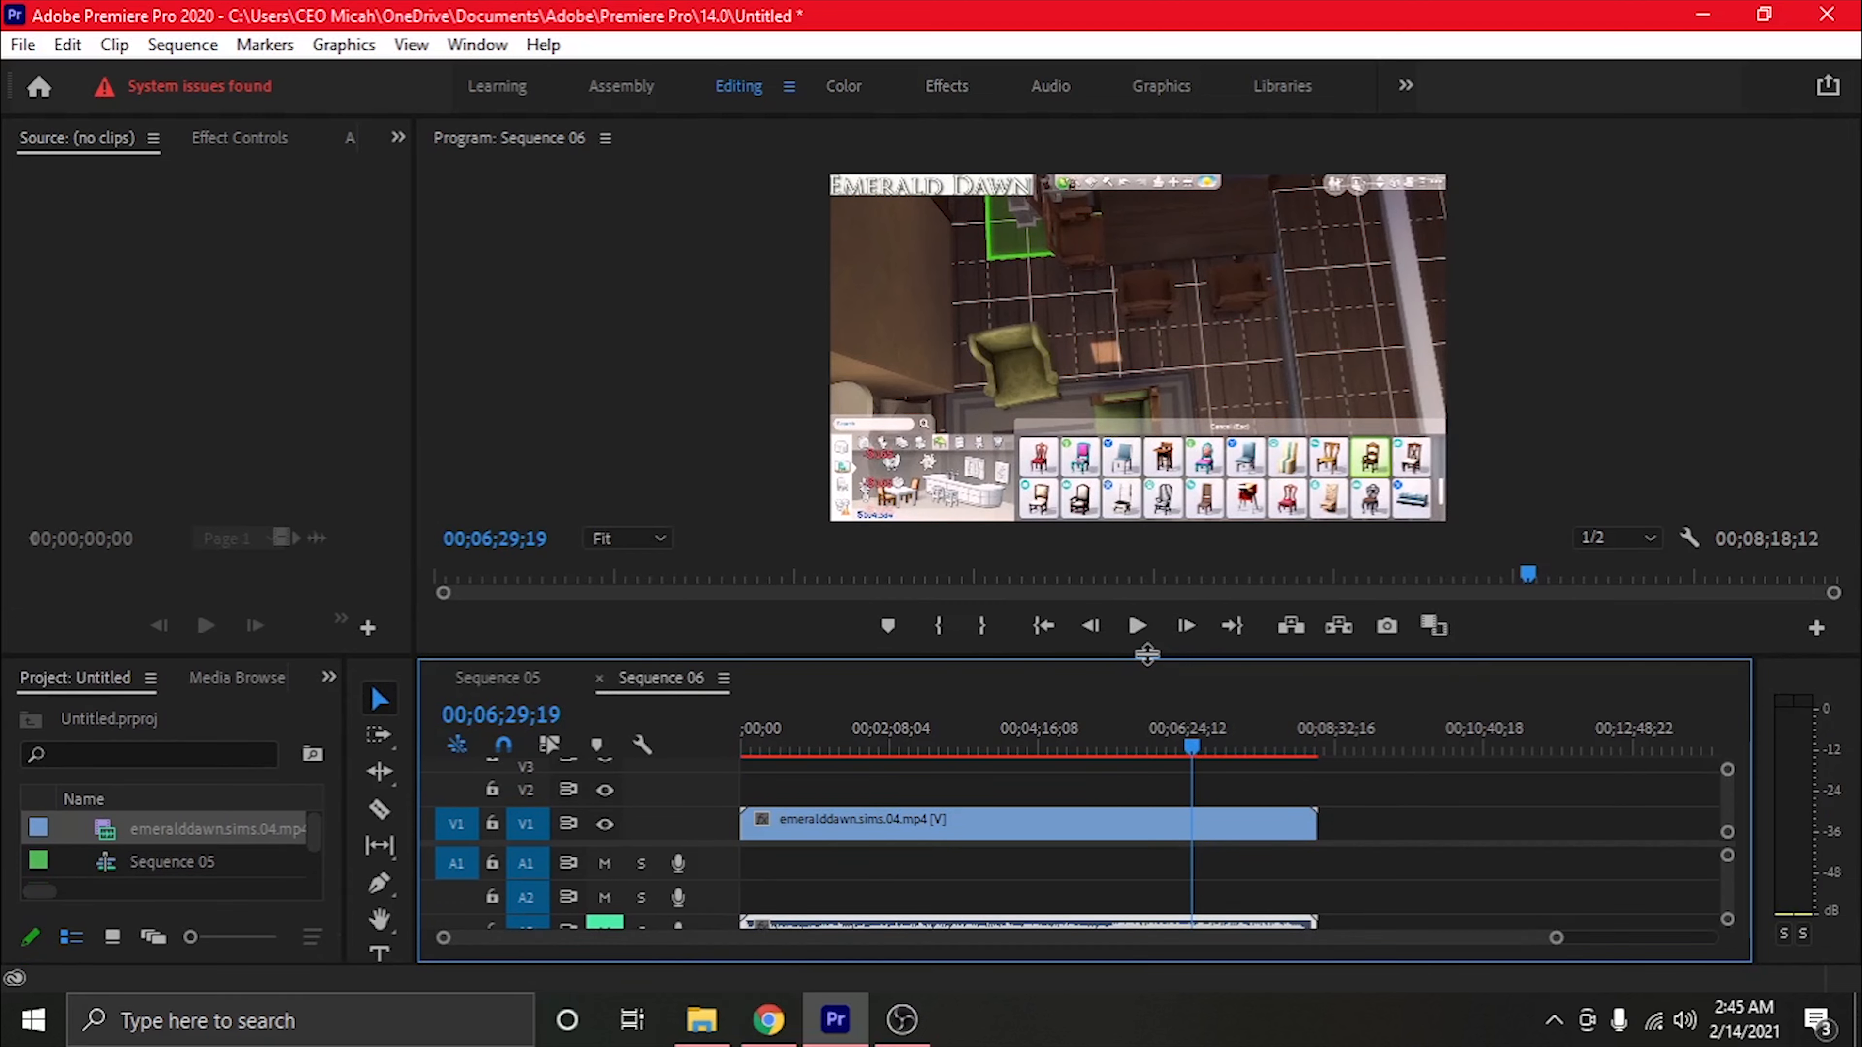
drag(1378, 664, 1378, 622)
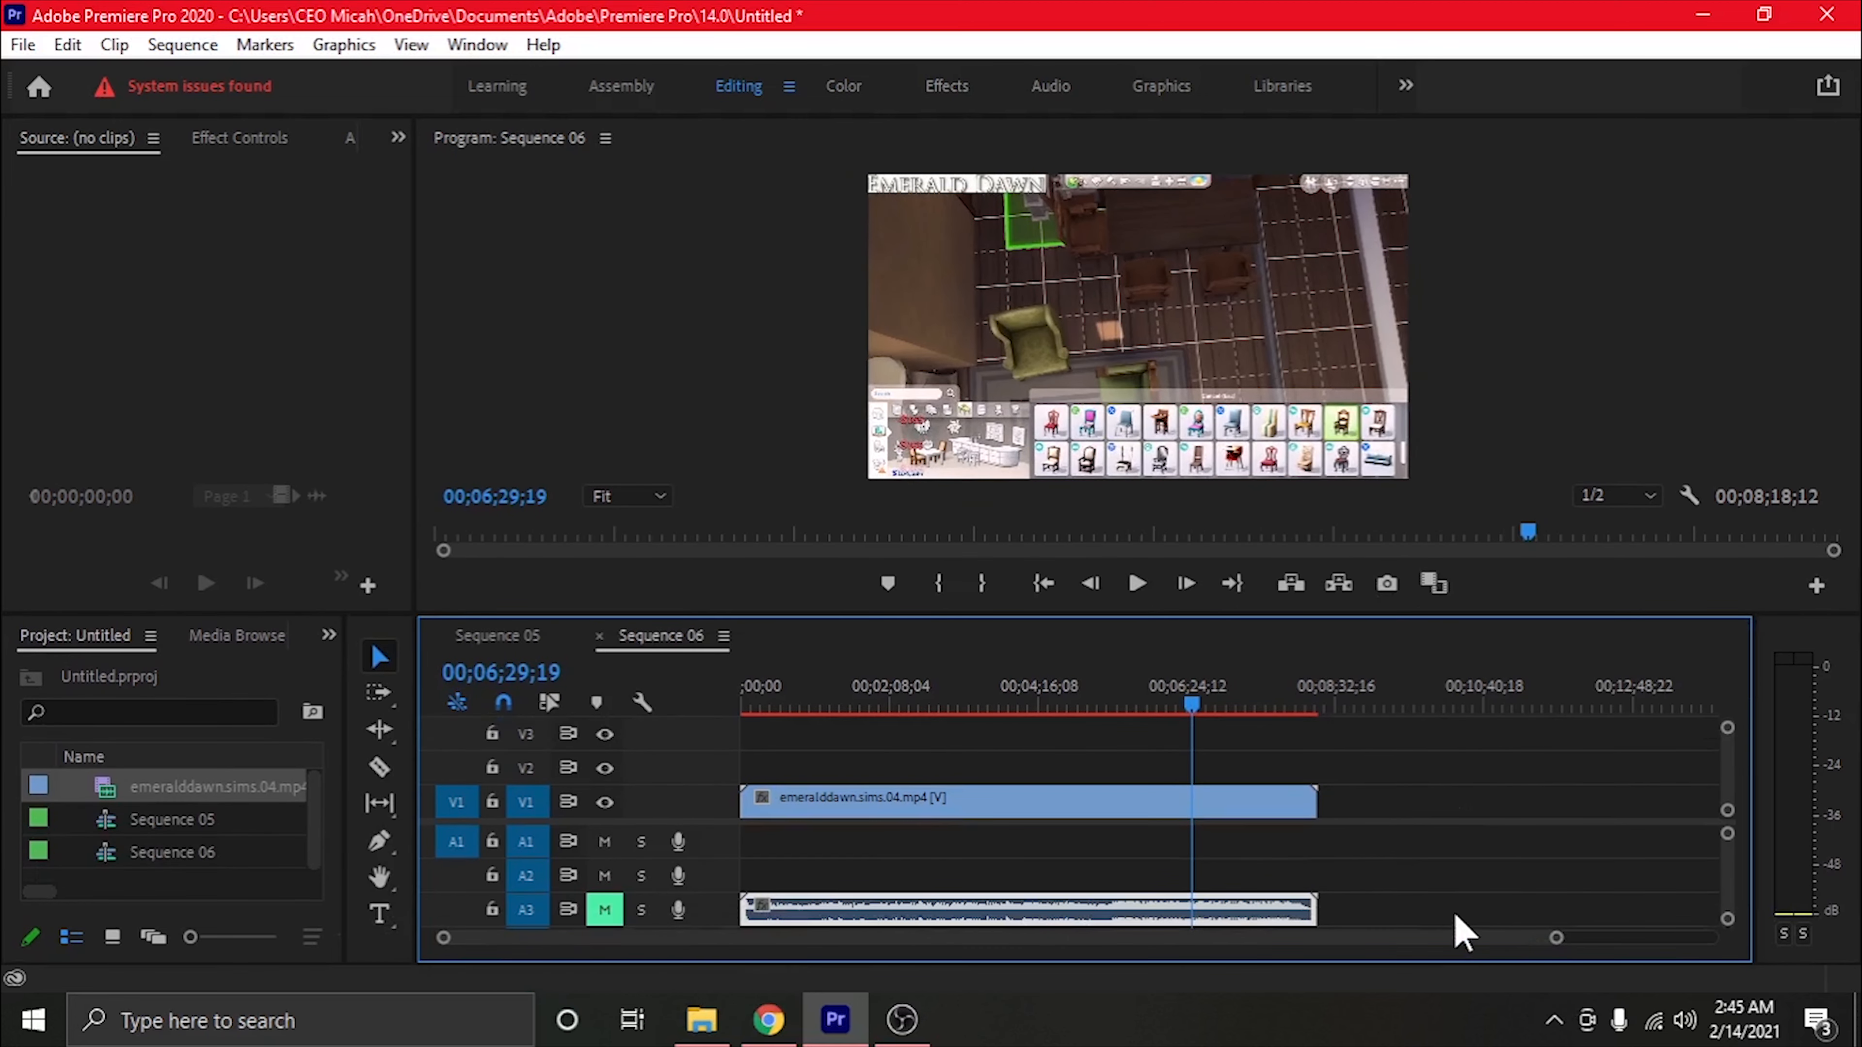
drag(1556, 937, 1334, 907)
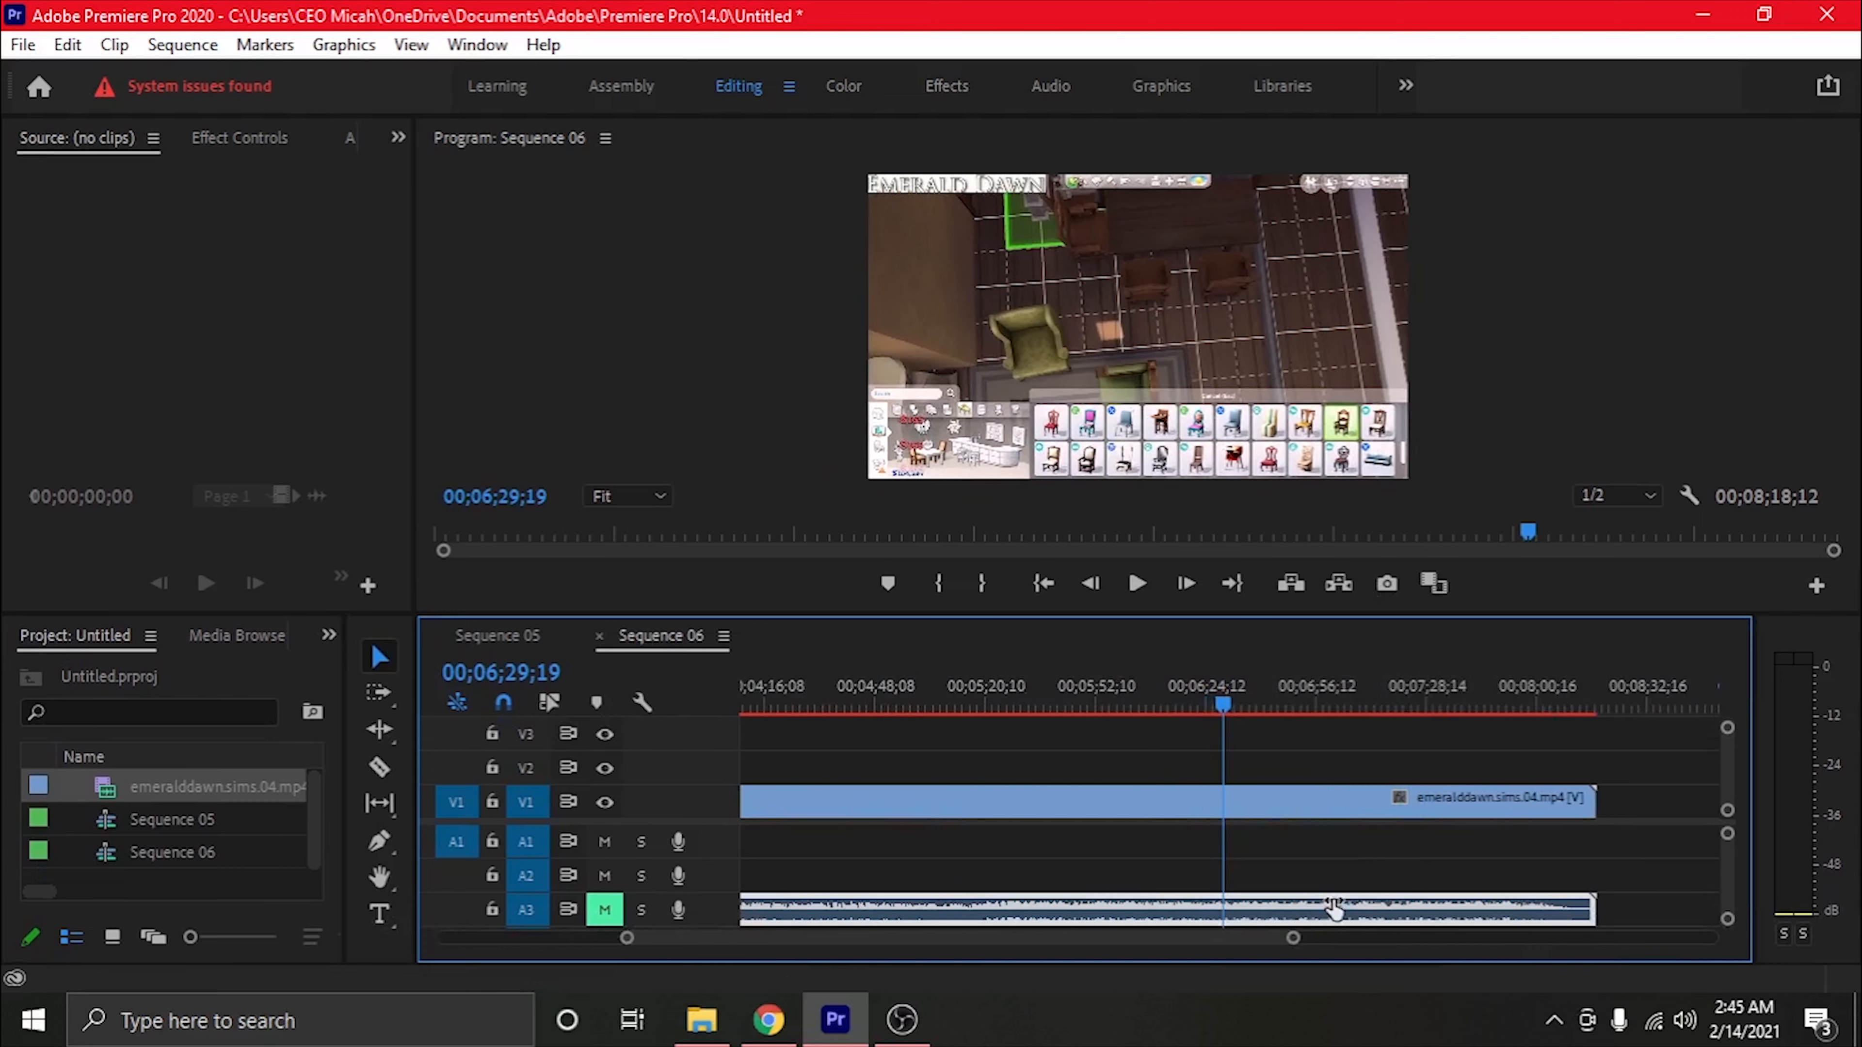
Scrub Sequence 06 to about 7 minutes 7 seconds and change its time display to non-drop-frame timecode
drag(1230, 707, 1353, 706)
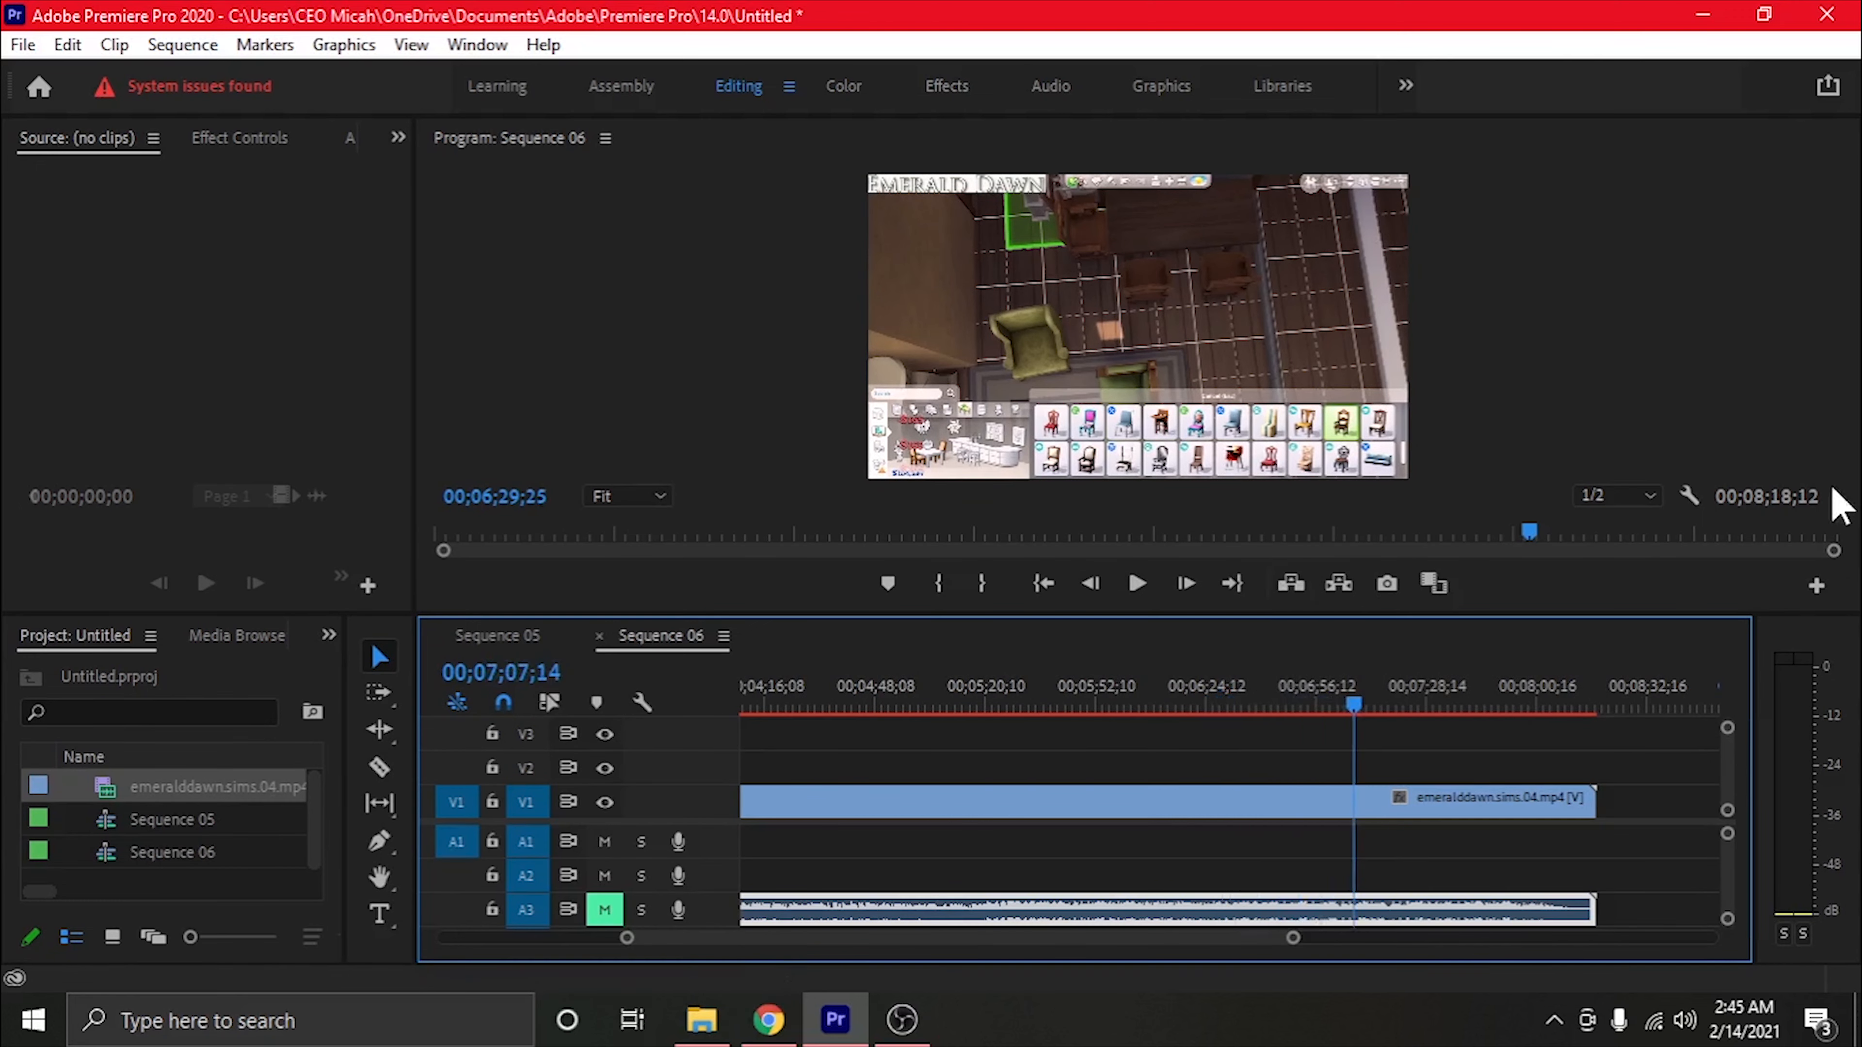
right_click(1768, 499)
click(1686, 545)
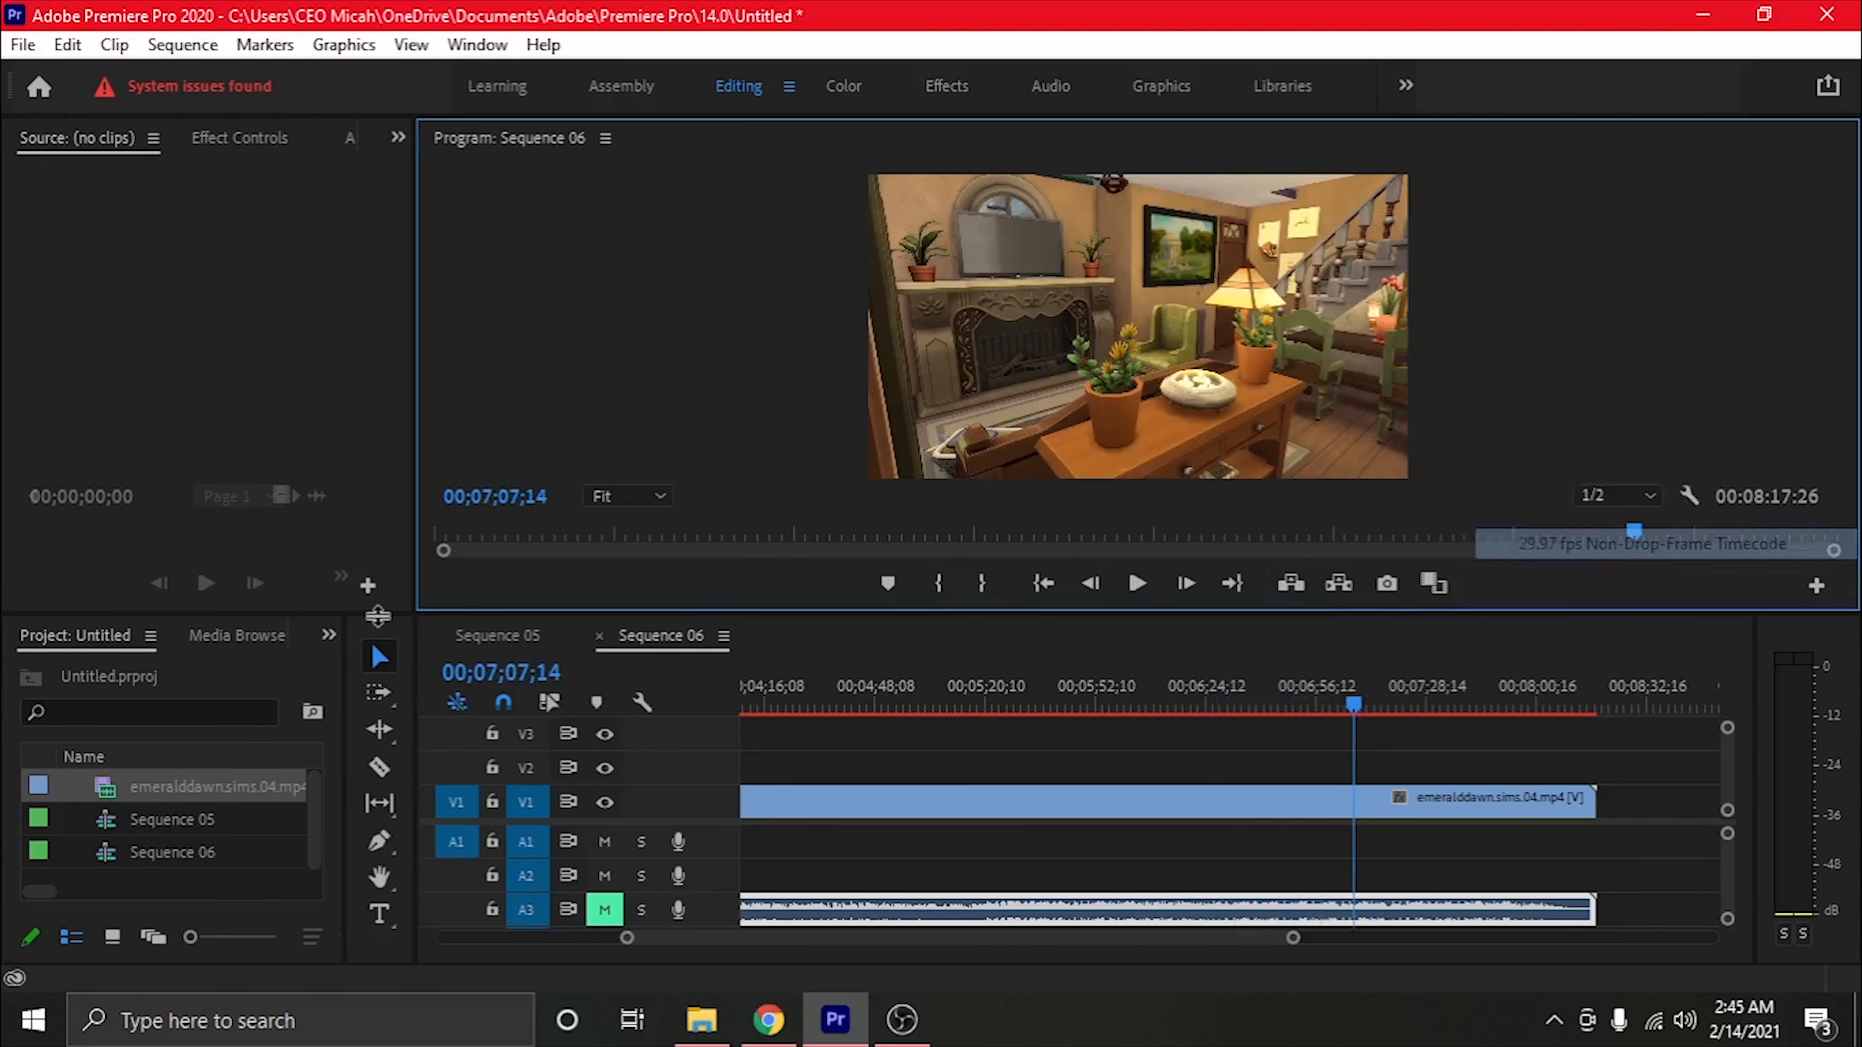
right_click(519, 693)
click(542, 719)
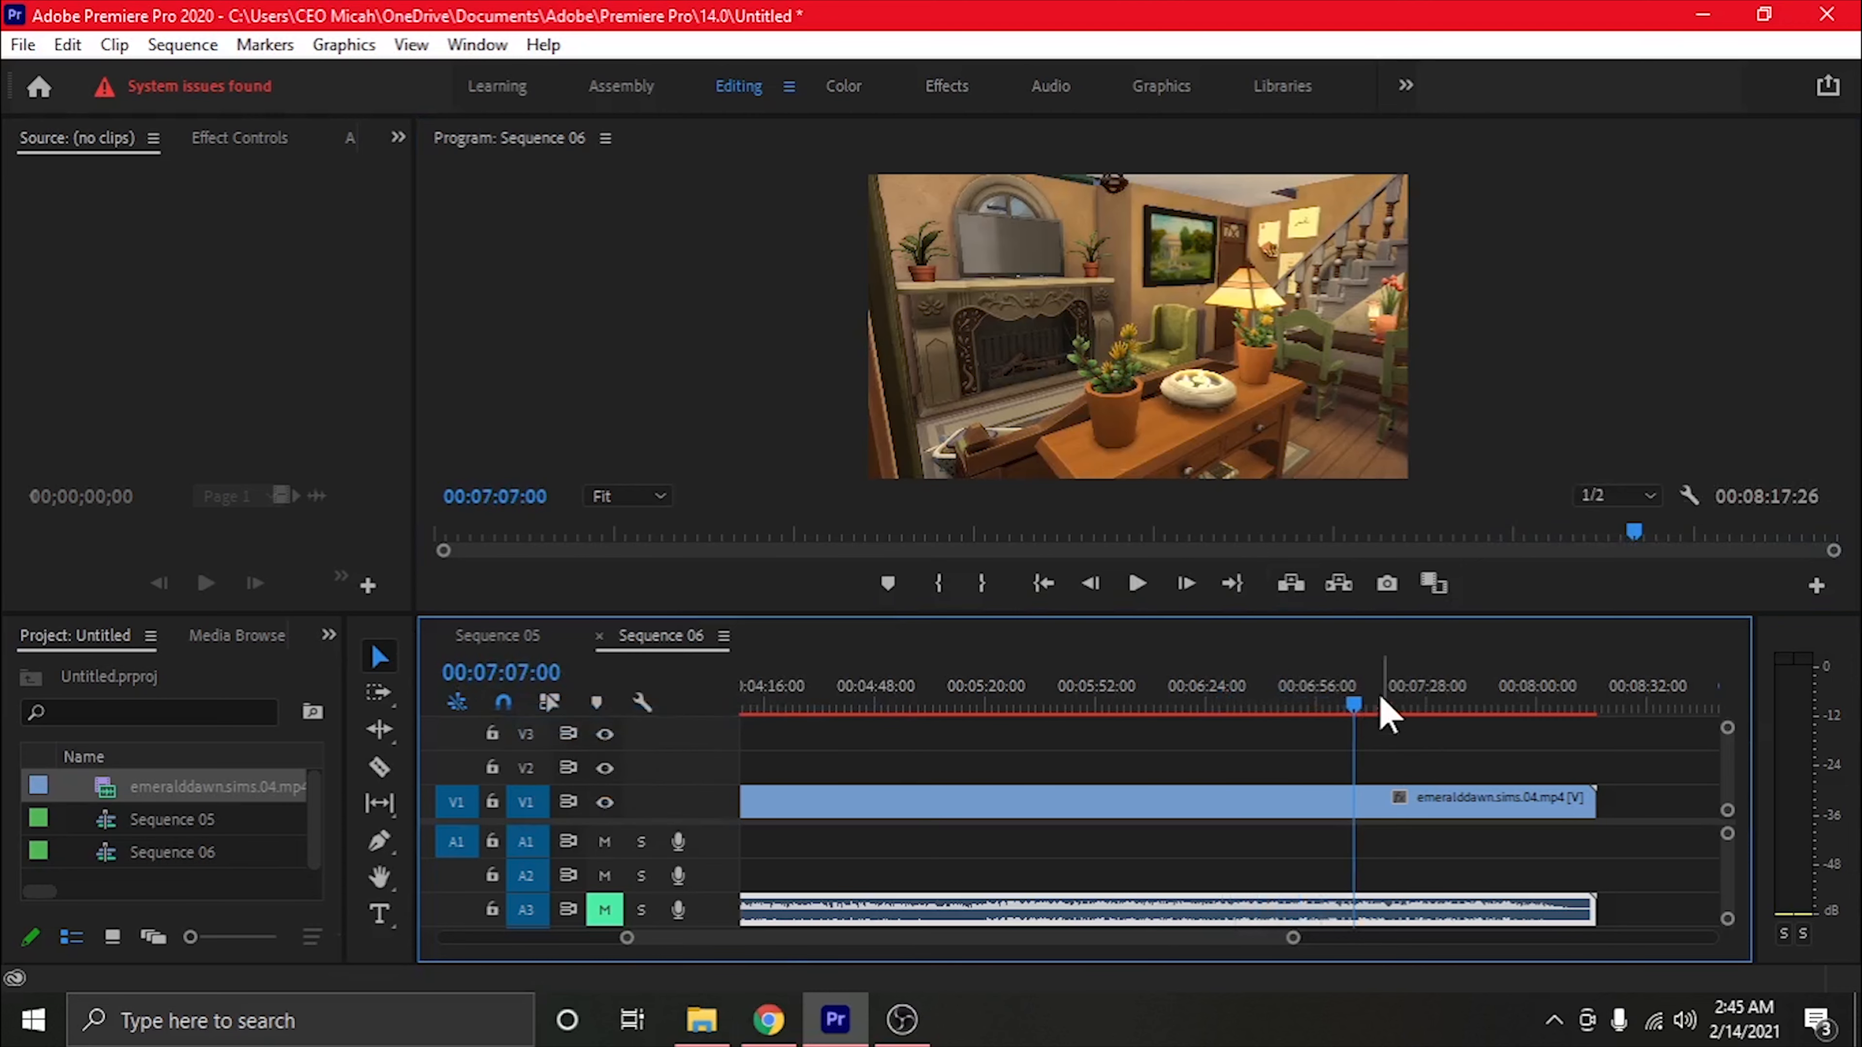
Split the V1 video clip in Sequence 06 at 00:06:46:01
drag(1357, 706, 1283, 705)
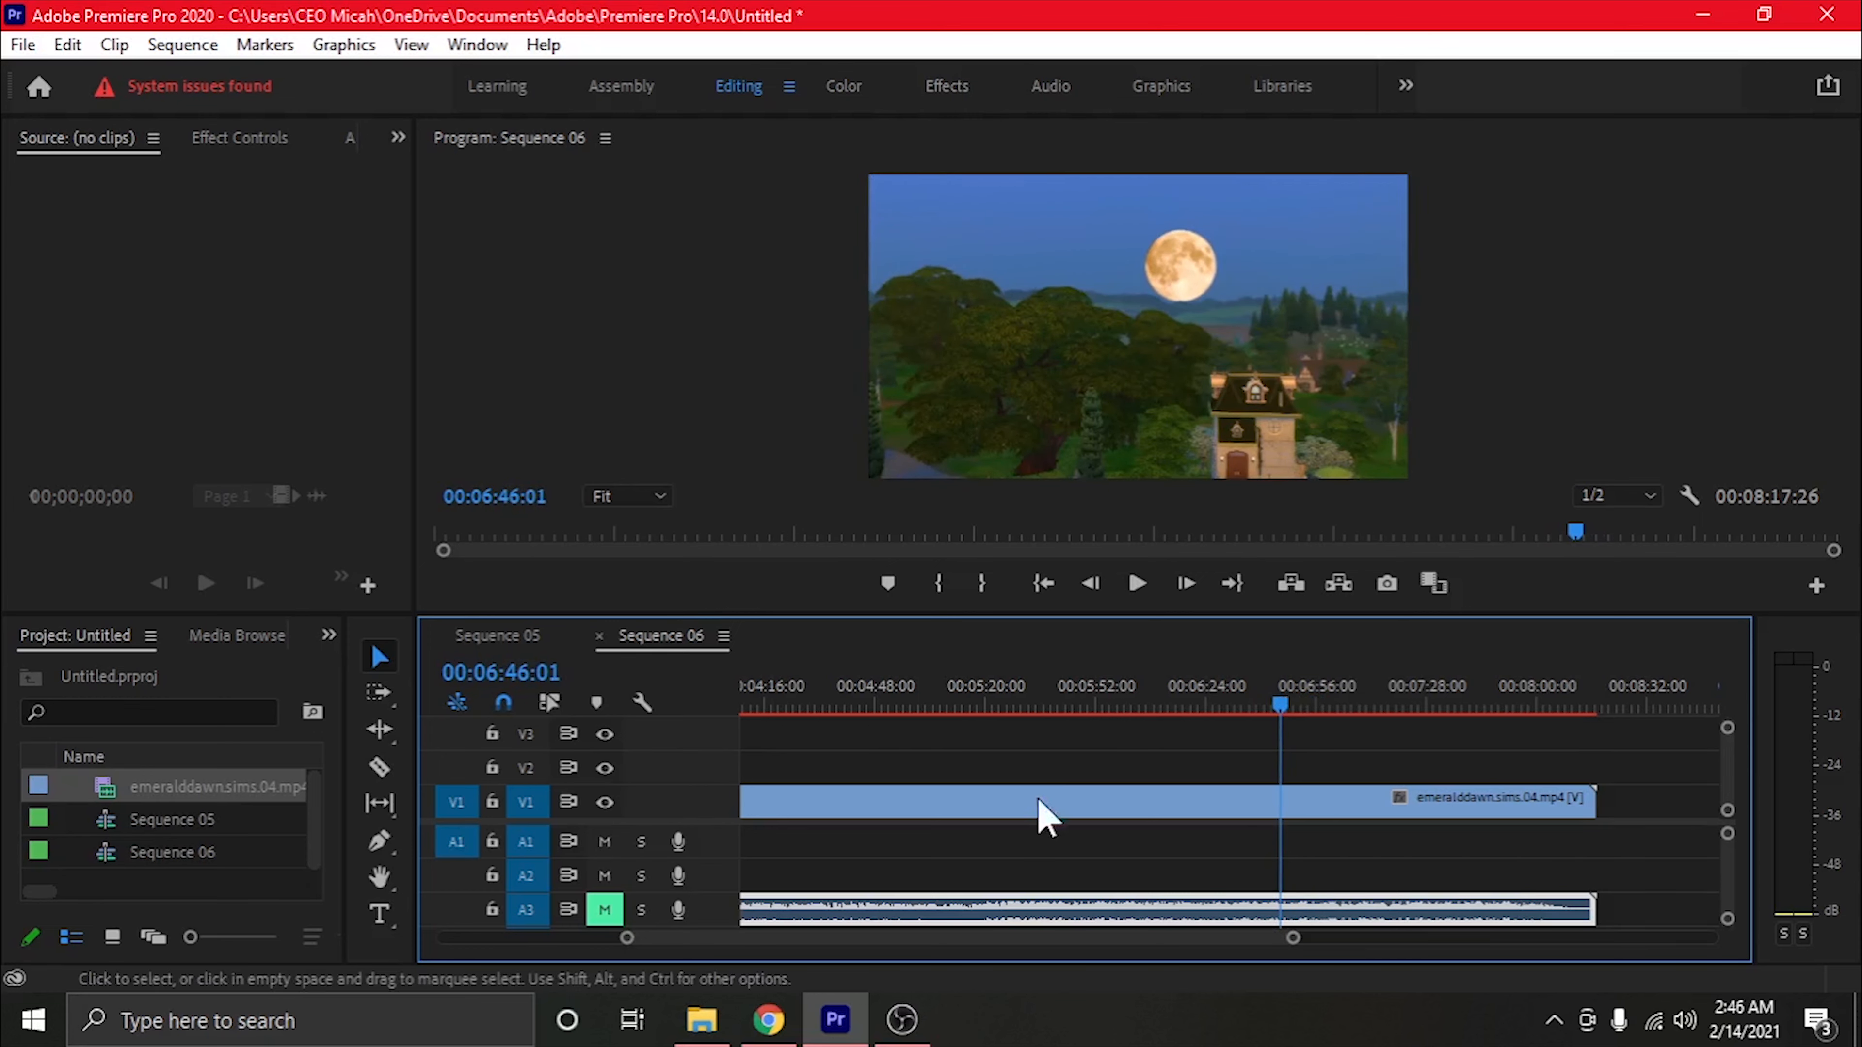
click(378, 769)
click(1283, 799)
key(v)
Delete the V1 footage before the cut and move the remaining clip to the start of Sequence 06
click(1175, 816)
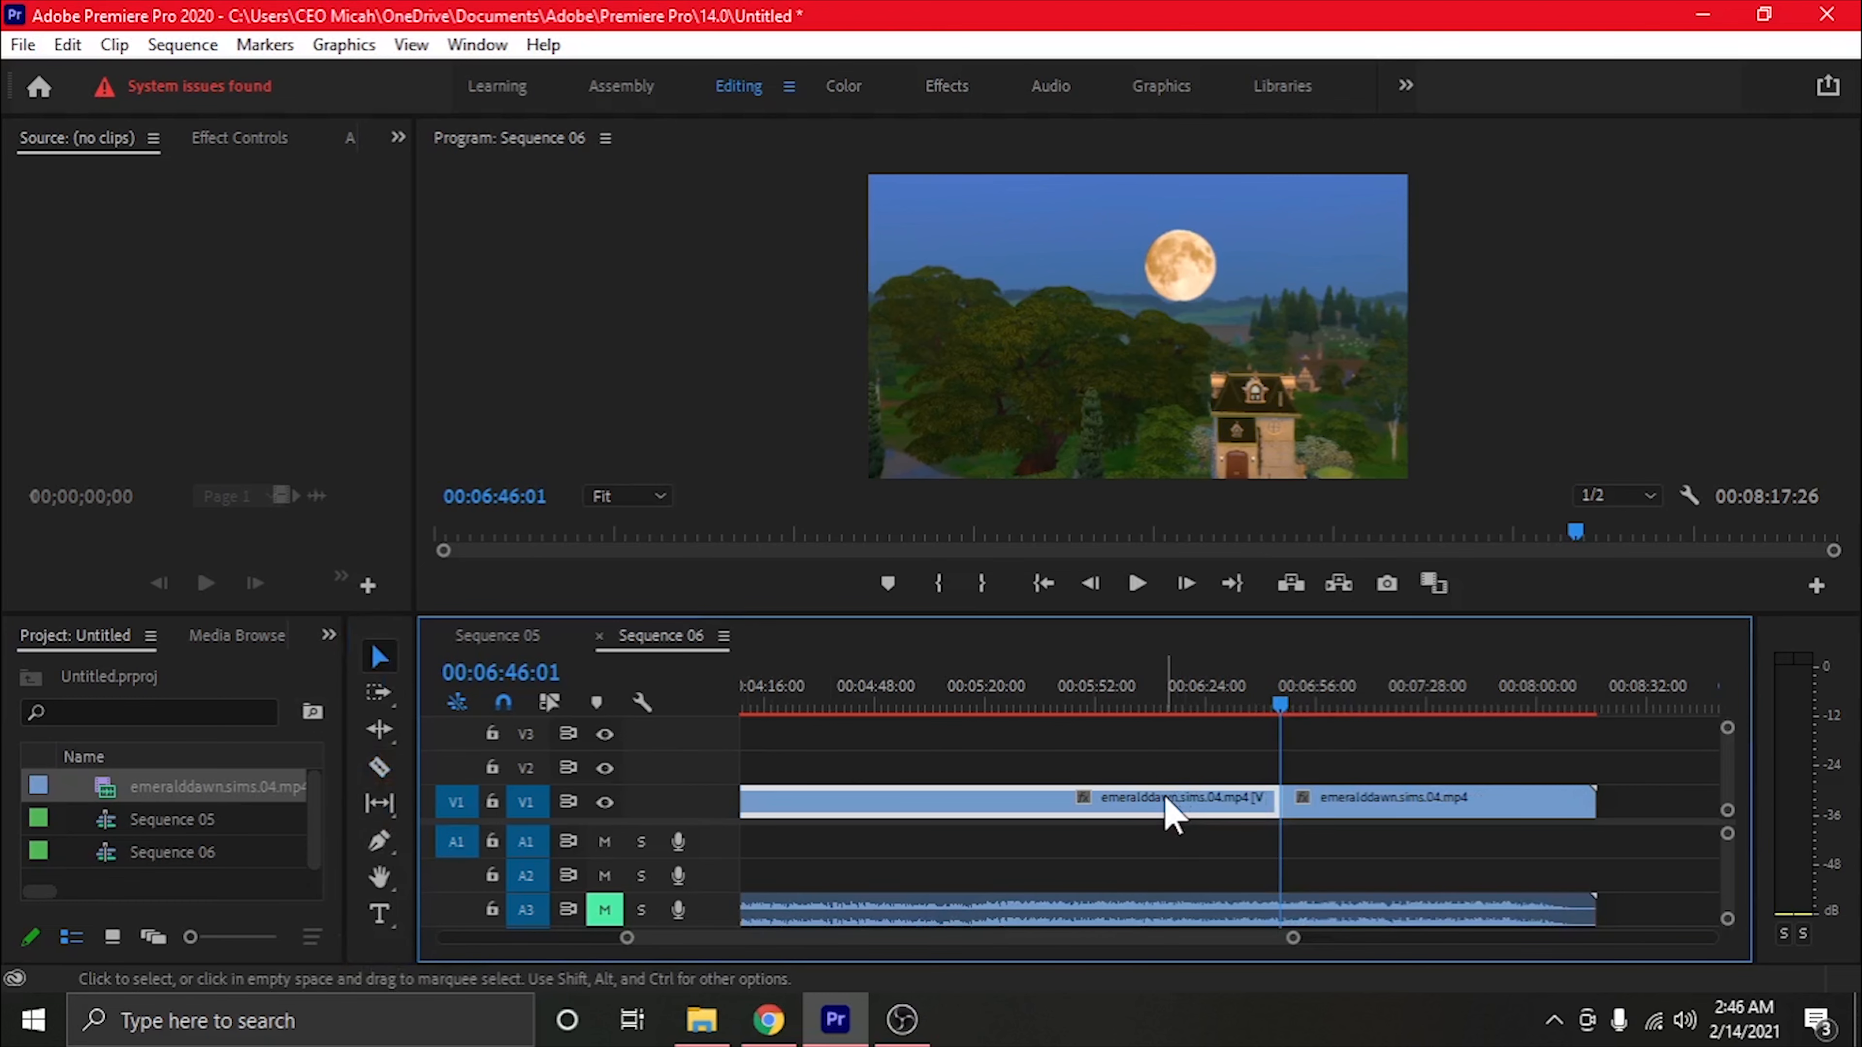
drag(1171, 814, 656, 820)
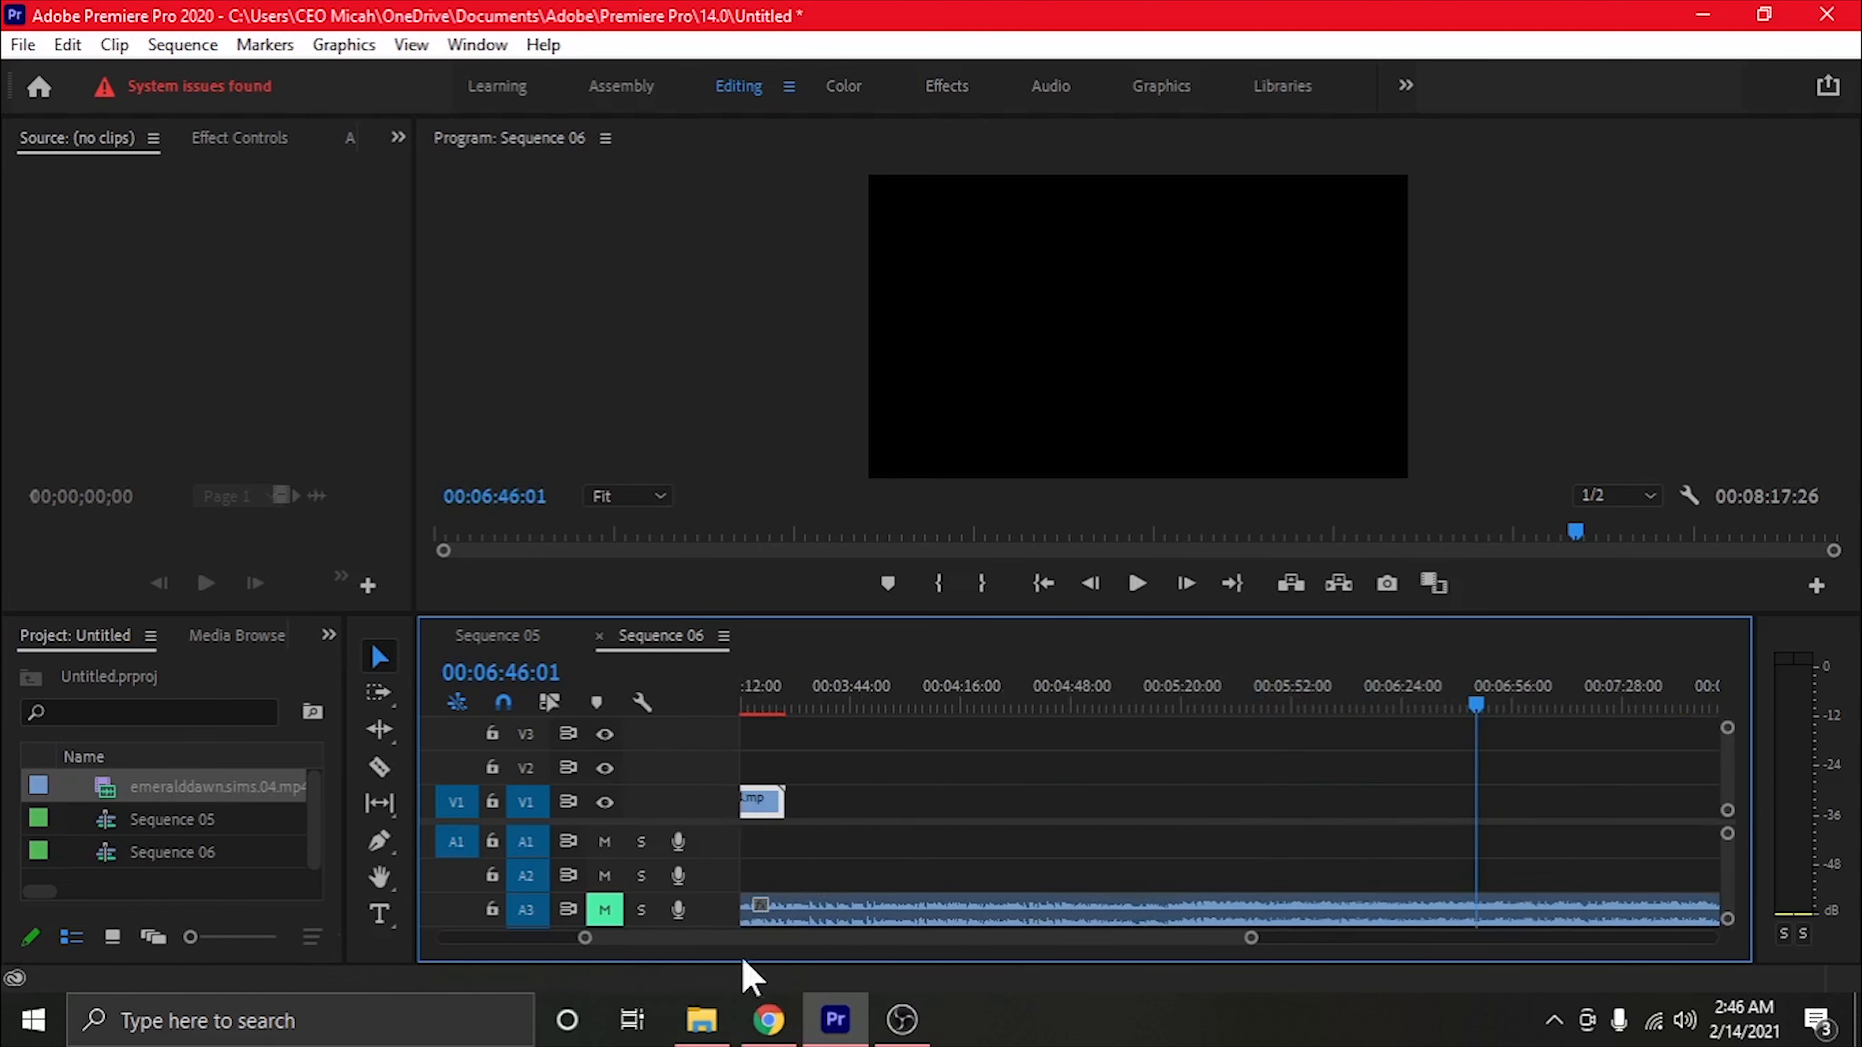
drag(767, 937, 499, 920)
drag(1288, 810, 818, 821)
click(883, 685)
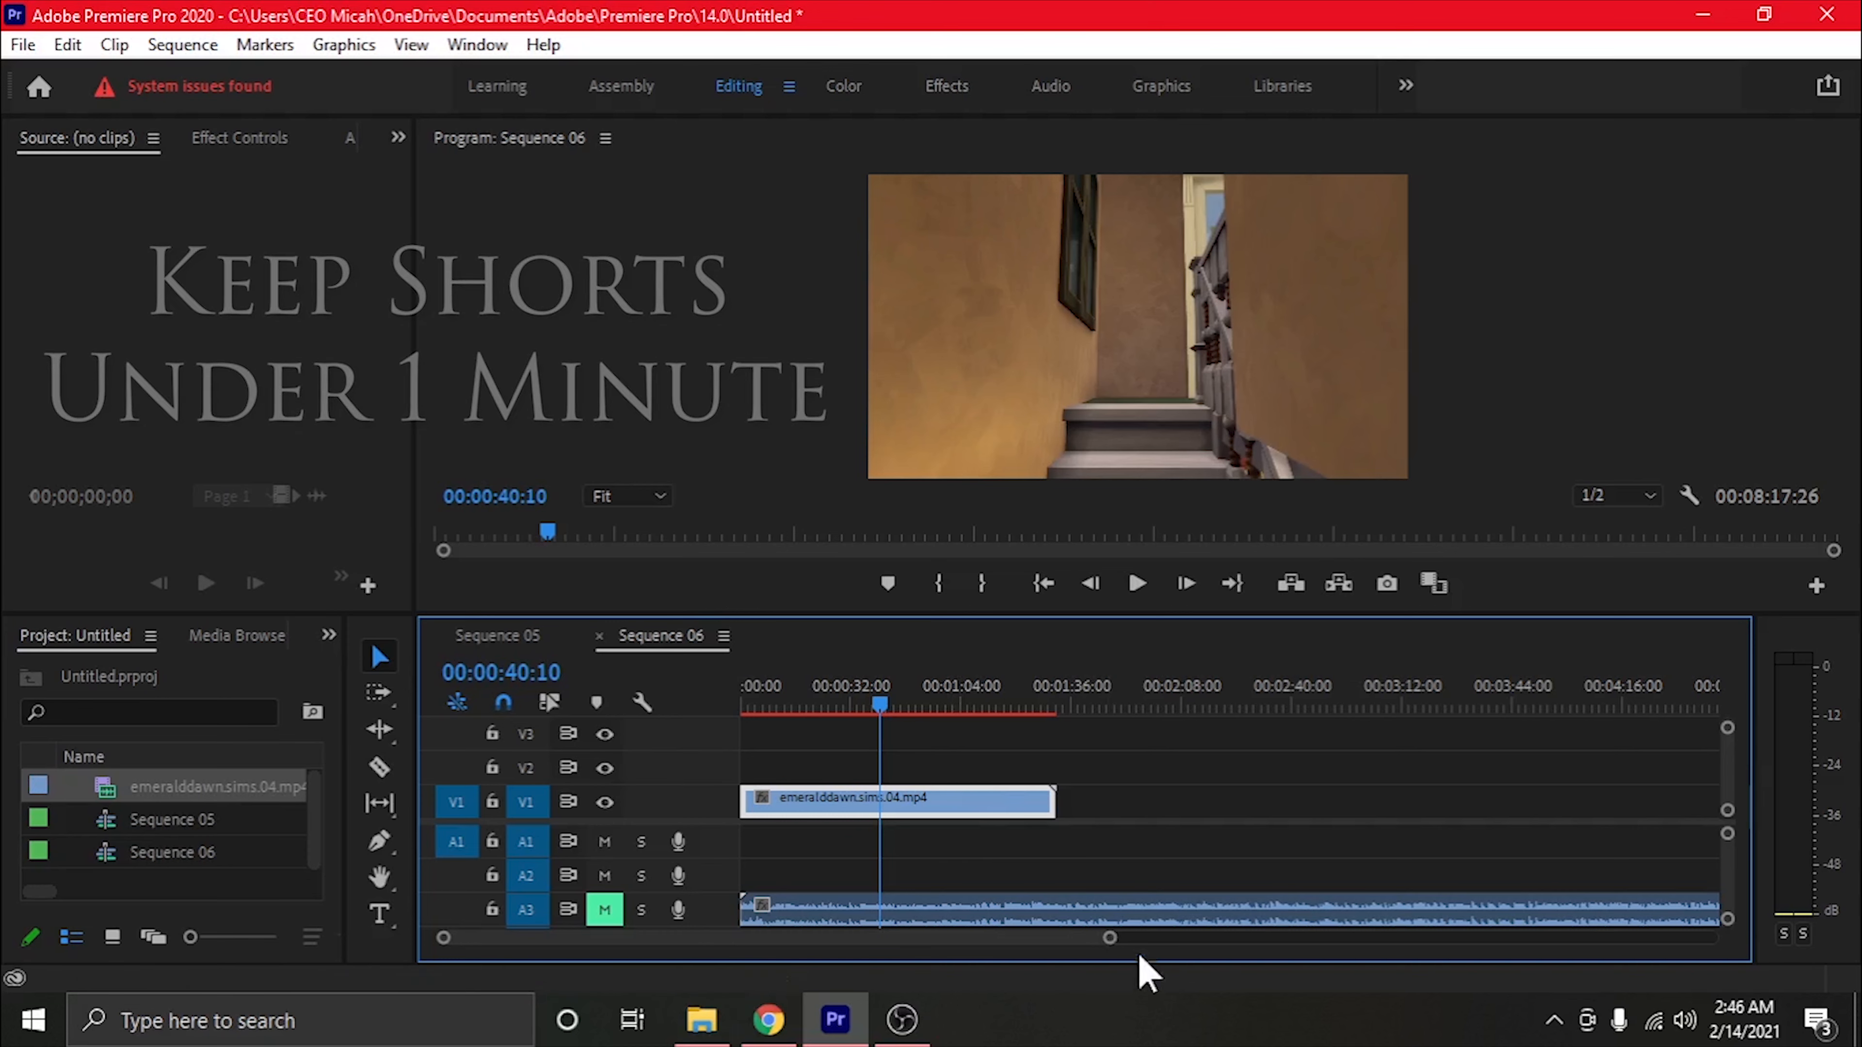
Move the audio clip from A3 to the start of A2 and shorten it to about 46 seconds
drag(1109, 940, 1468, 939)
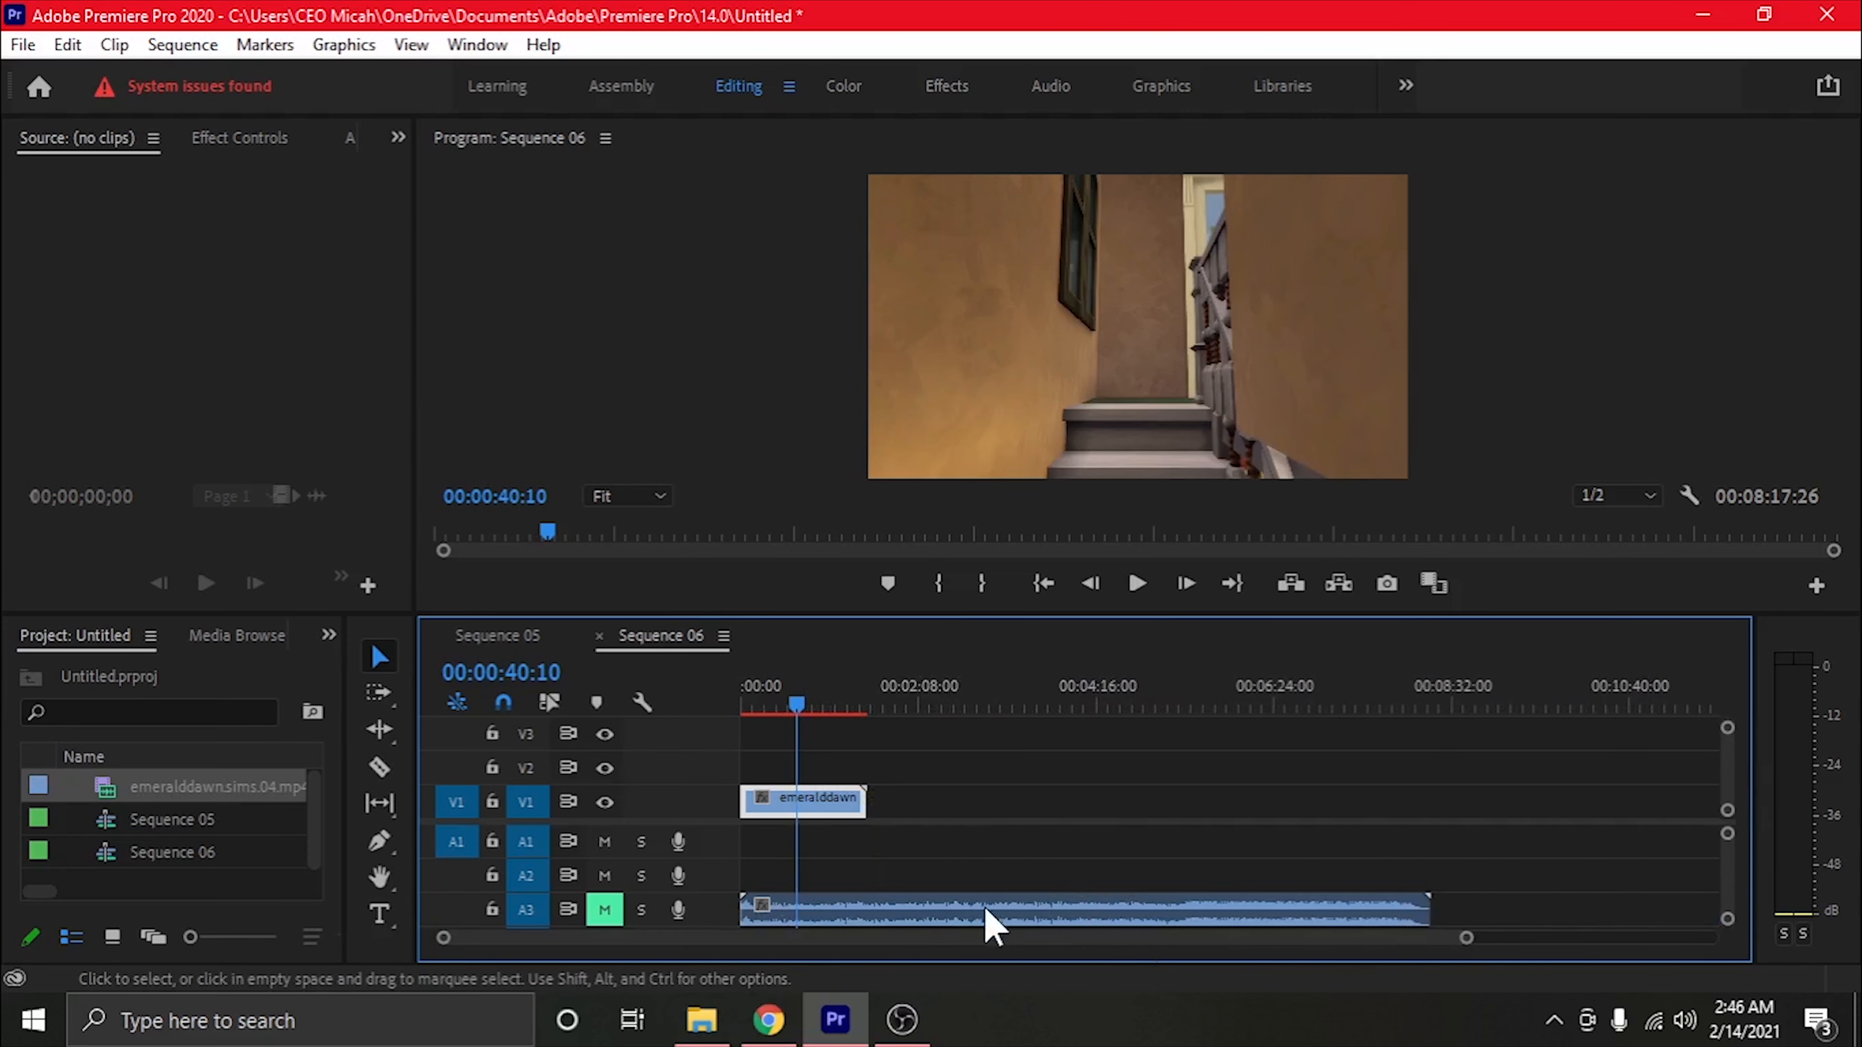
drag(960, 928, 1226, 874)
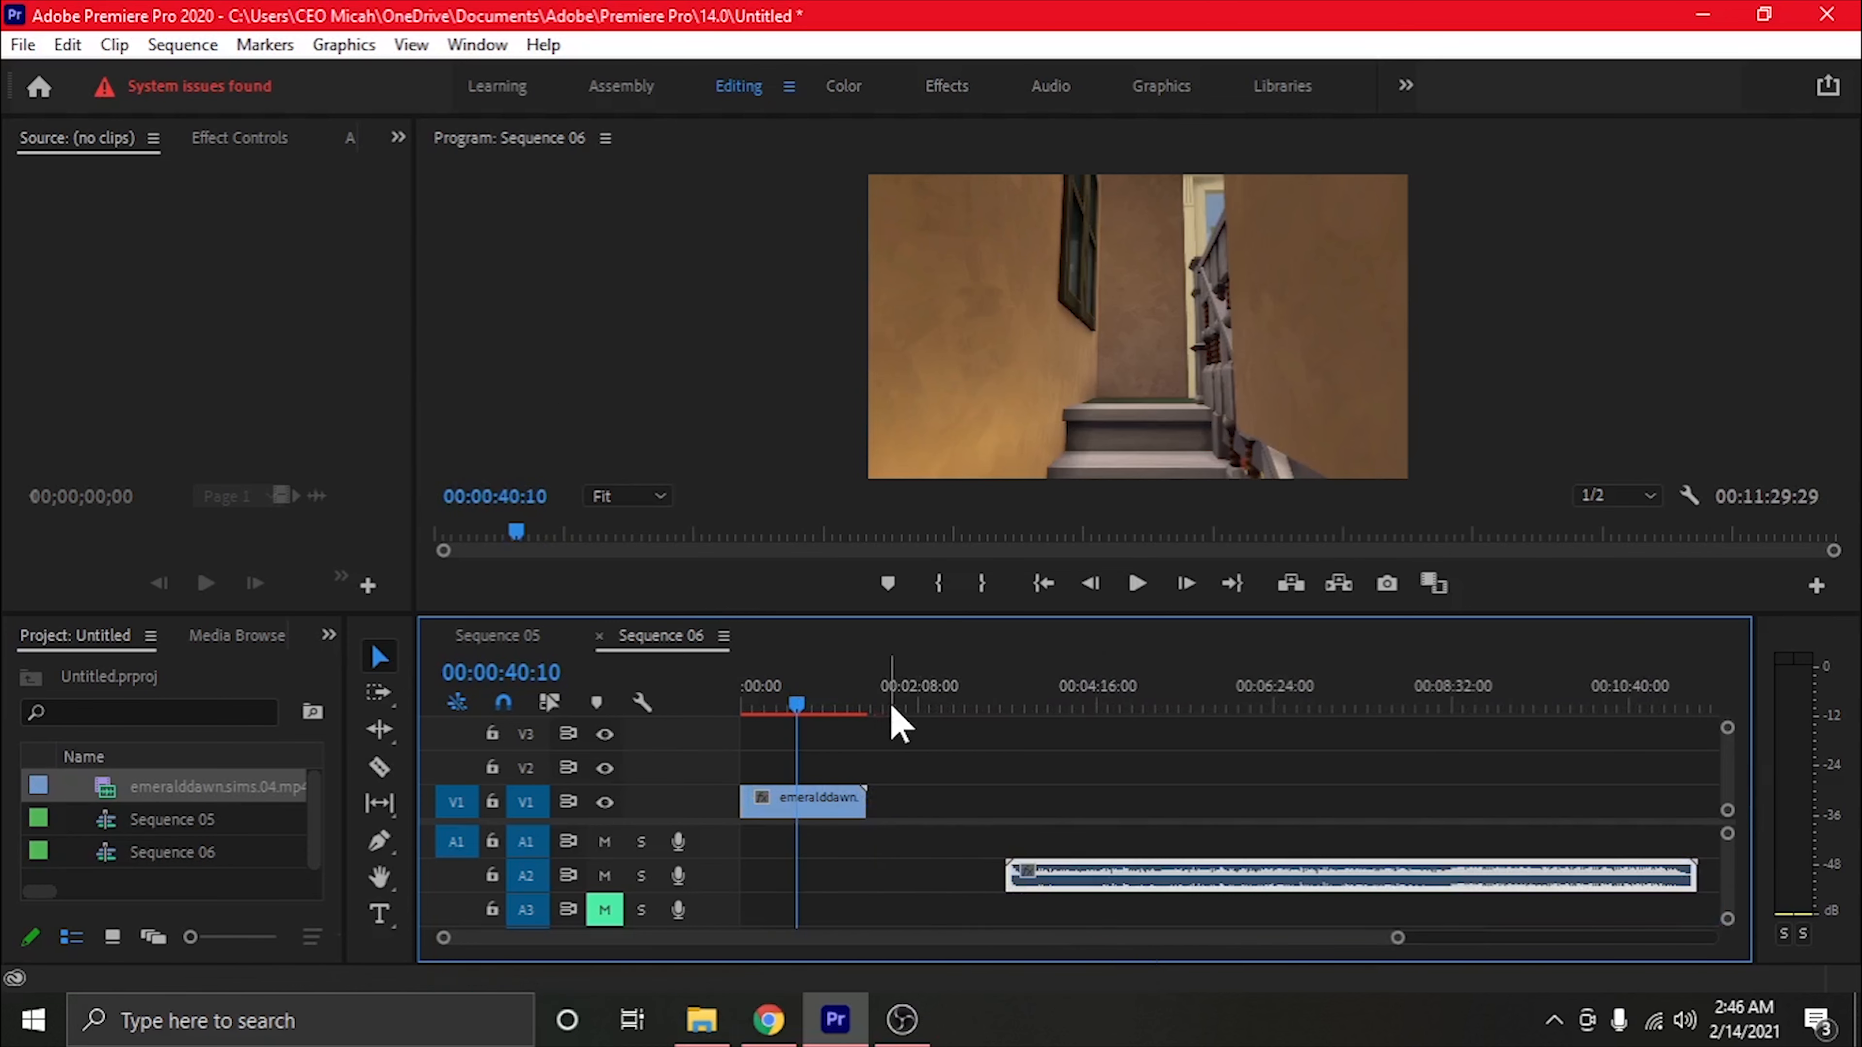
drag(1267, 886, 924, 881)
mouse_move(743, 880)
mouse_down()
mouse_move(1291, 880)
mouse_move(765, 882)
mouse_up()
drag(1398, 938, 1133, 926)
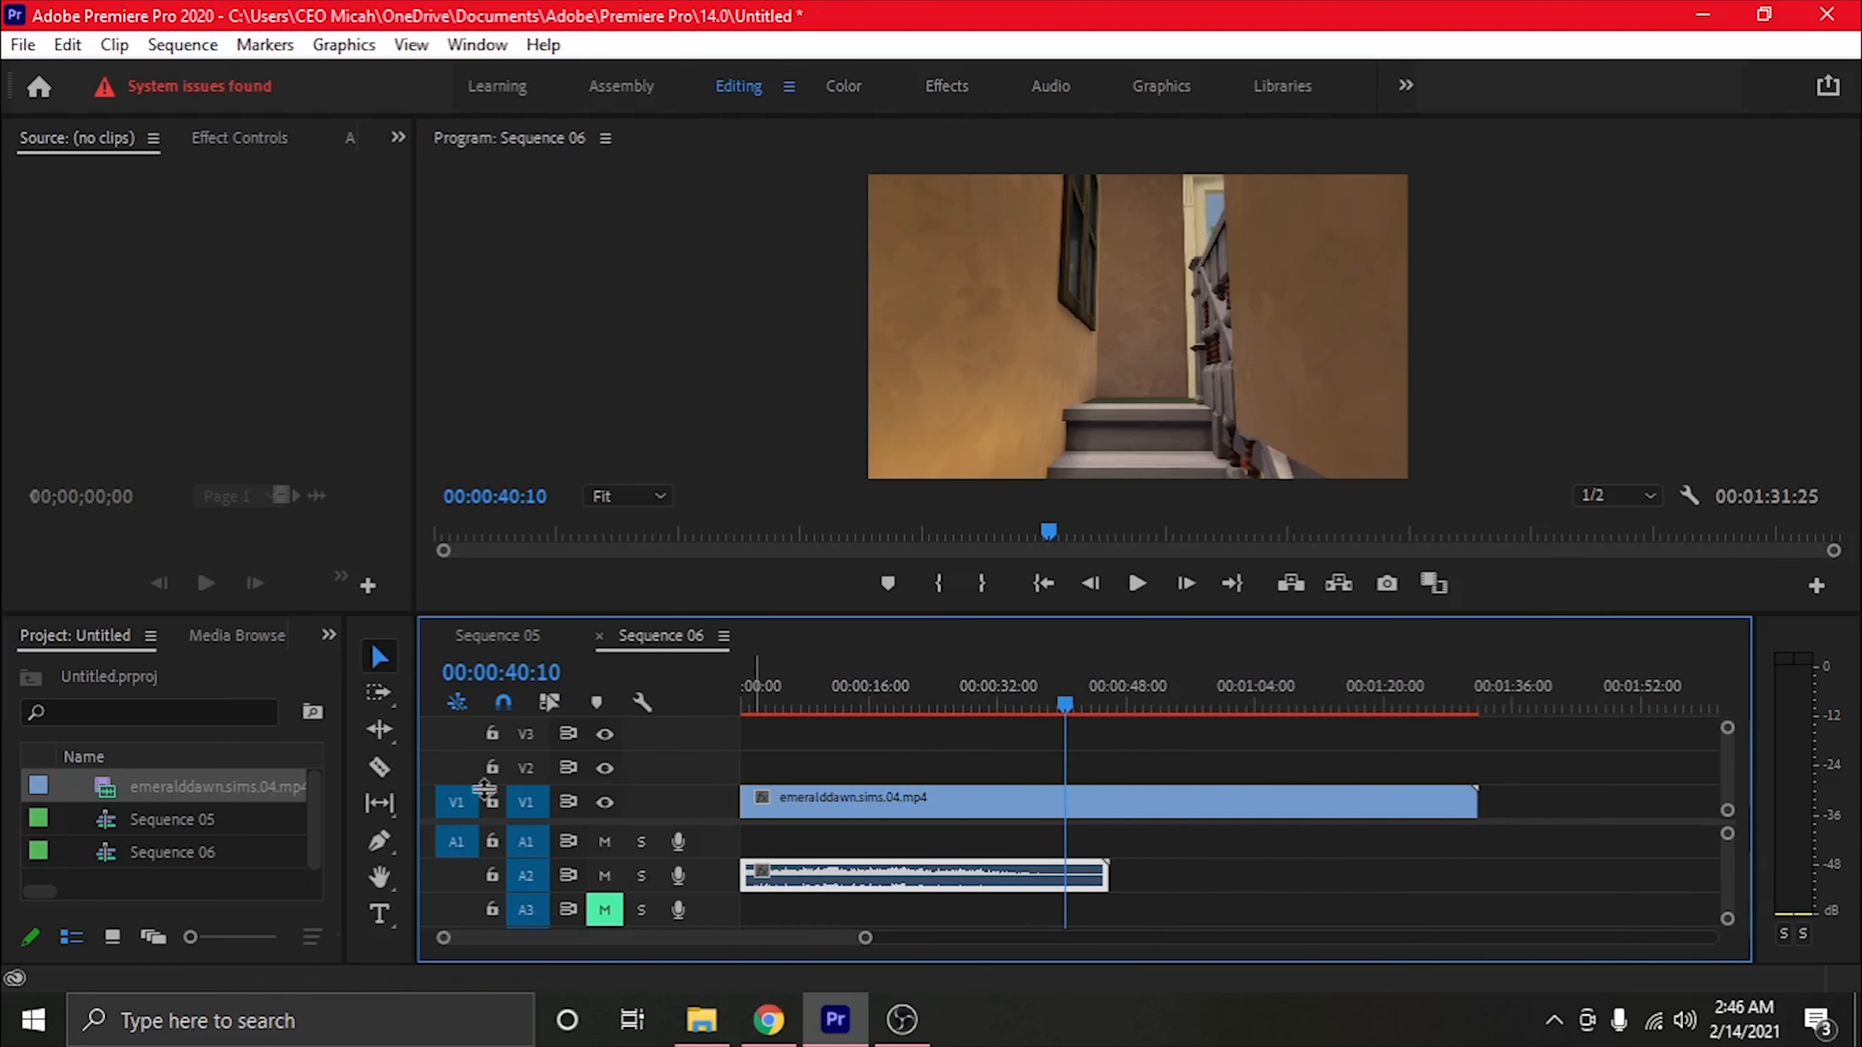
Mute track A2, unmute track A3, and scrub Sequence 06 from the start to 00:00:35:22
click(385, 780)
click(802, 705)
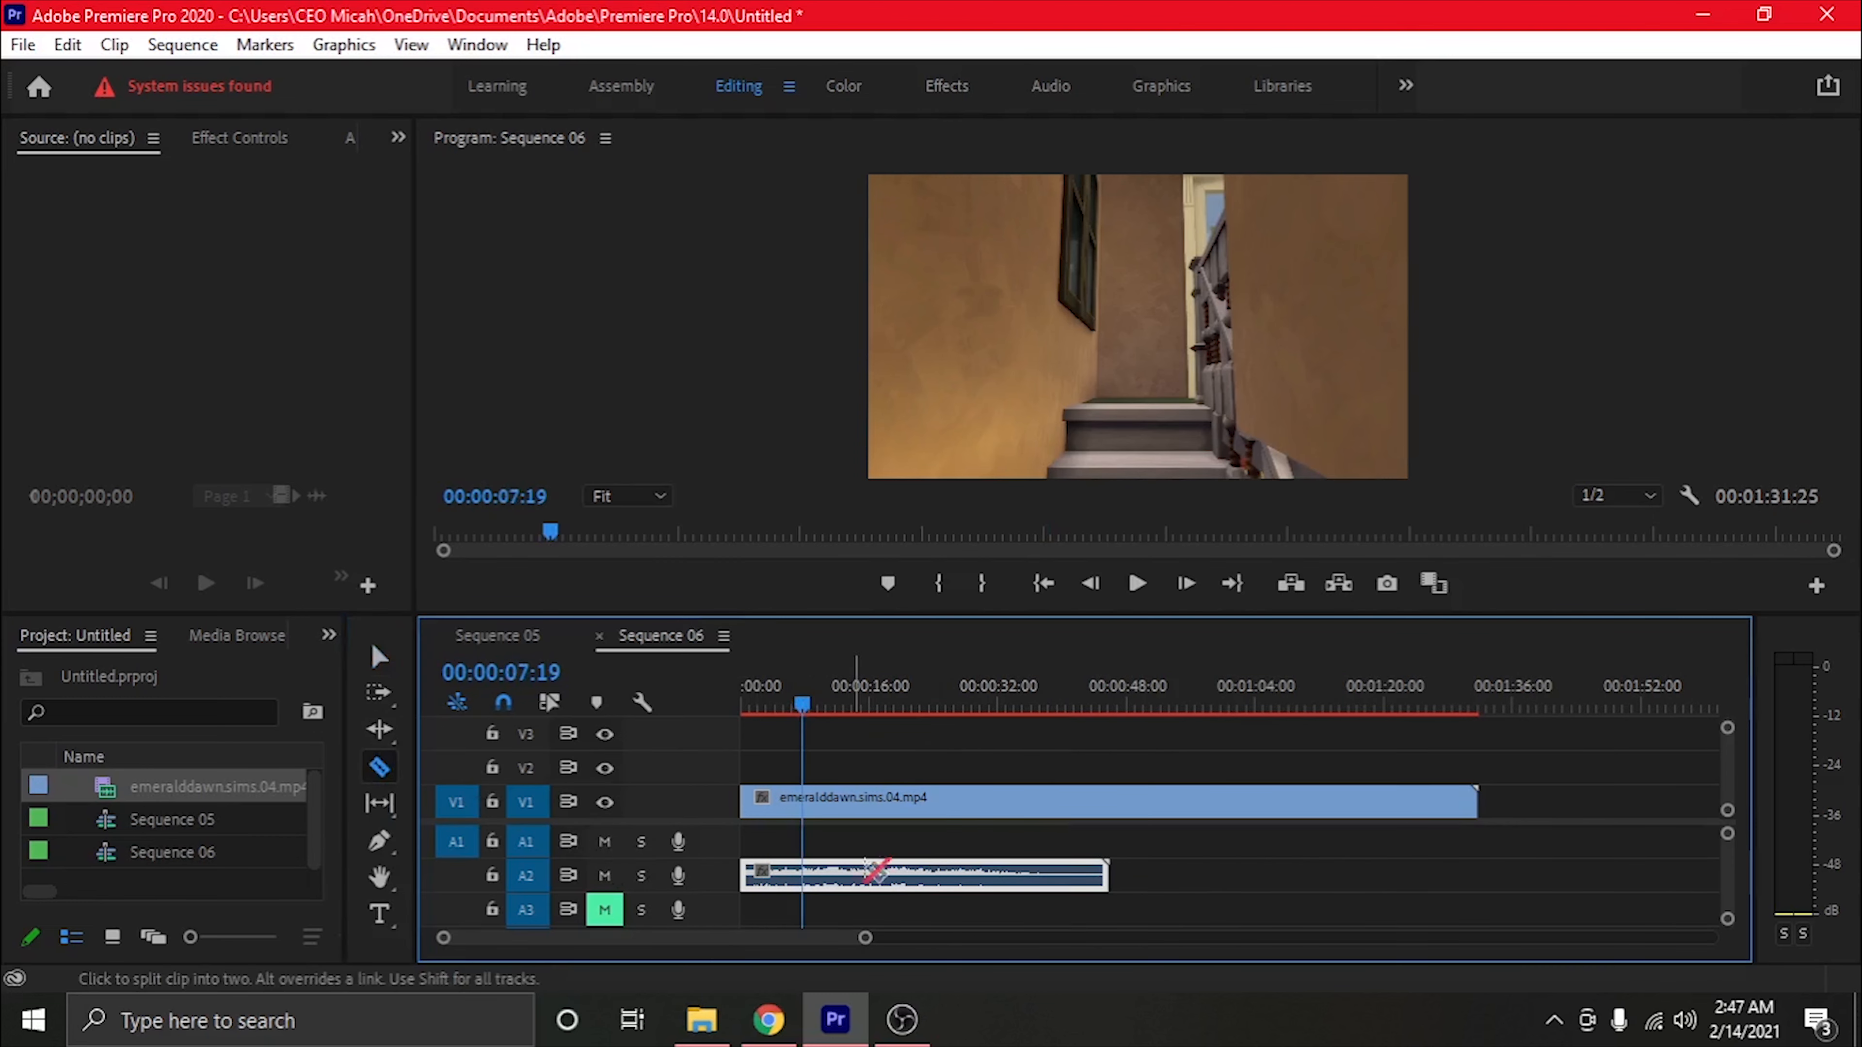
drag(802, 705, 733, 707)
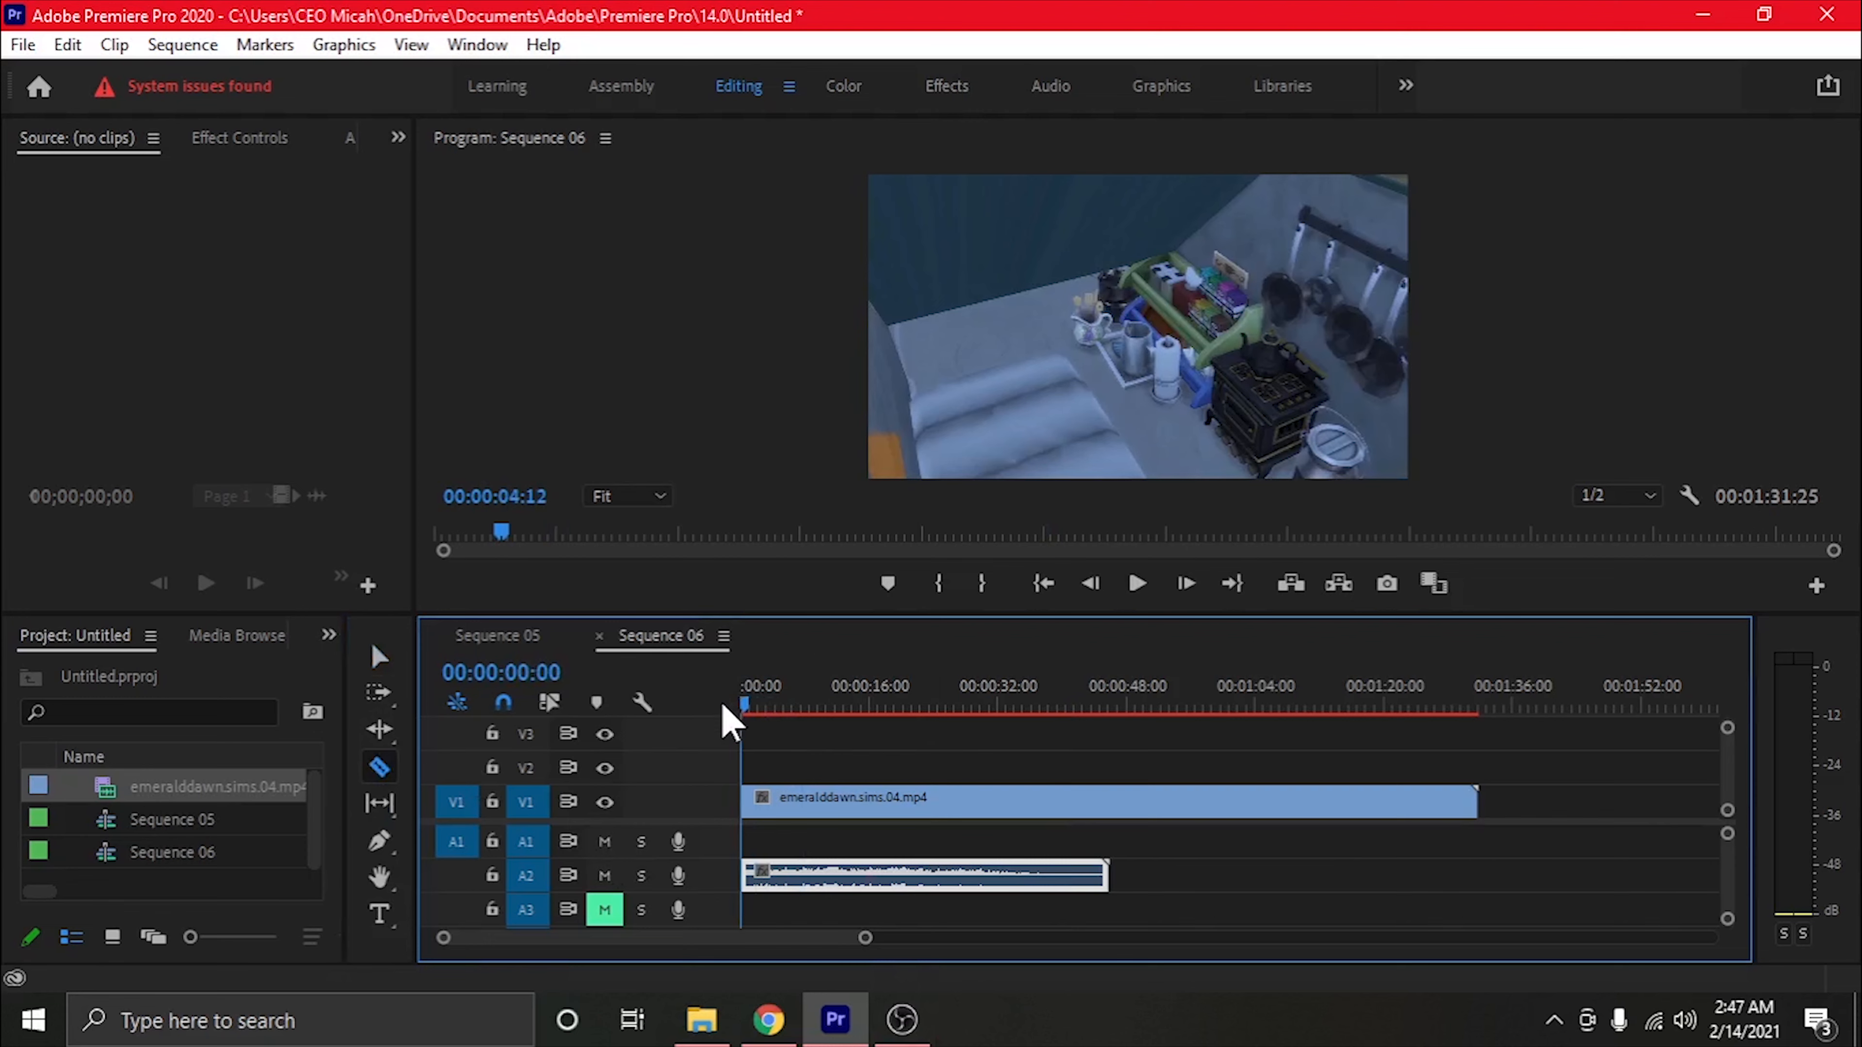
click(604, 876)
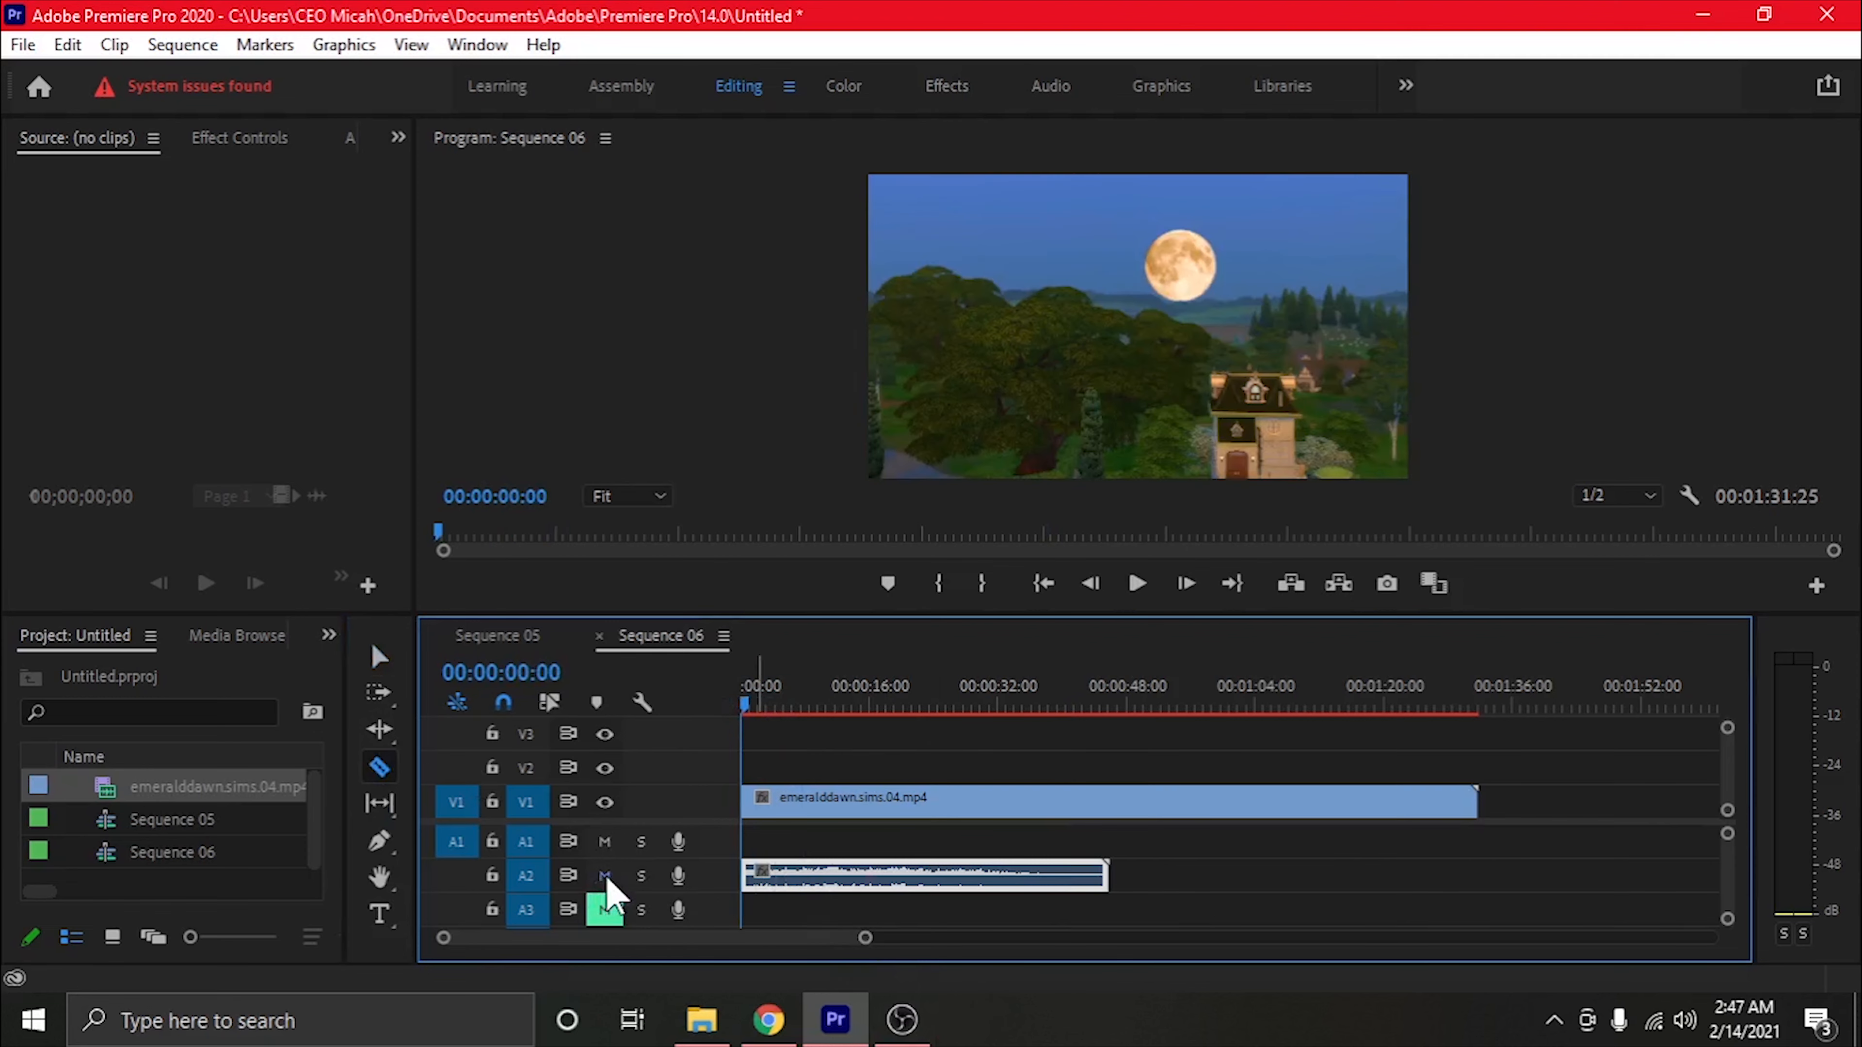
click(609, 909)
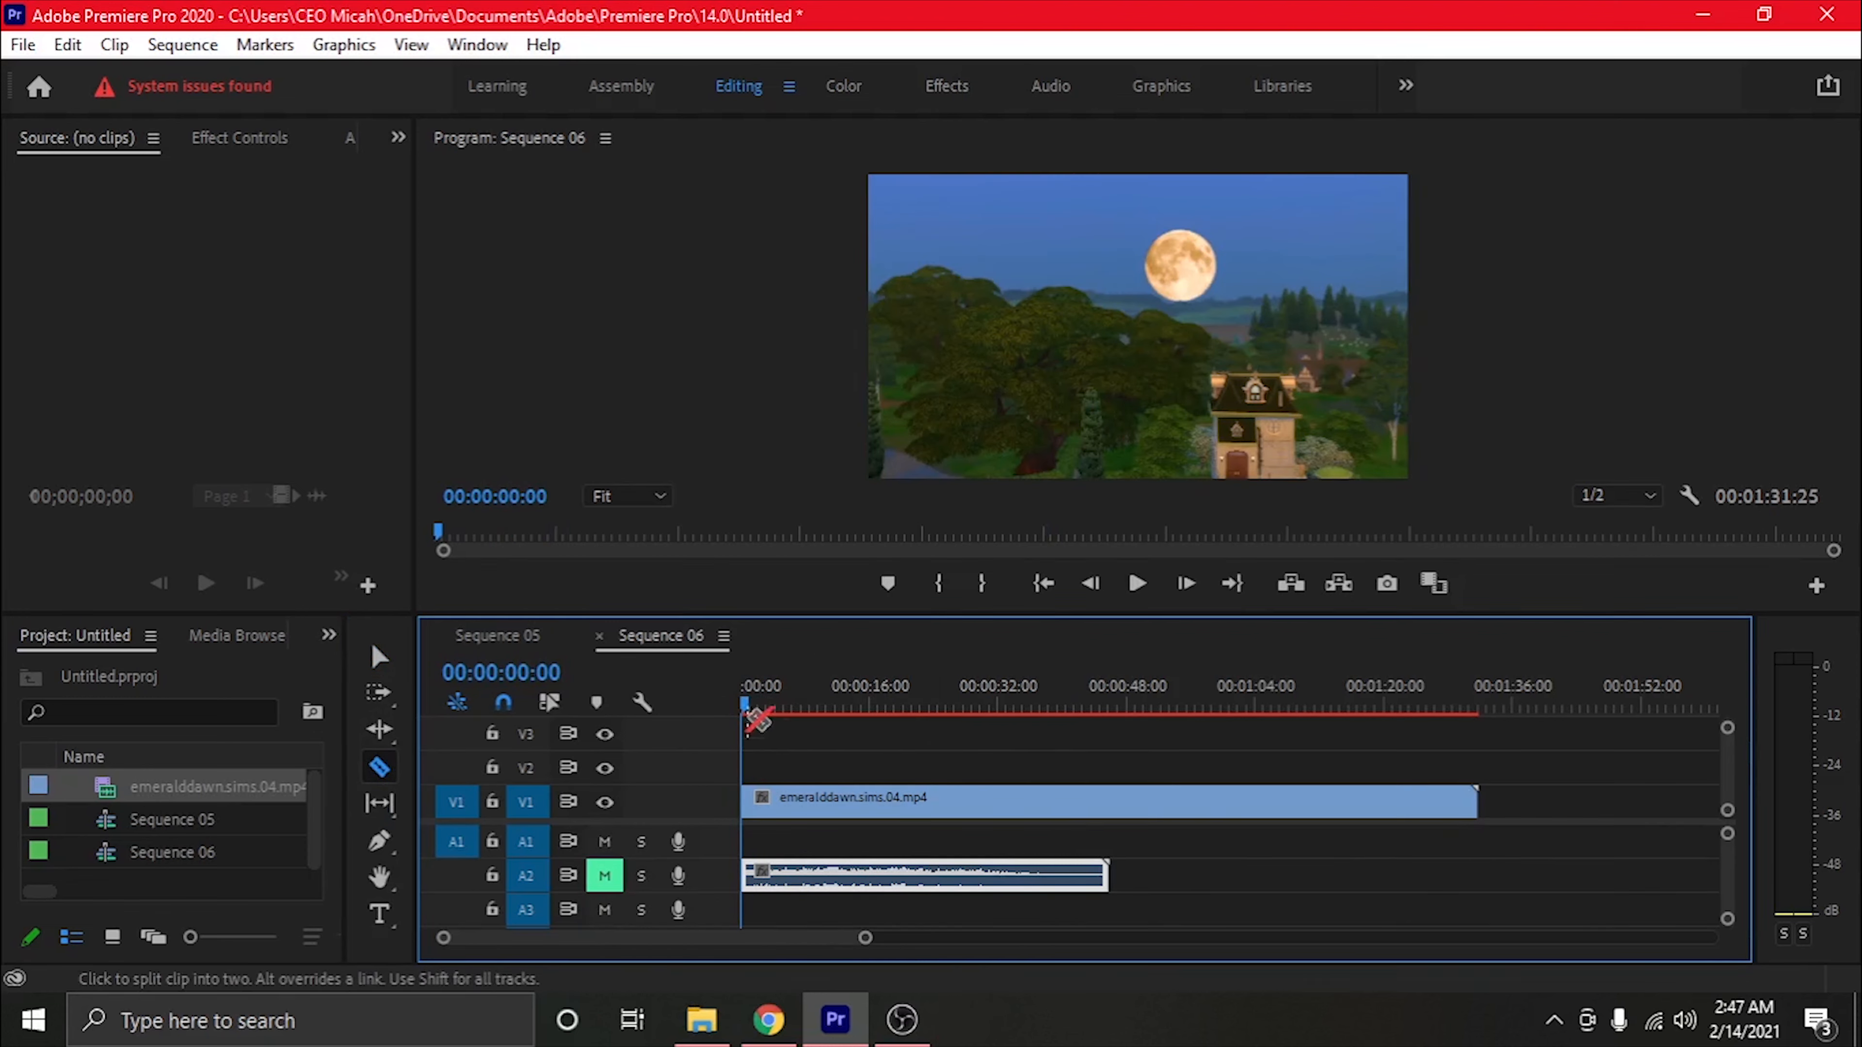
drag(743, 708, 1030, 763)
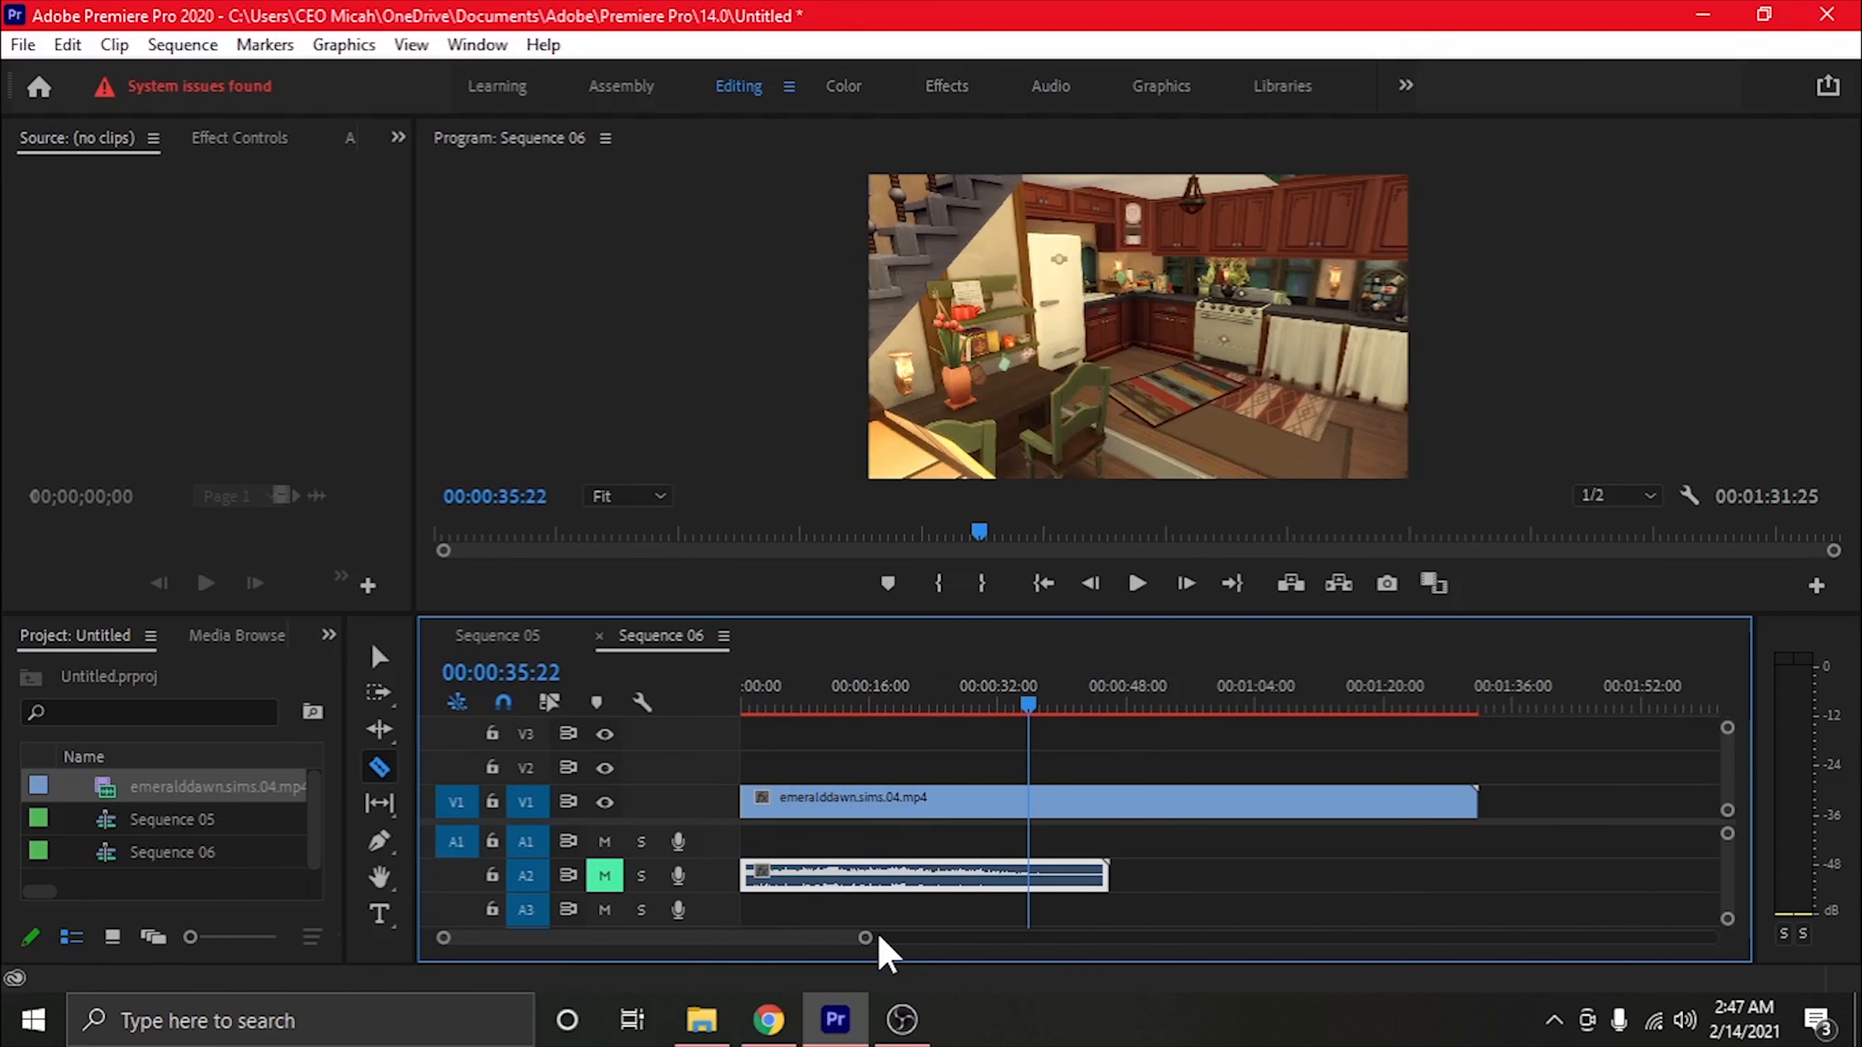
Speed up the V1 clip to about 234% so that it lasts about 39 seconds
drag(866, 938, 1030, 941)
click(379, 656)
click(1010, 810)
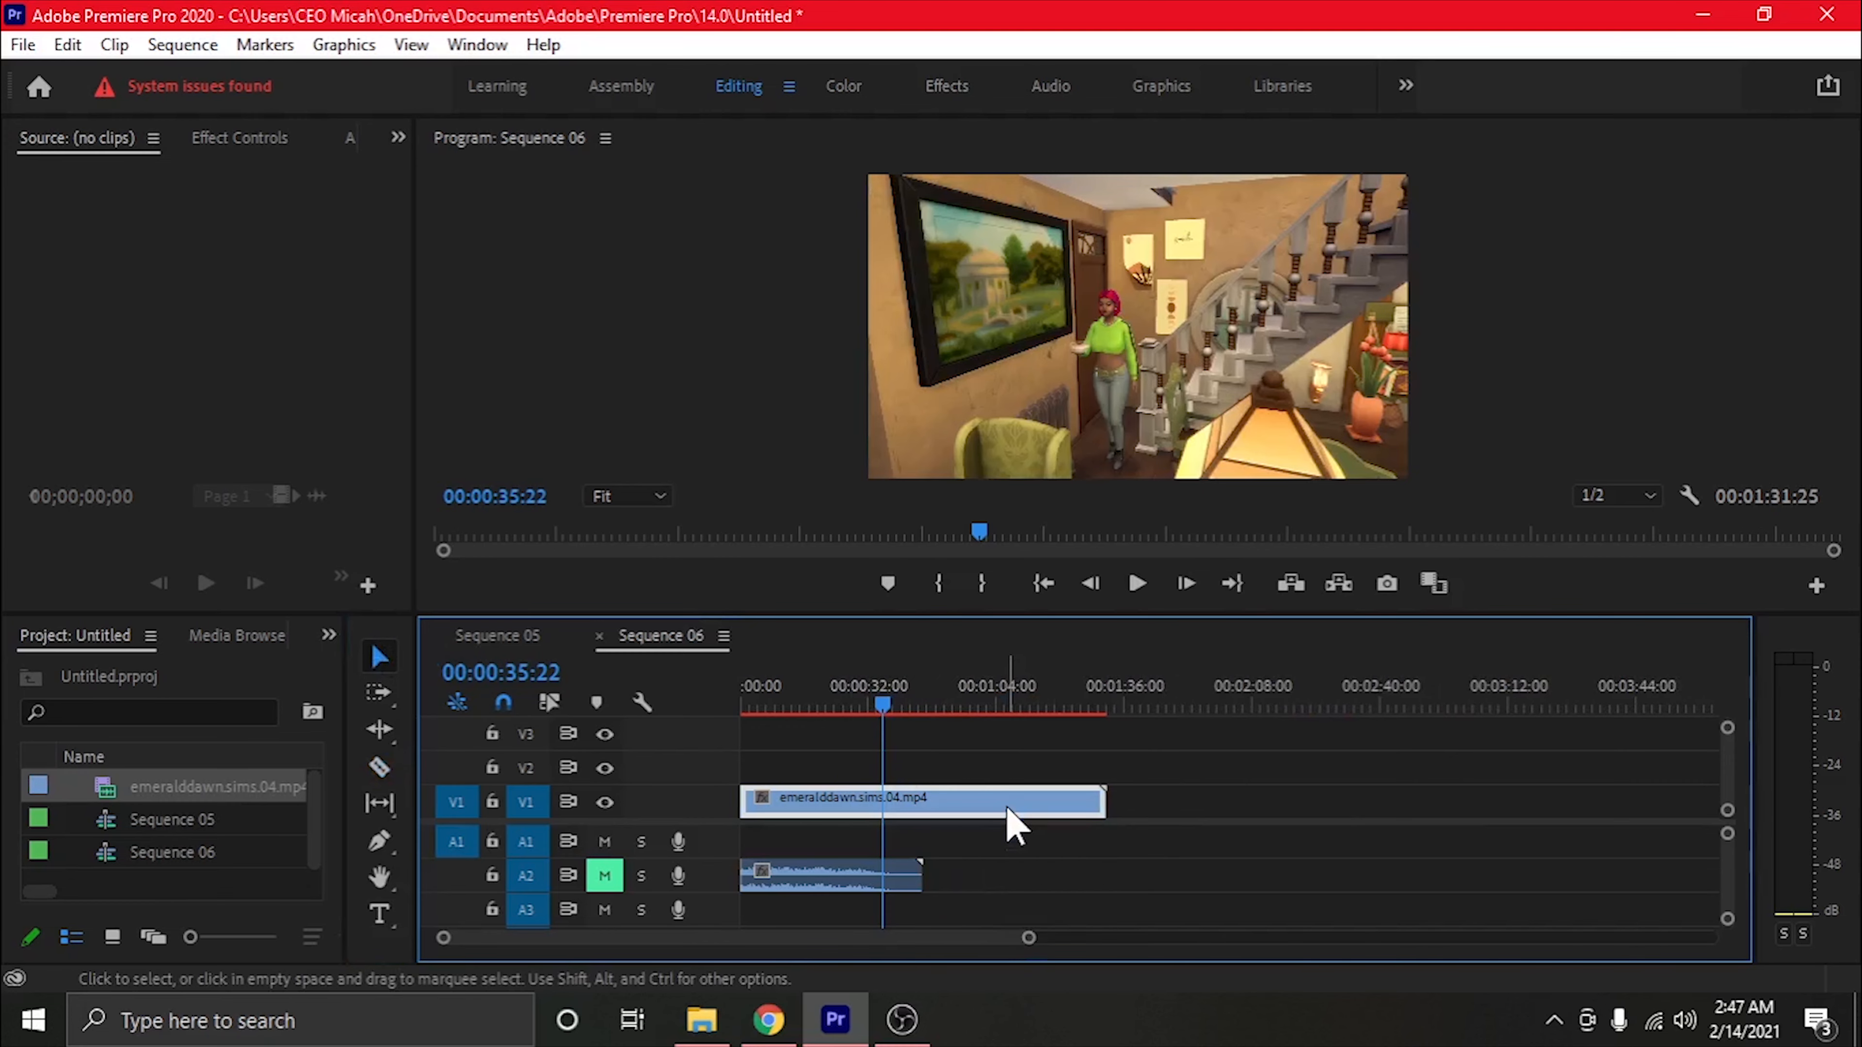
right_click(1007, 808)
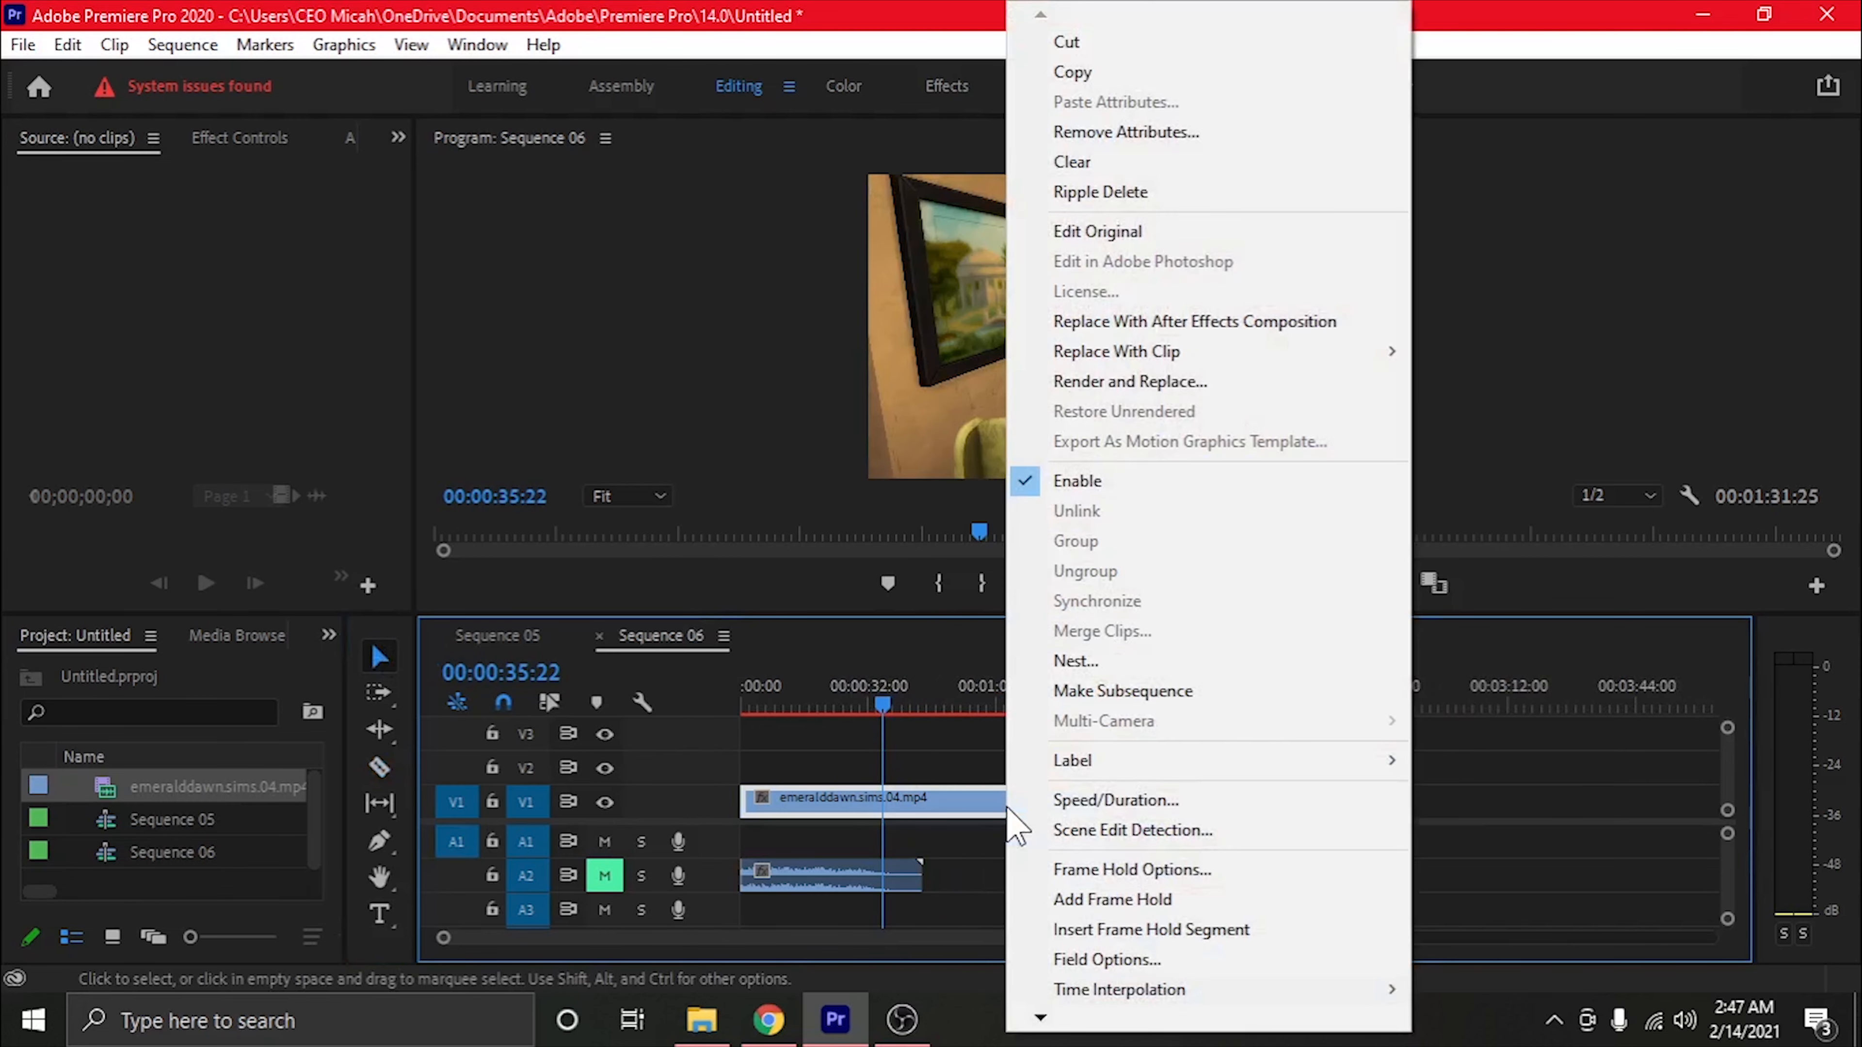
click(1171, 801)
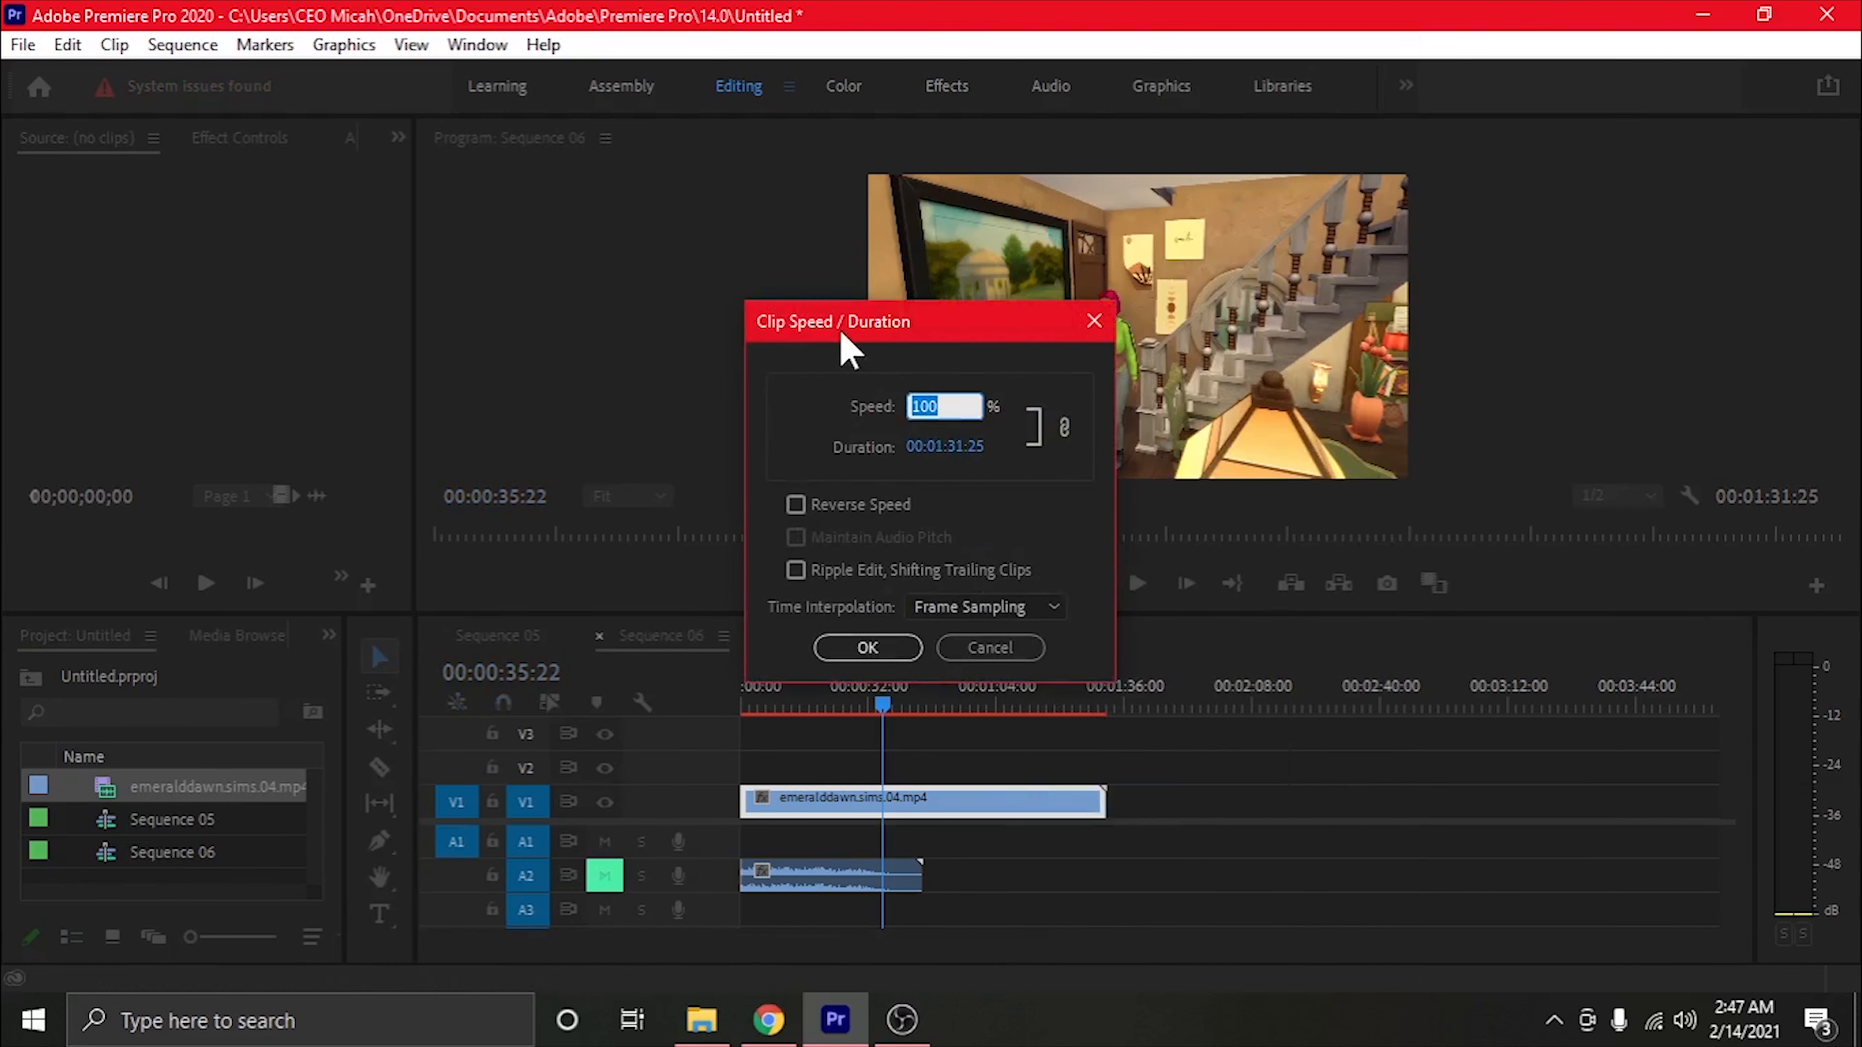
drag(965, 451, 418, 430)
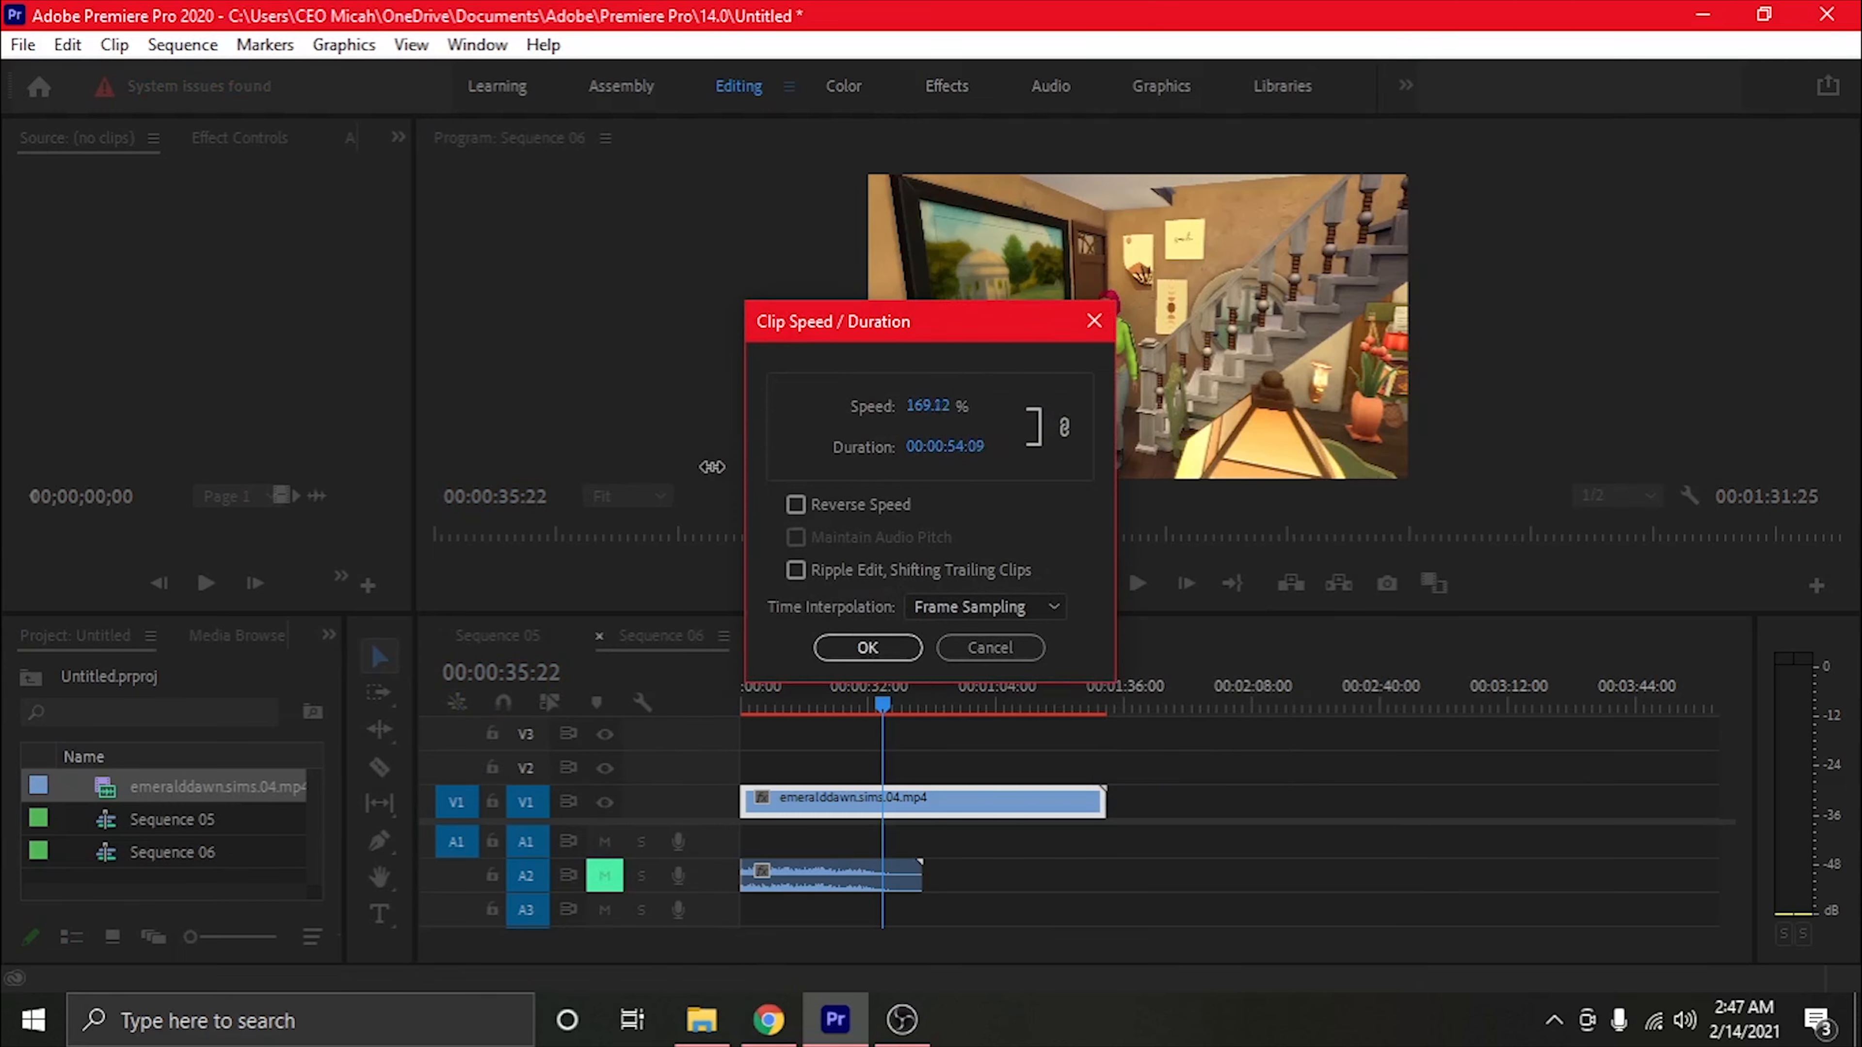
drag(646, 468, 492, 469)
click(867, 648)
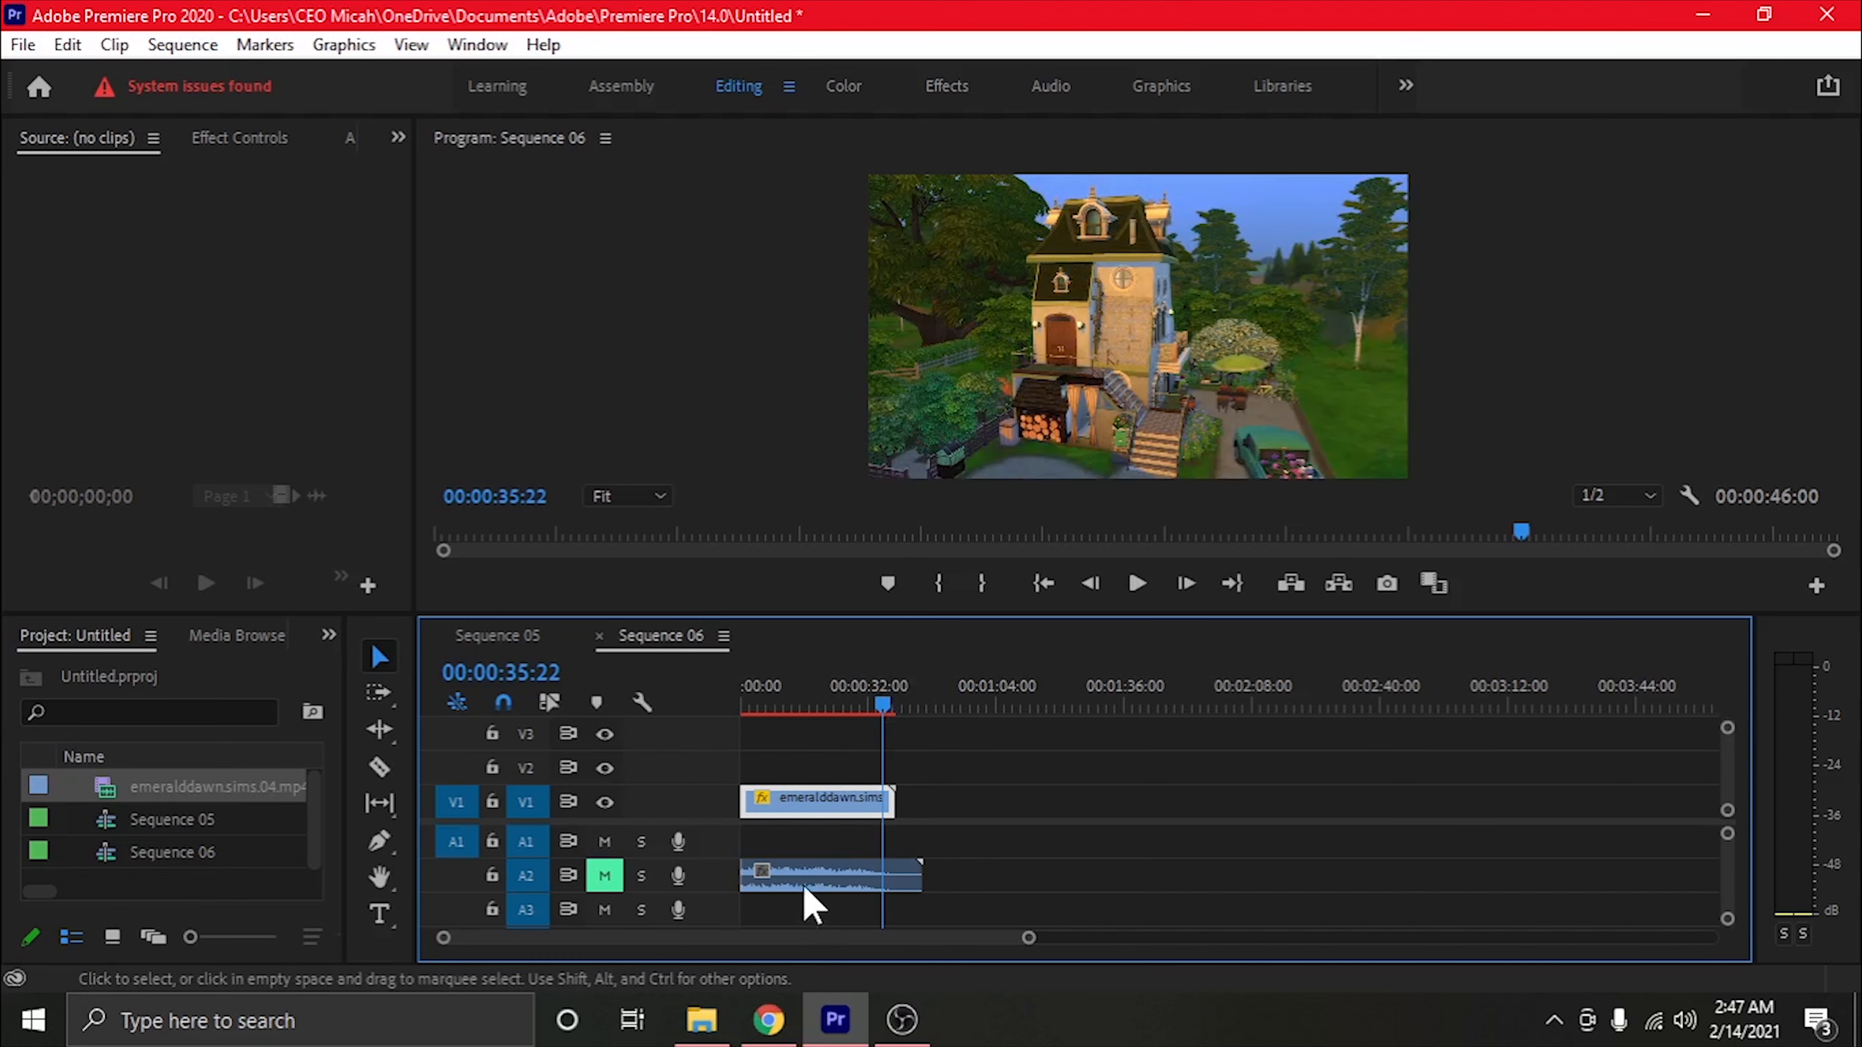
Trim the end of the A2 audio to about 00:00:35:22 and play Sequence 06 from the start
drag(920, 877, 882, 880)
drag(892, 711, 742, 709)
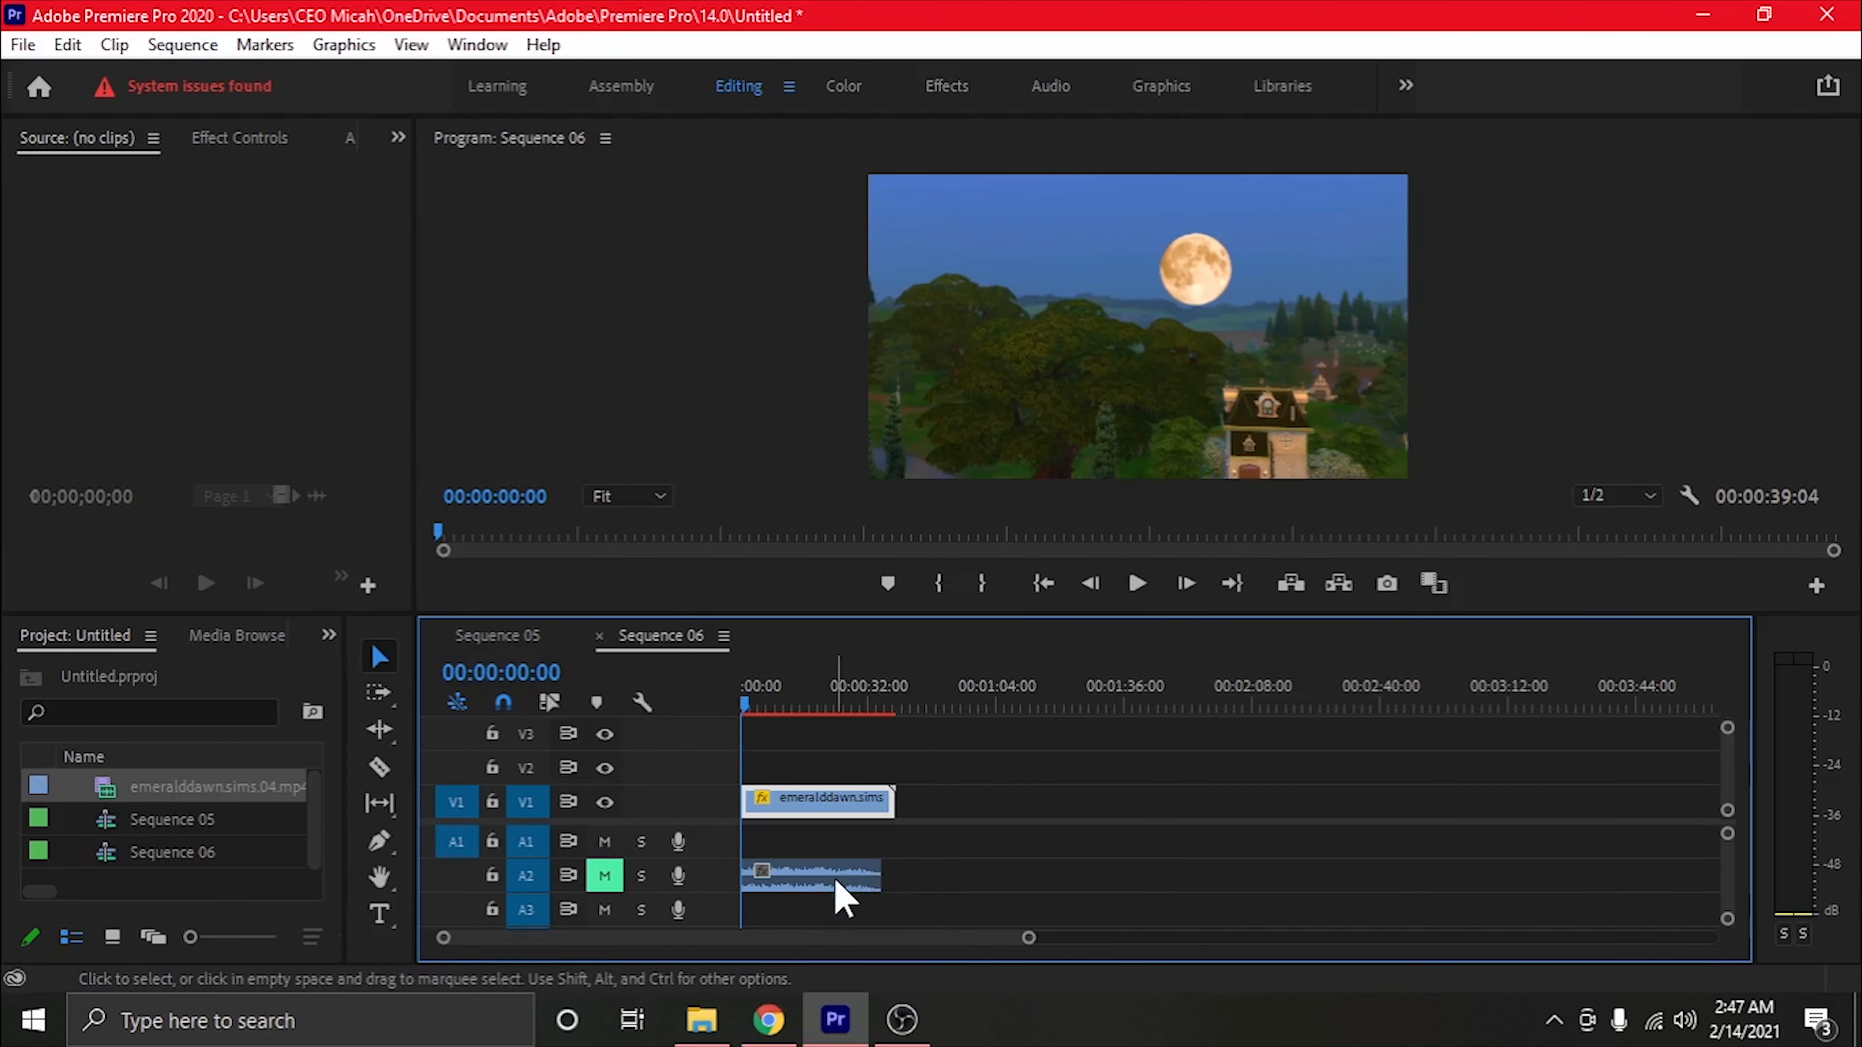
click(1134, 589)
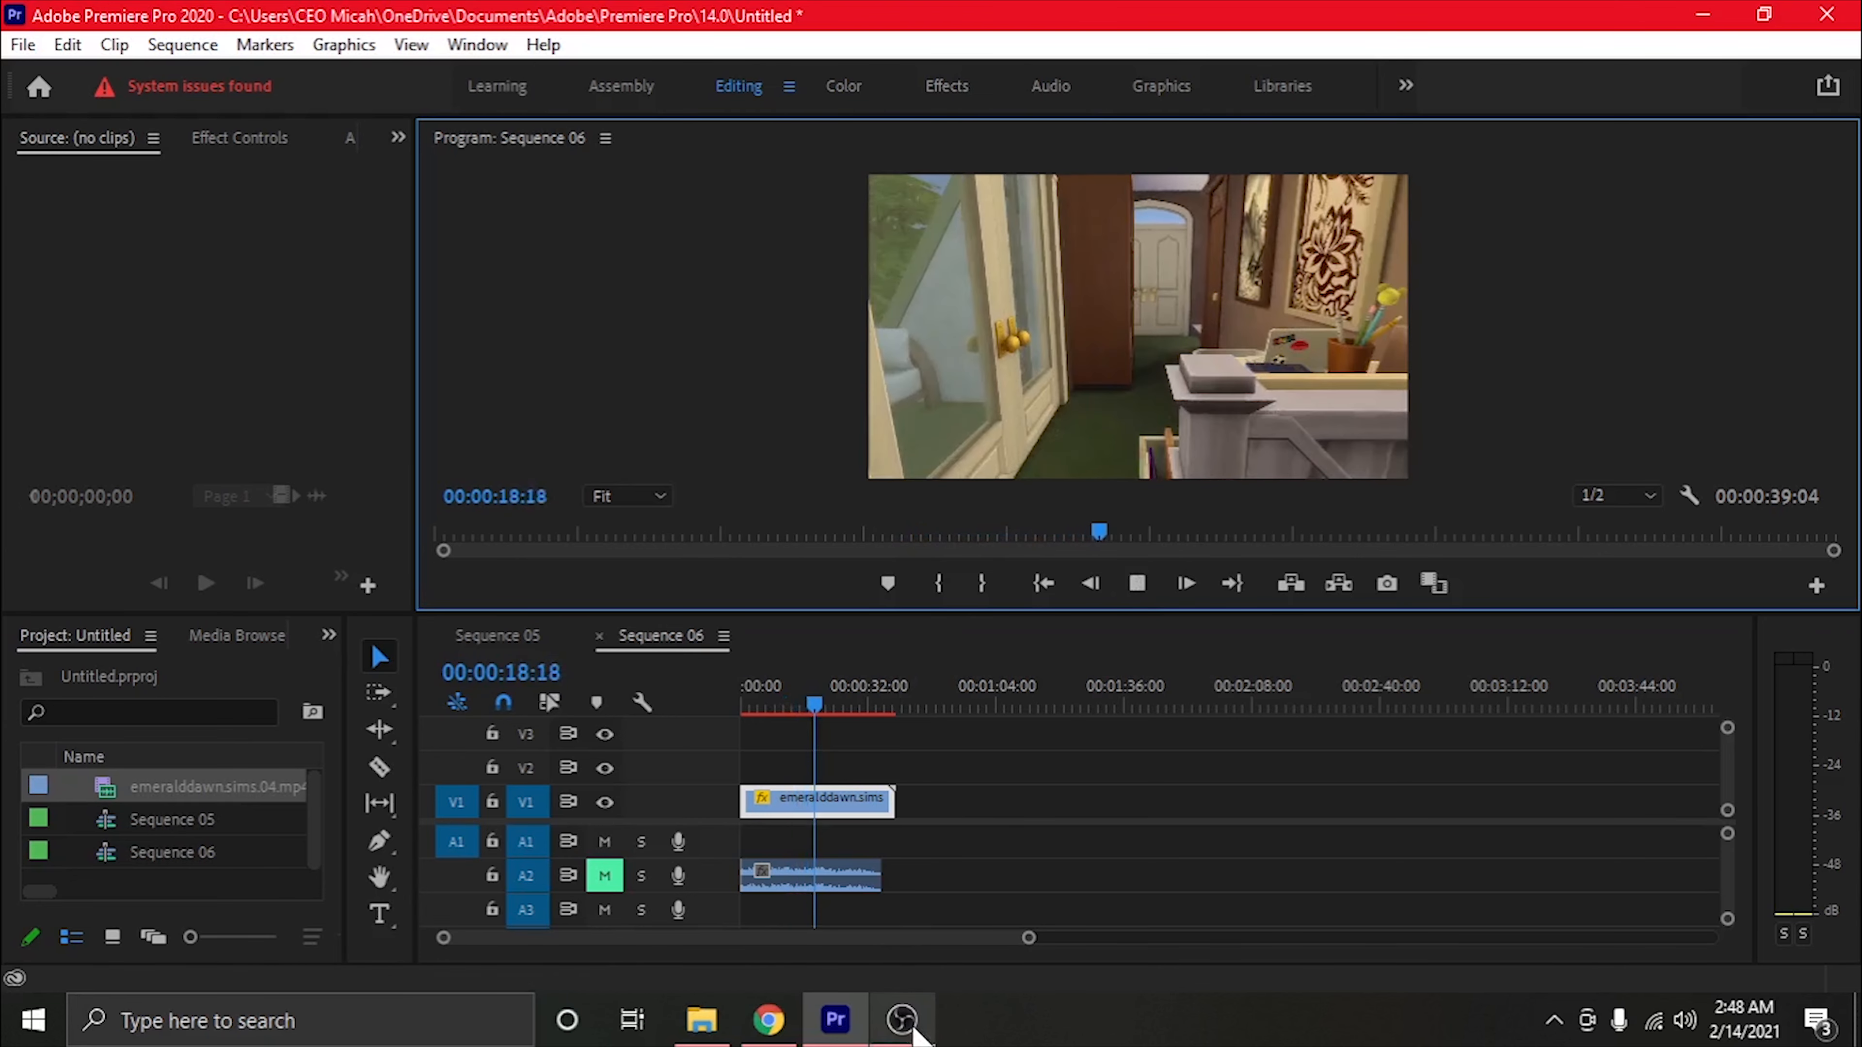
click(1137, 584)
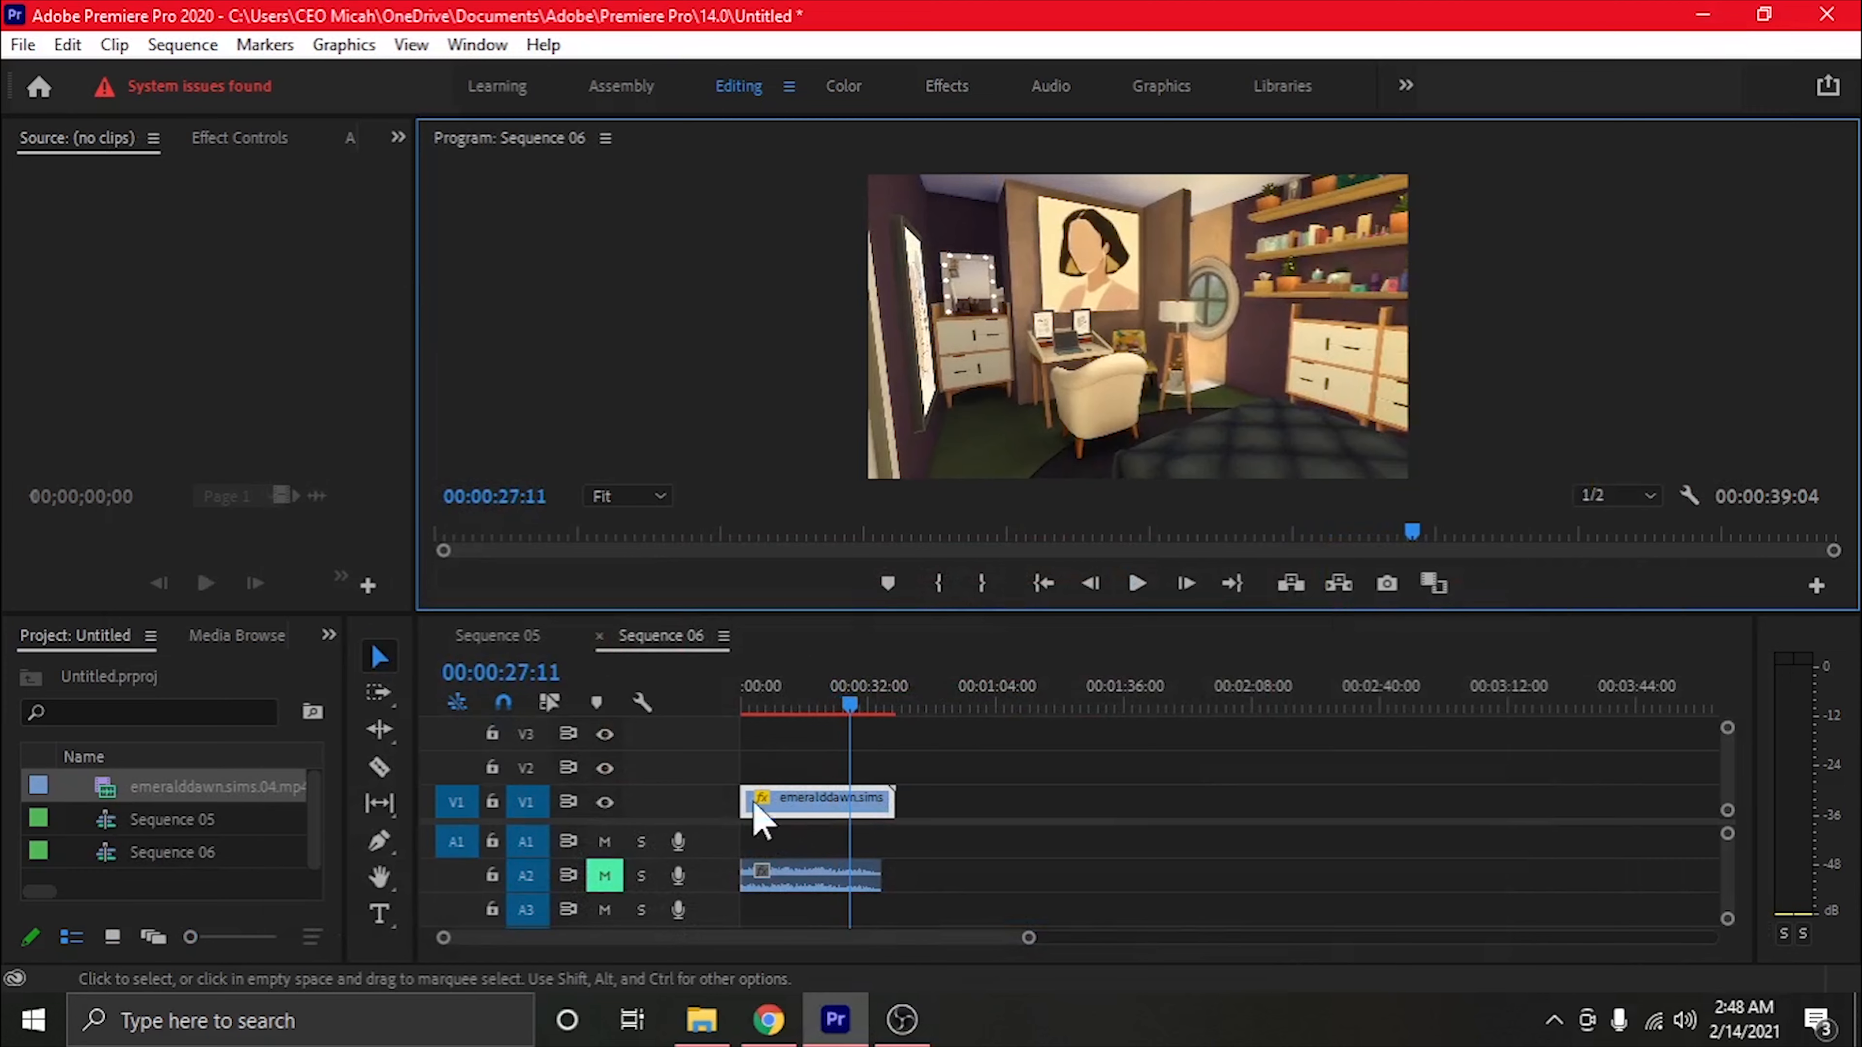
Copy the video and audio clips from Sequence 06 to the start of Sequence 05, keeping the existing sequence settings
scroll(851, 873, down, 1)
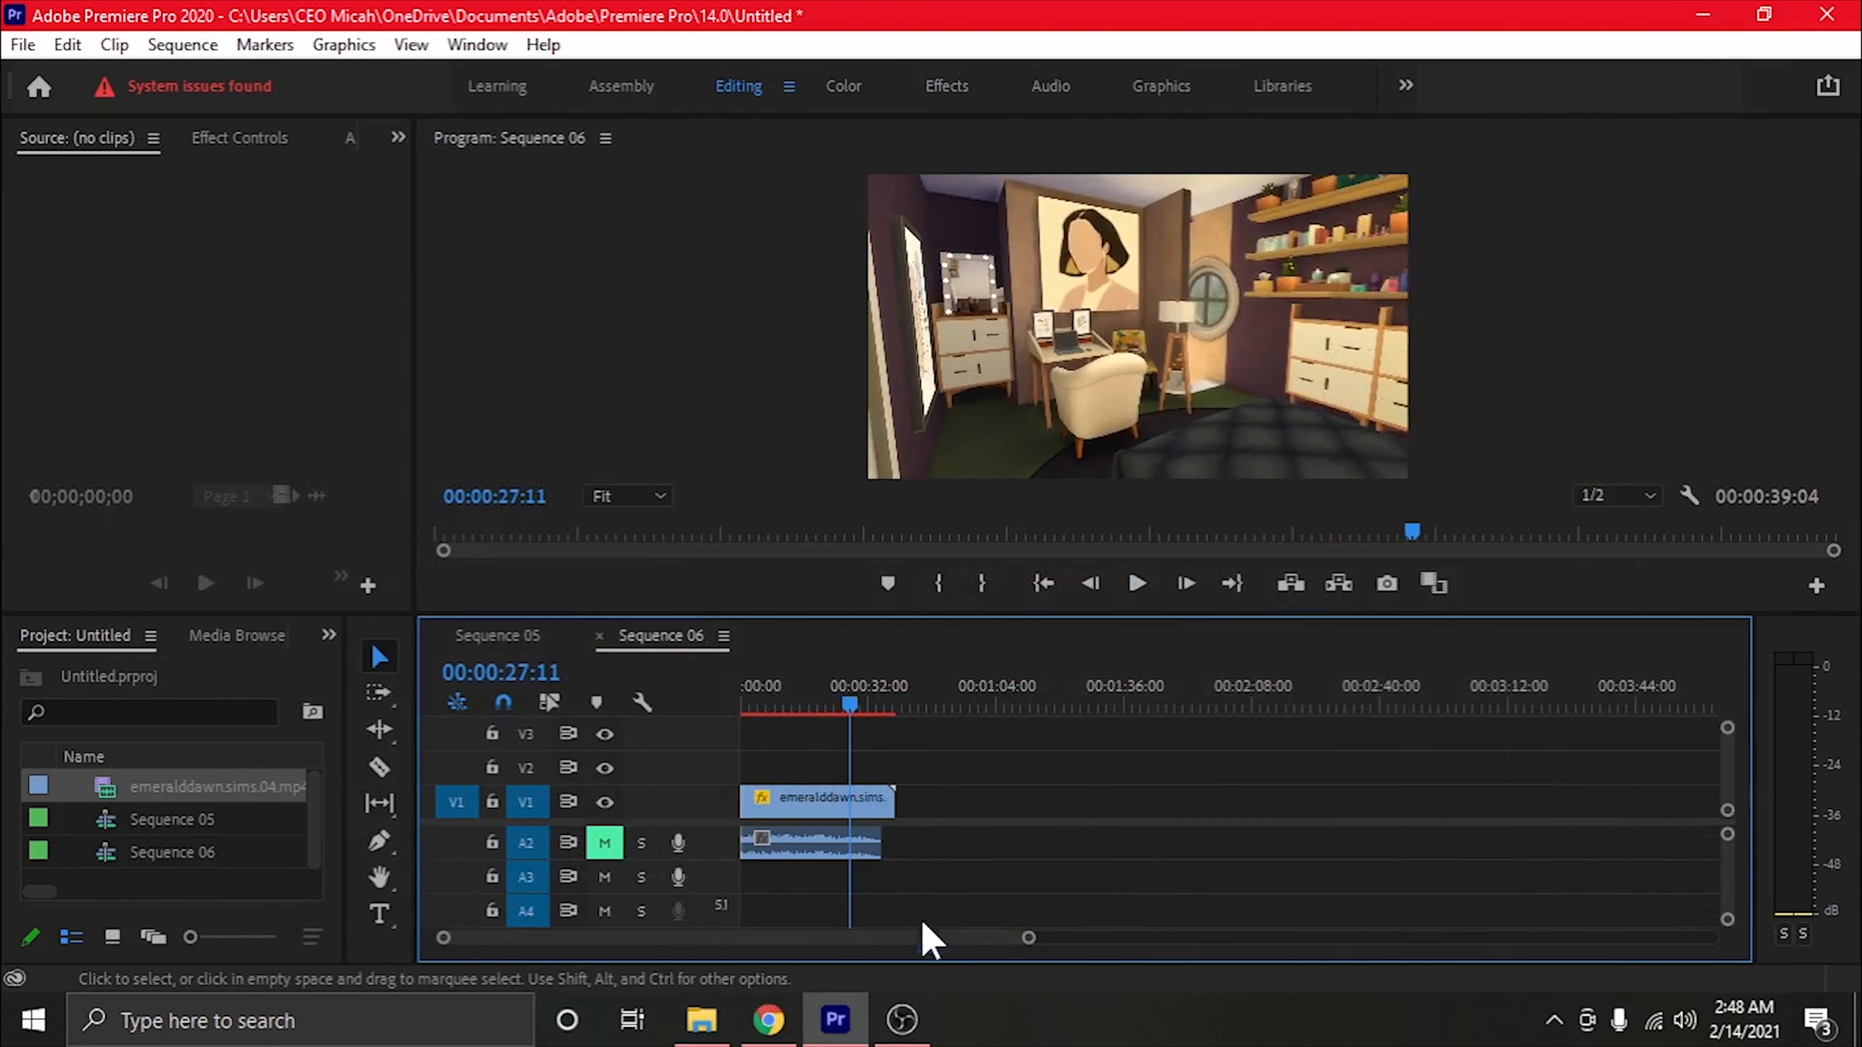
click(506, 638)
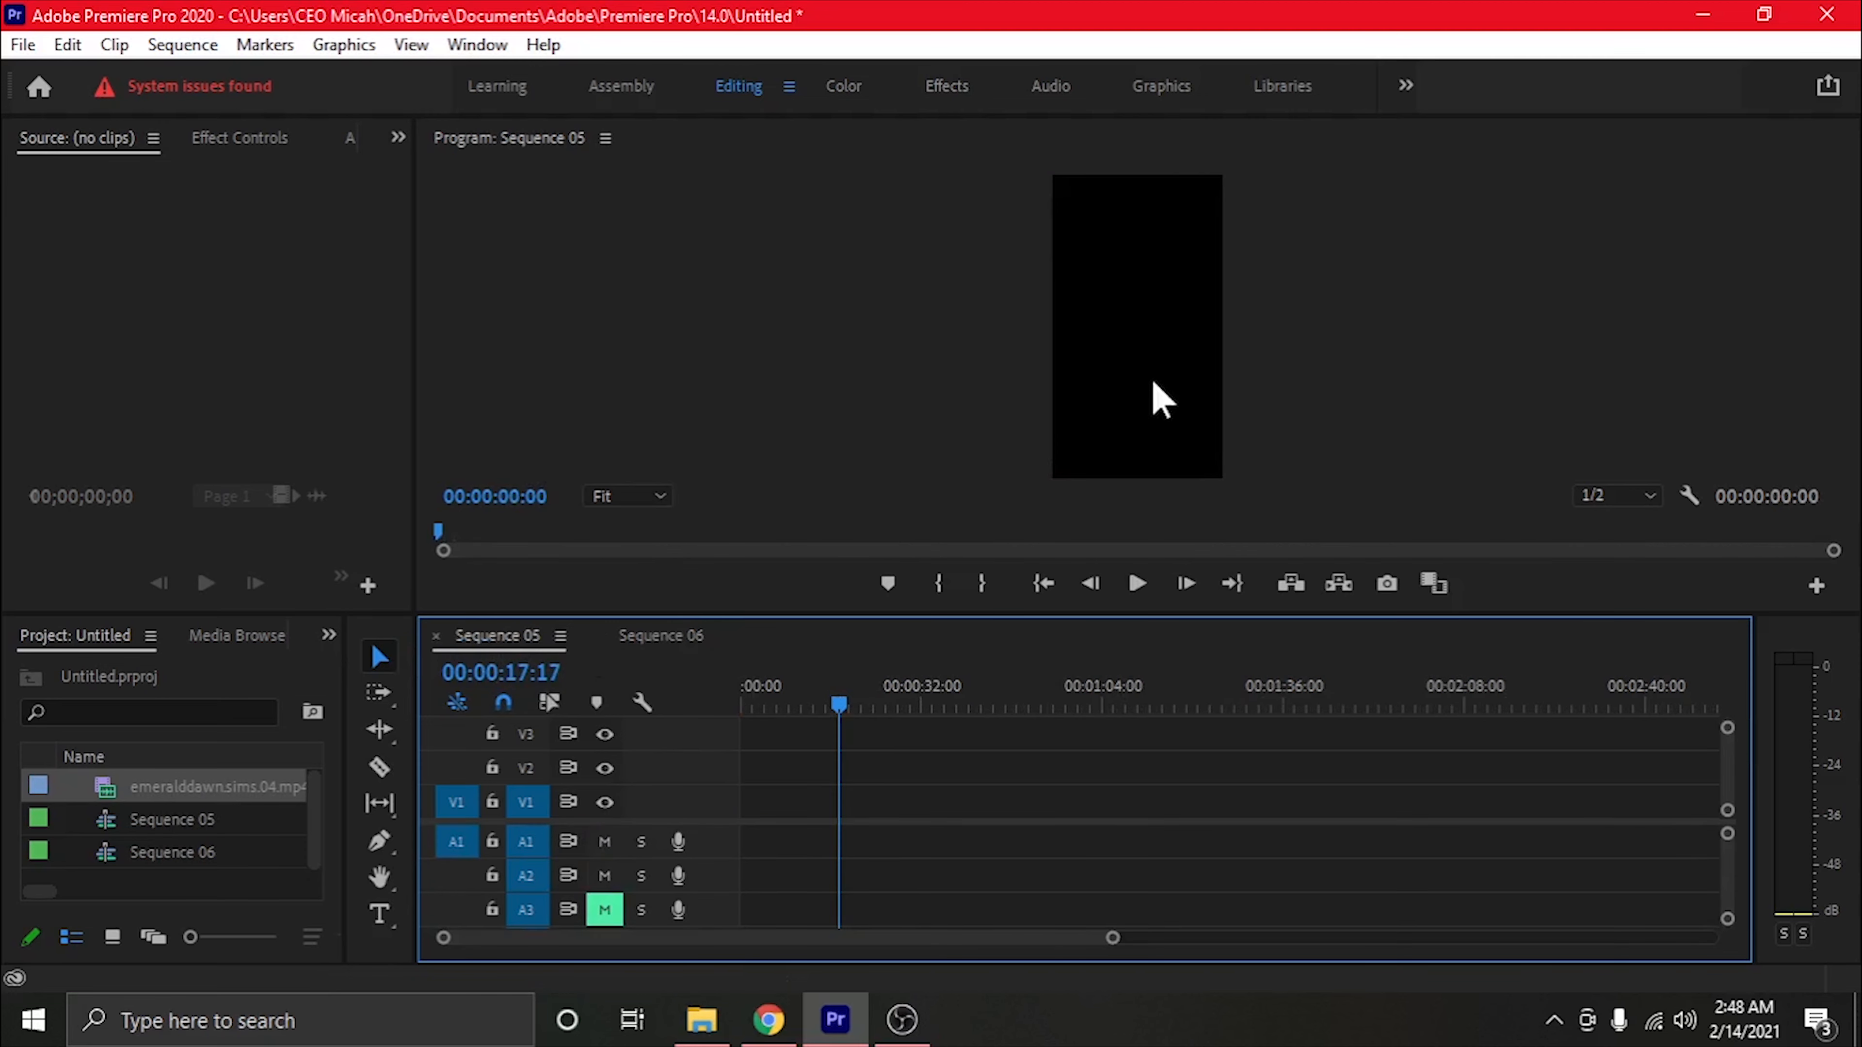
drag(827, 755, 880, 889)
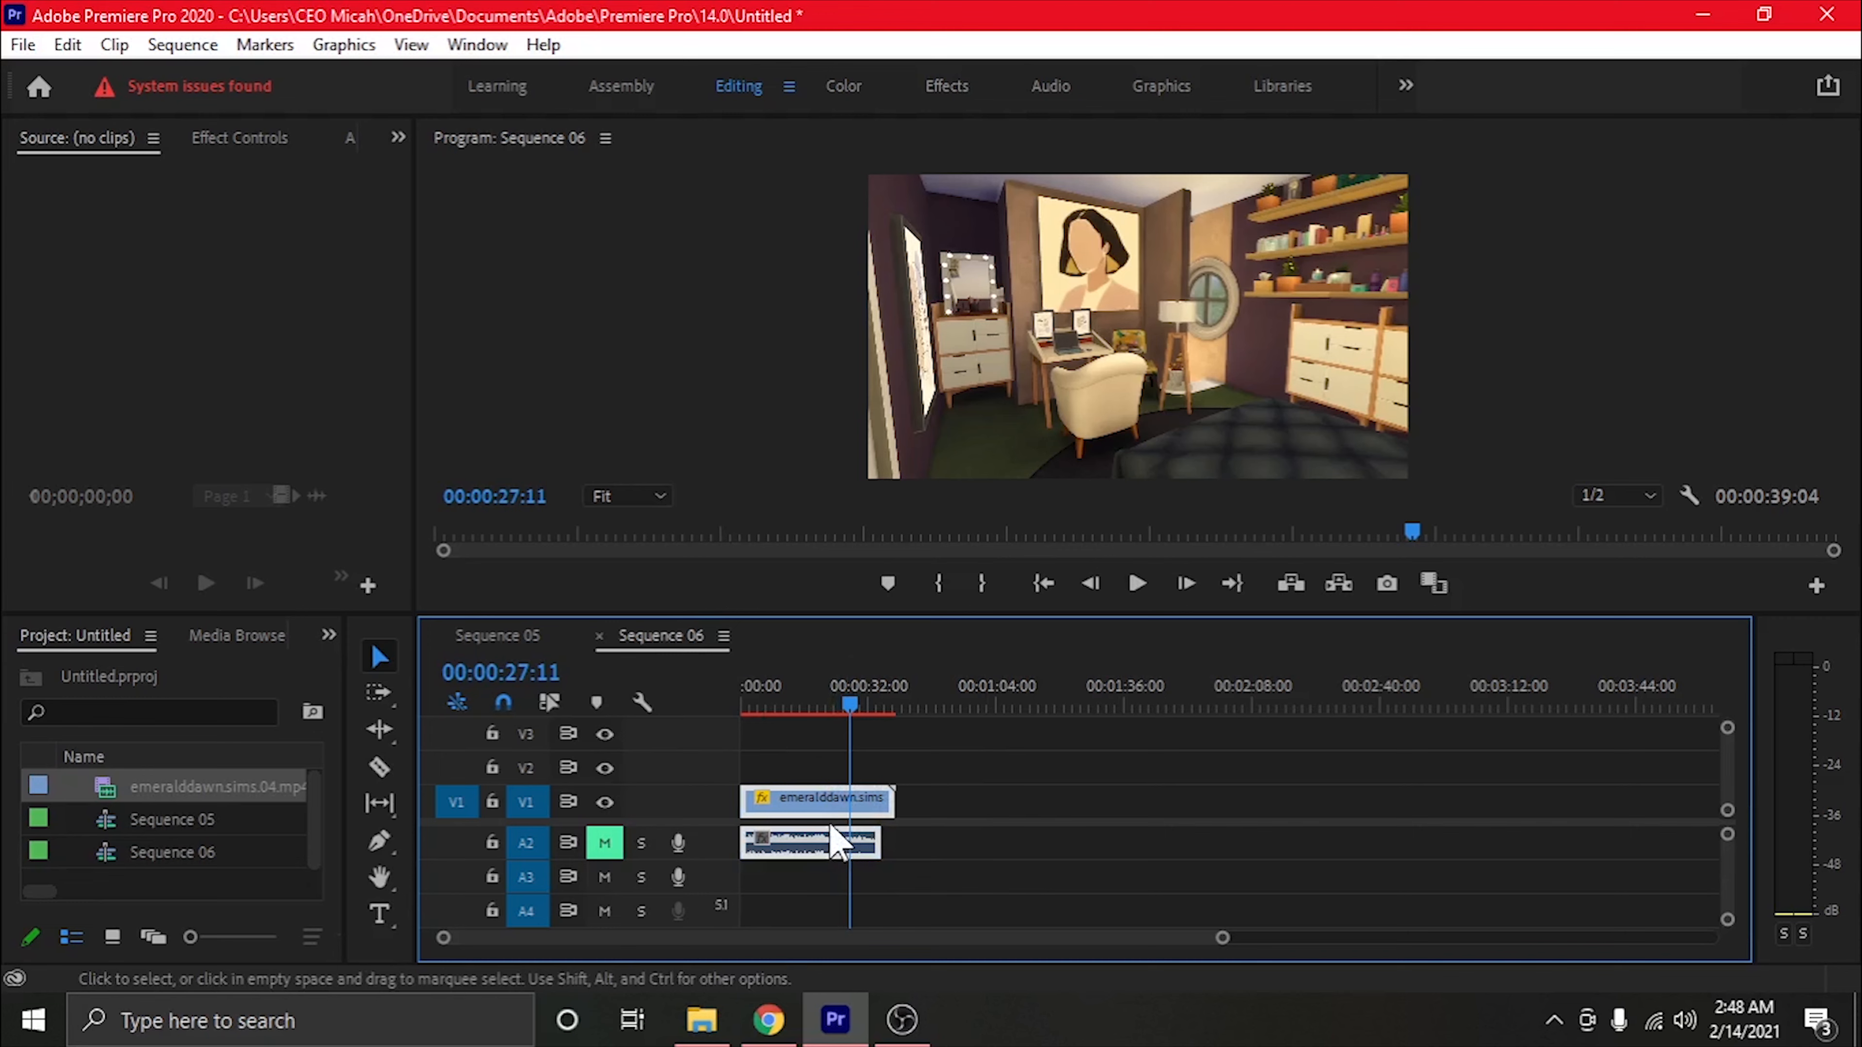
mouse_move(831, 815)
mouse_down()
mouse_move(846, 807)
mouse_move(504, 641)
mouse_move(843, 760)
mouse_move(821, 835)
mouse_up()
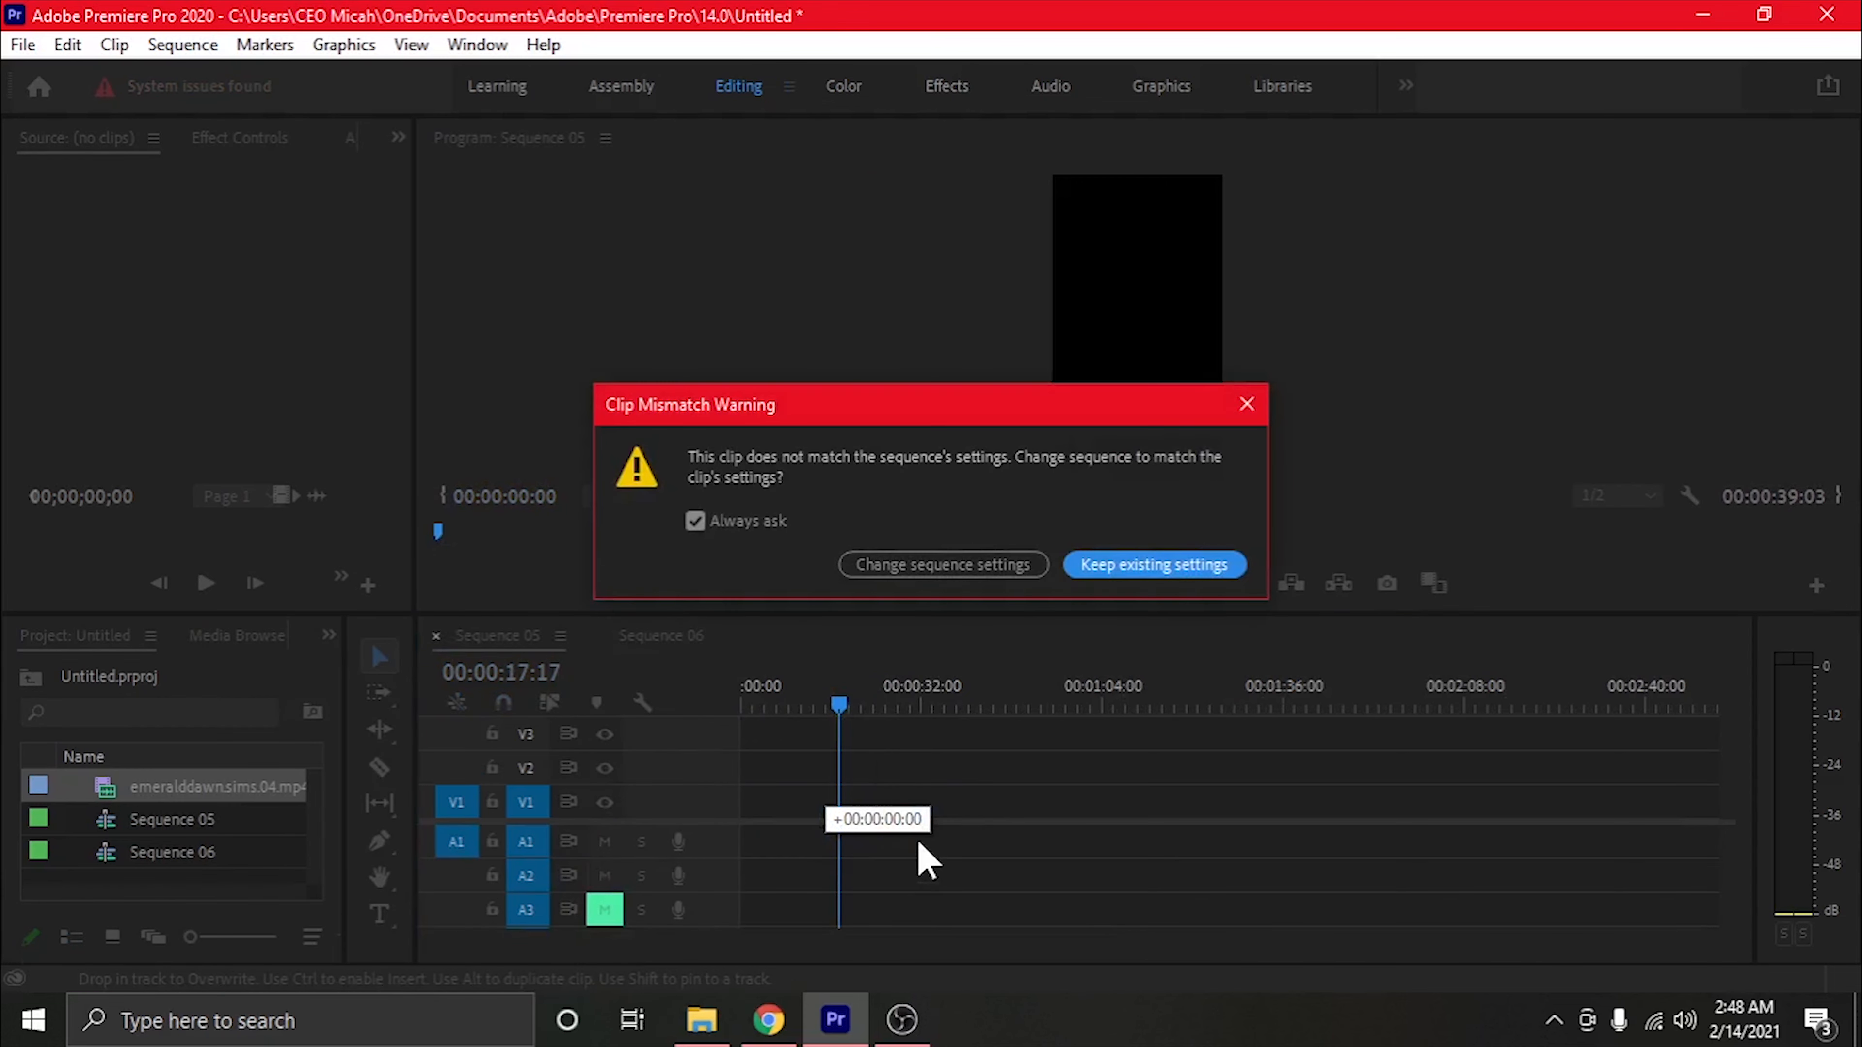
click(1170, 570)
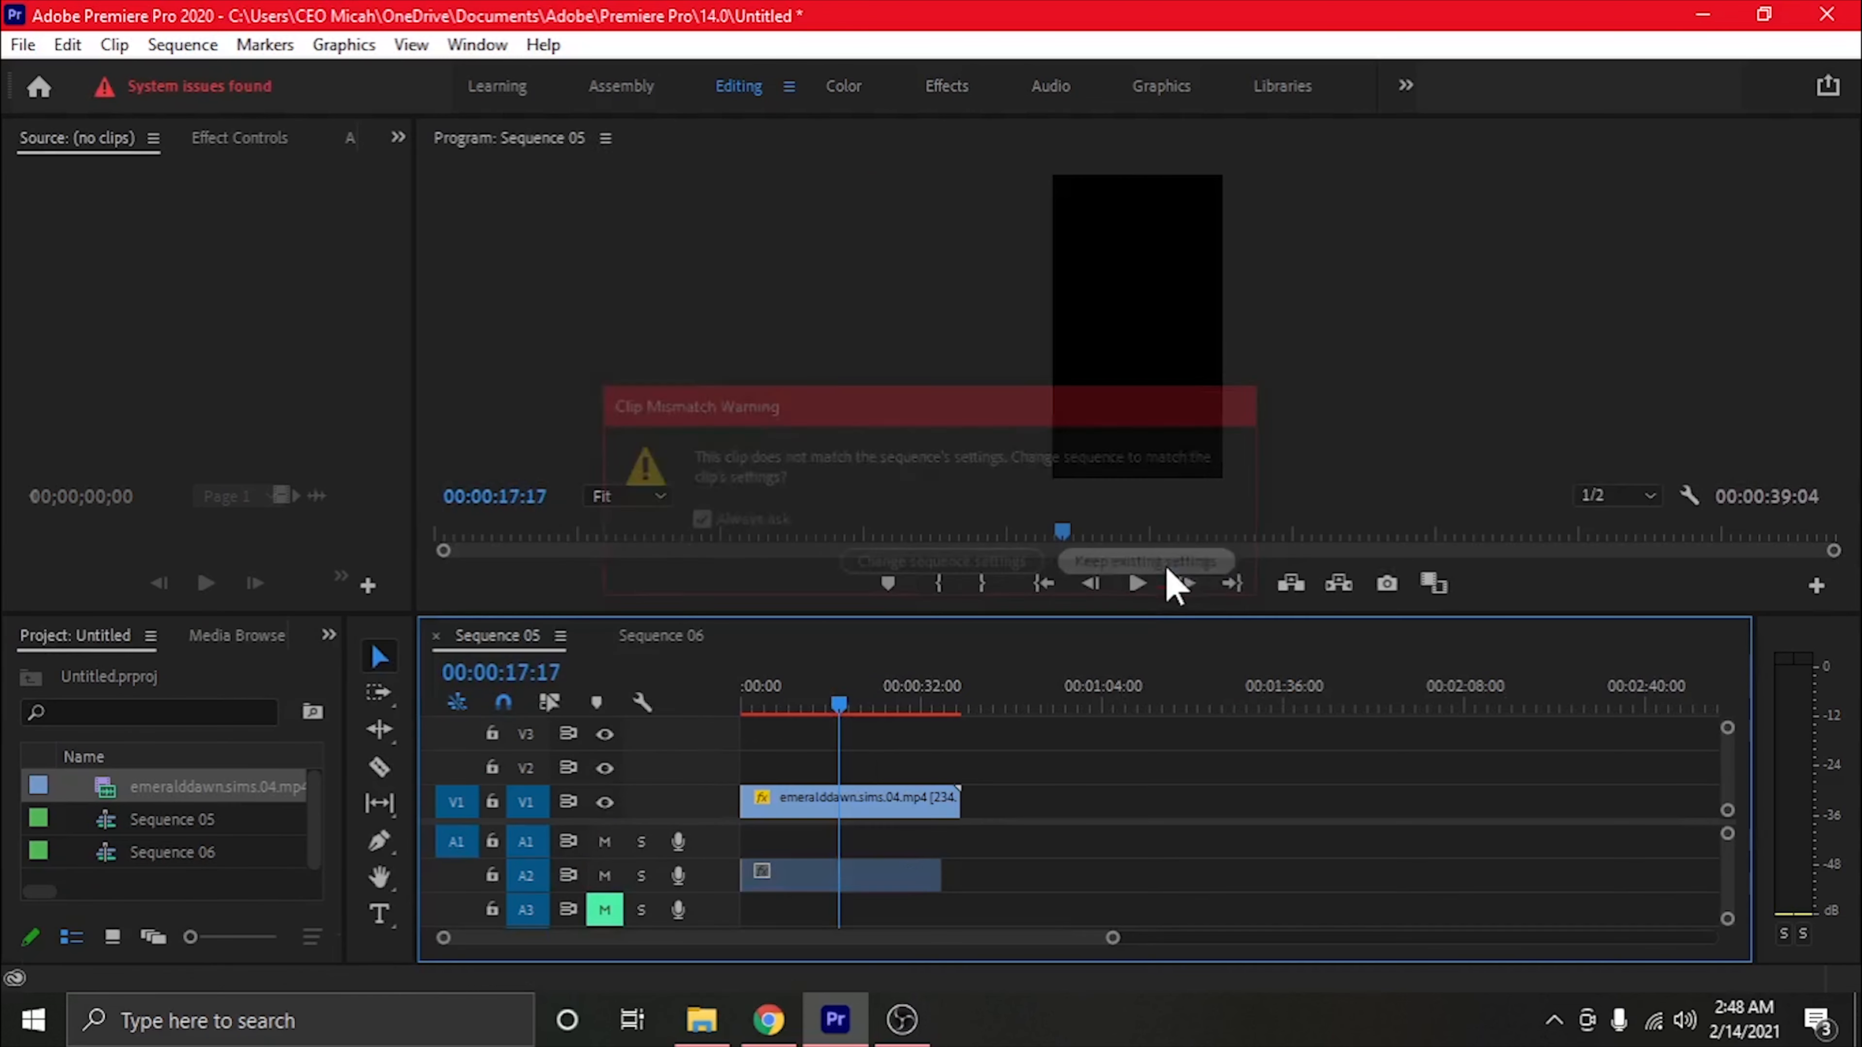
Move the A2 audio clip in Sequence 05 to about 1 minute 32 seconds and check the video frame at 00:00:26:07
click(854, 885)
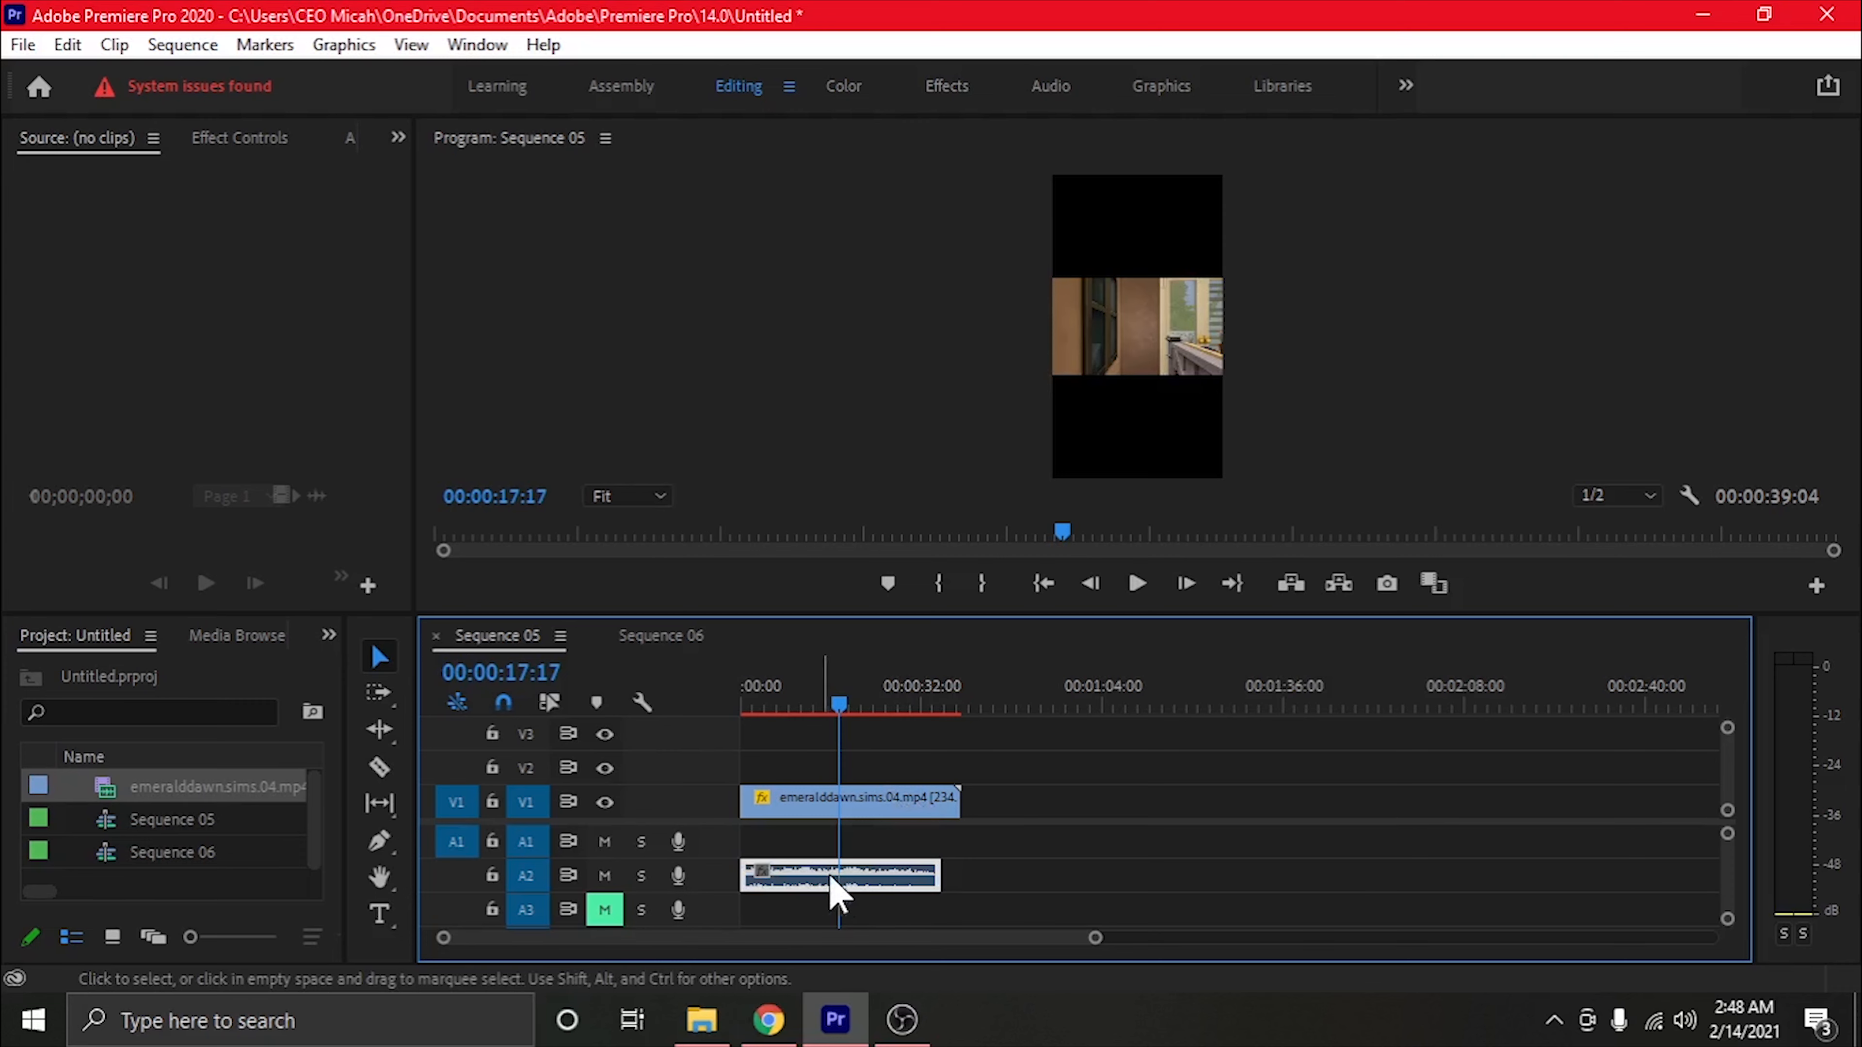
drag(831, 885, 1350, 887)
drag(839, 705, 893, 707)
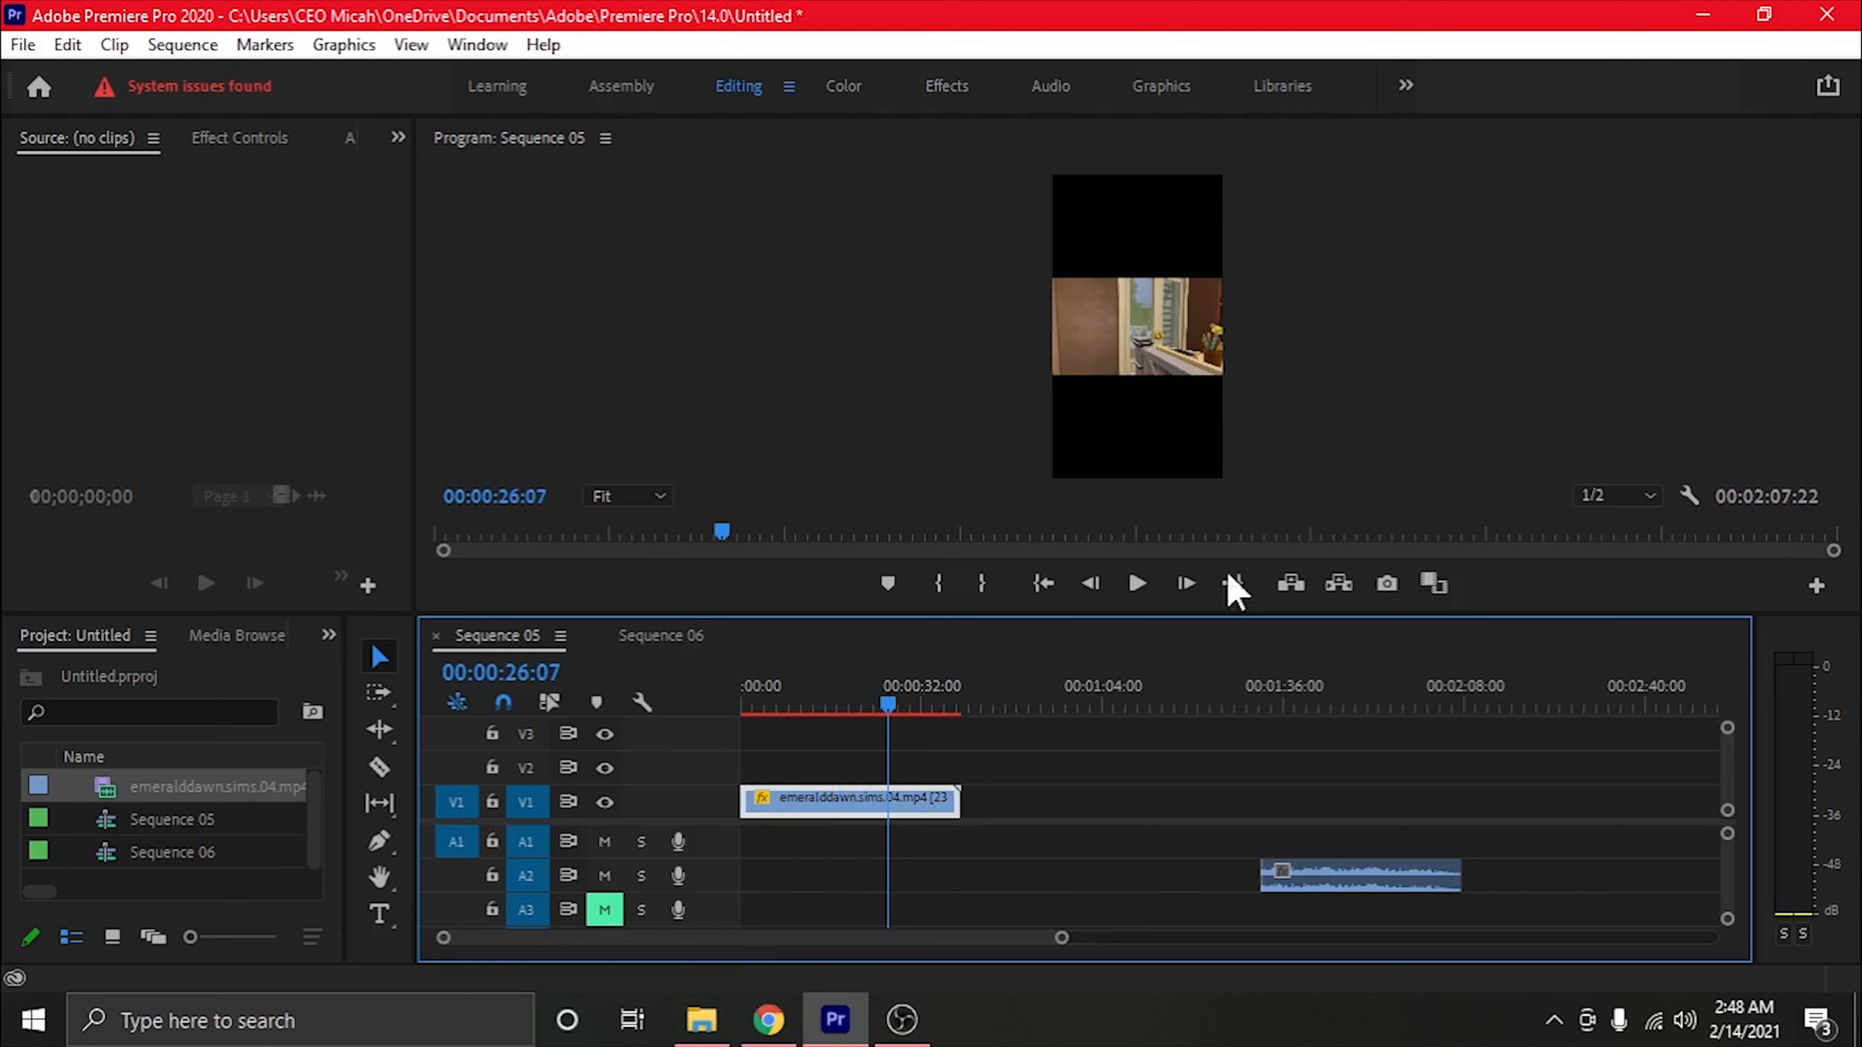
drag(1209, 618, 1203, 727)
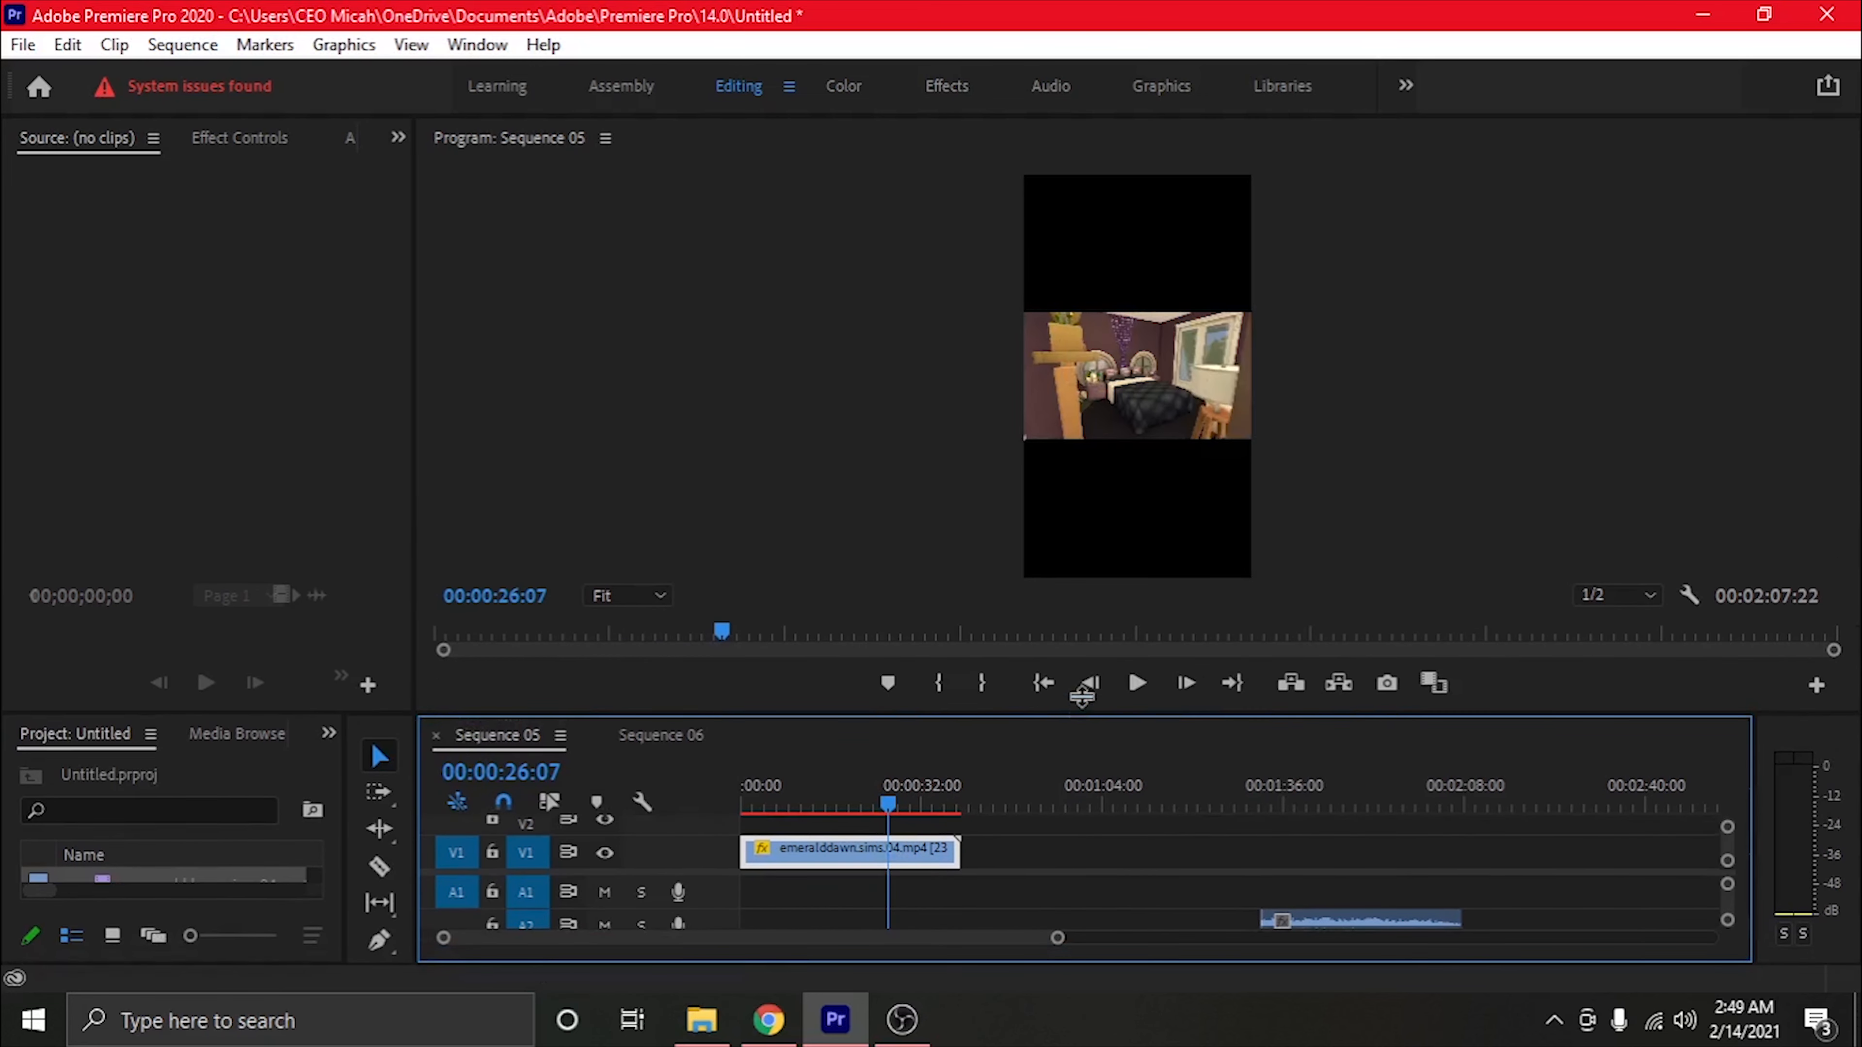
drag(1082, 716, 1078, 608)
Copy the V1 video clip in Sequence 05 and paste the duplicate on V1 at 00:01:03:03
right_click(869, 818)
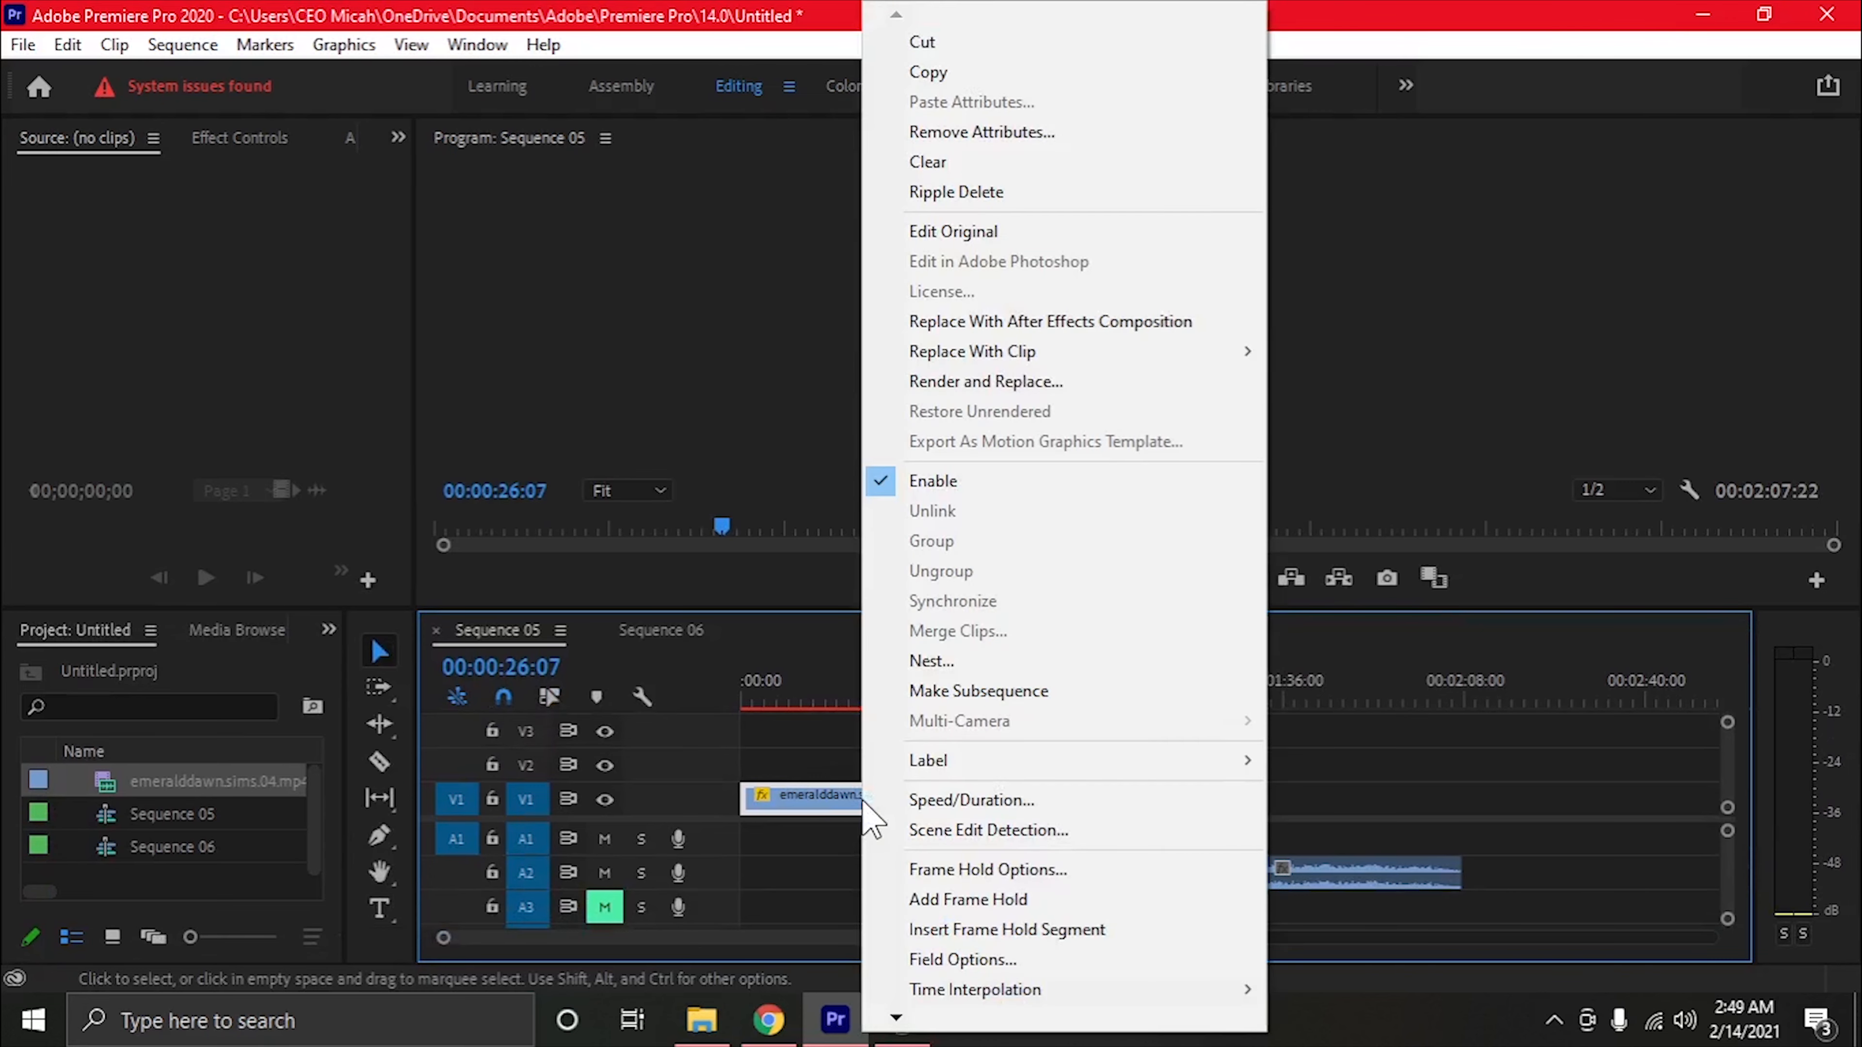
click(952, 73)
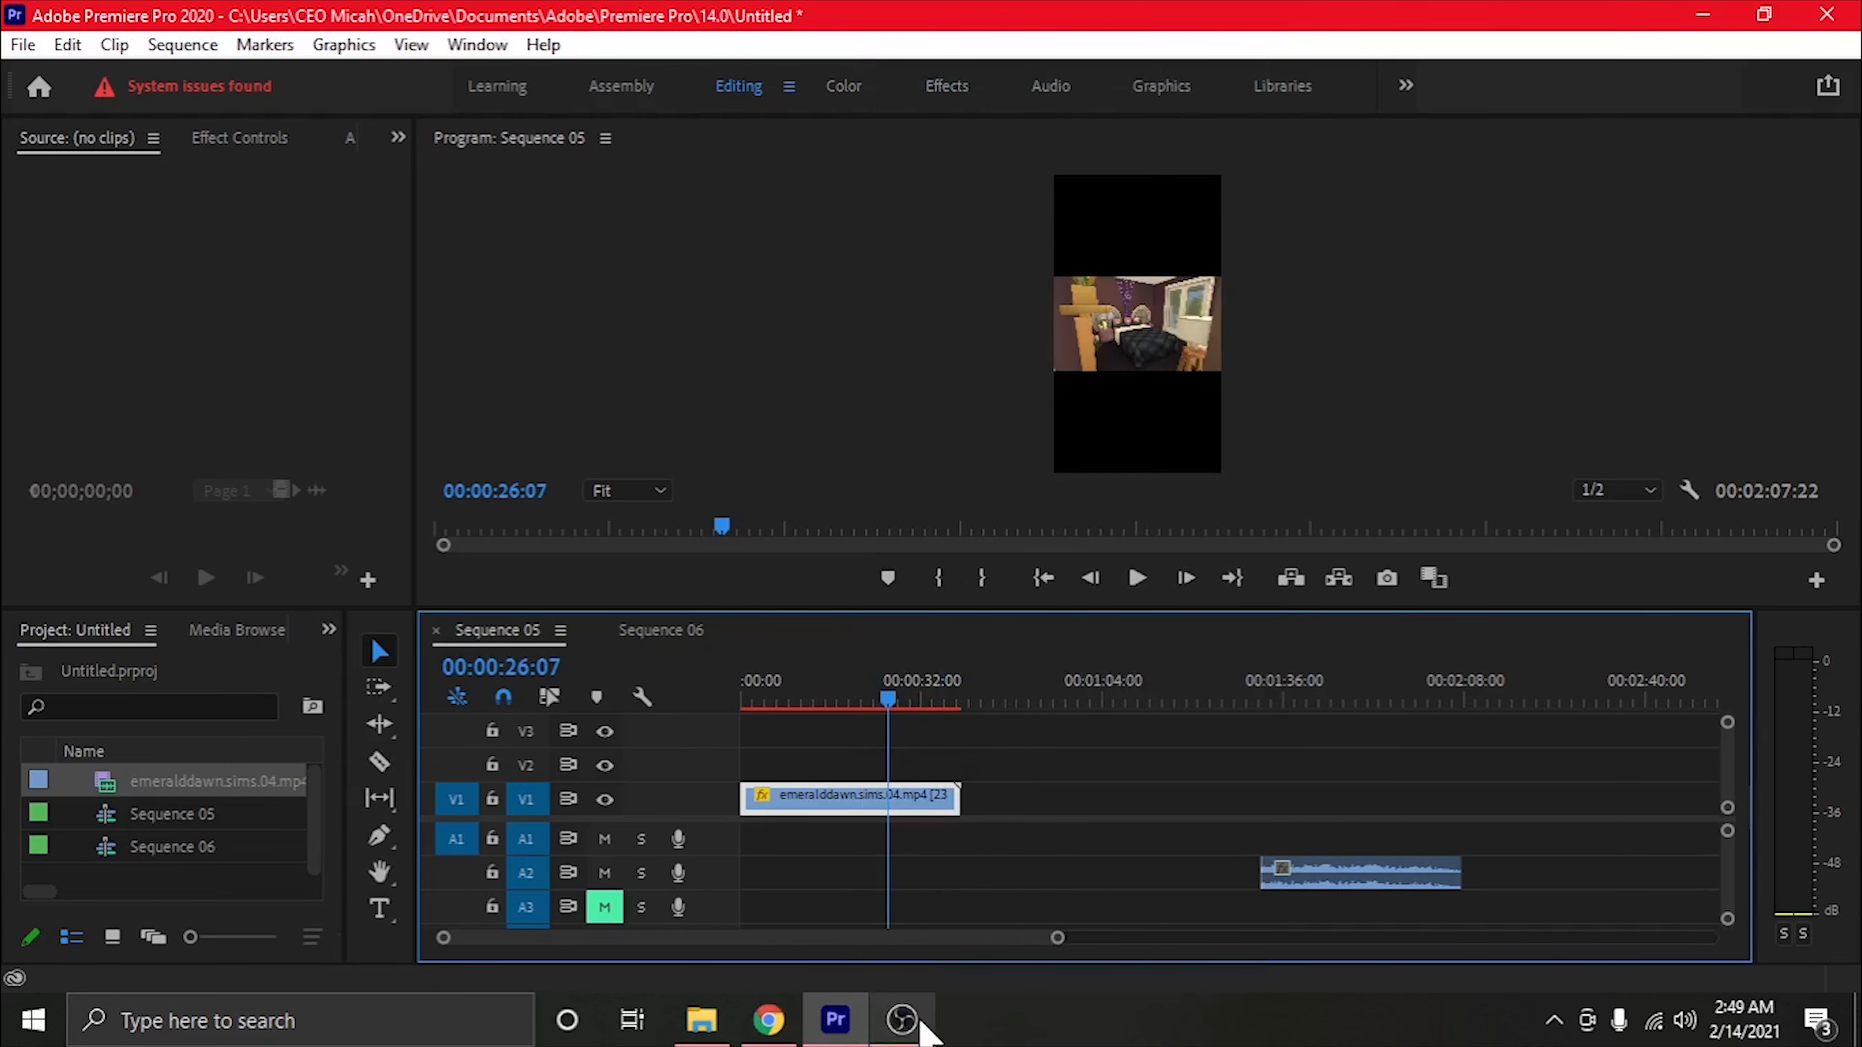
click(1136, 698)
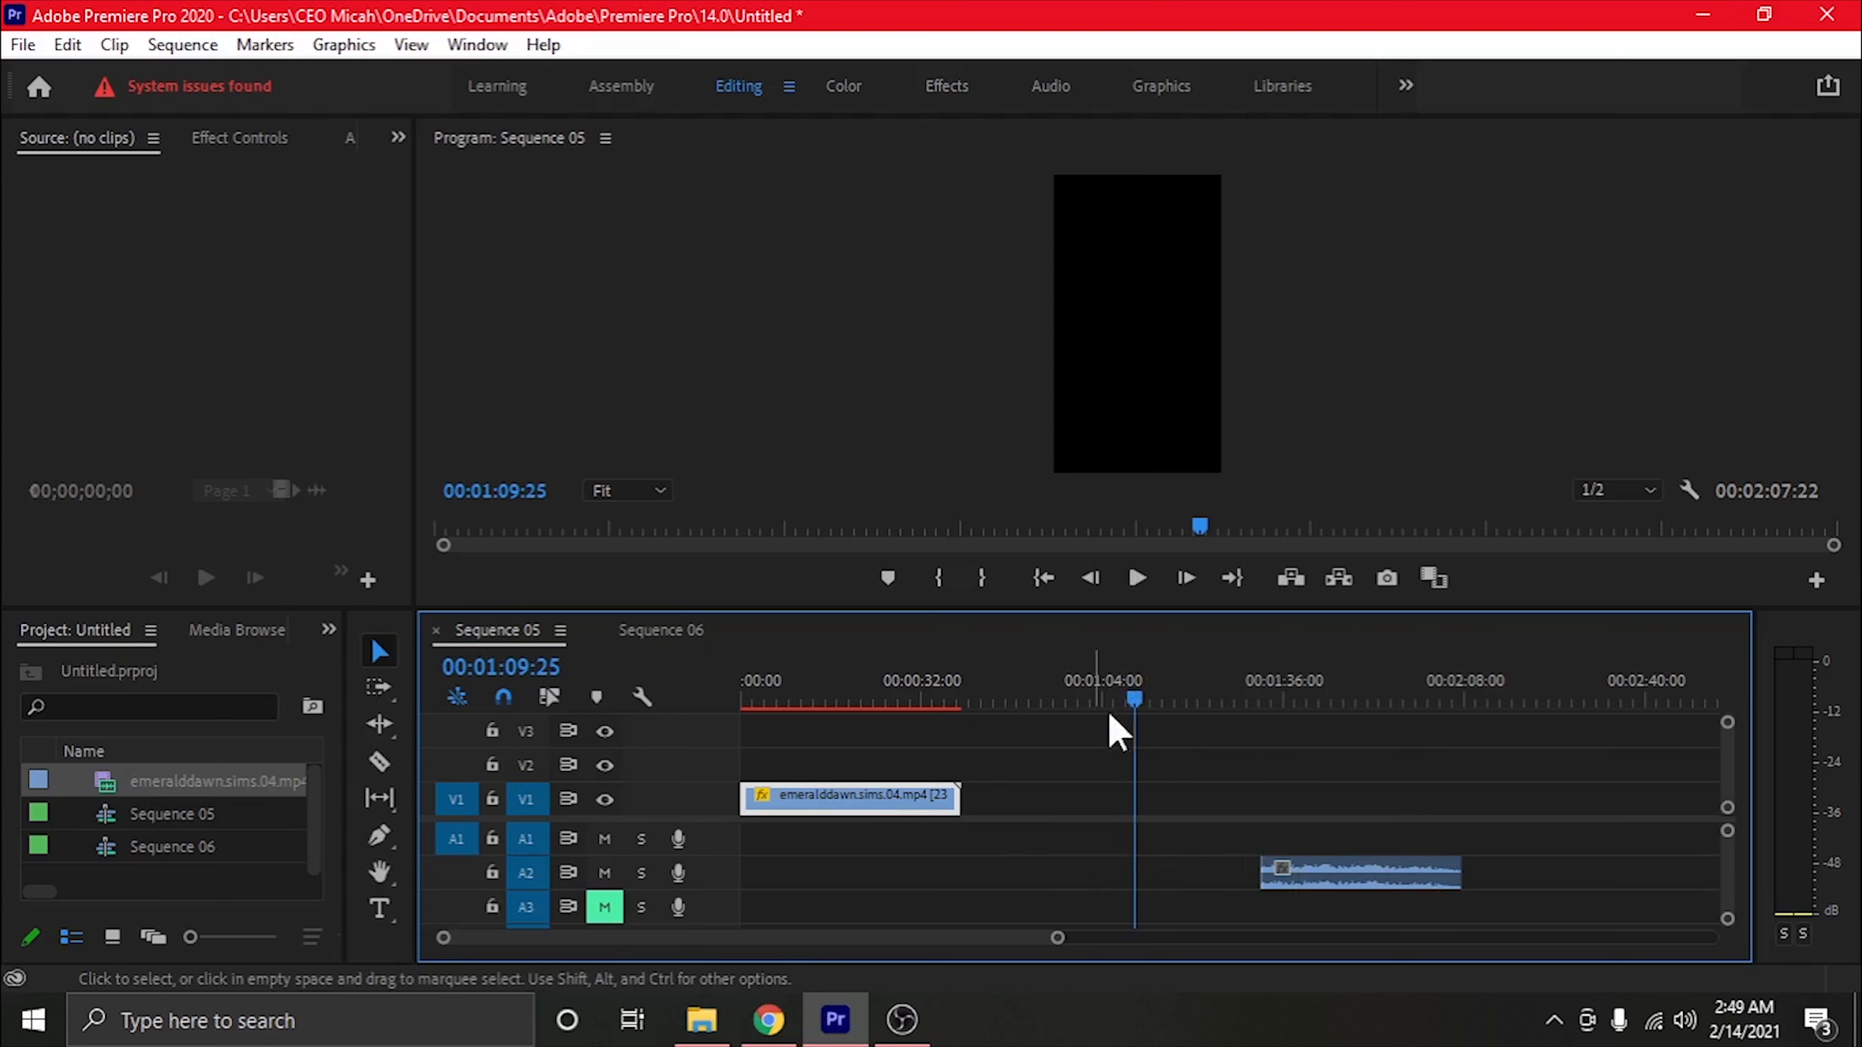
click(876, 701)
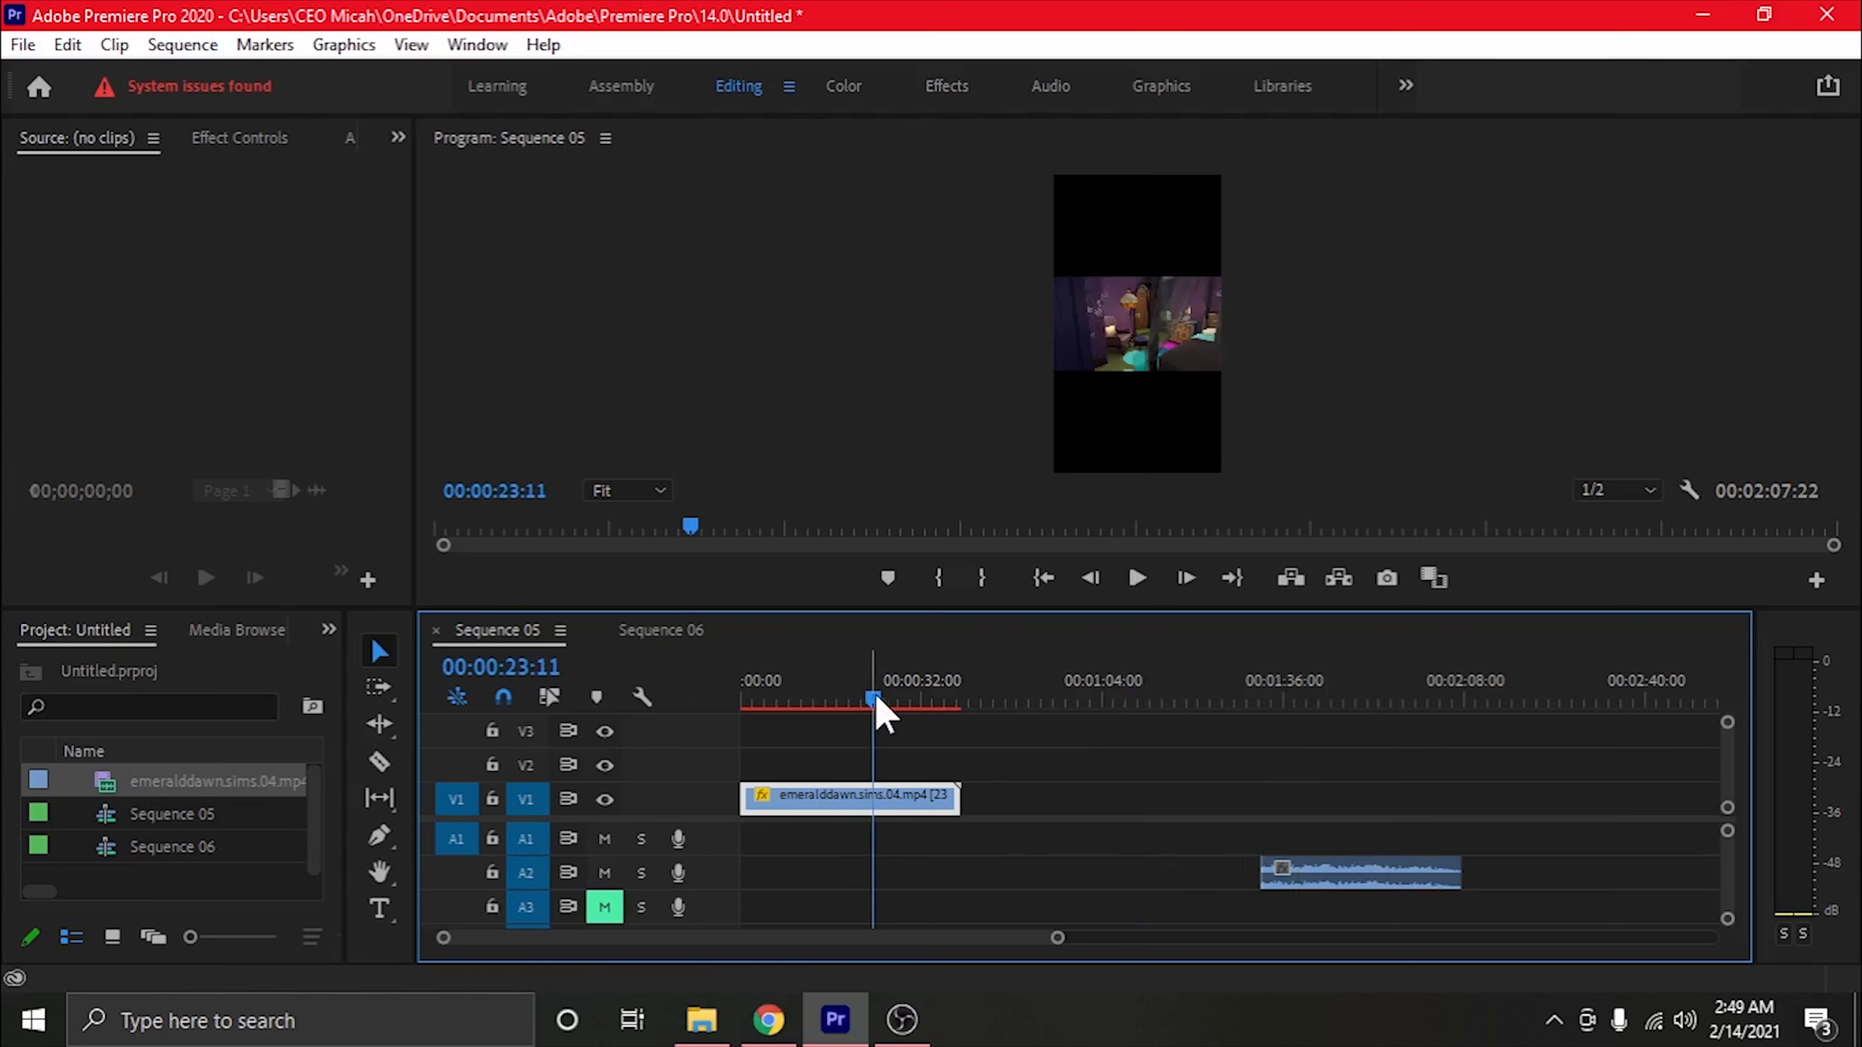
click(1100, 702)
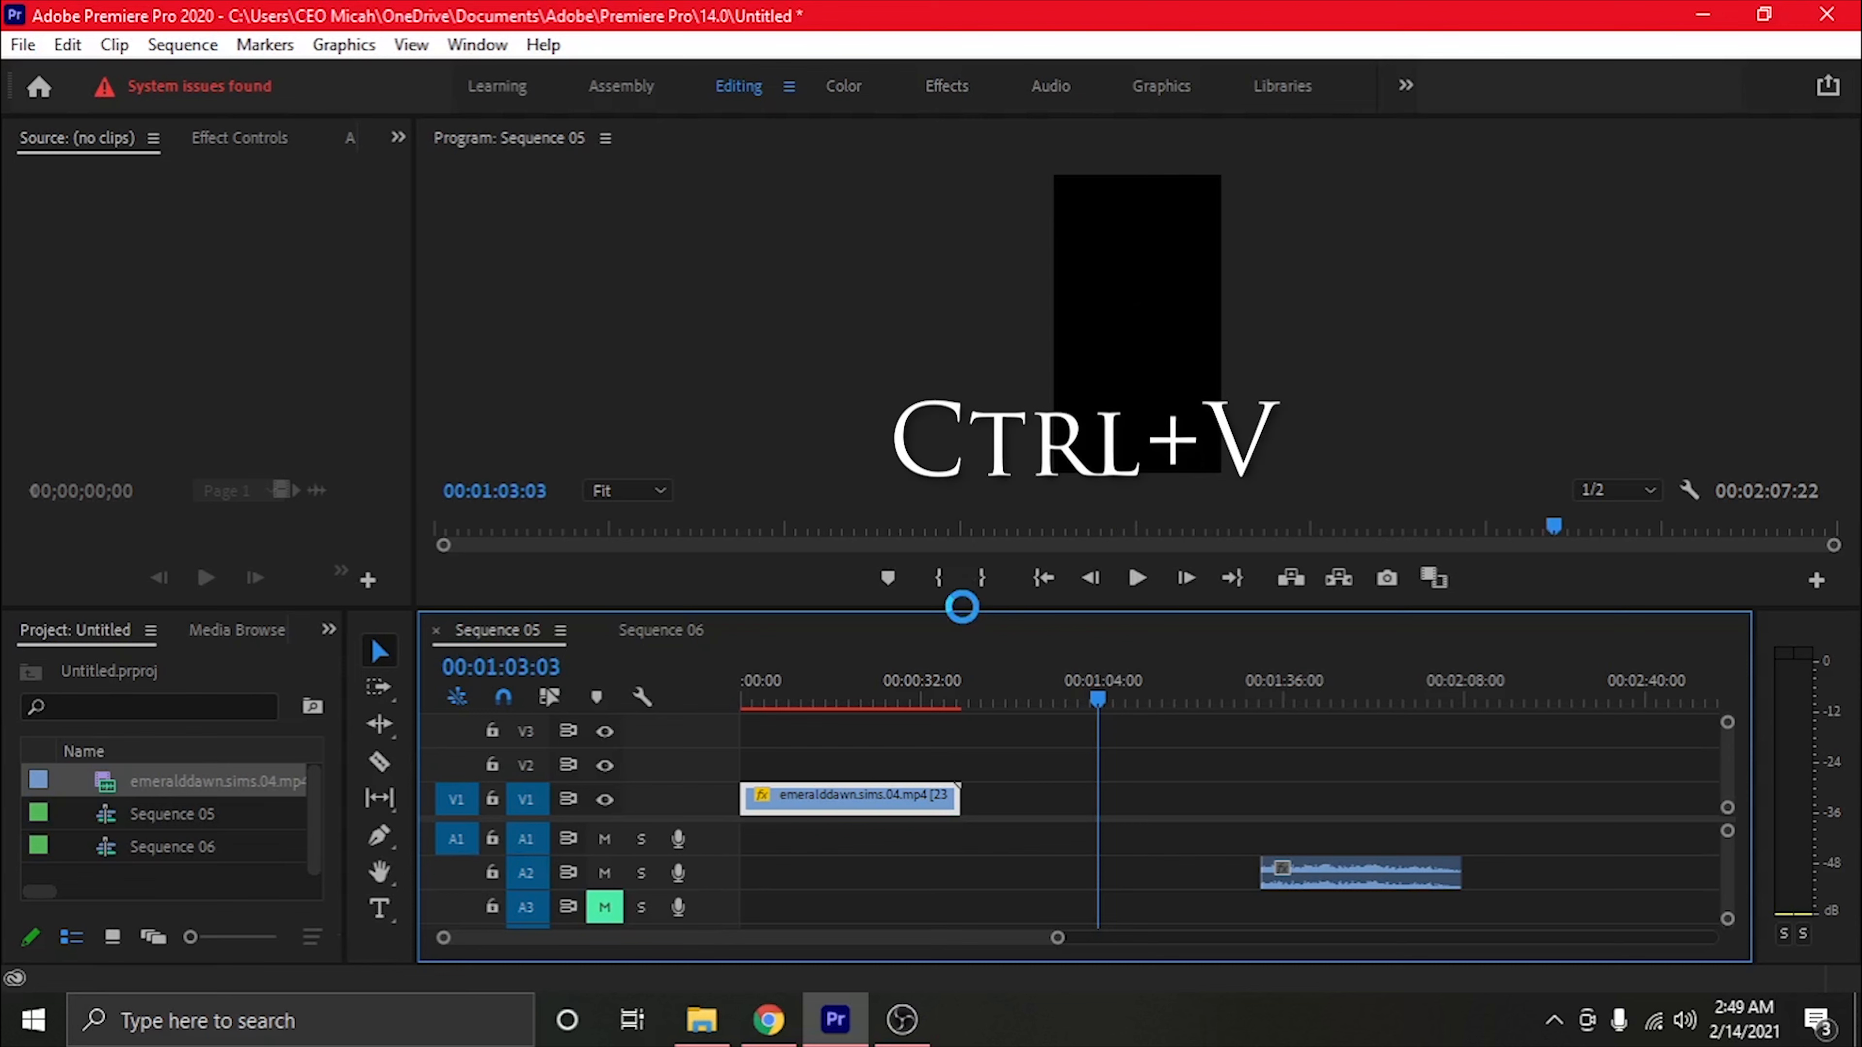
key(ctrl+v)
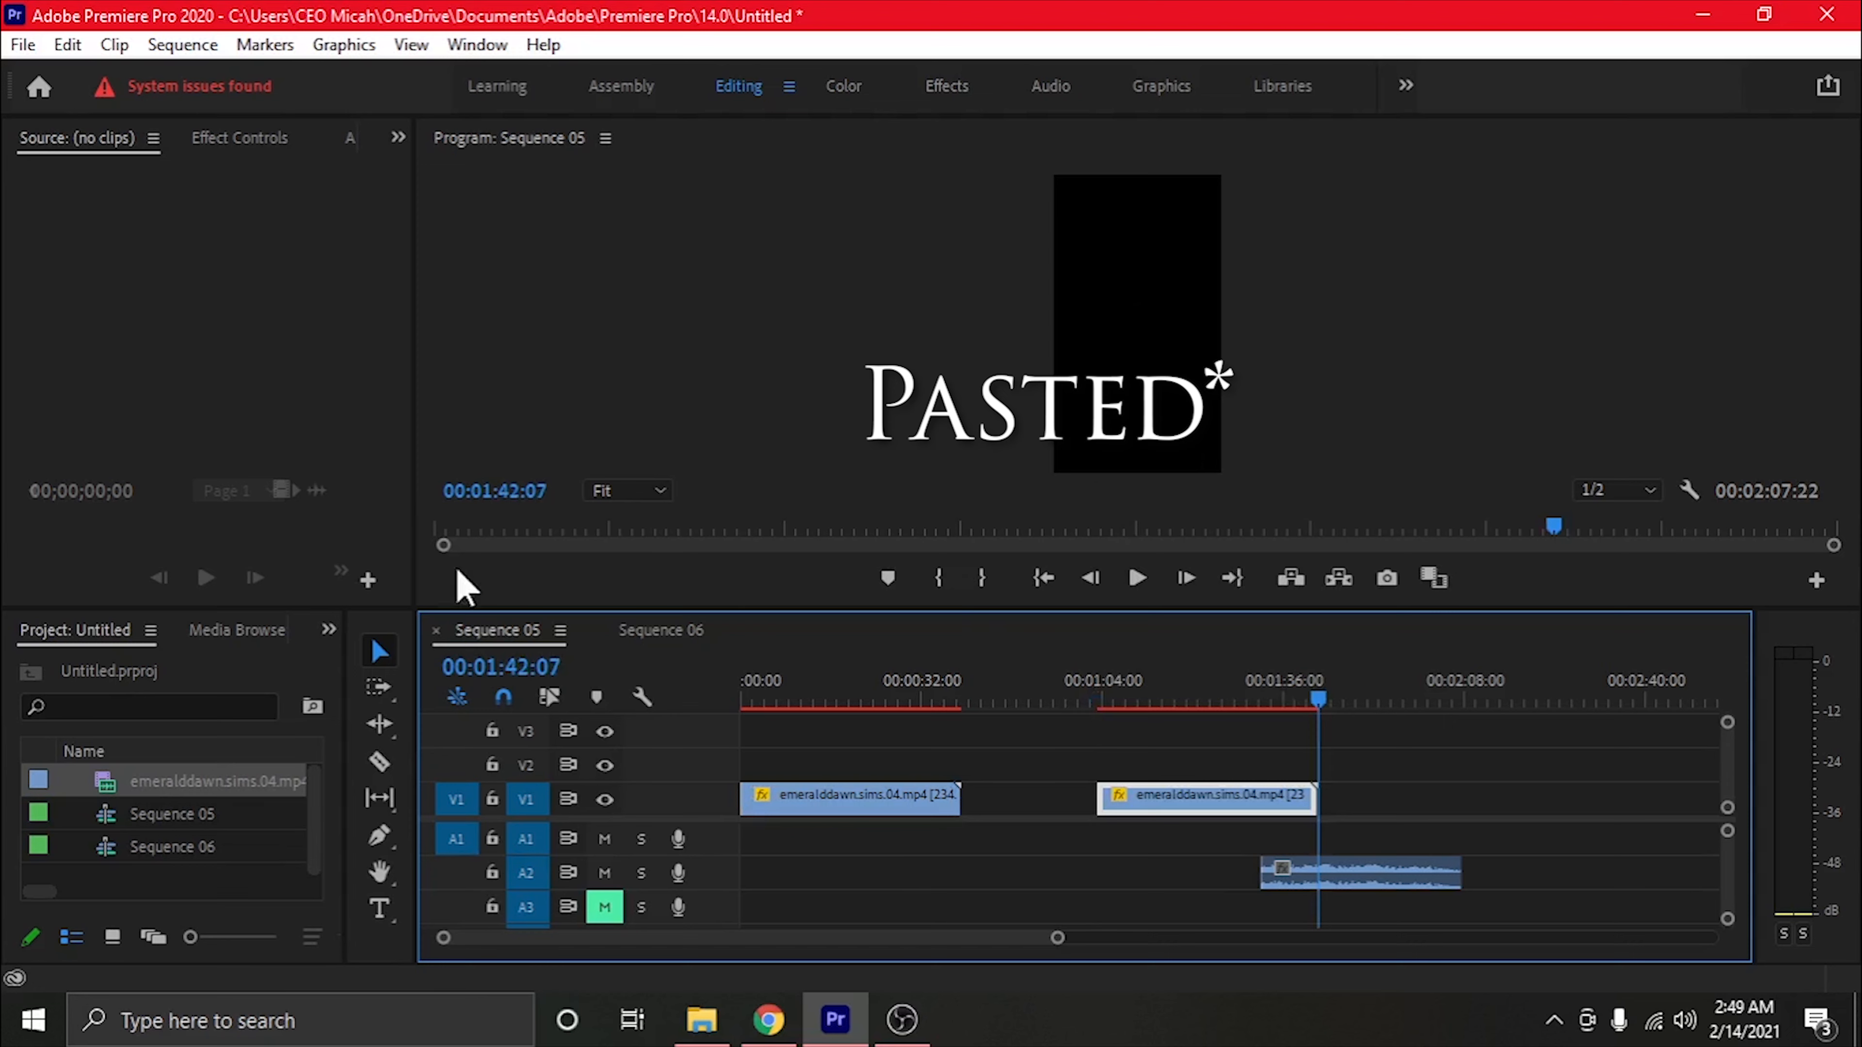
Stack the two video clips on V1 and V2 at the sequence start and view the frame at 00:00:18:02
click(385, 655)
drag(1163, 797, 810, 760)
click(844, 702)
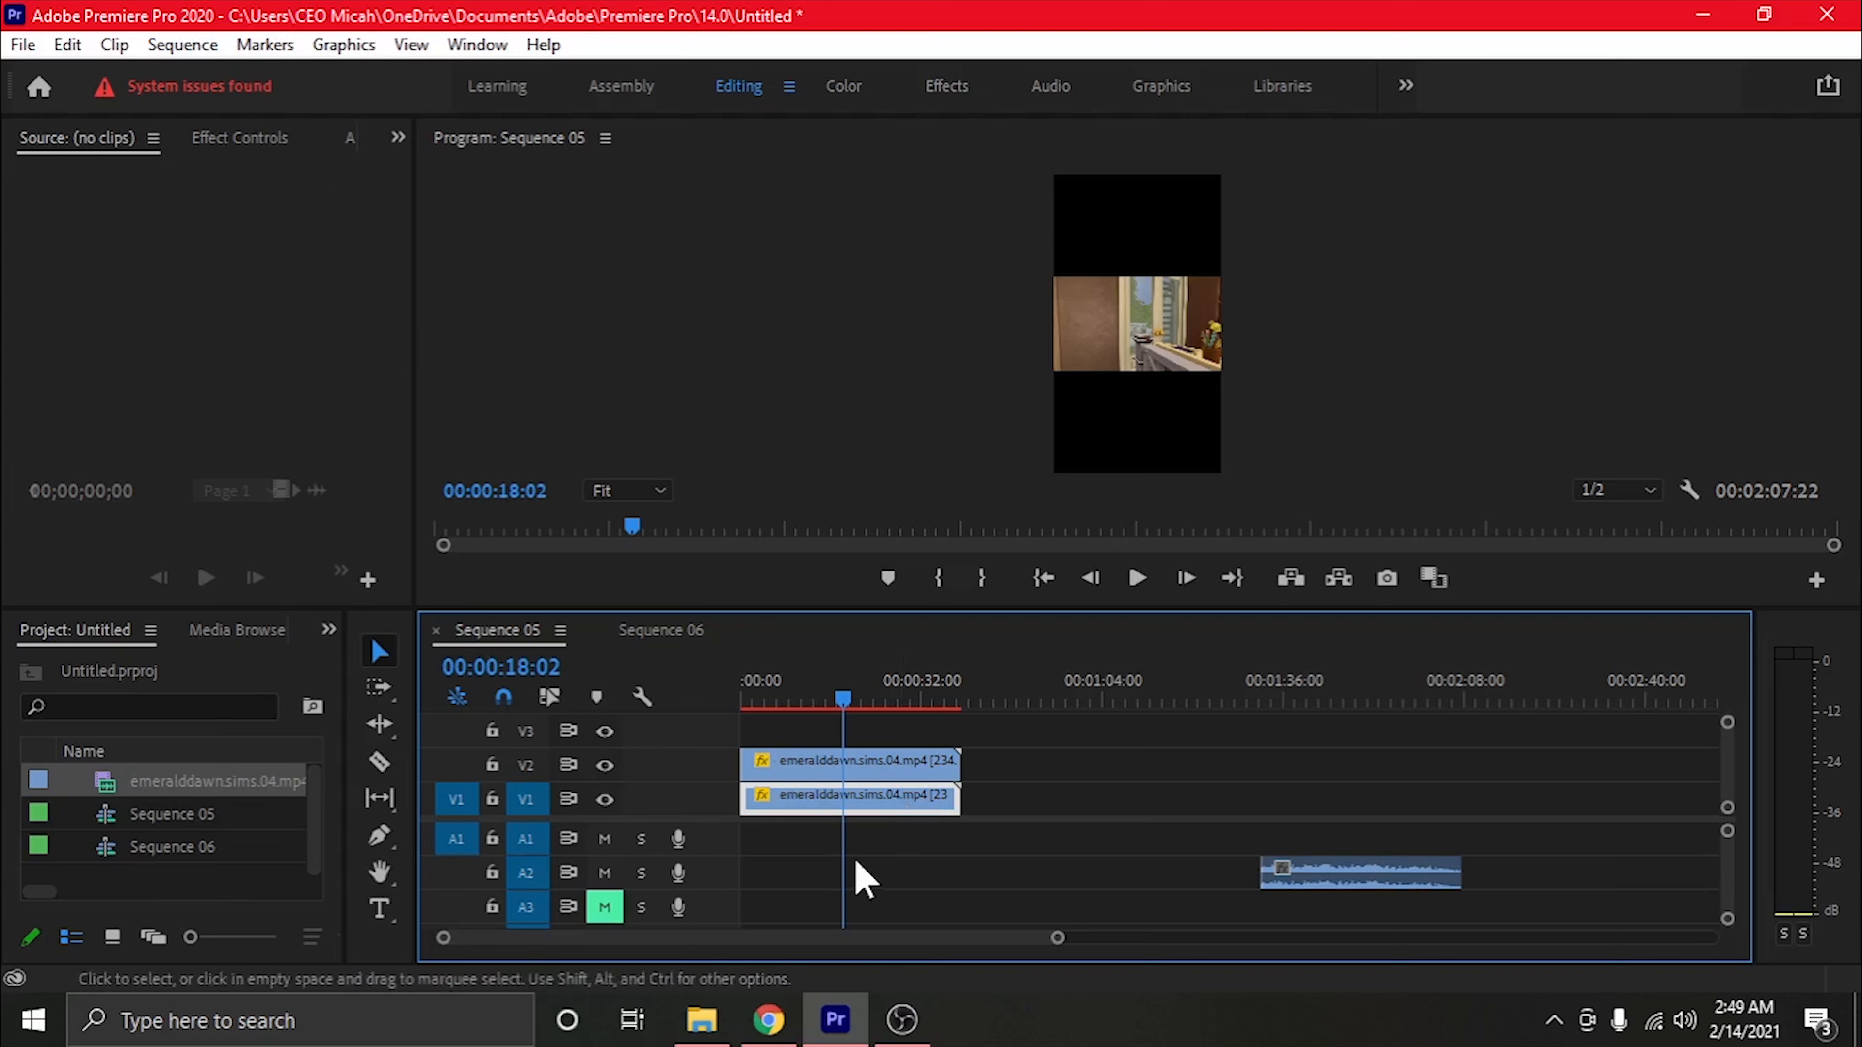
Show the V1 clip's effect controls in a wider panel and scale the clip to 323
click(399, 138)
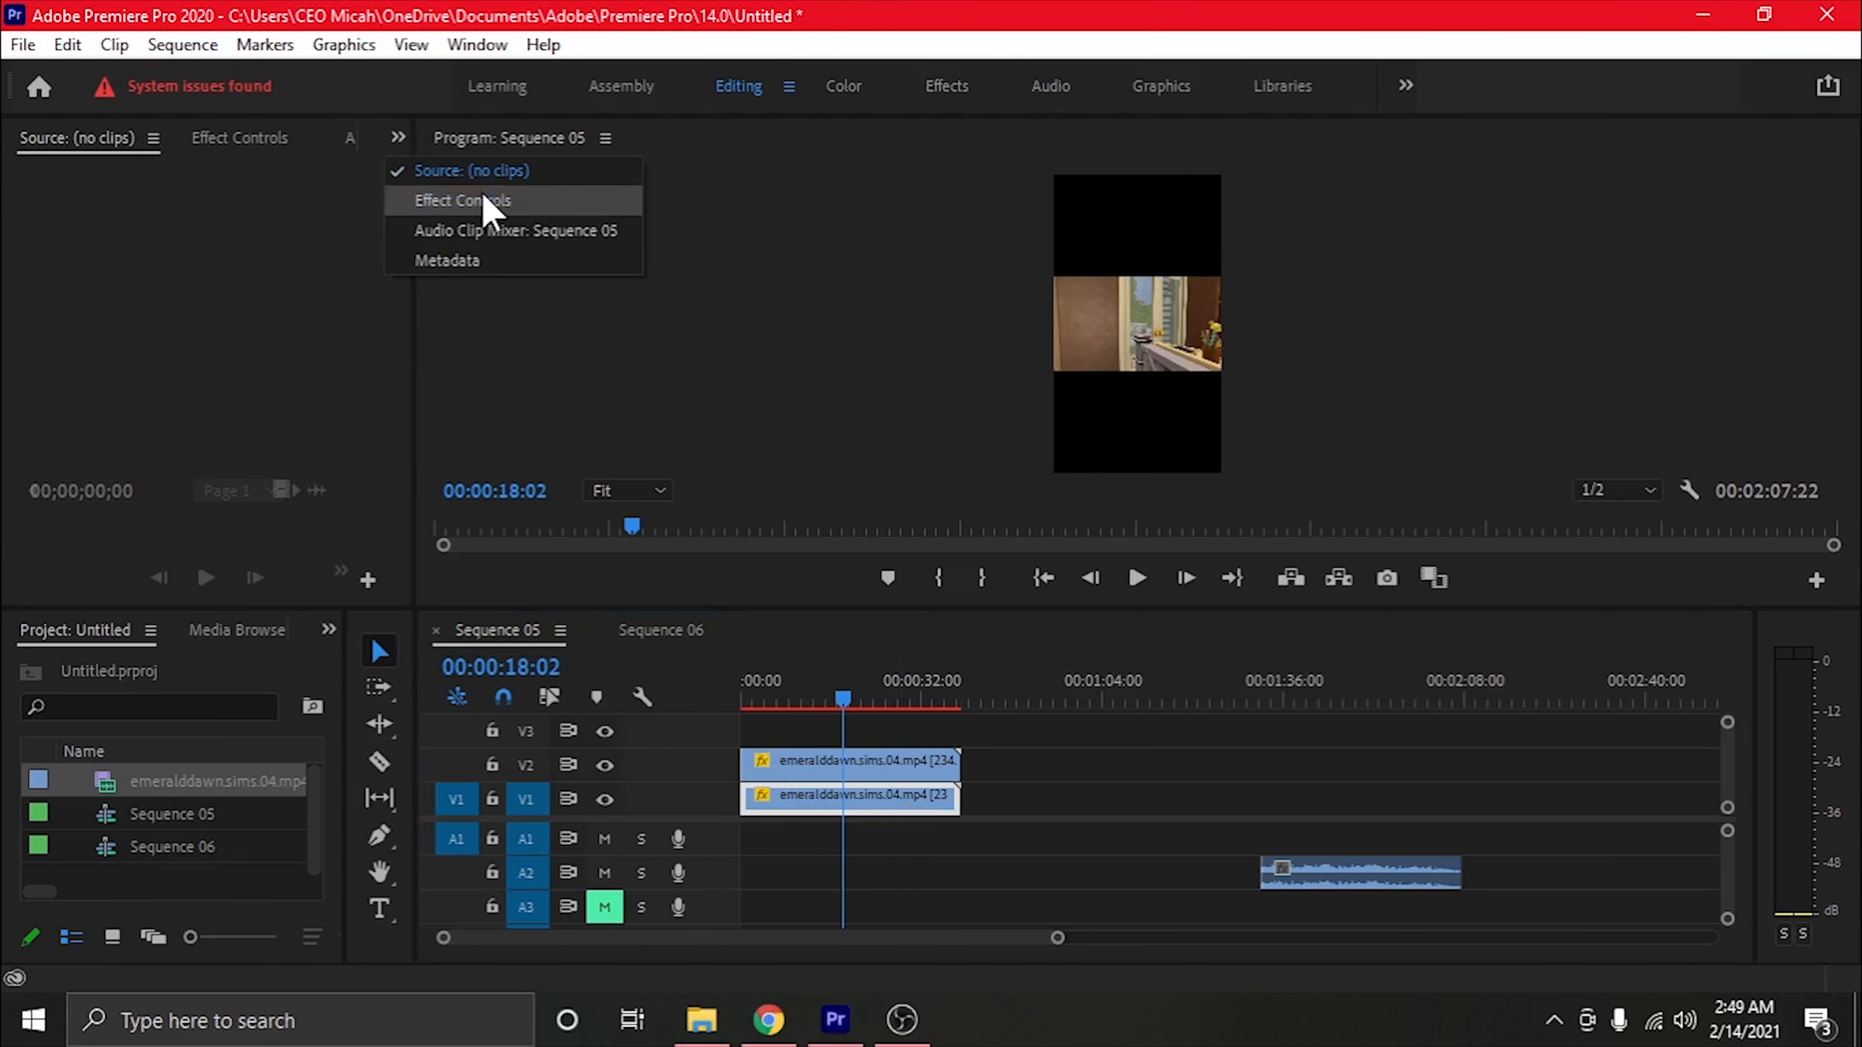
click(490, 209)
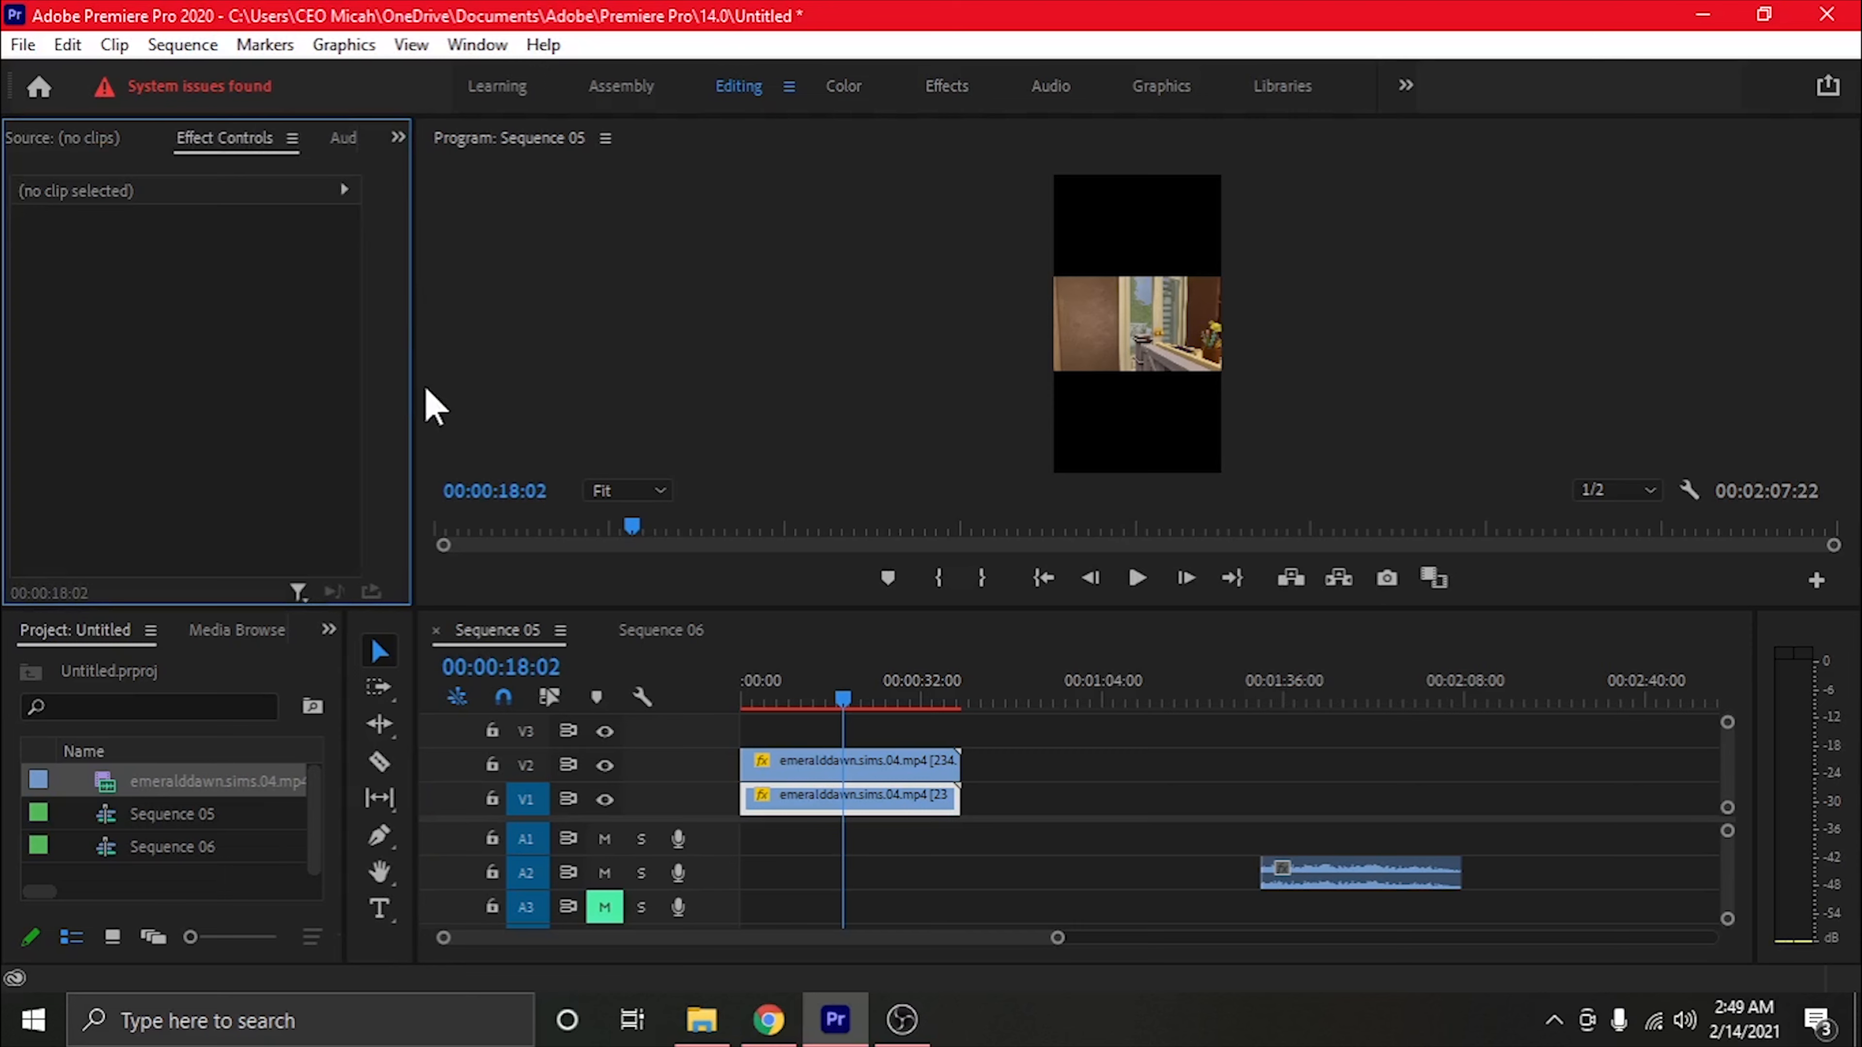
drag(412, 384, 681, 385)
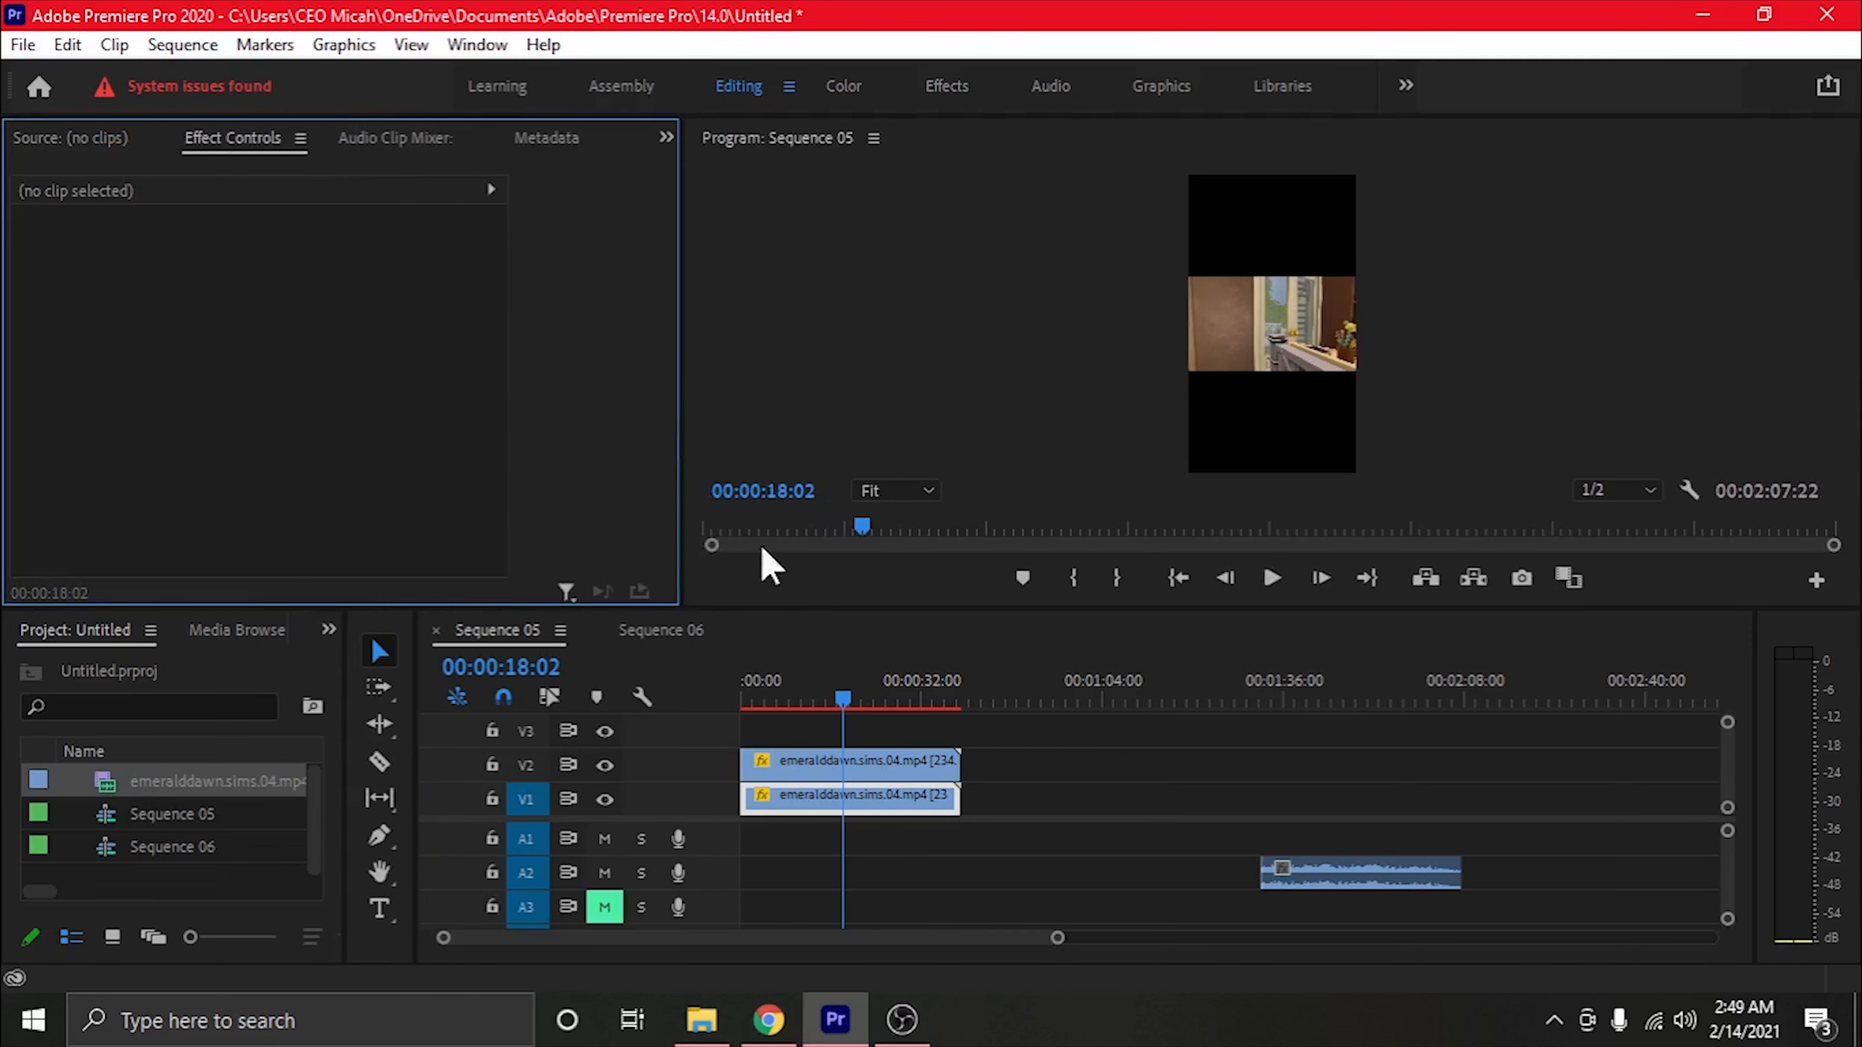
click(869, 798)
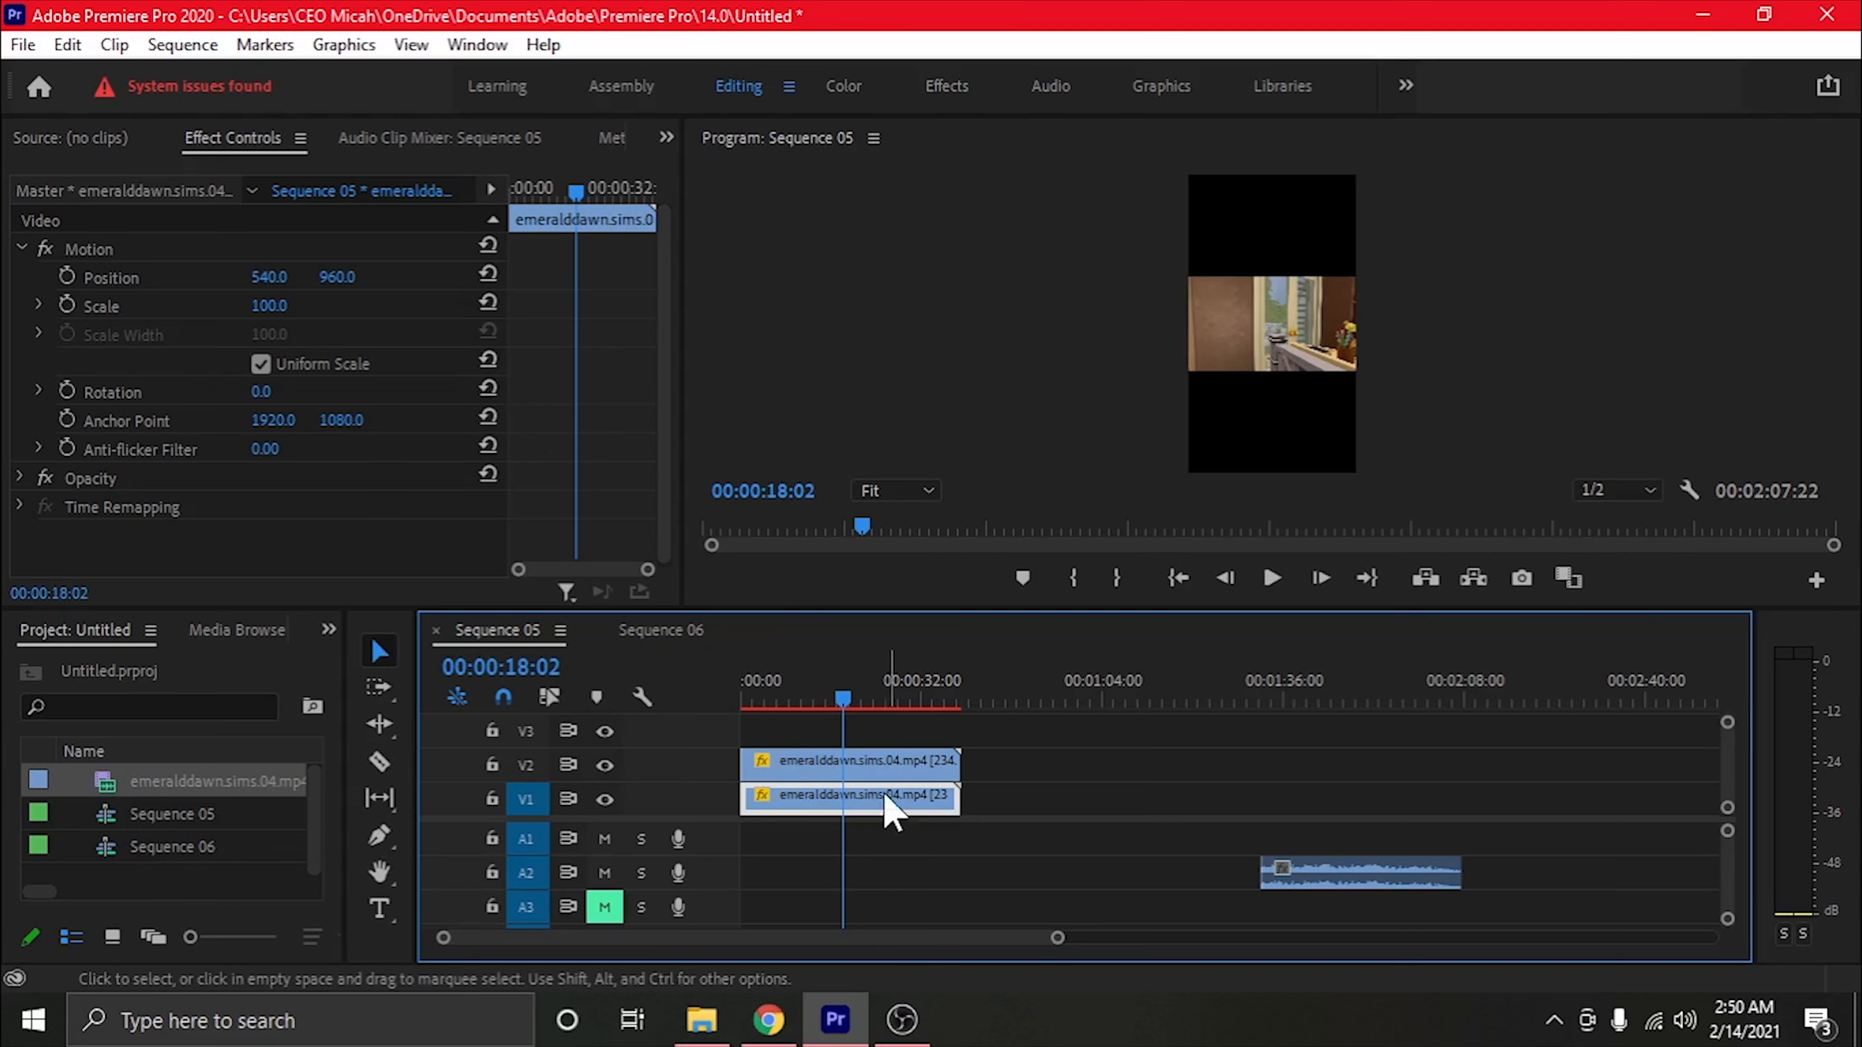
click(271, 310)
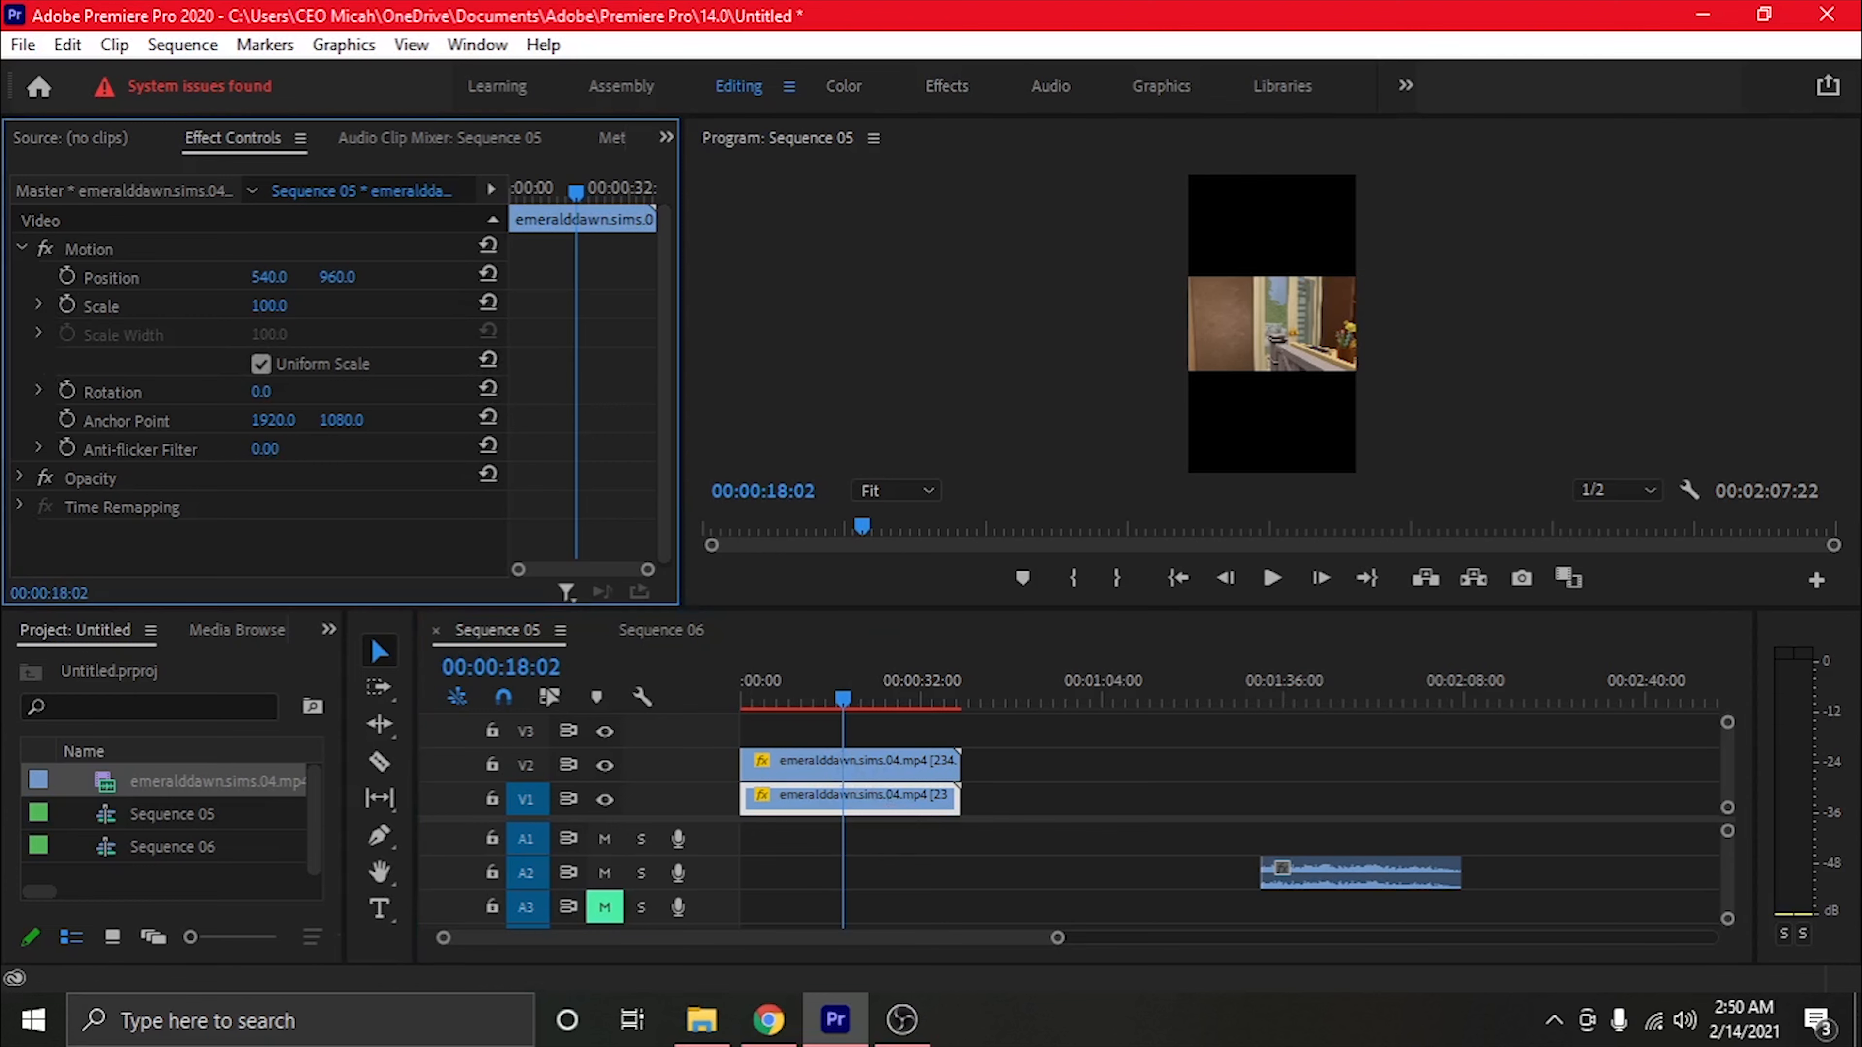
drag(271, 311, 414, 311)
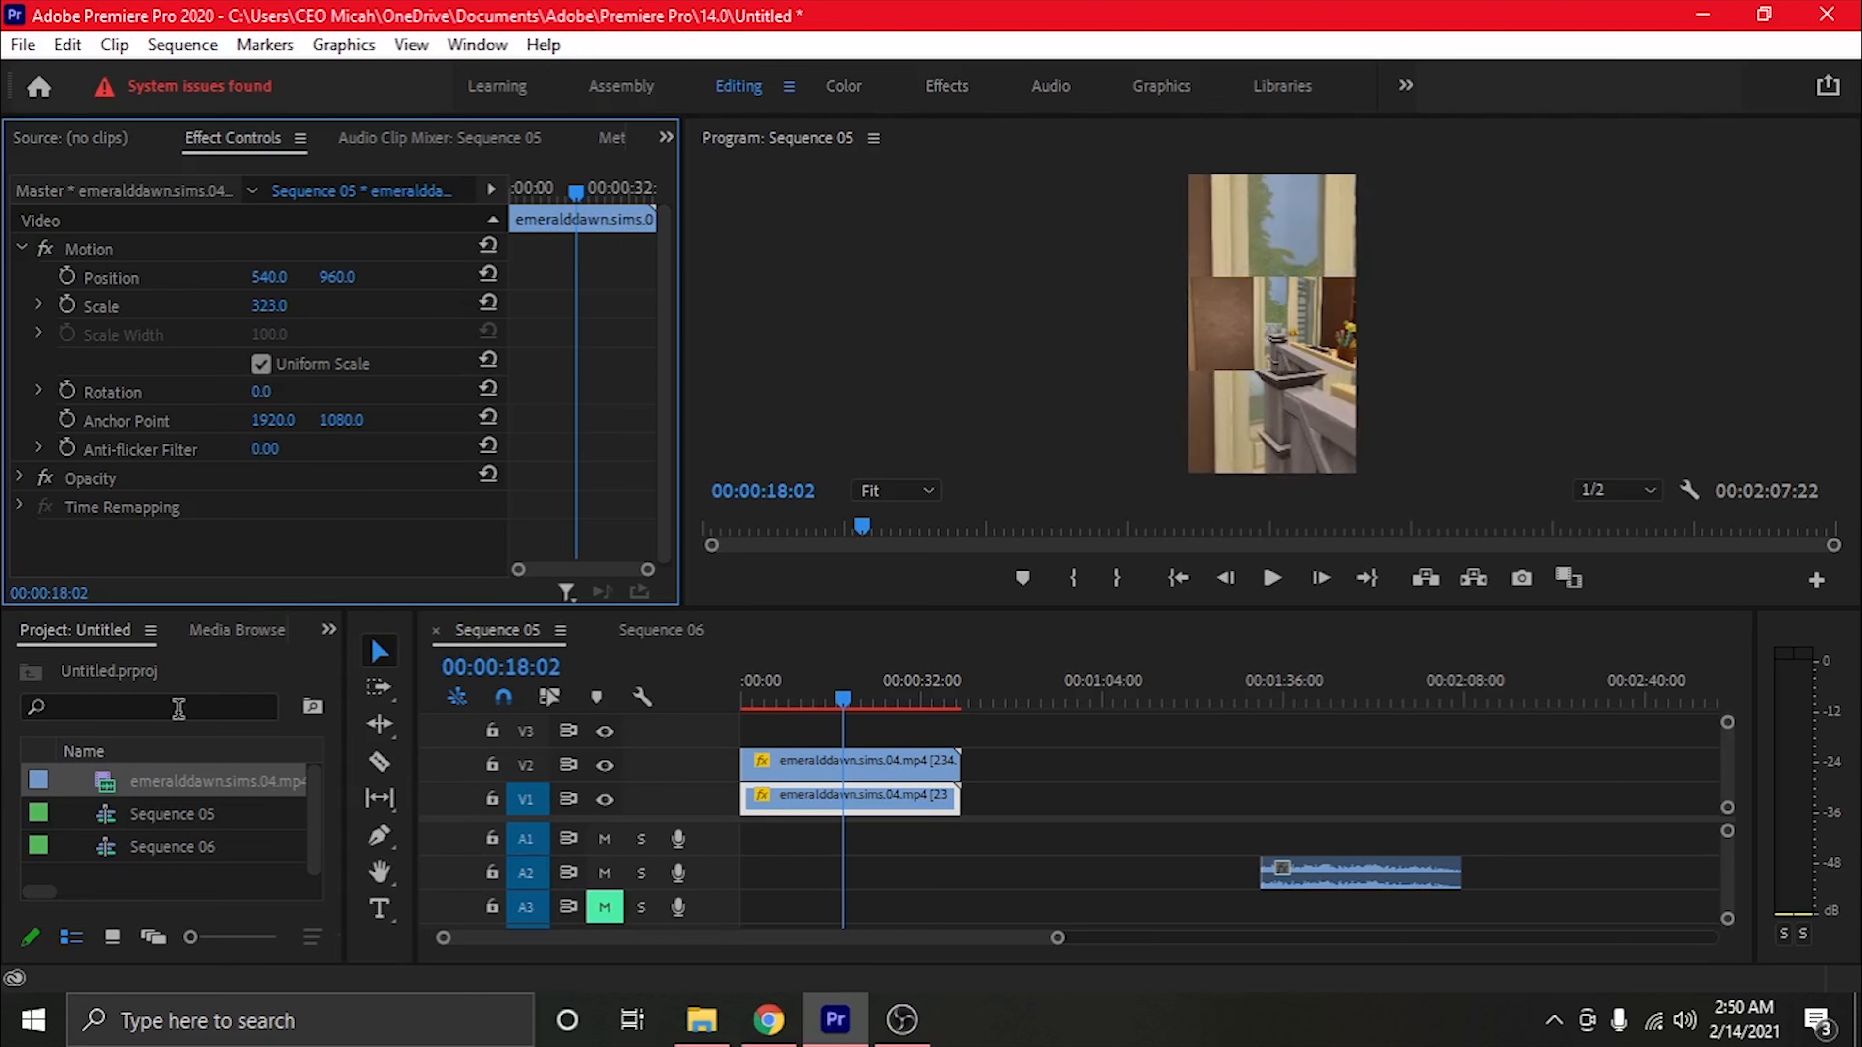
Search the effects for "blur" and apply Gaussian Blur to the V1 clip
click(328, 629)
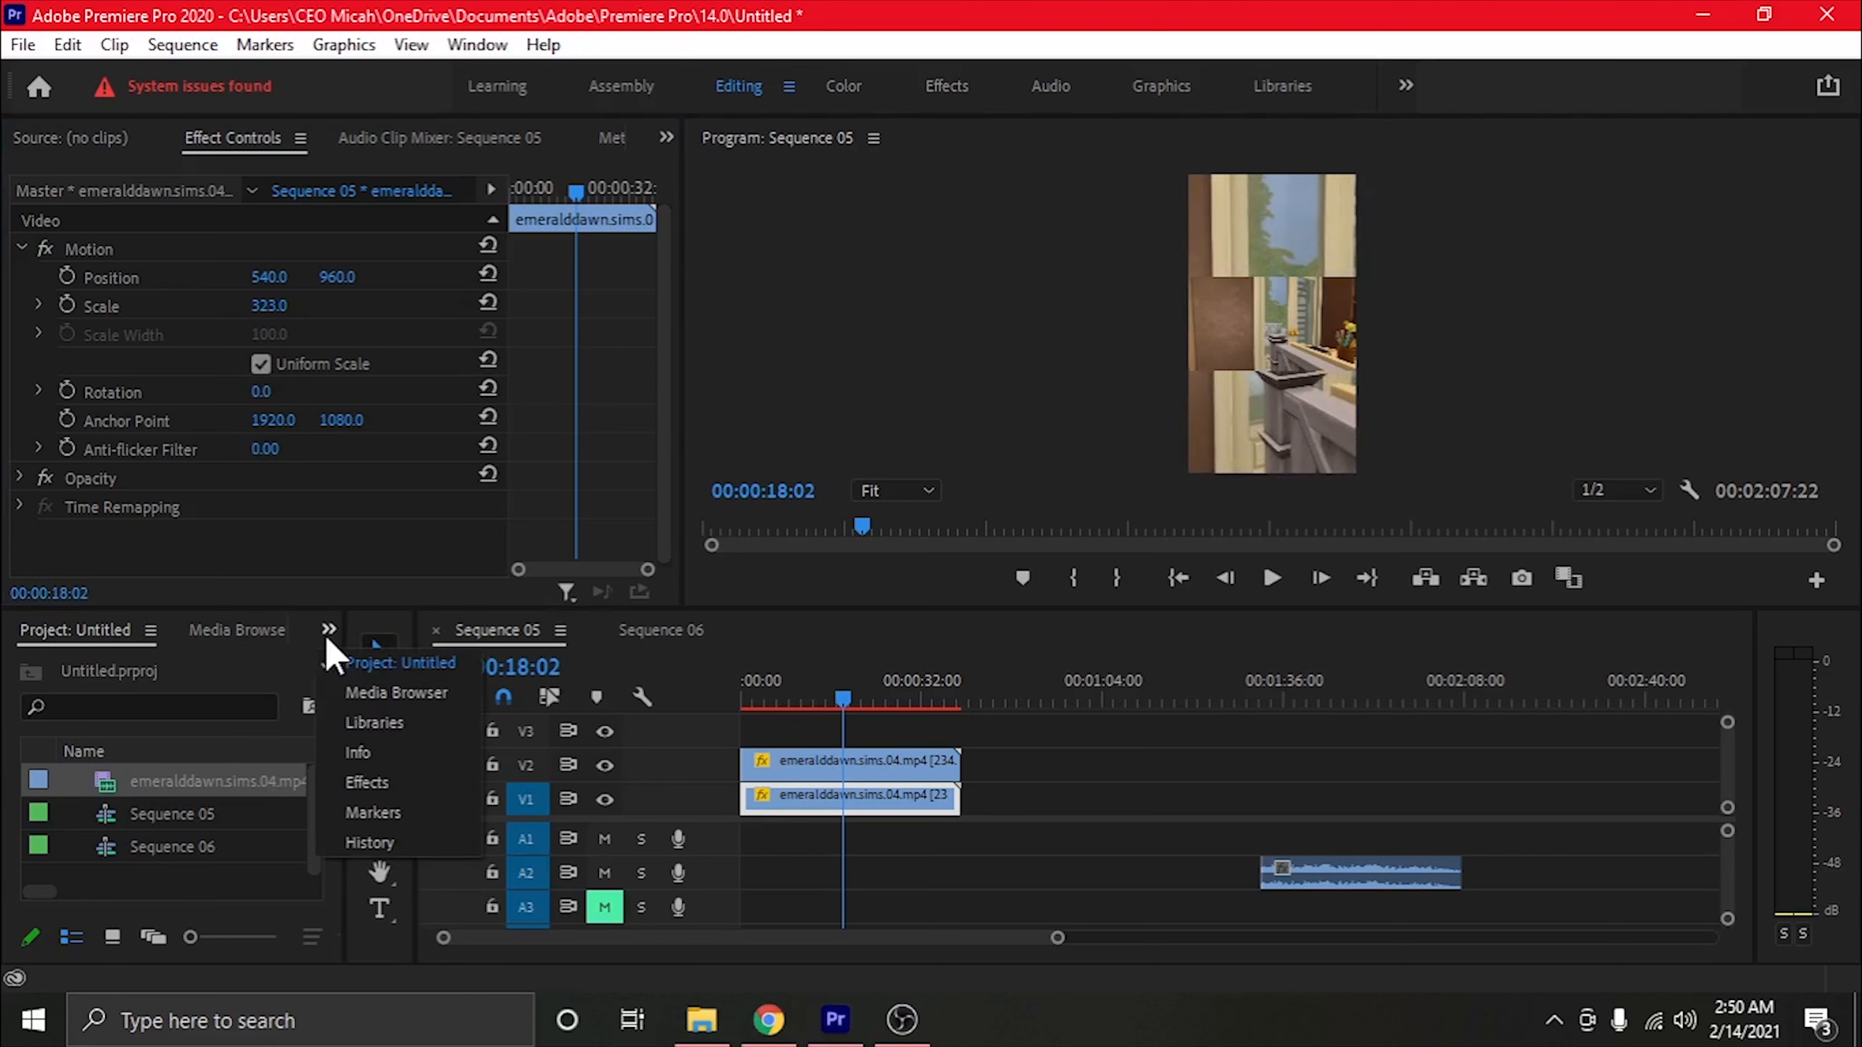
click(380, 795)
click(135, 666)
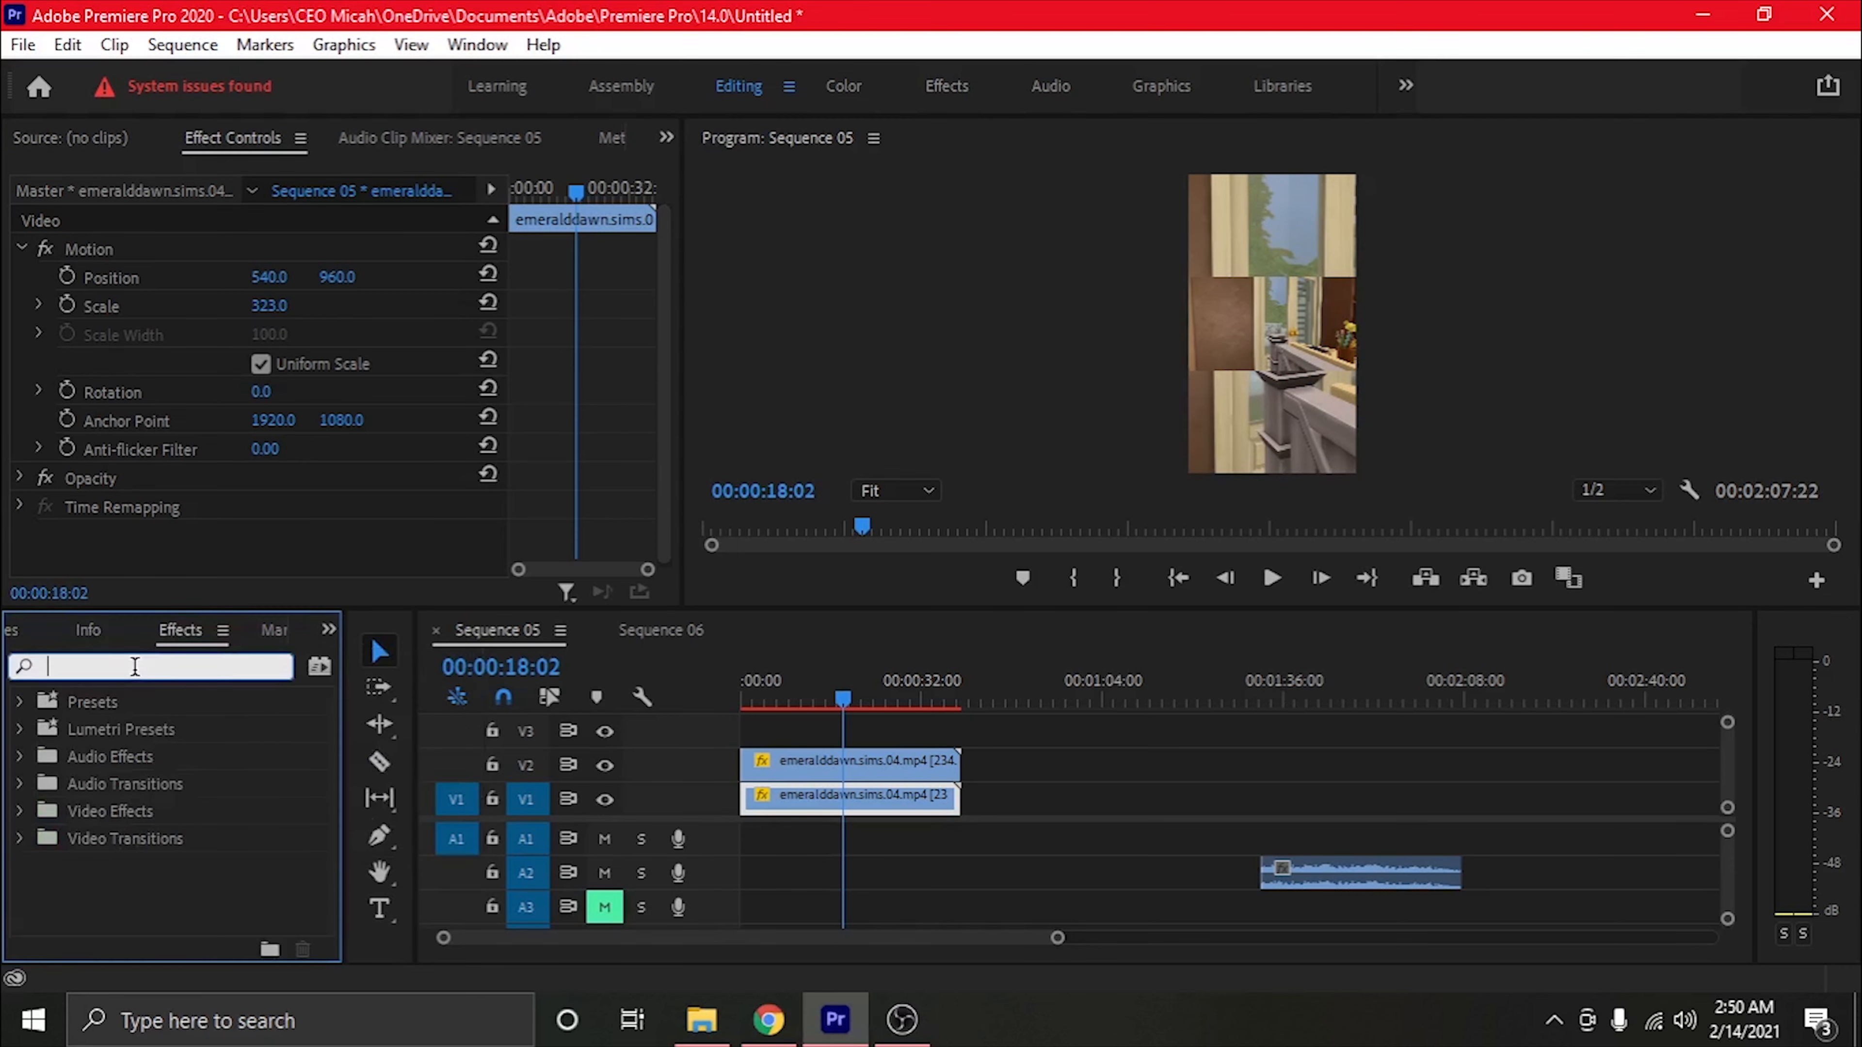
text(blur)
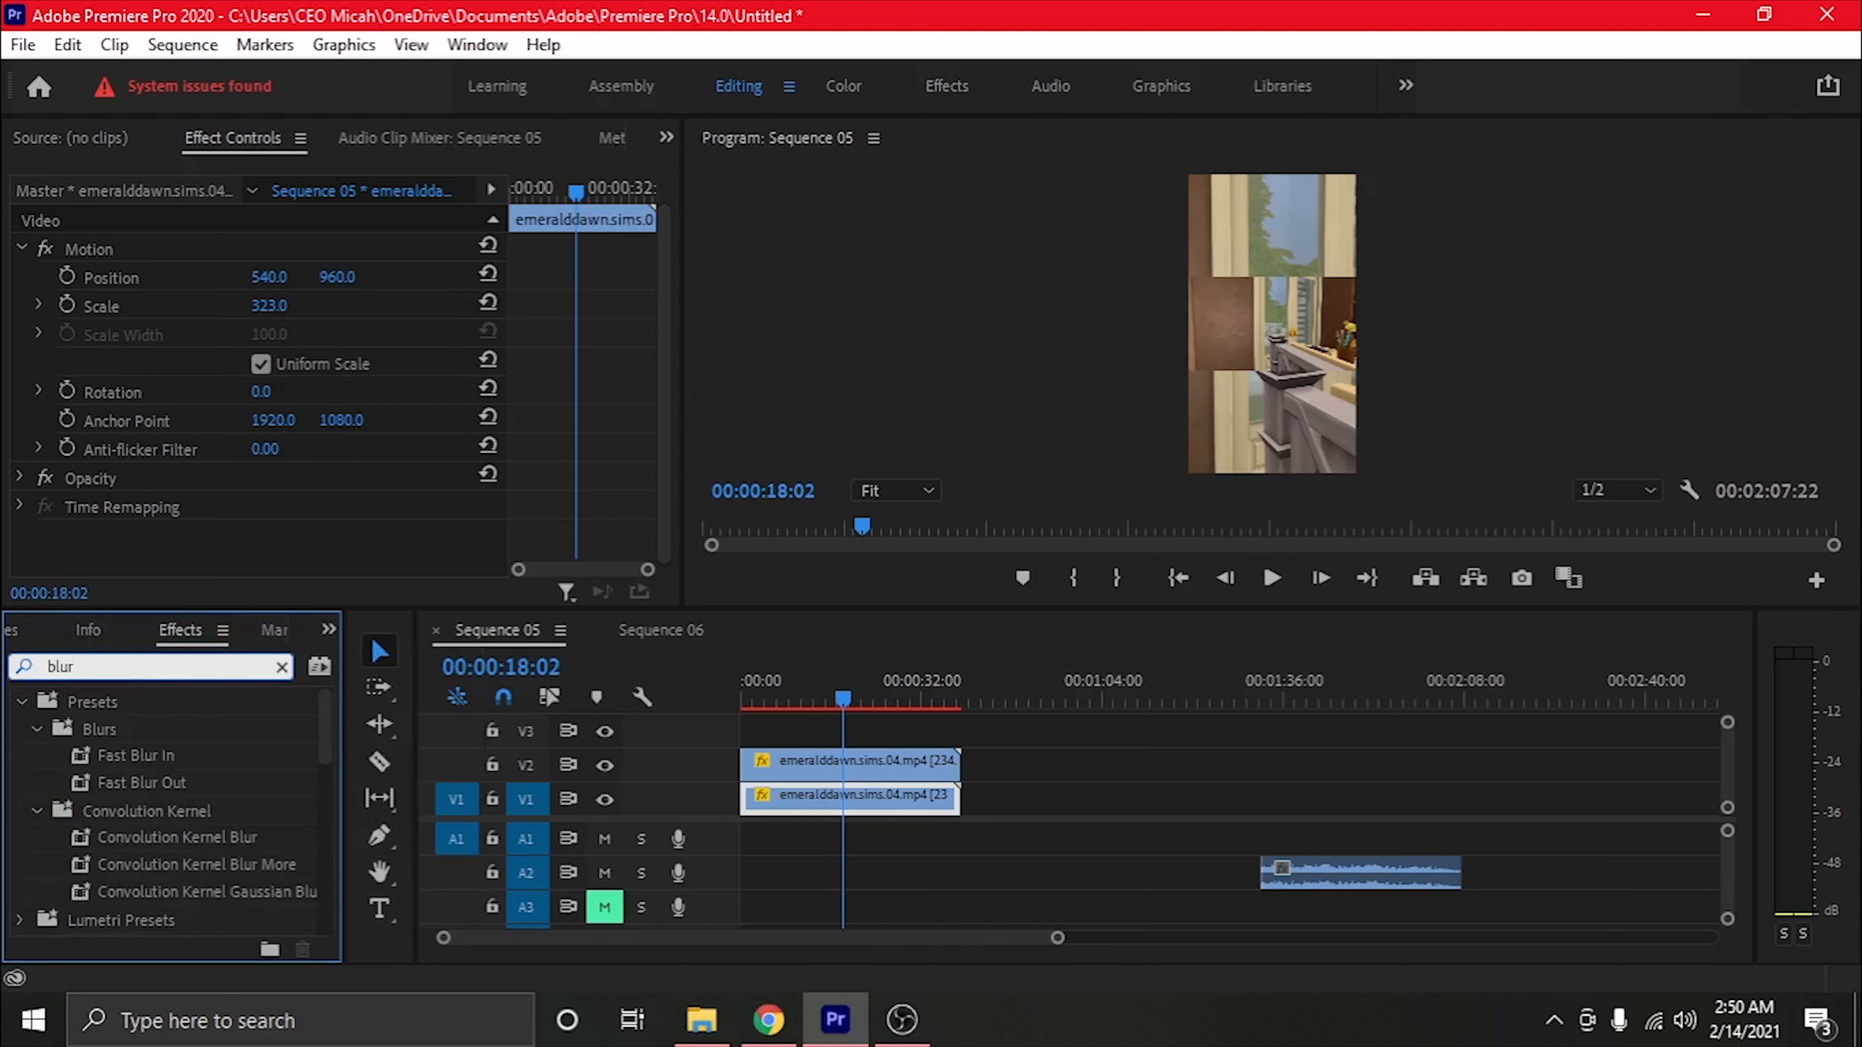
scroll(217, 848, down, 3)
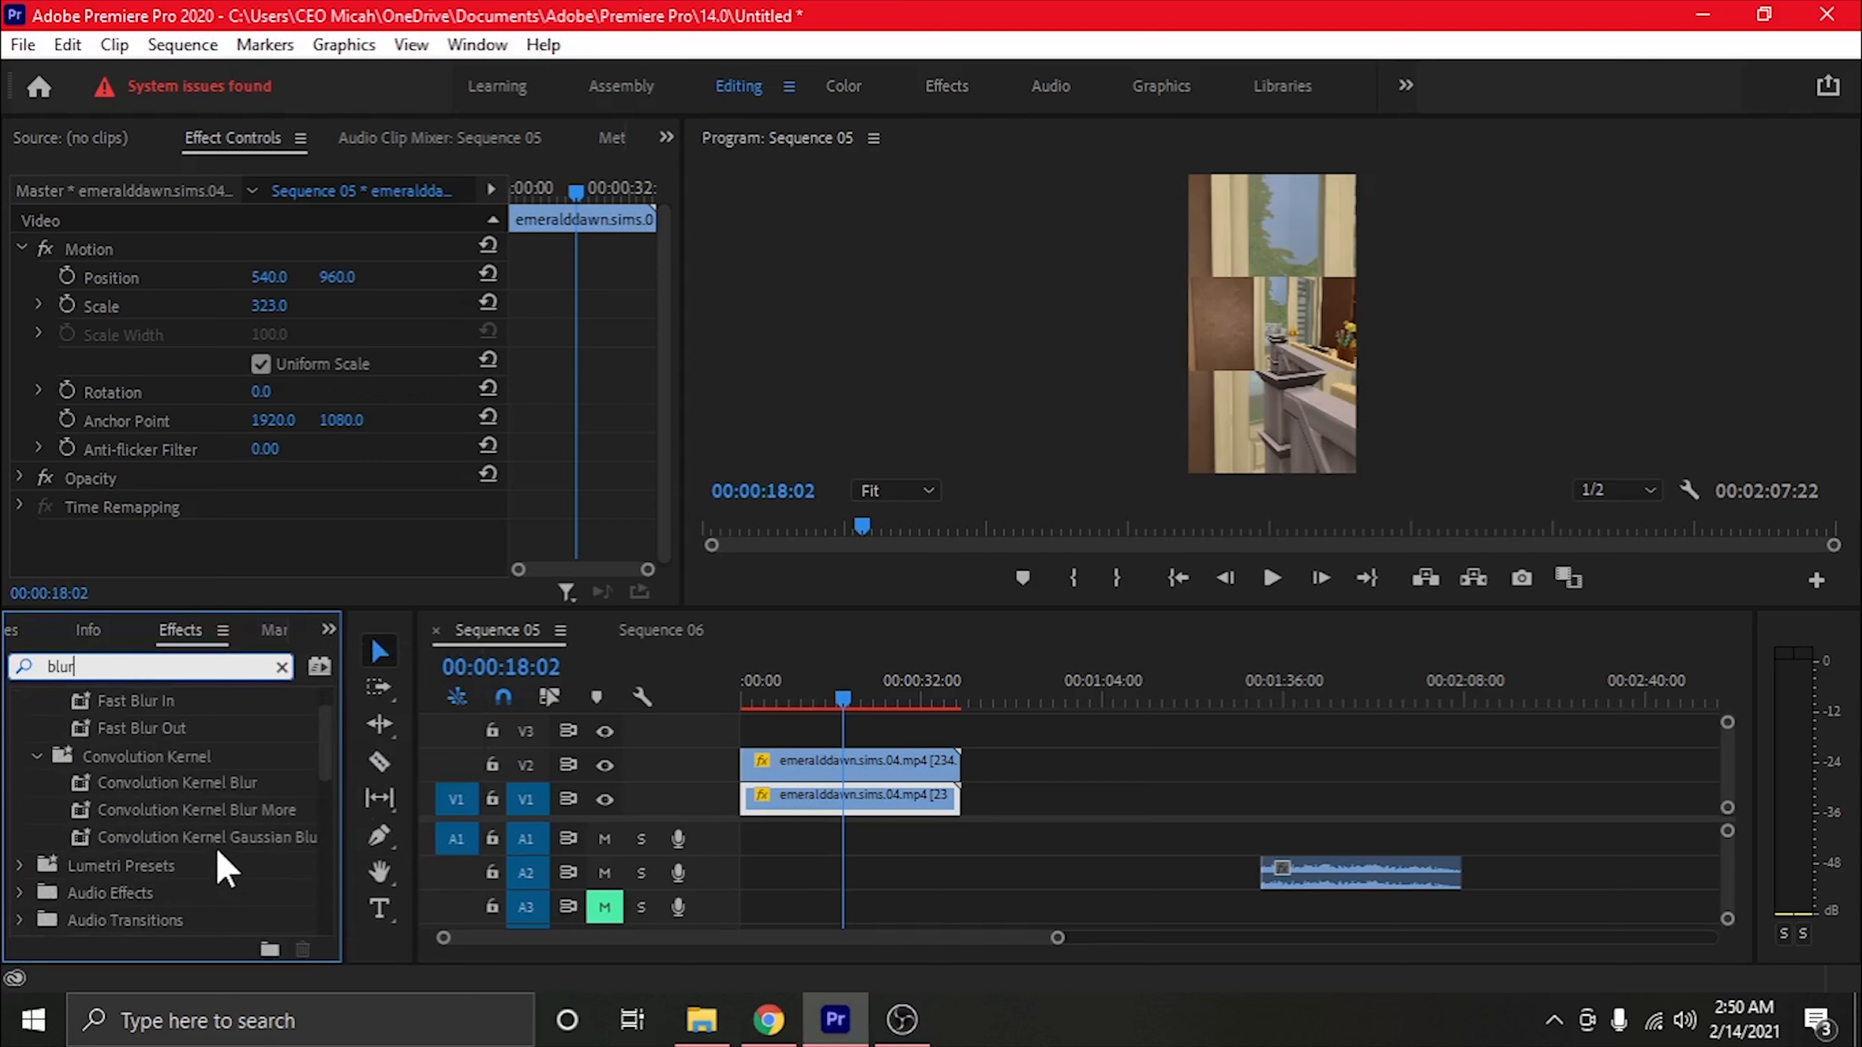
scroll(220, 862, down, 3)
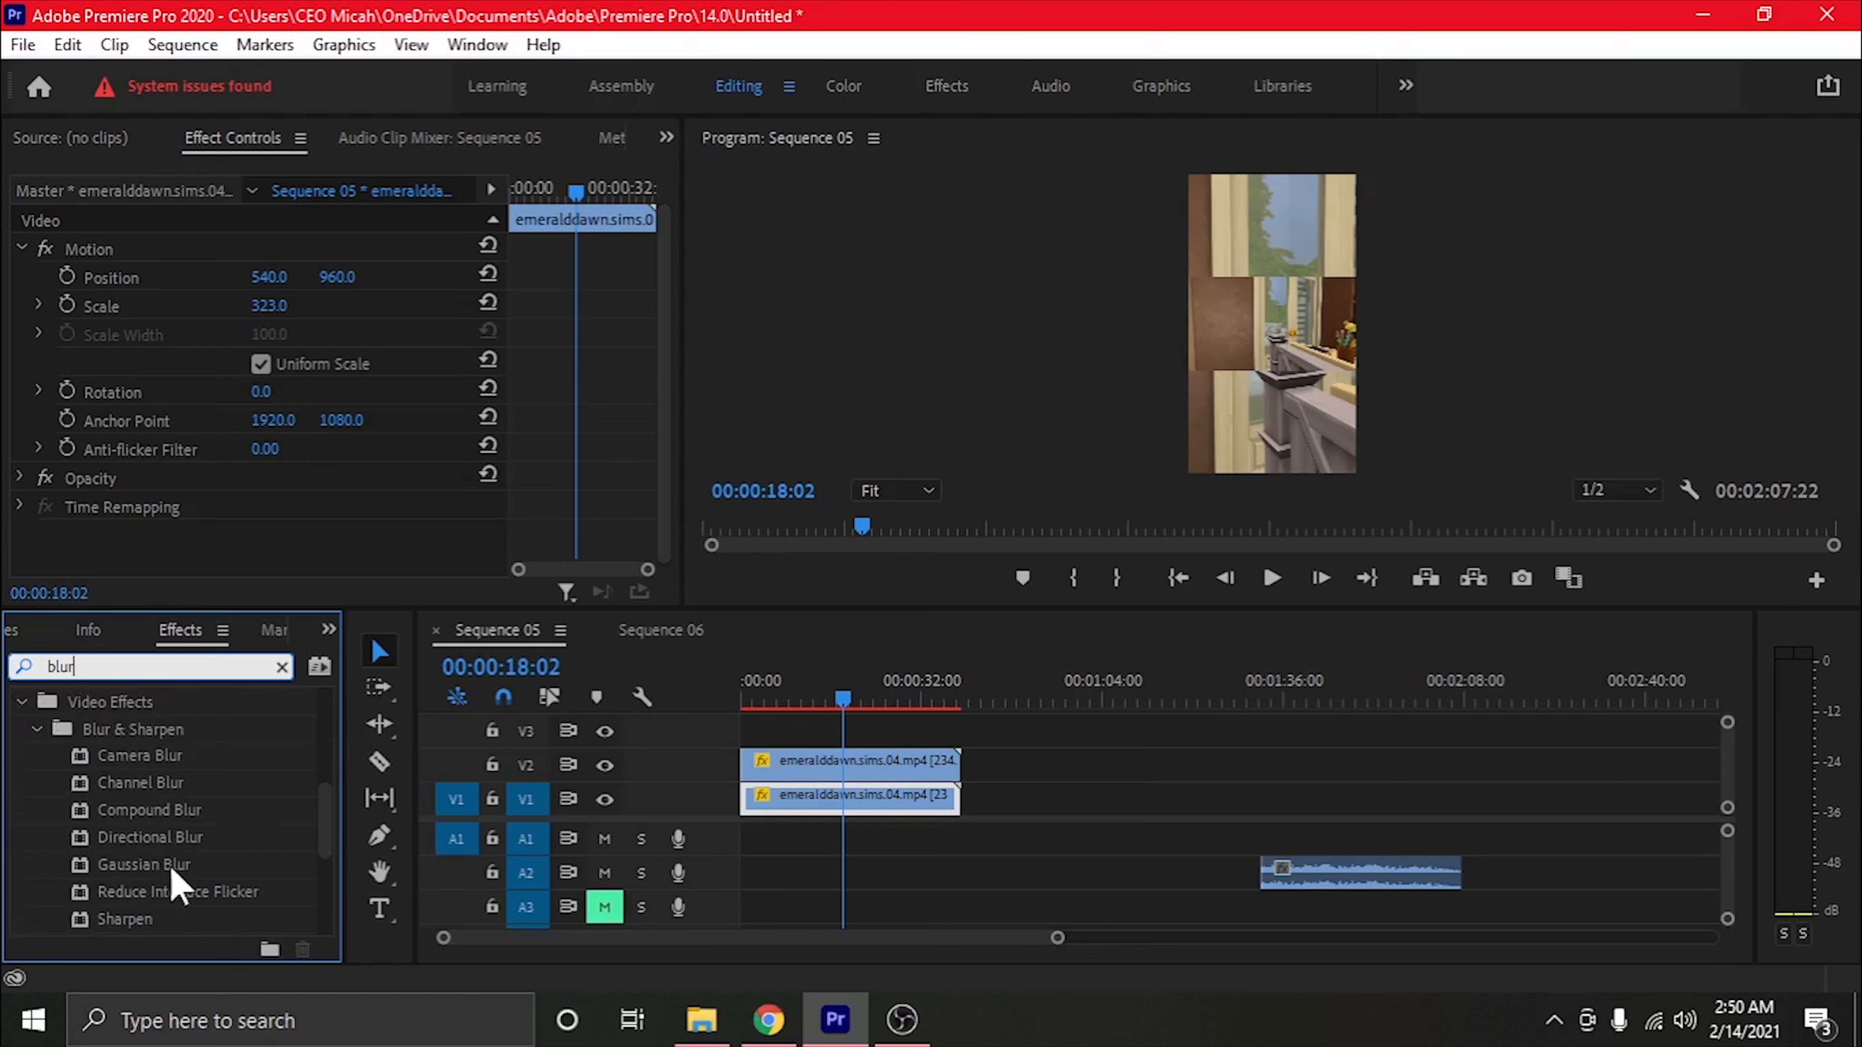
click(143, 869)
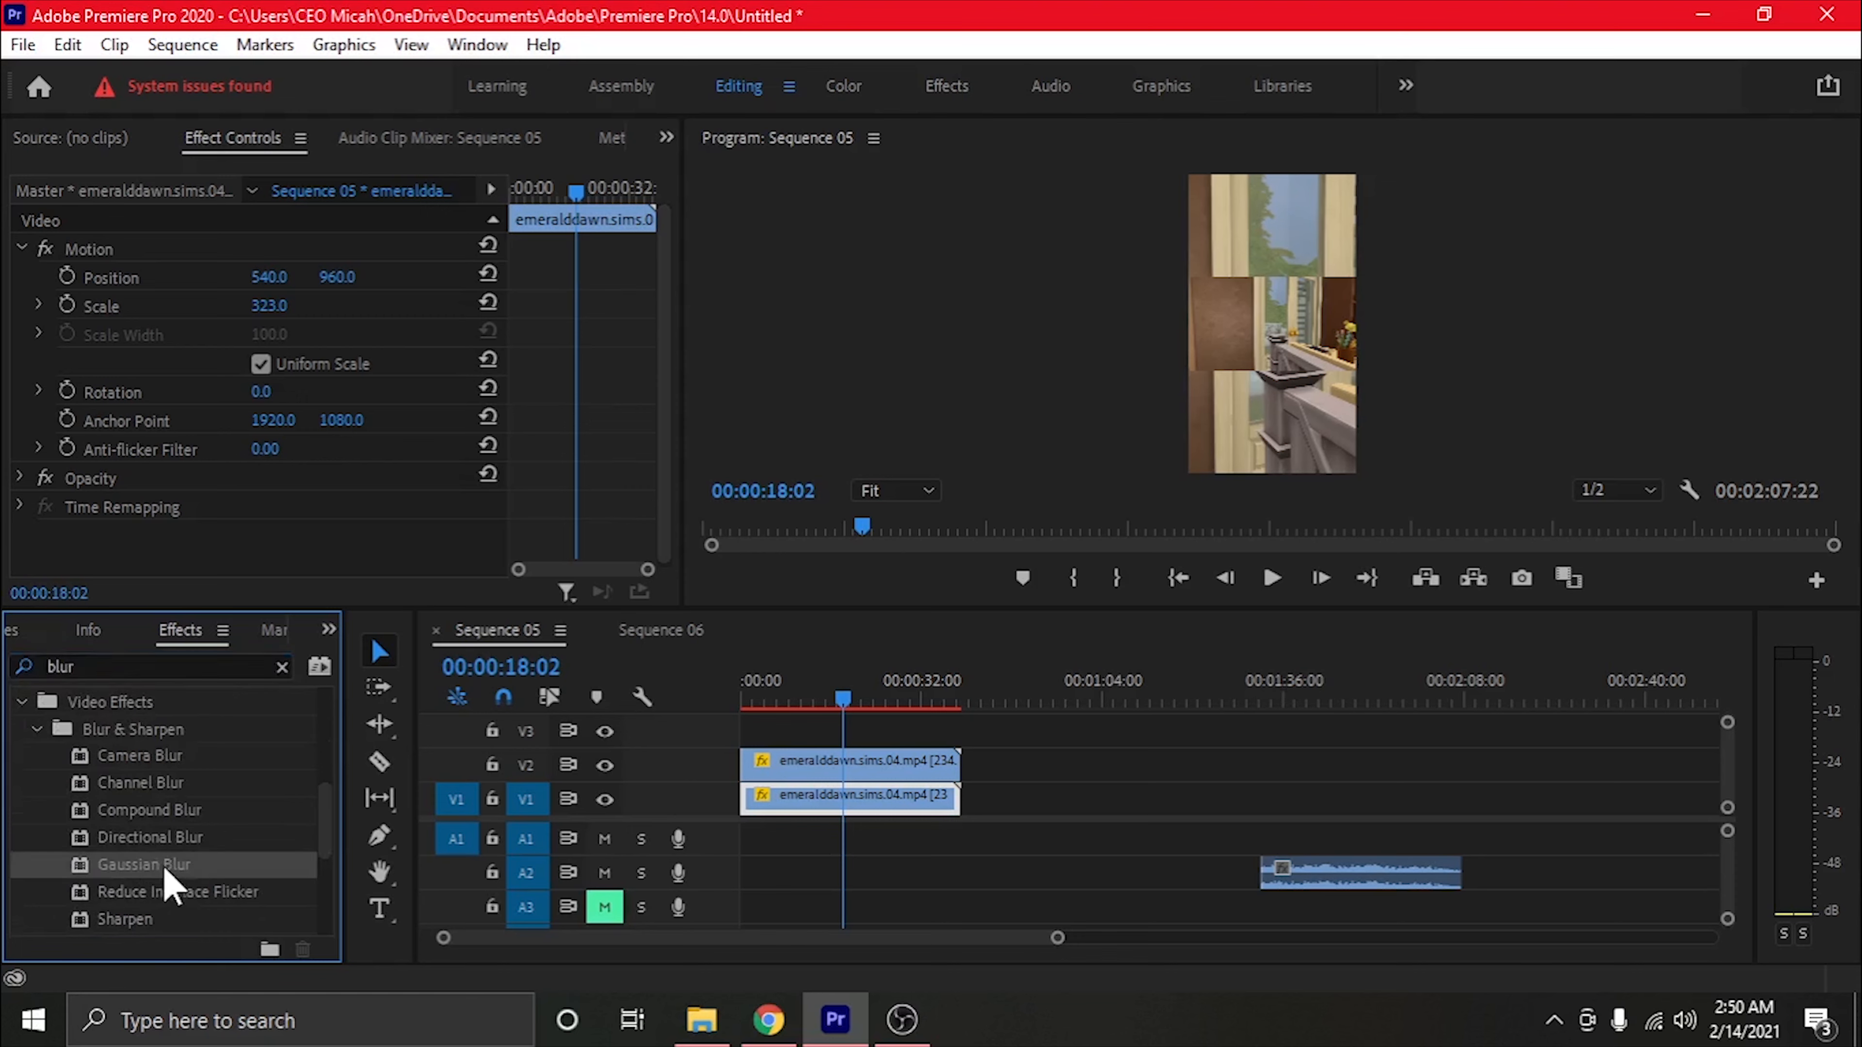
drag(167, 875, 866, 807)
Set the V1 clip's Gaussian Blur blurriness to 60 and check the frame at 00:00:30:10
drag(665, 416, 671, 514)
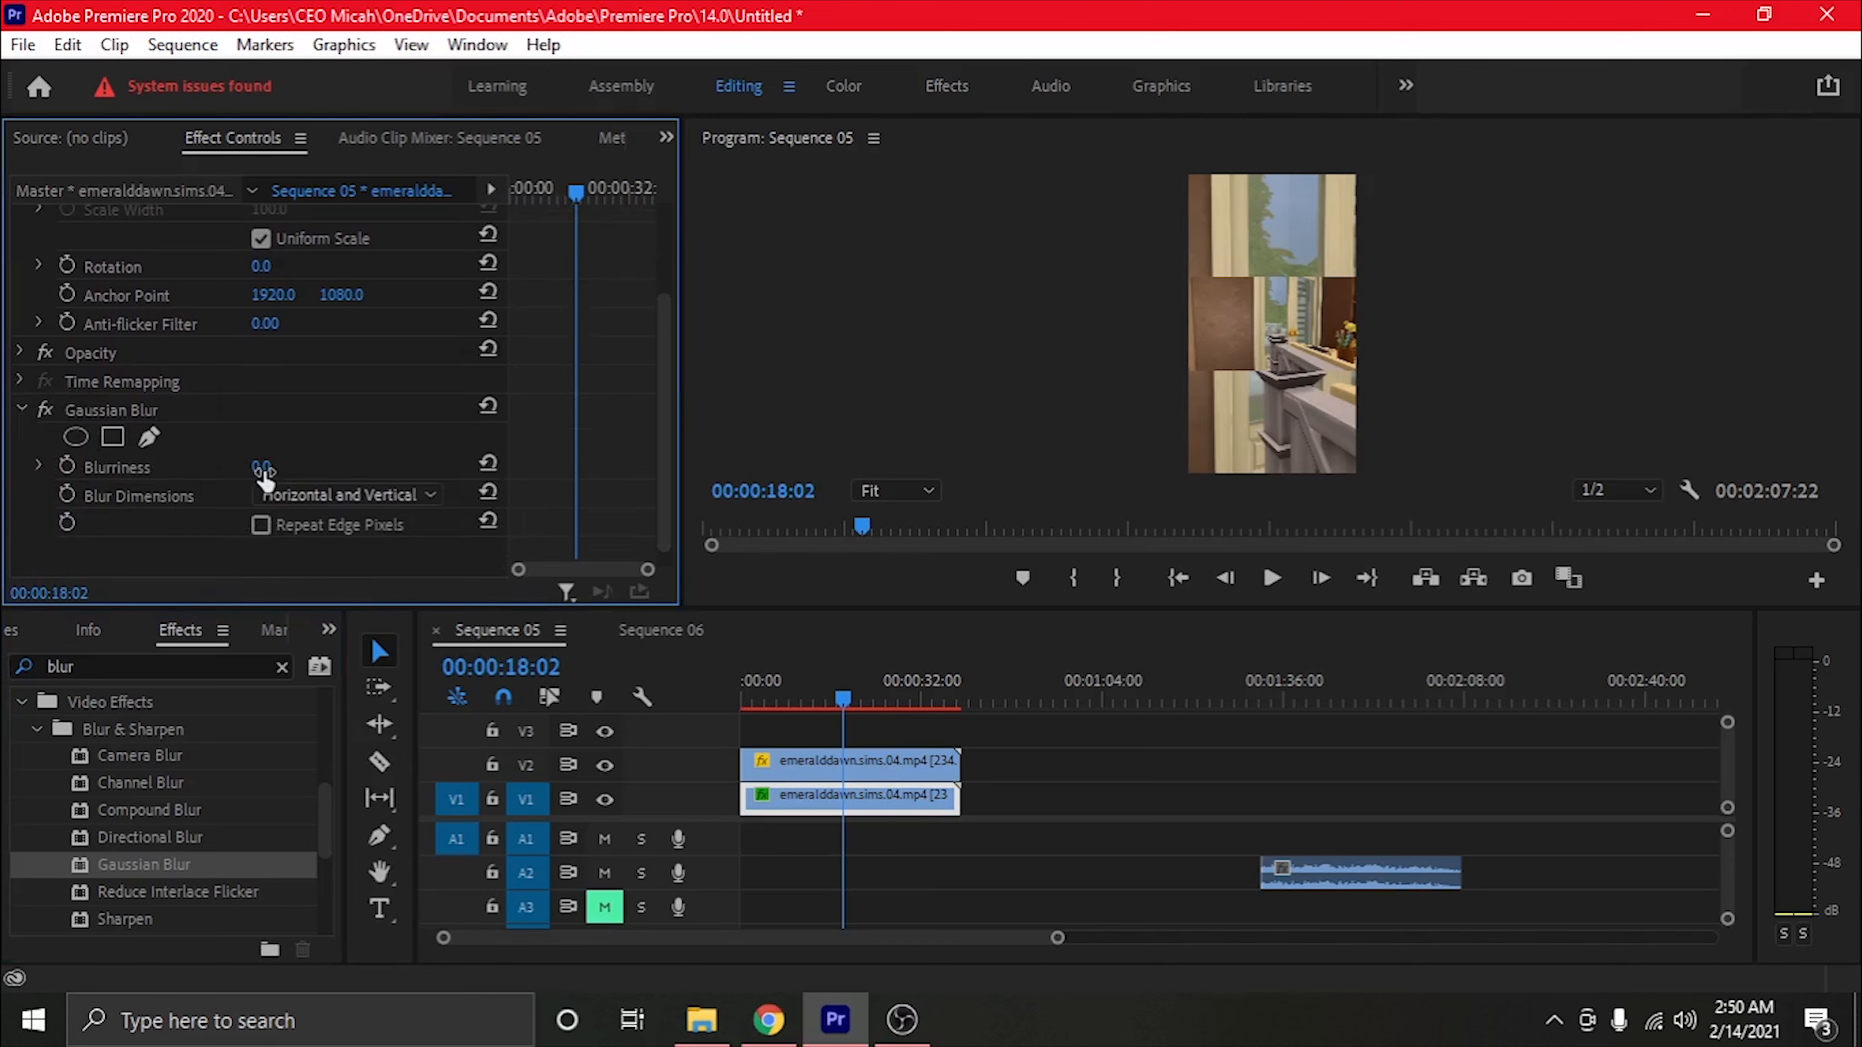
drag(263, 474, 312, 475)
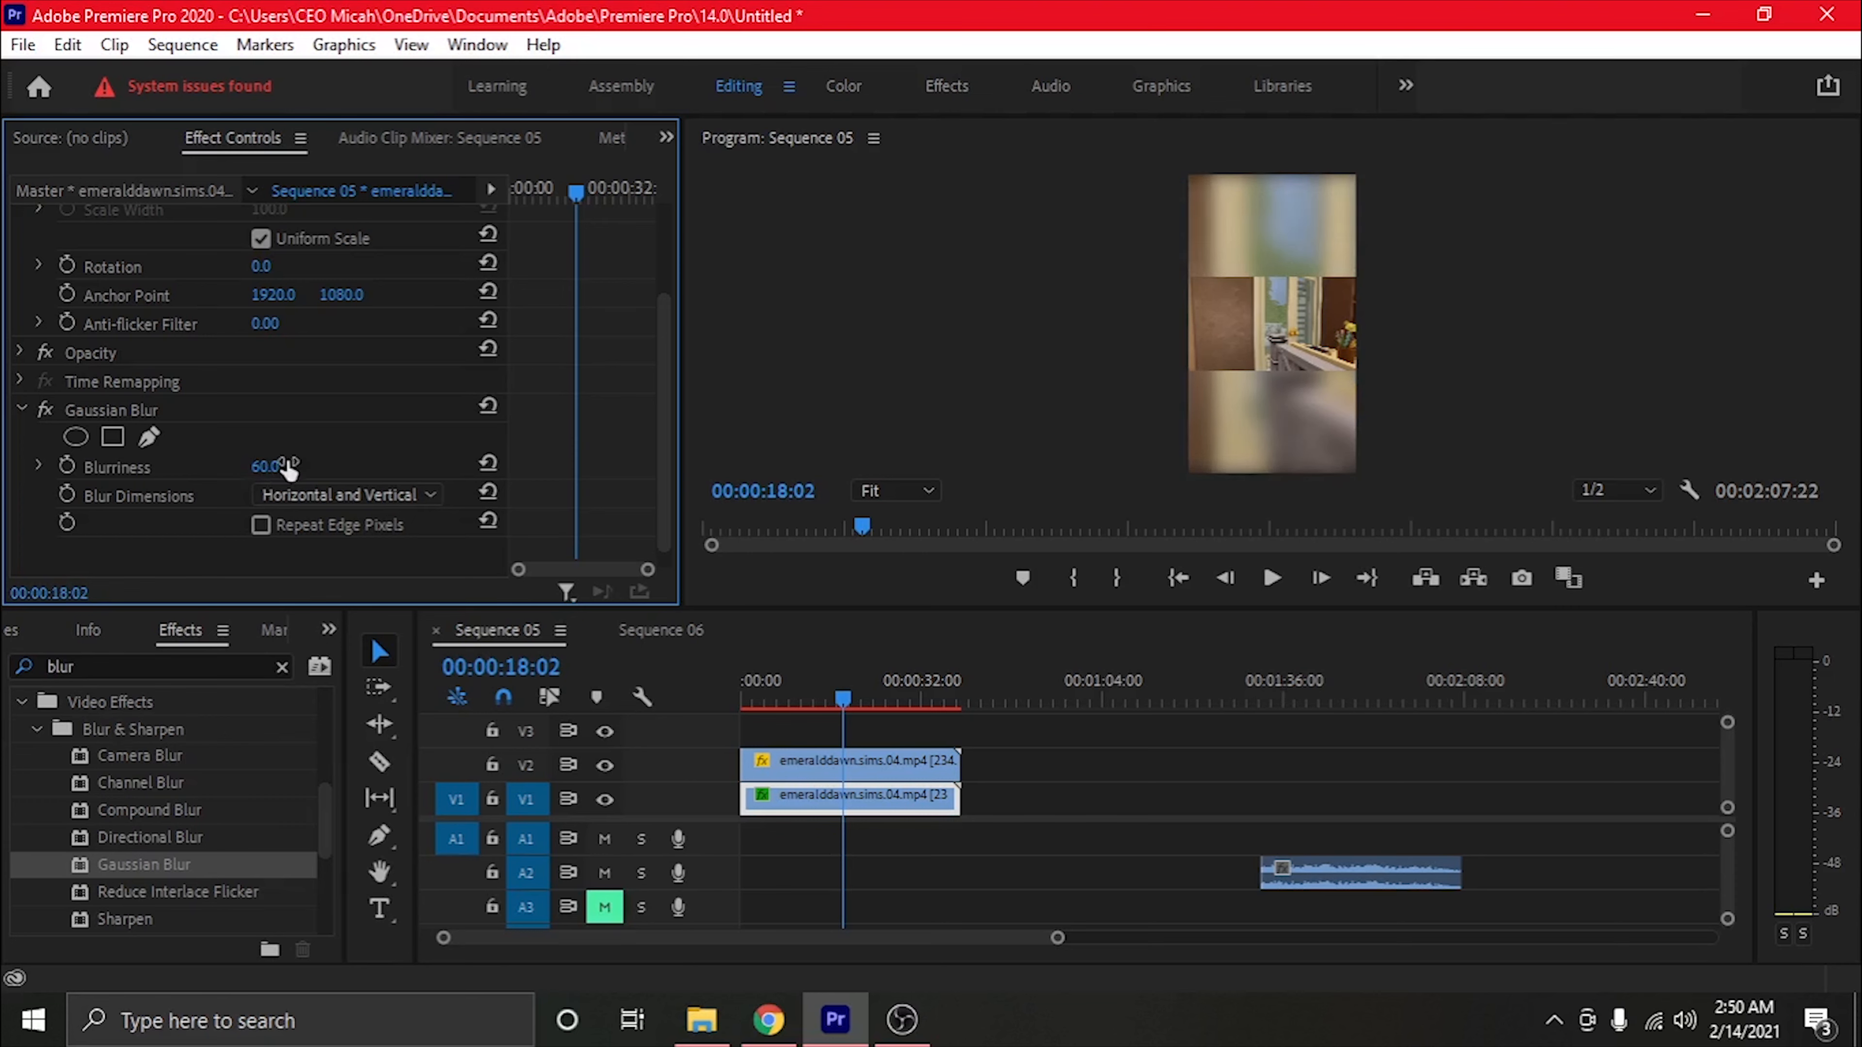
drag(849, 702, 911, 708)
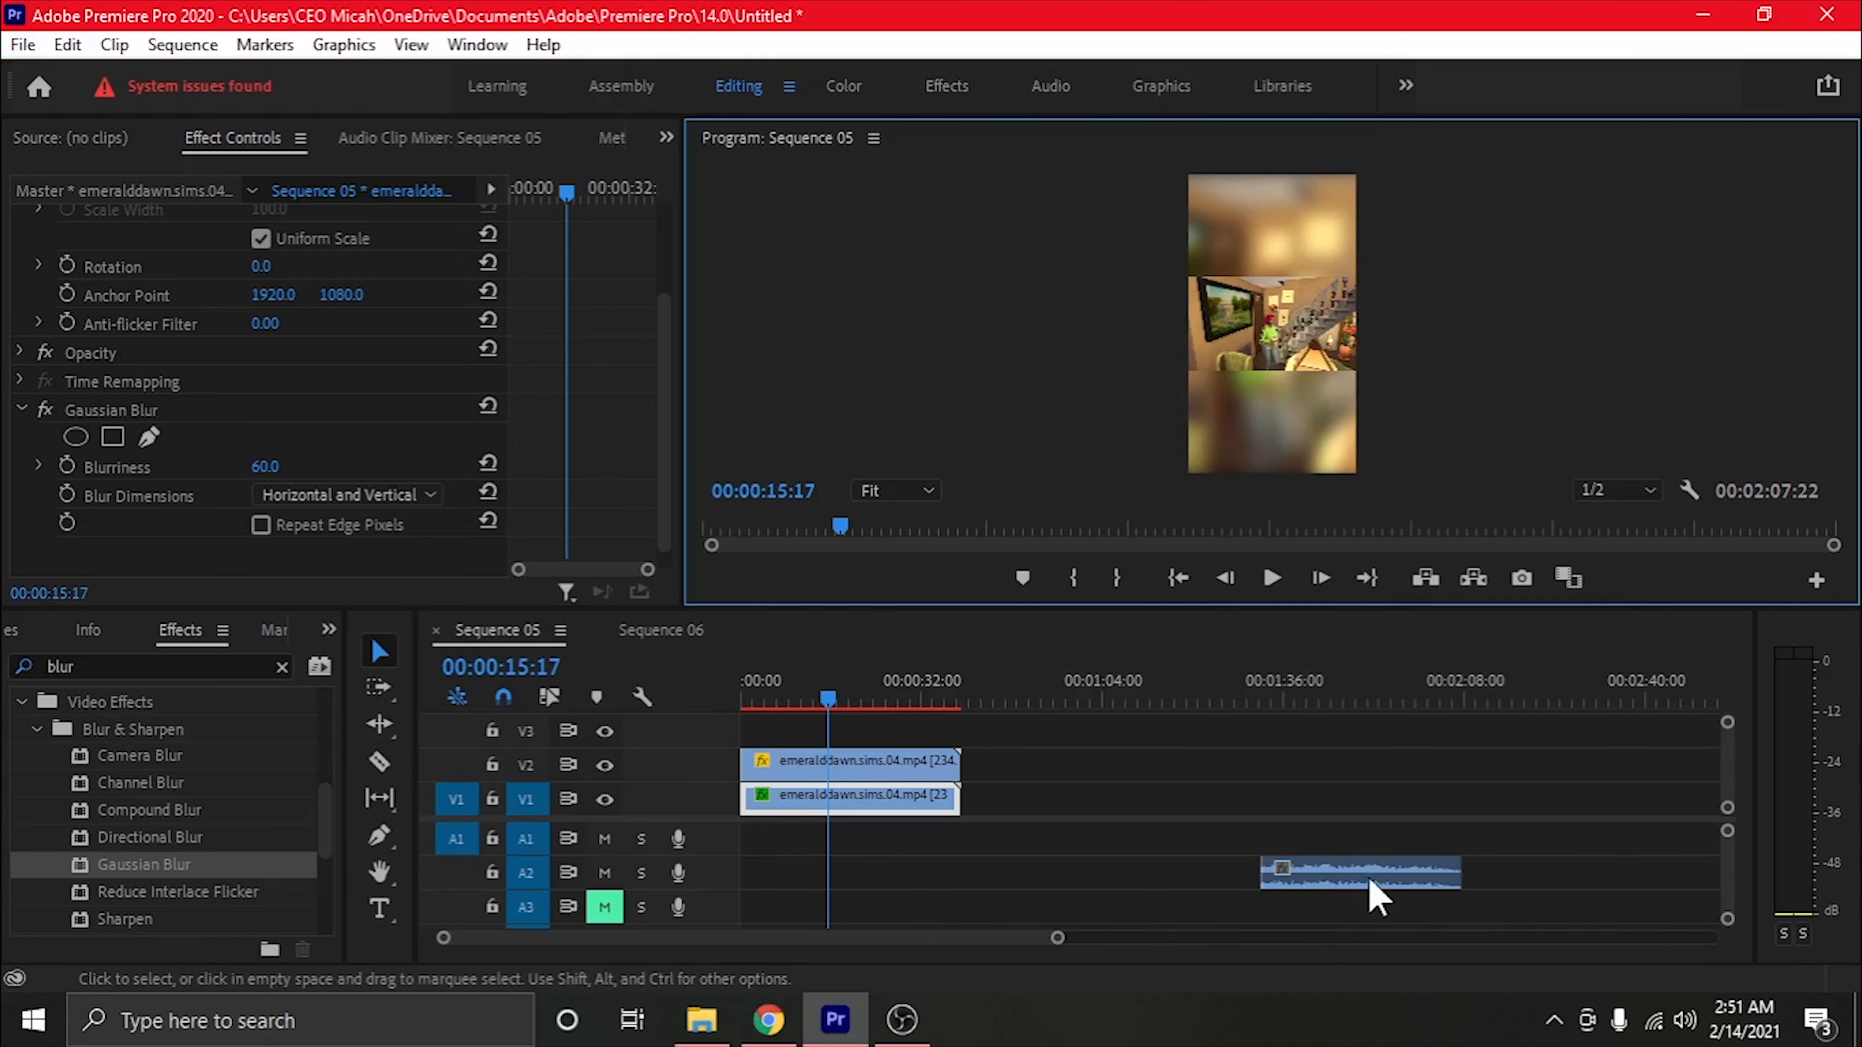
Move the audio clip to the start of A1 and extend its end to match the video clips
drag(1372, 875, 798, 841)
drag(950, 840, 959, 840)
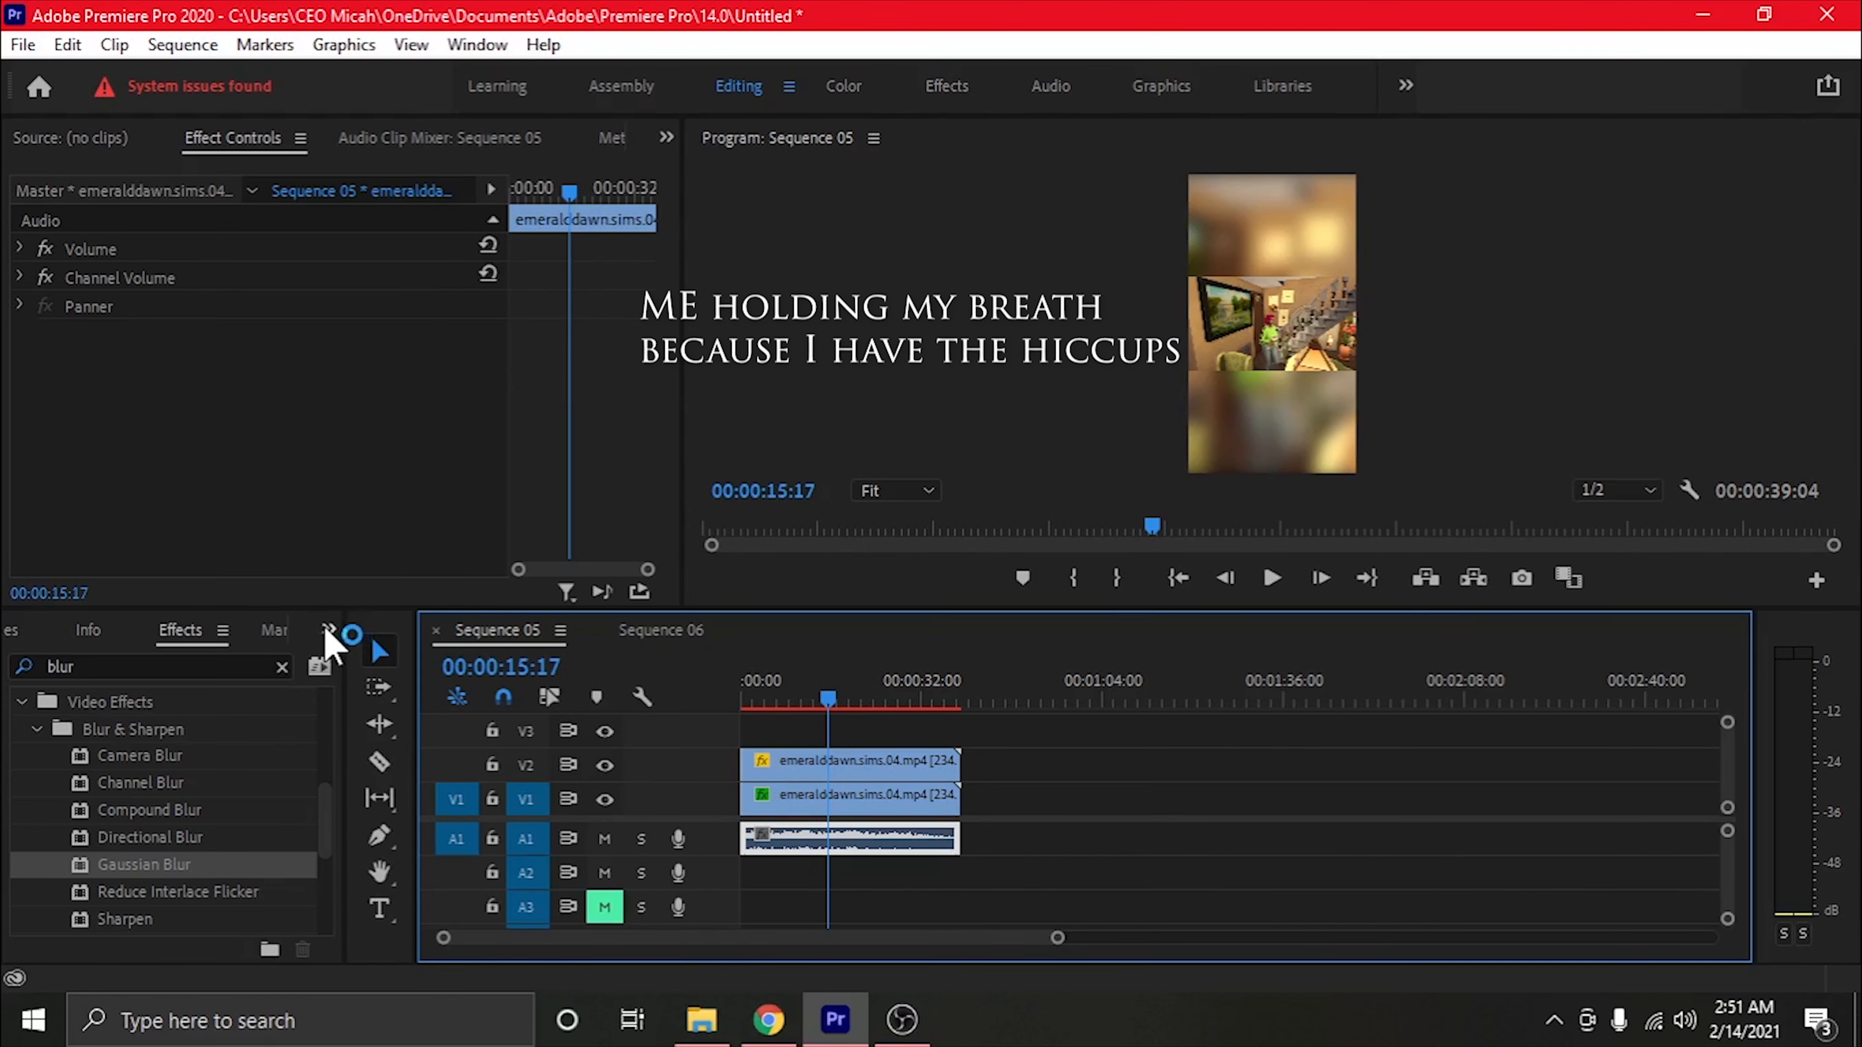
Collapse the Video Effects and Video Transitions folders and dismiss the Creative Cloud notification
click(36, 730)
click(21, 702)
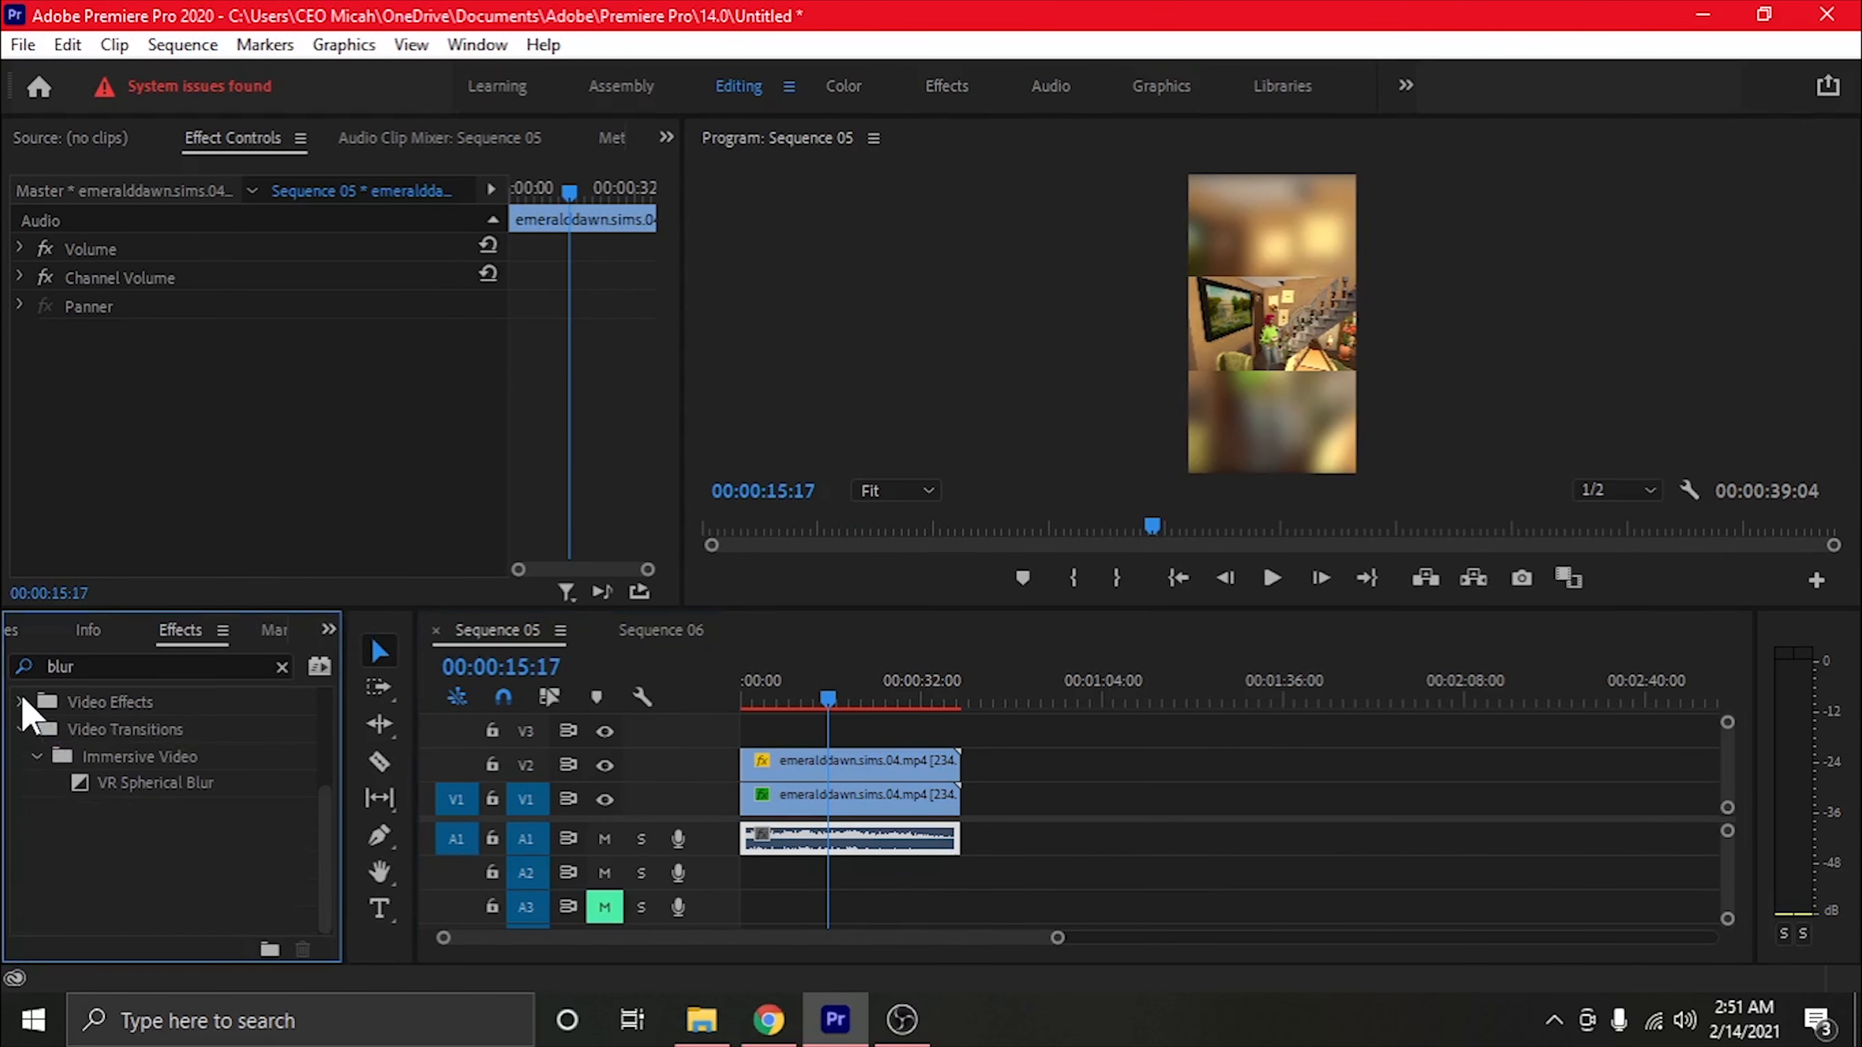
click(20, 731)
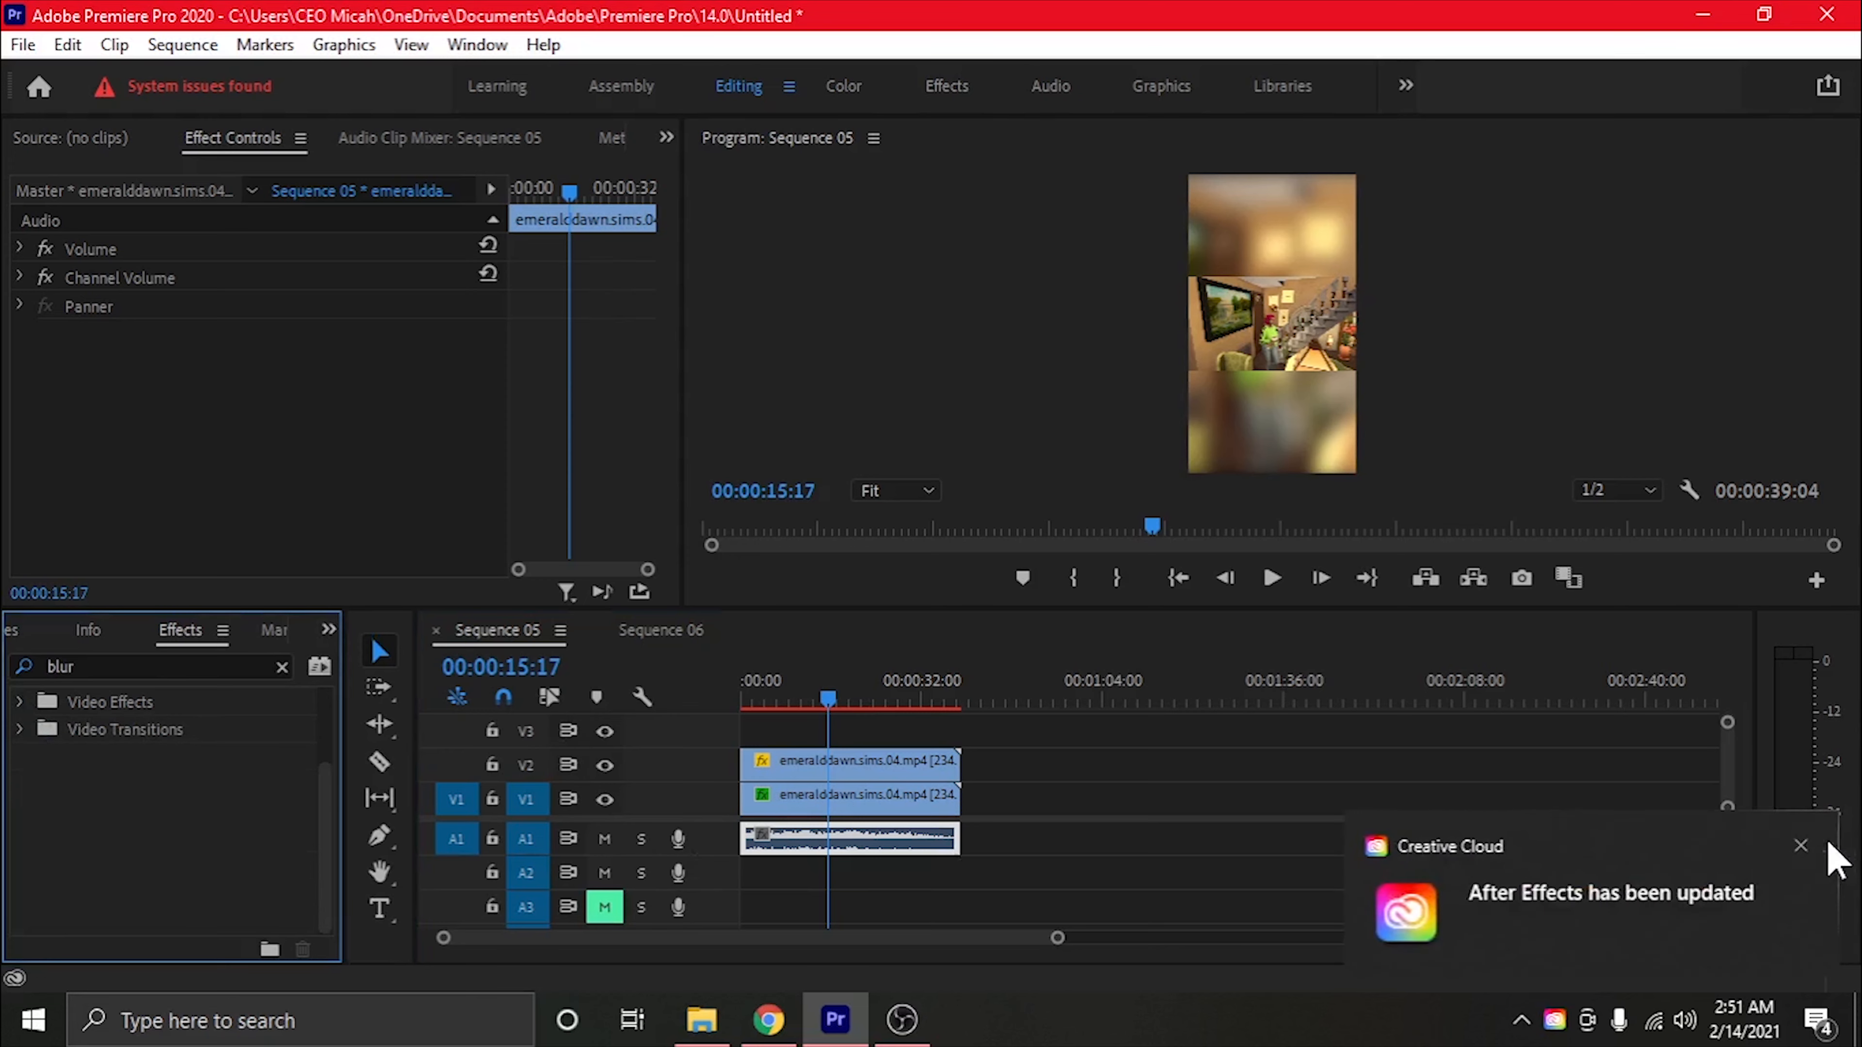
click(1801, 846)
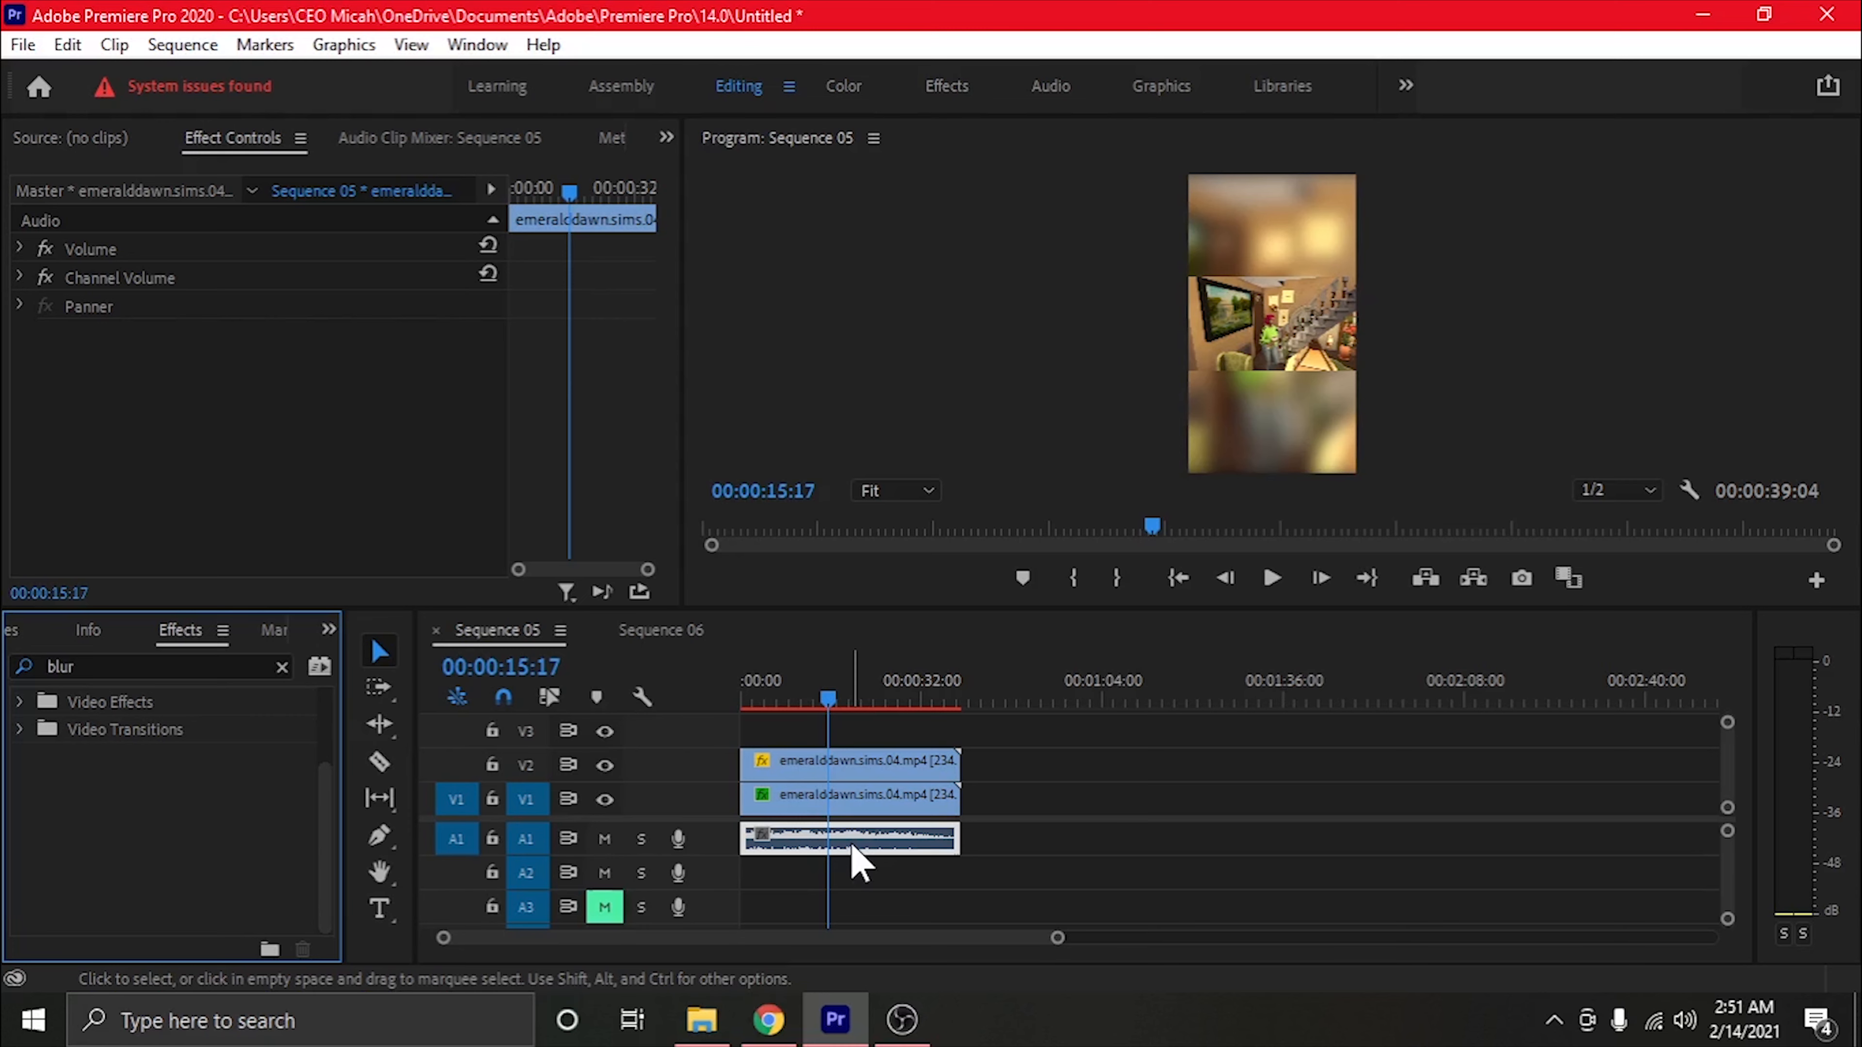
Open the media export settings for Sequence 05
click(23, 45)
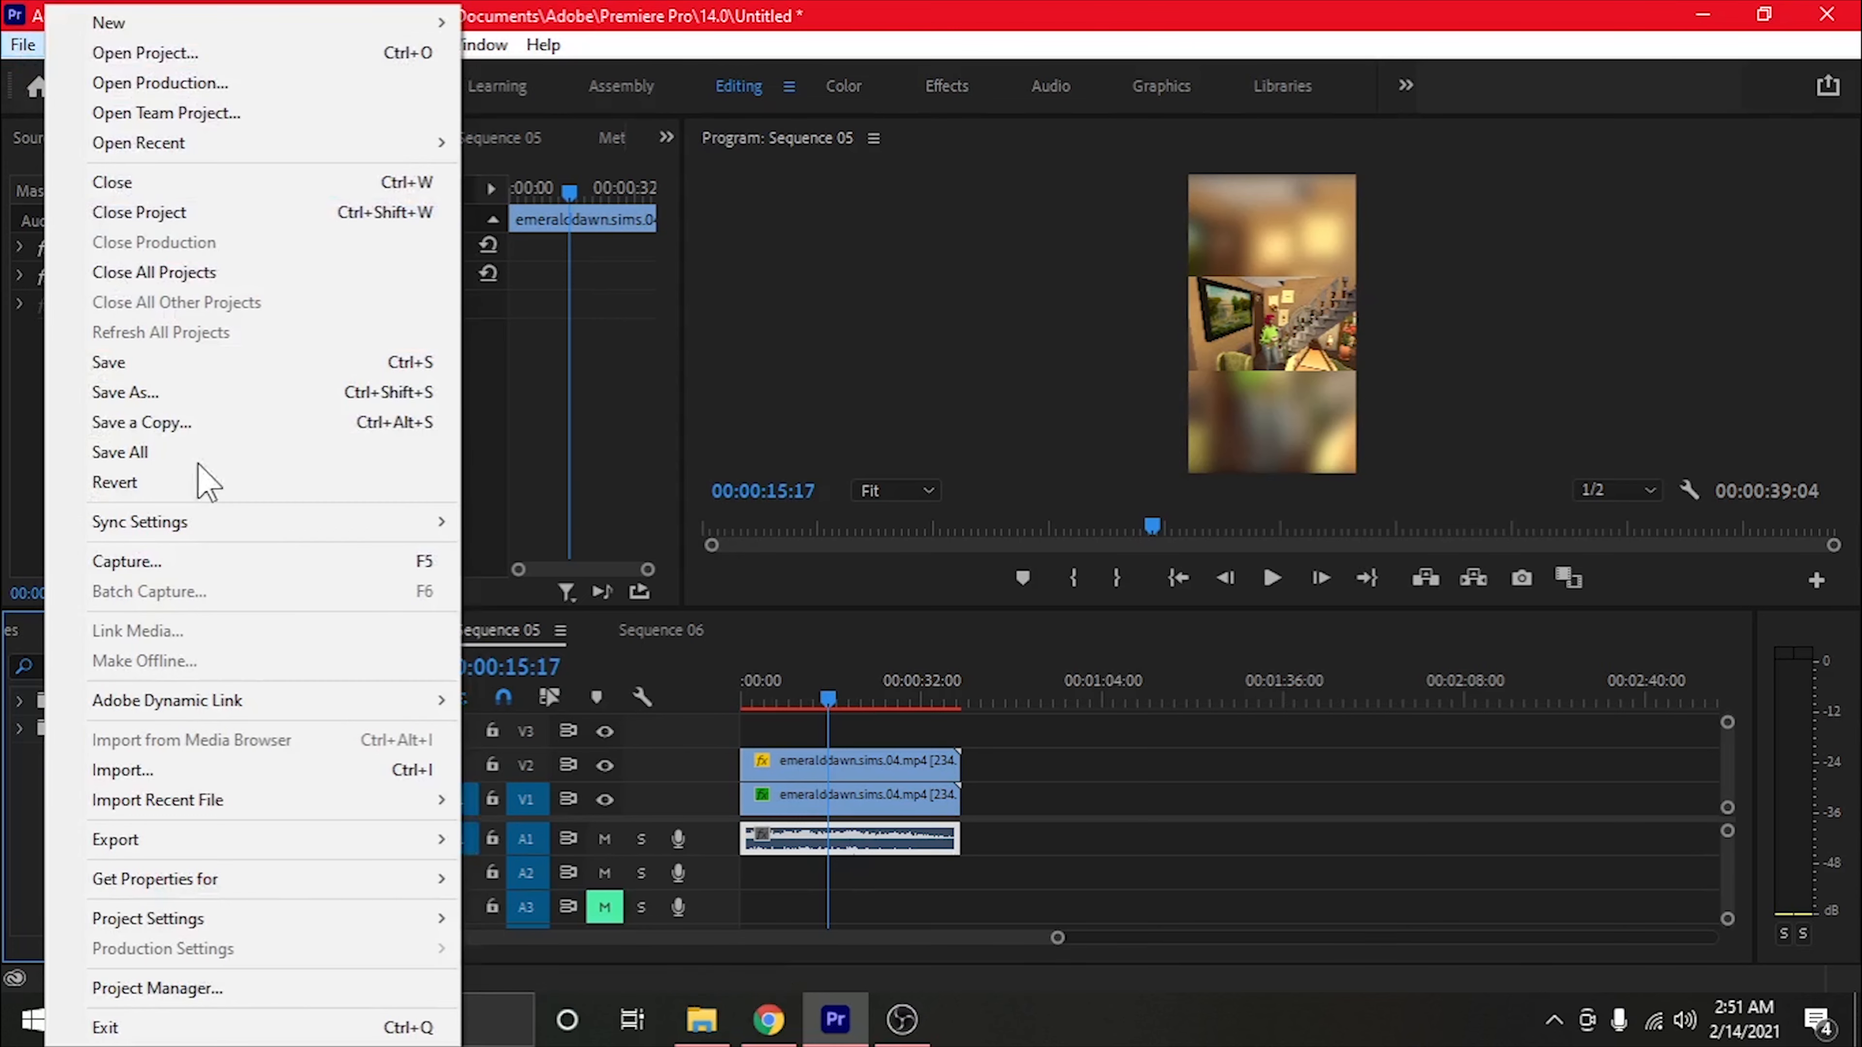
mouse_move(213, 851)
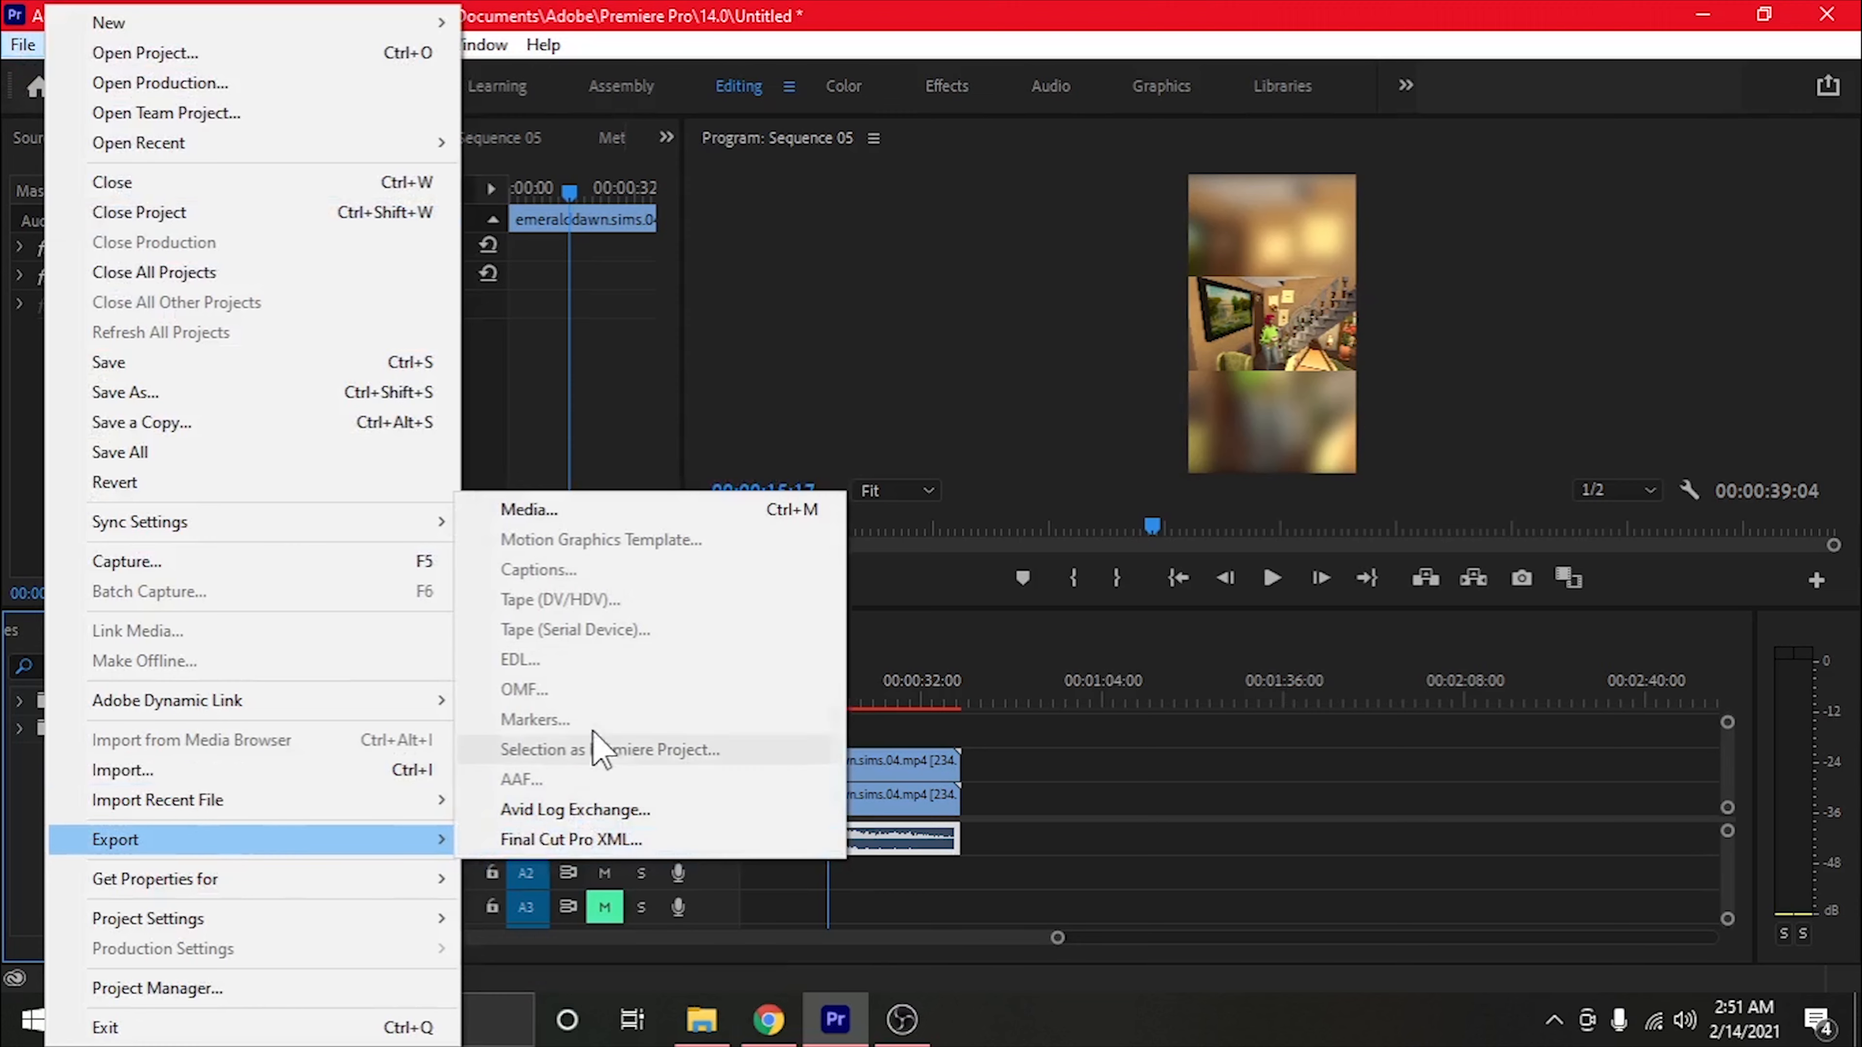
click(571, 513)
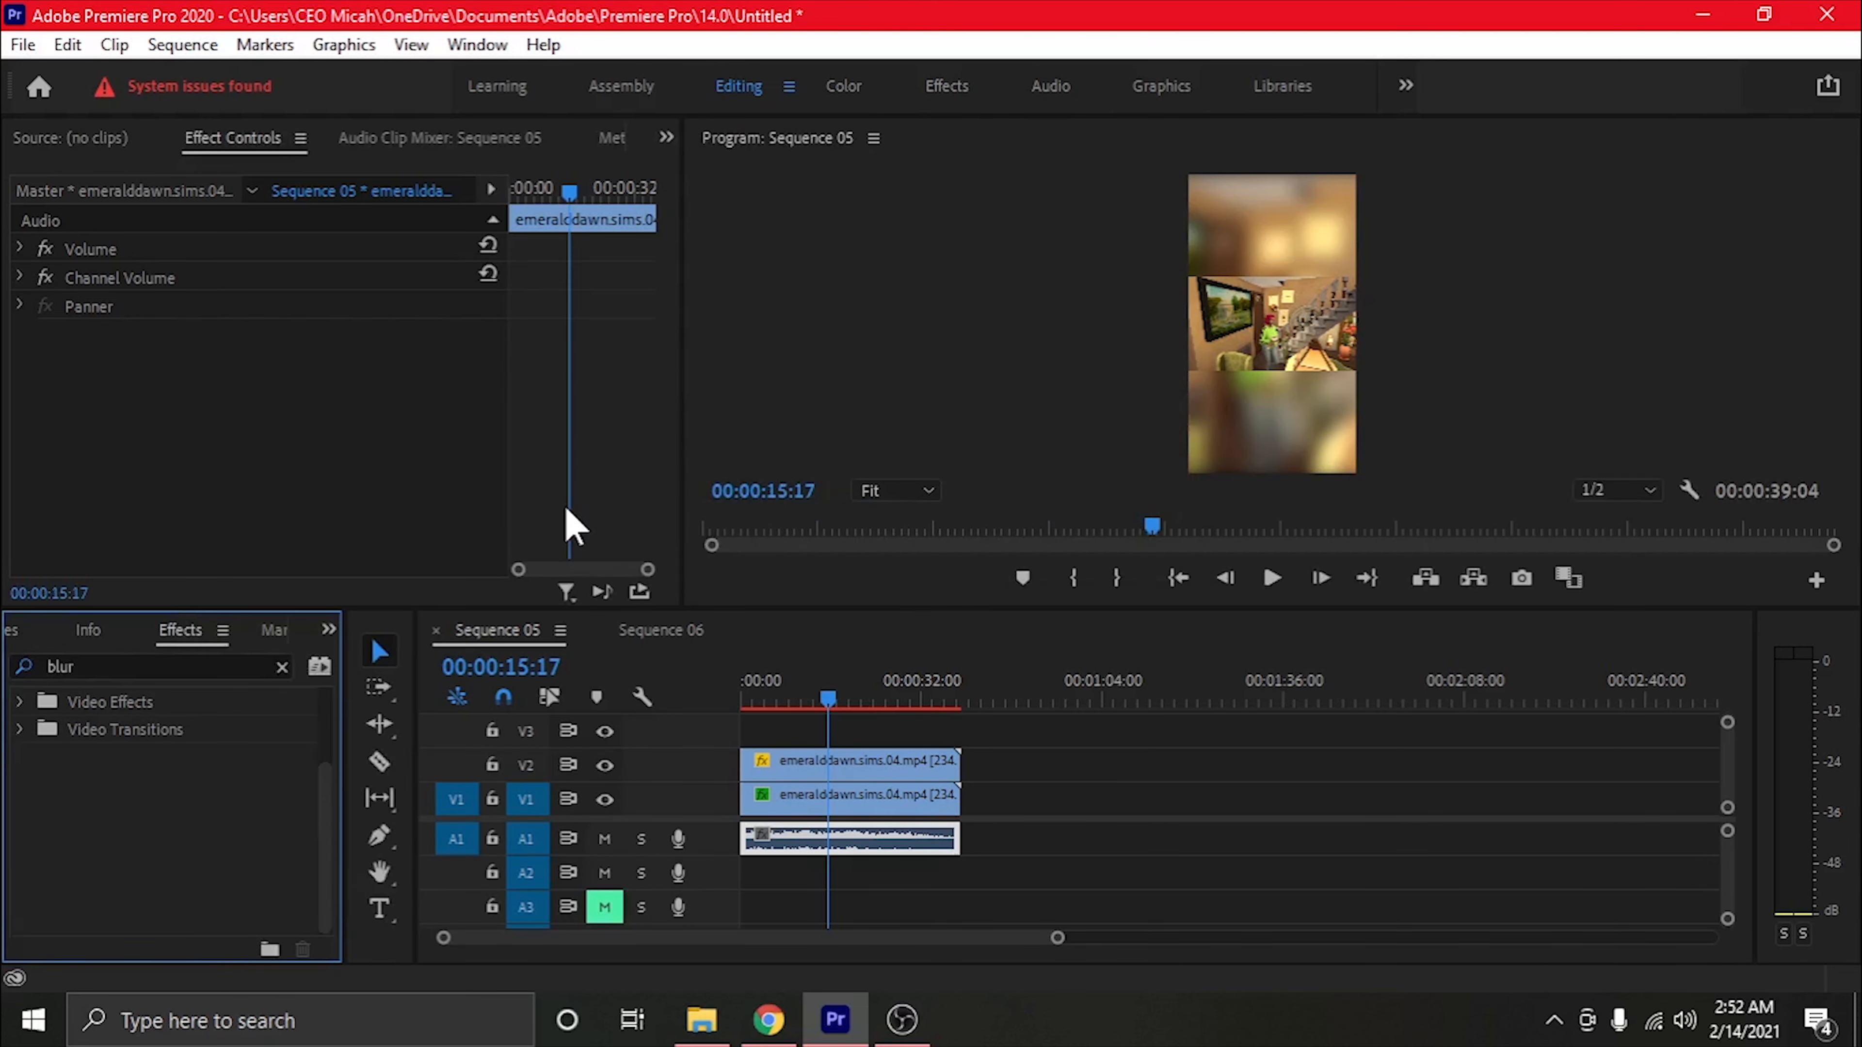
key(ctrl+m)
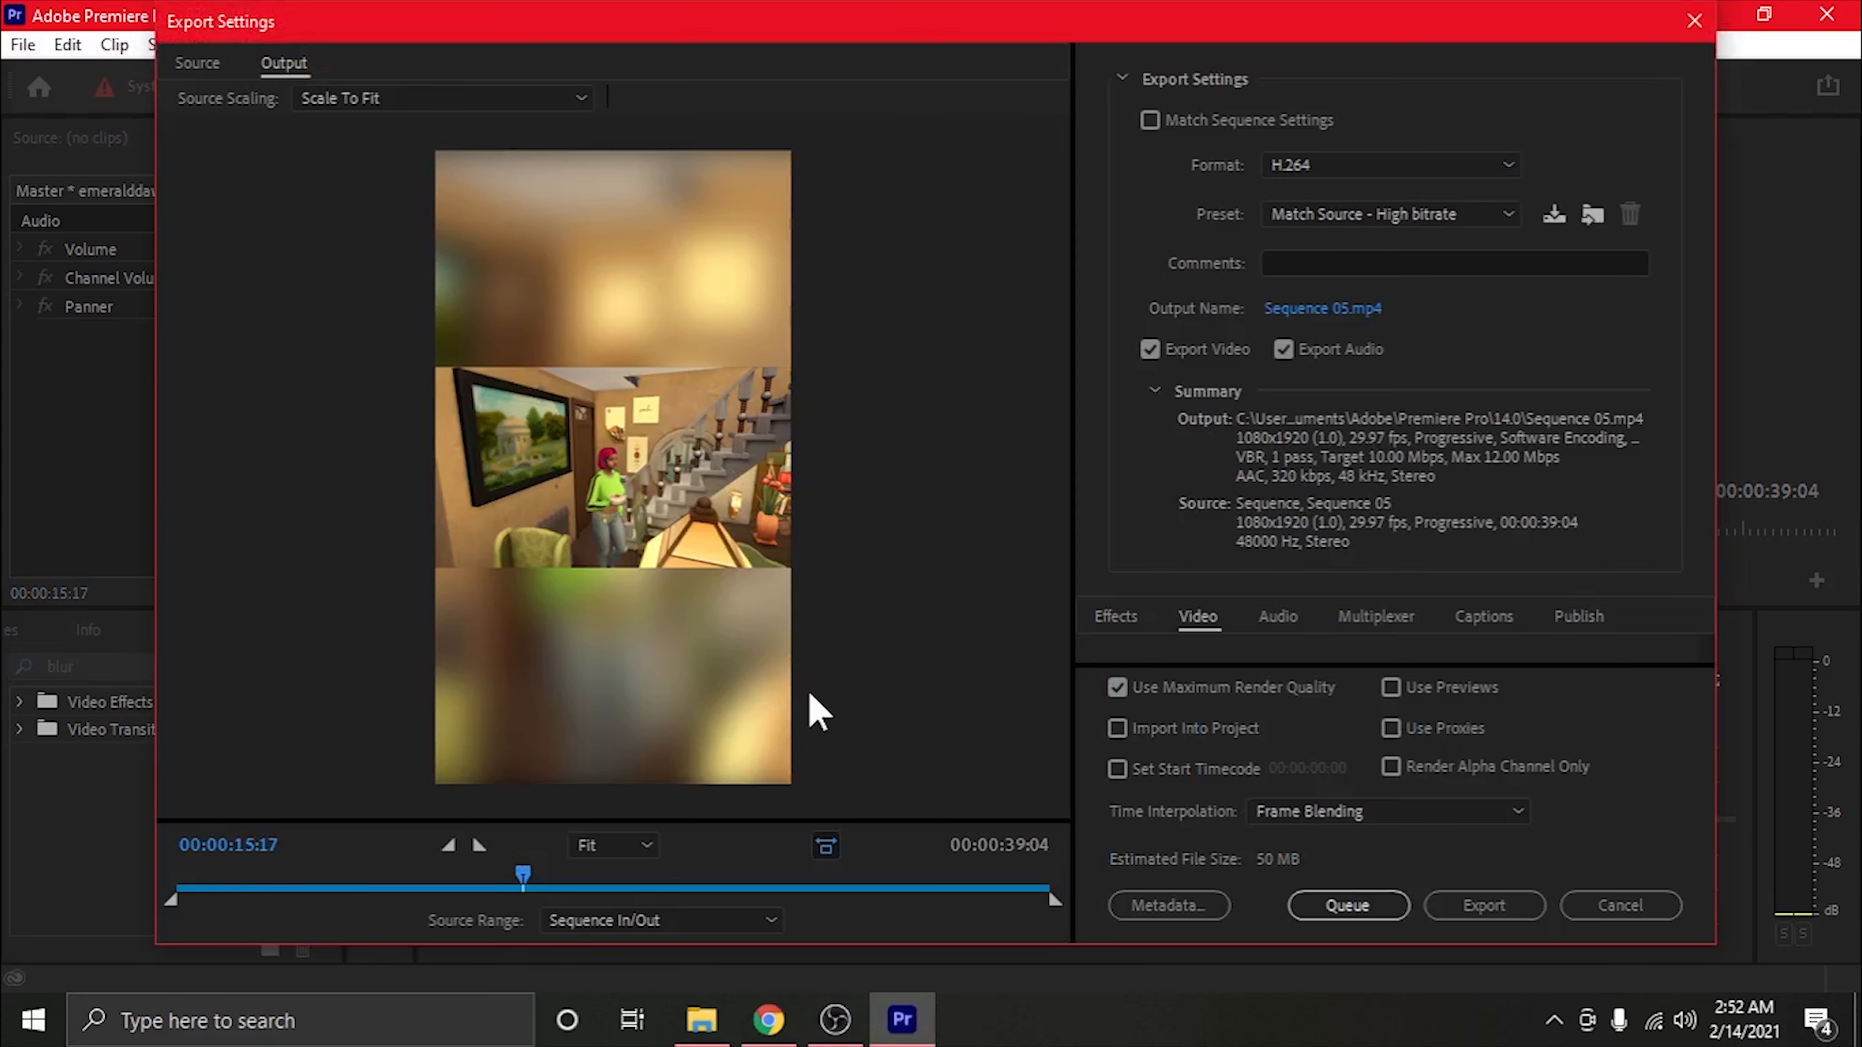
Try Match Sequence Settings, turn it off again and choose the YouTube 2160p 4K Ultra HD export preset
click(1149, 121)
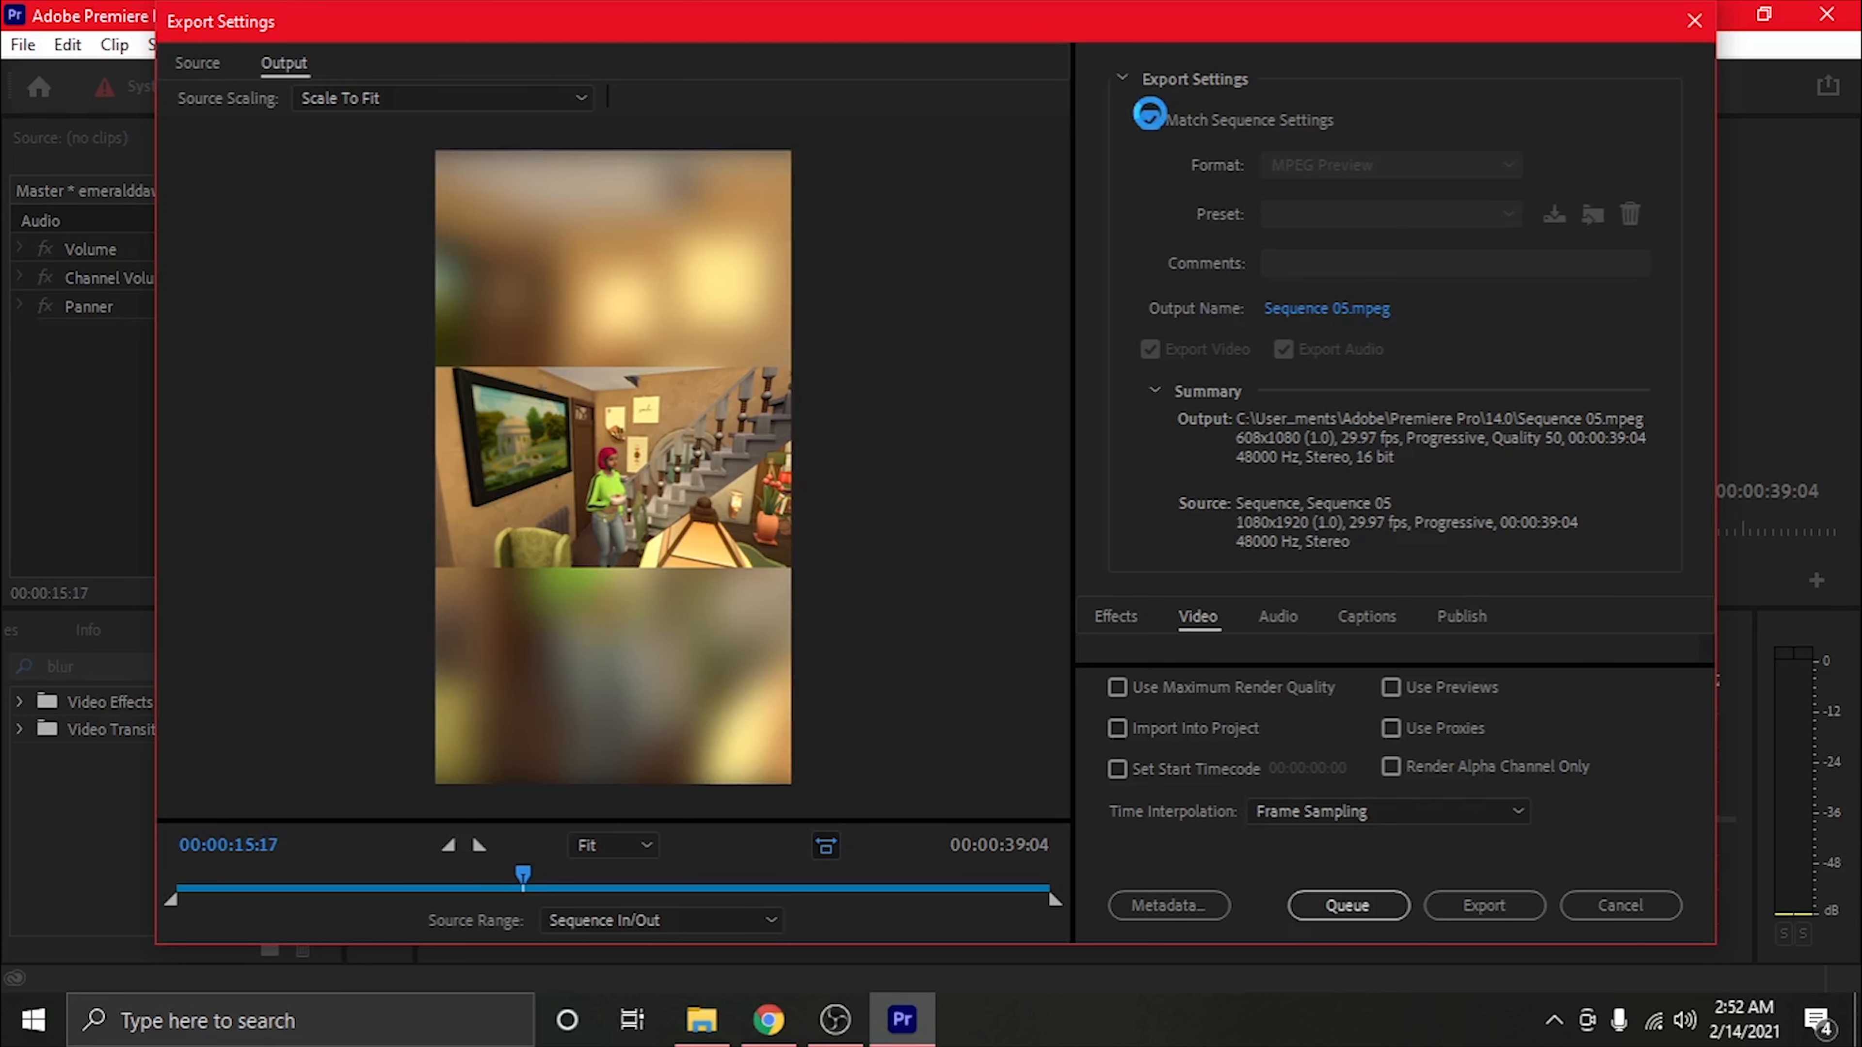
click(1150, 120)
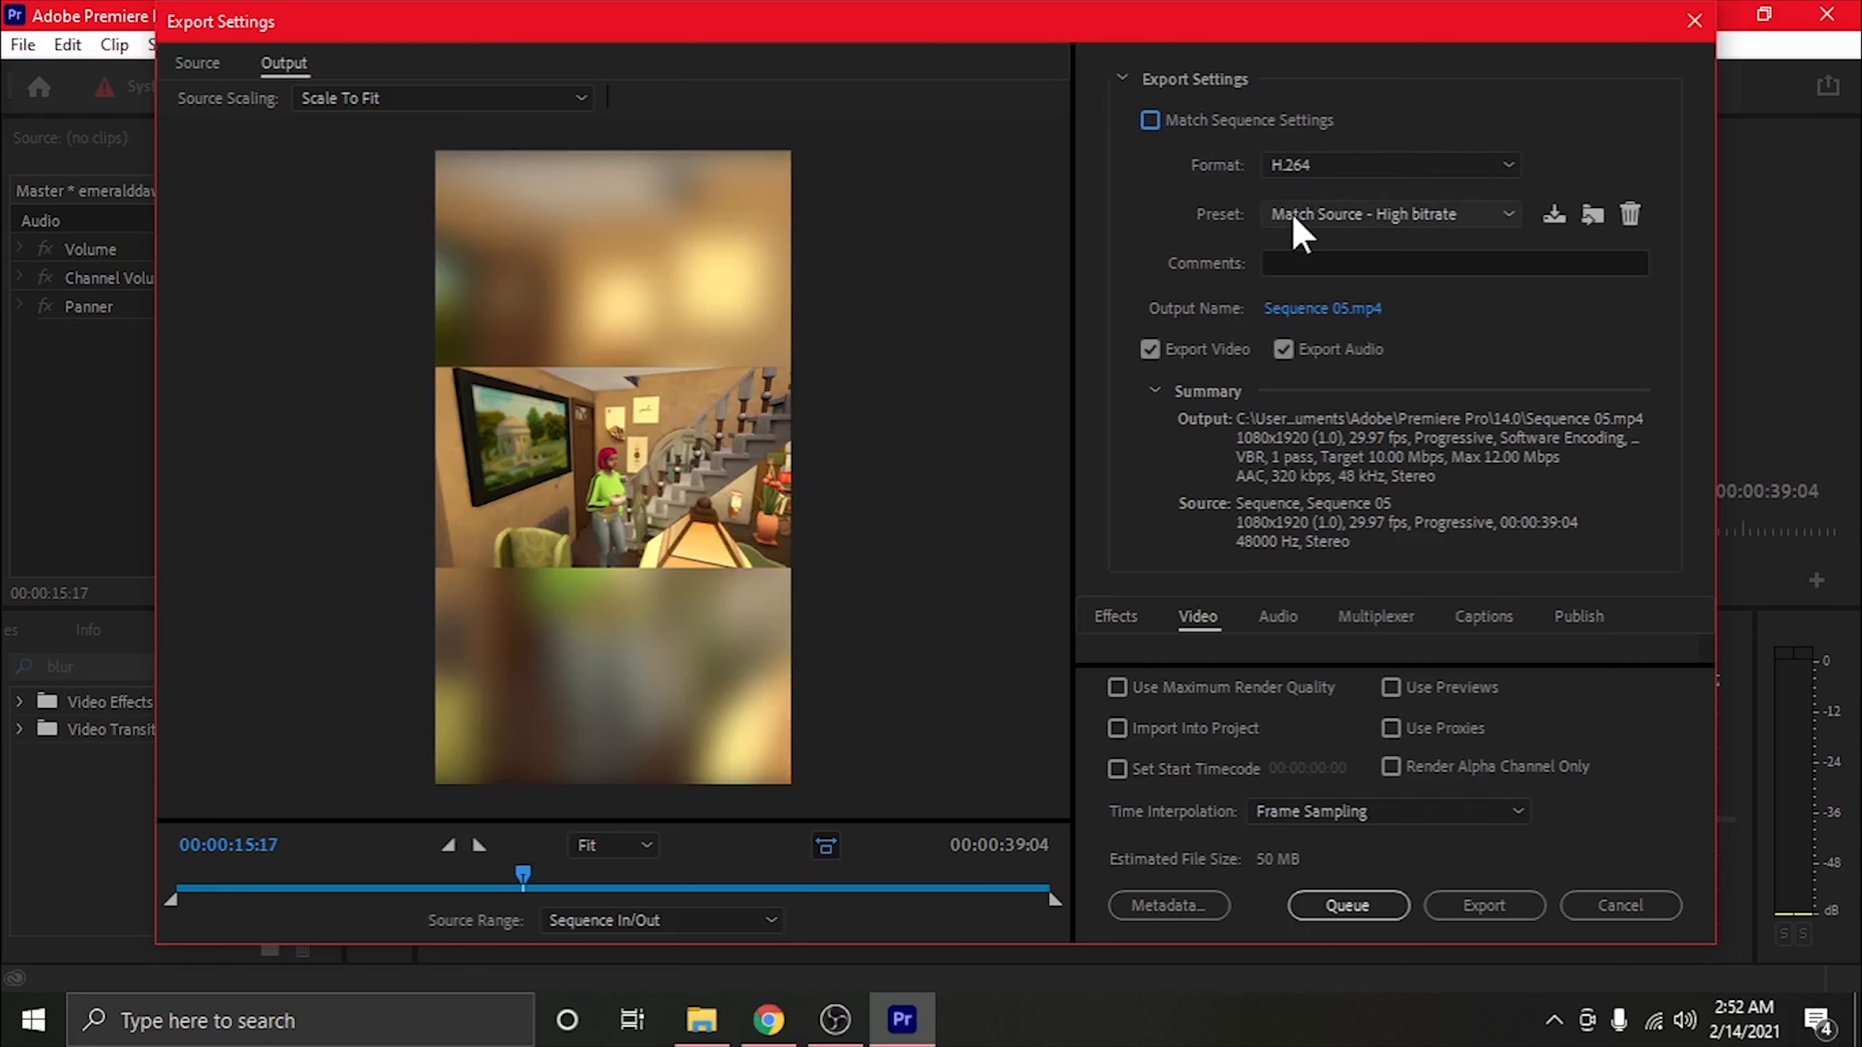
click(1455, 216)
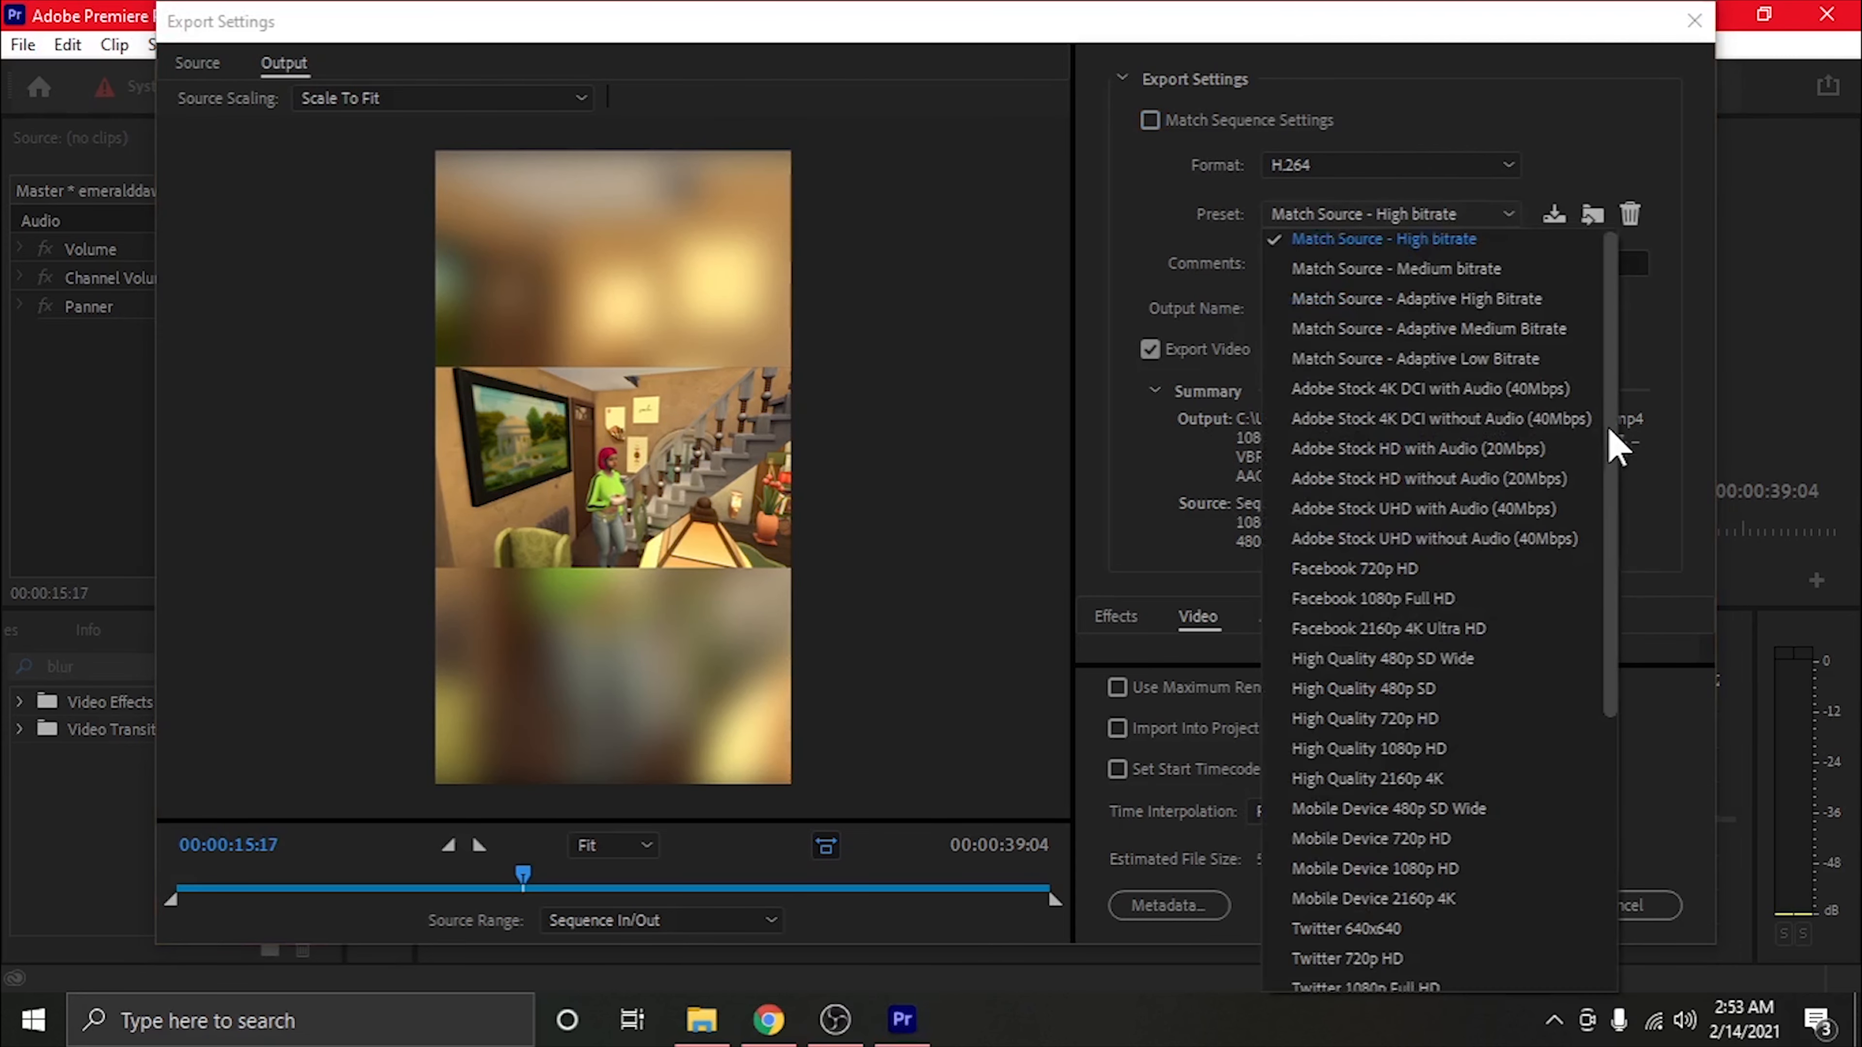
drag(1608, 445, 1580, 831)
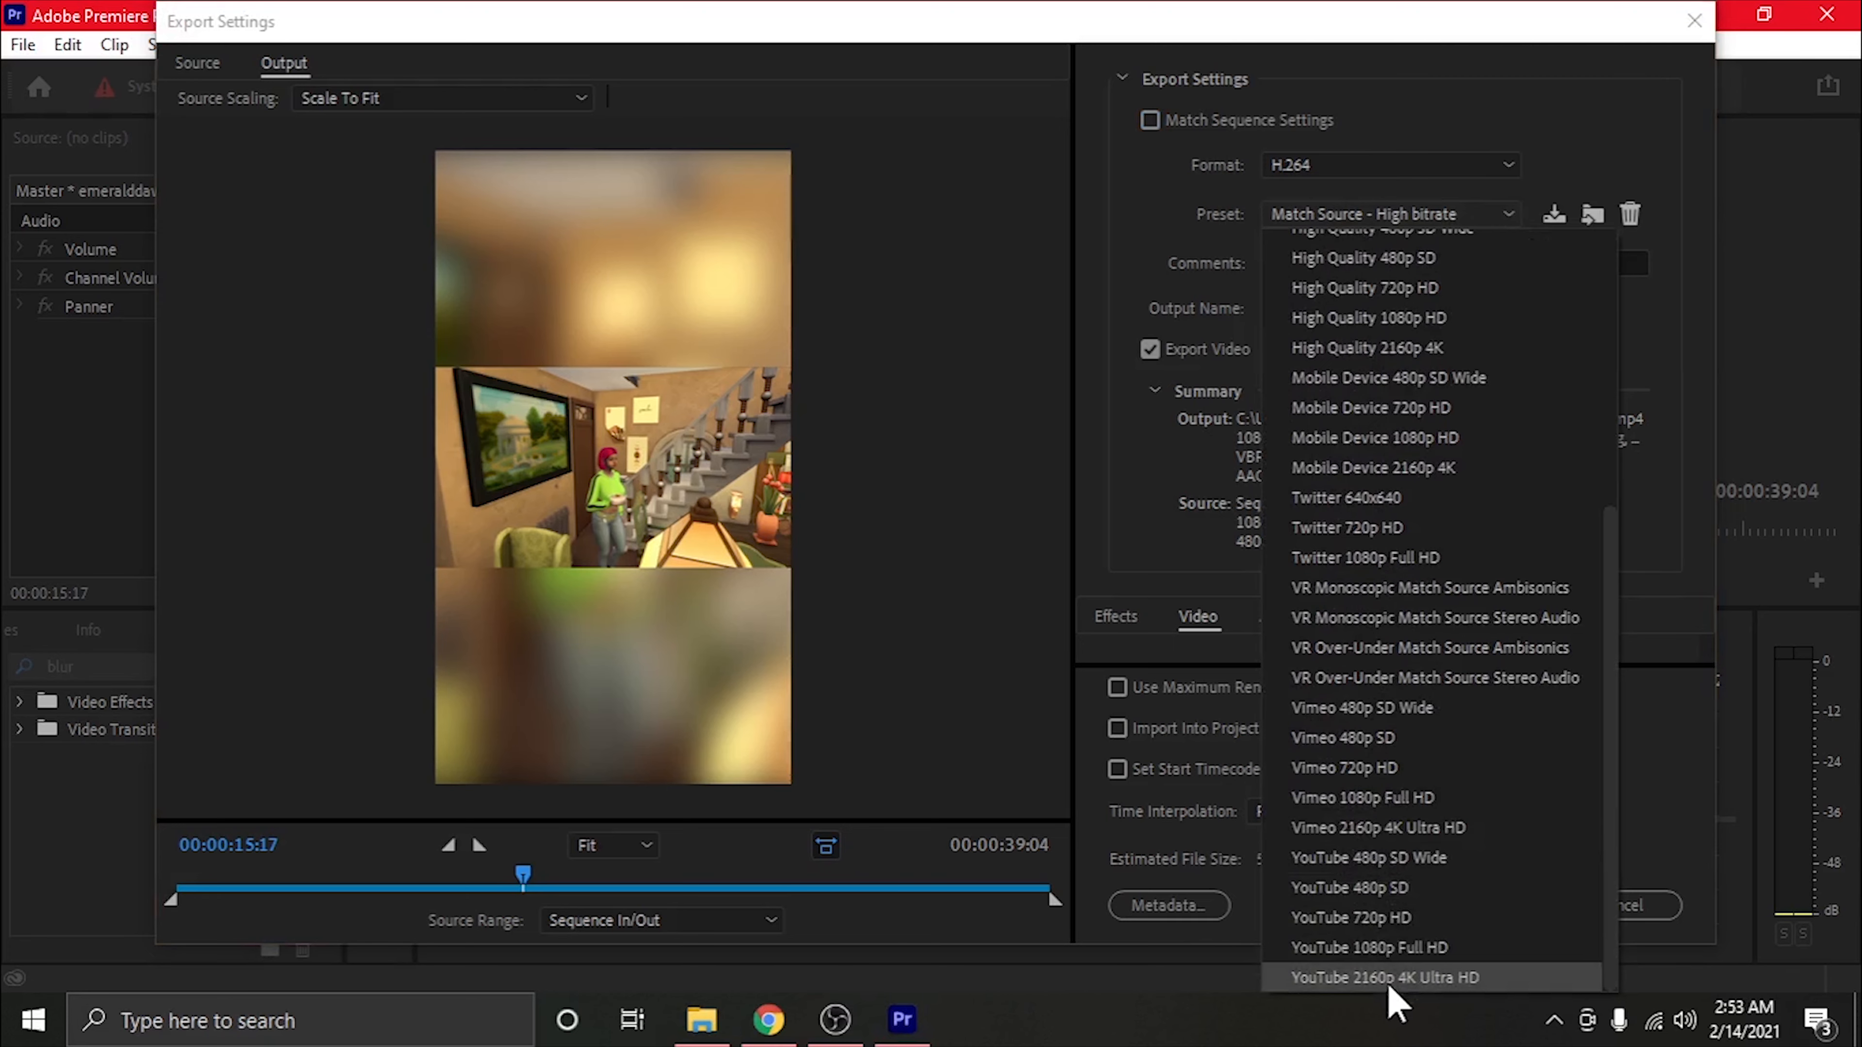
click(1374, 977)
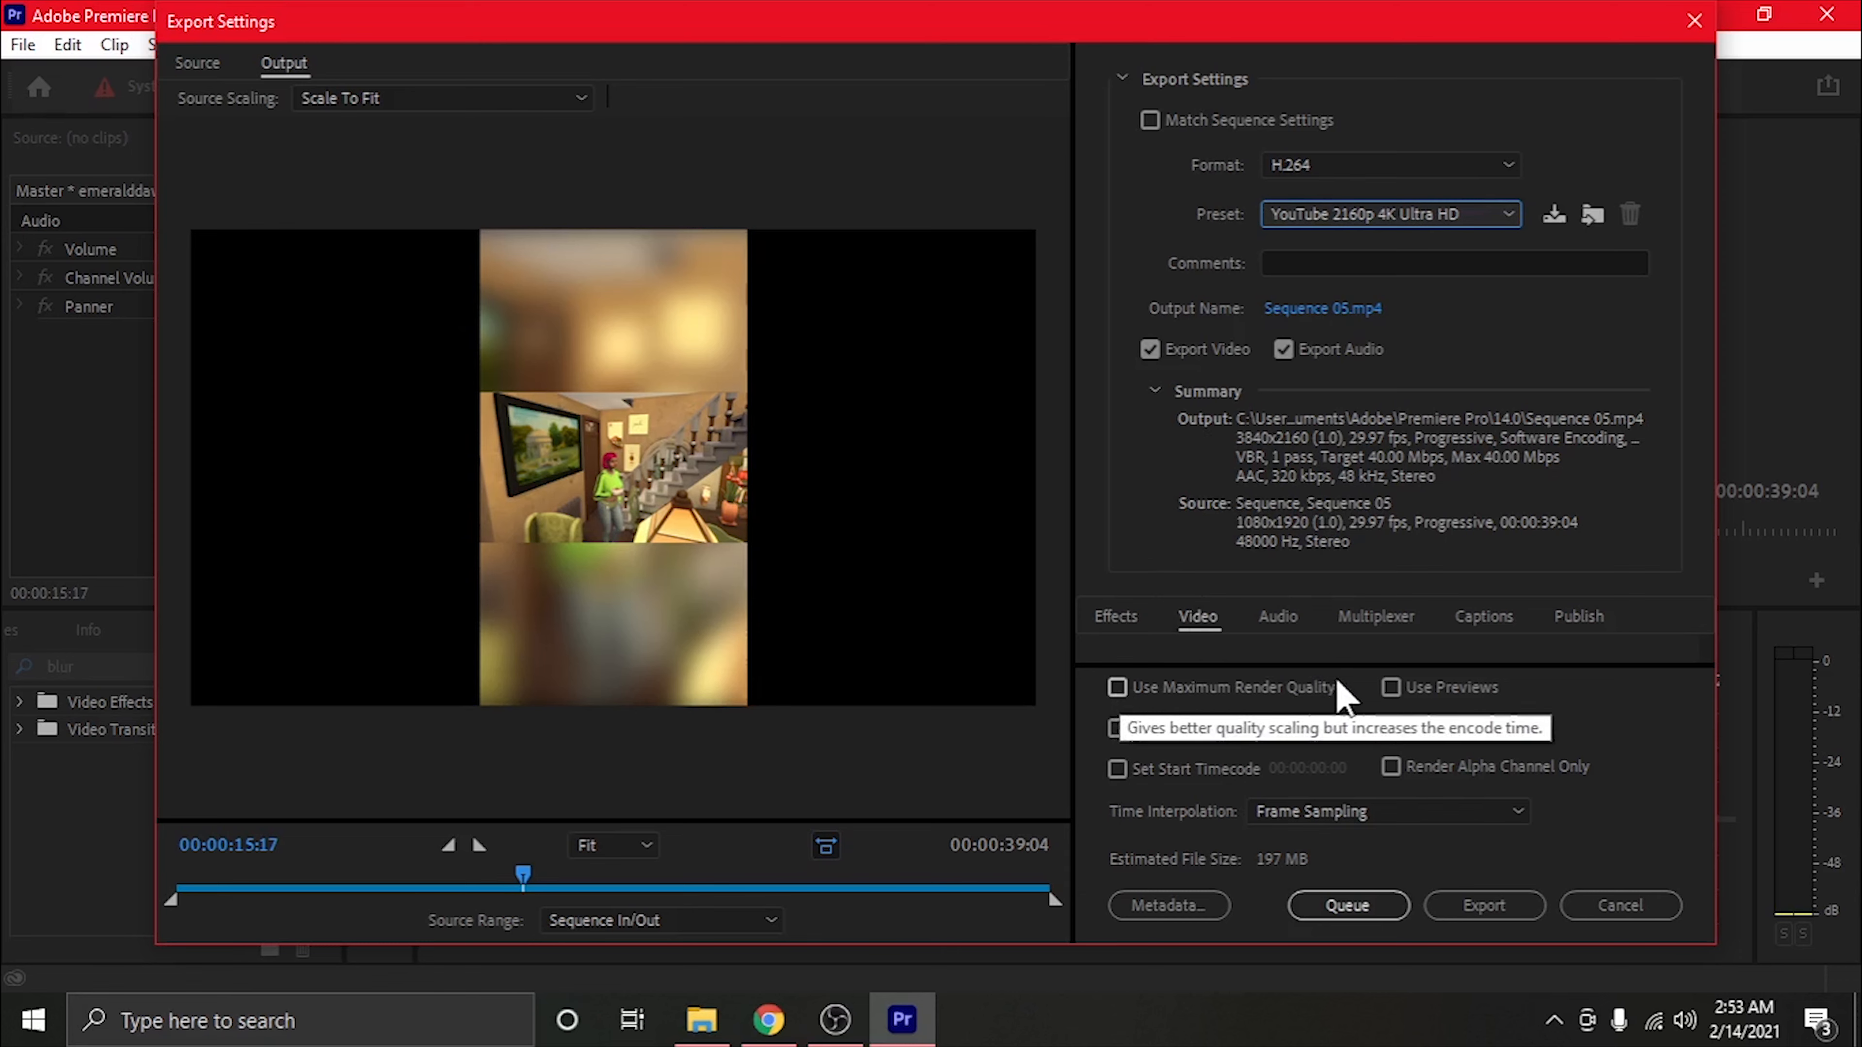
Turn on Use Maximum Render Quality and set the time interpolation to Frame Blending
click(1117, 688)
click(1405, 829)
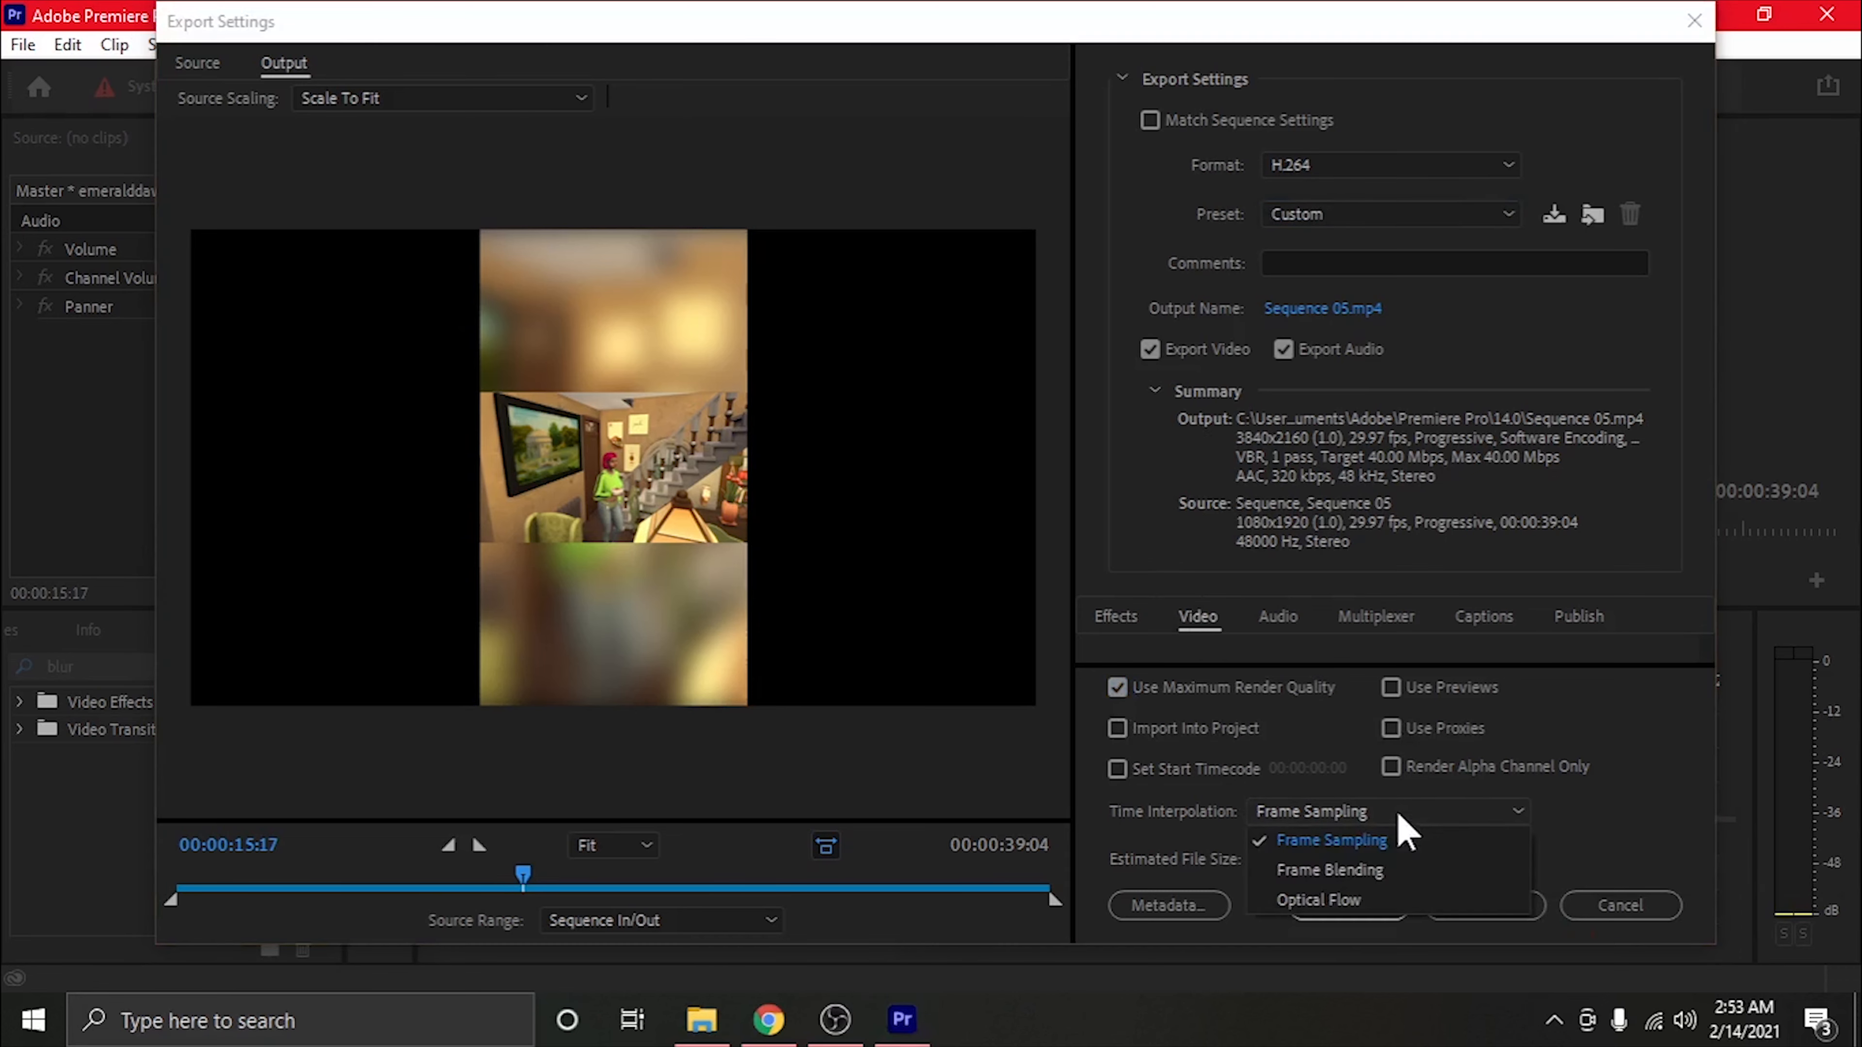
click(1372, 867)
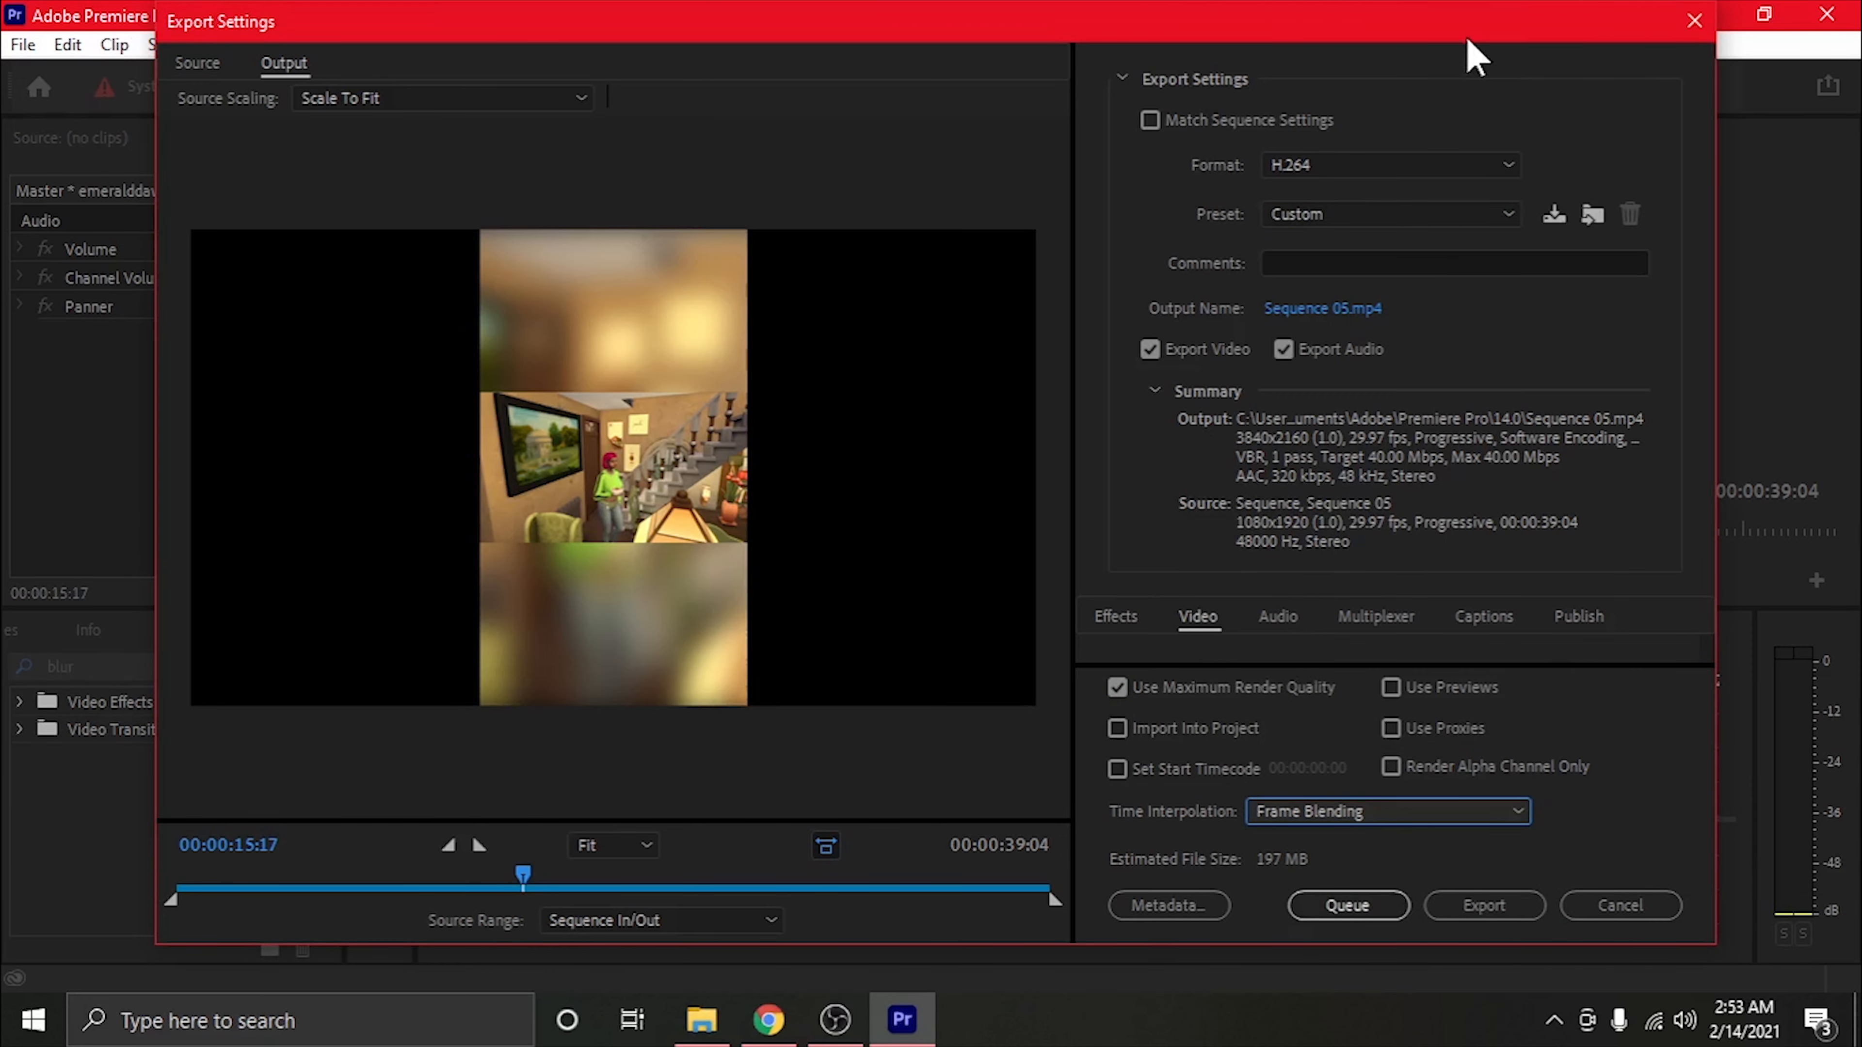
Make the export settings dialog taller and match the basic video settings to the source
drag(1467, 37, 1464, 34)
drag(1424, 951, 1422, 992)
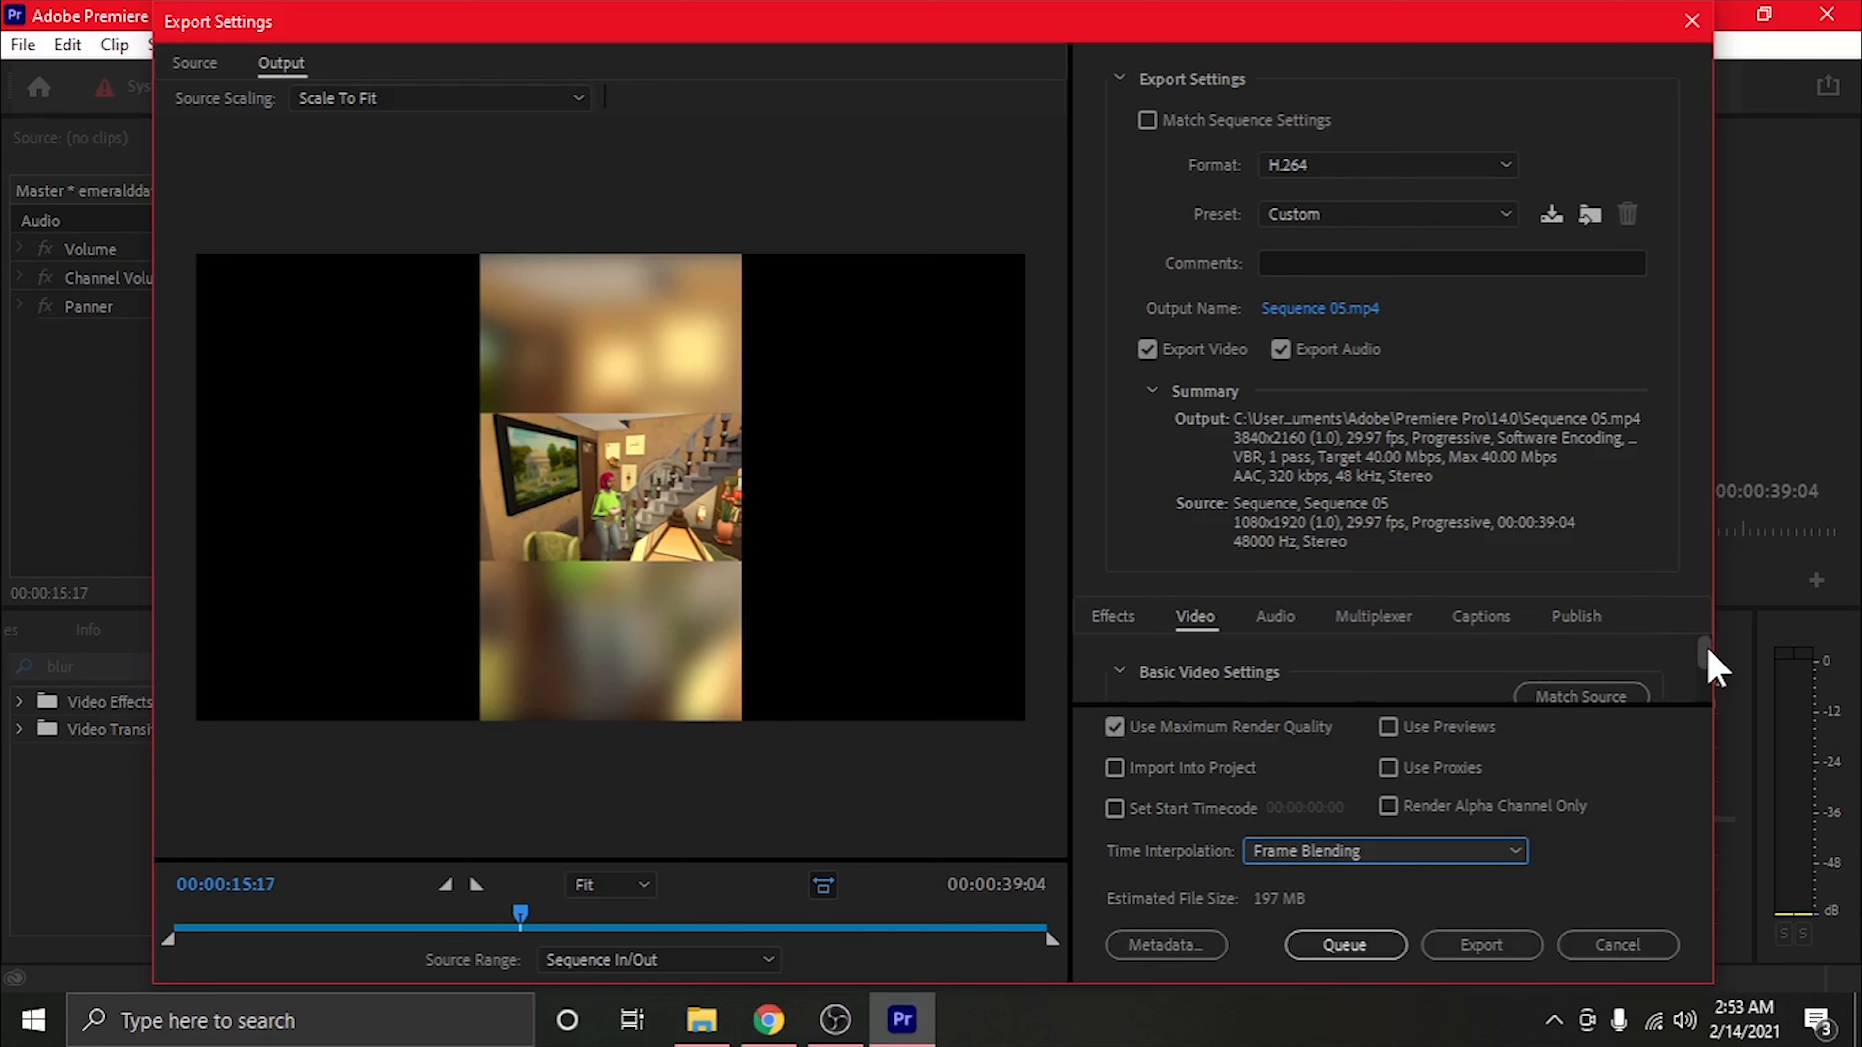
scroll(1348, 690, down, 3)
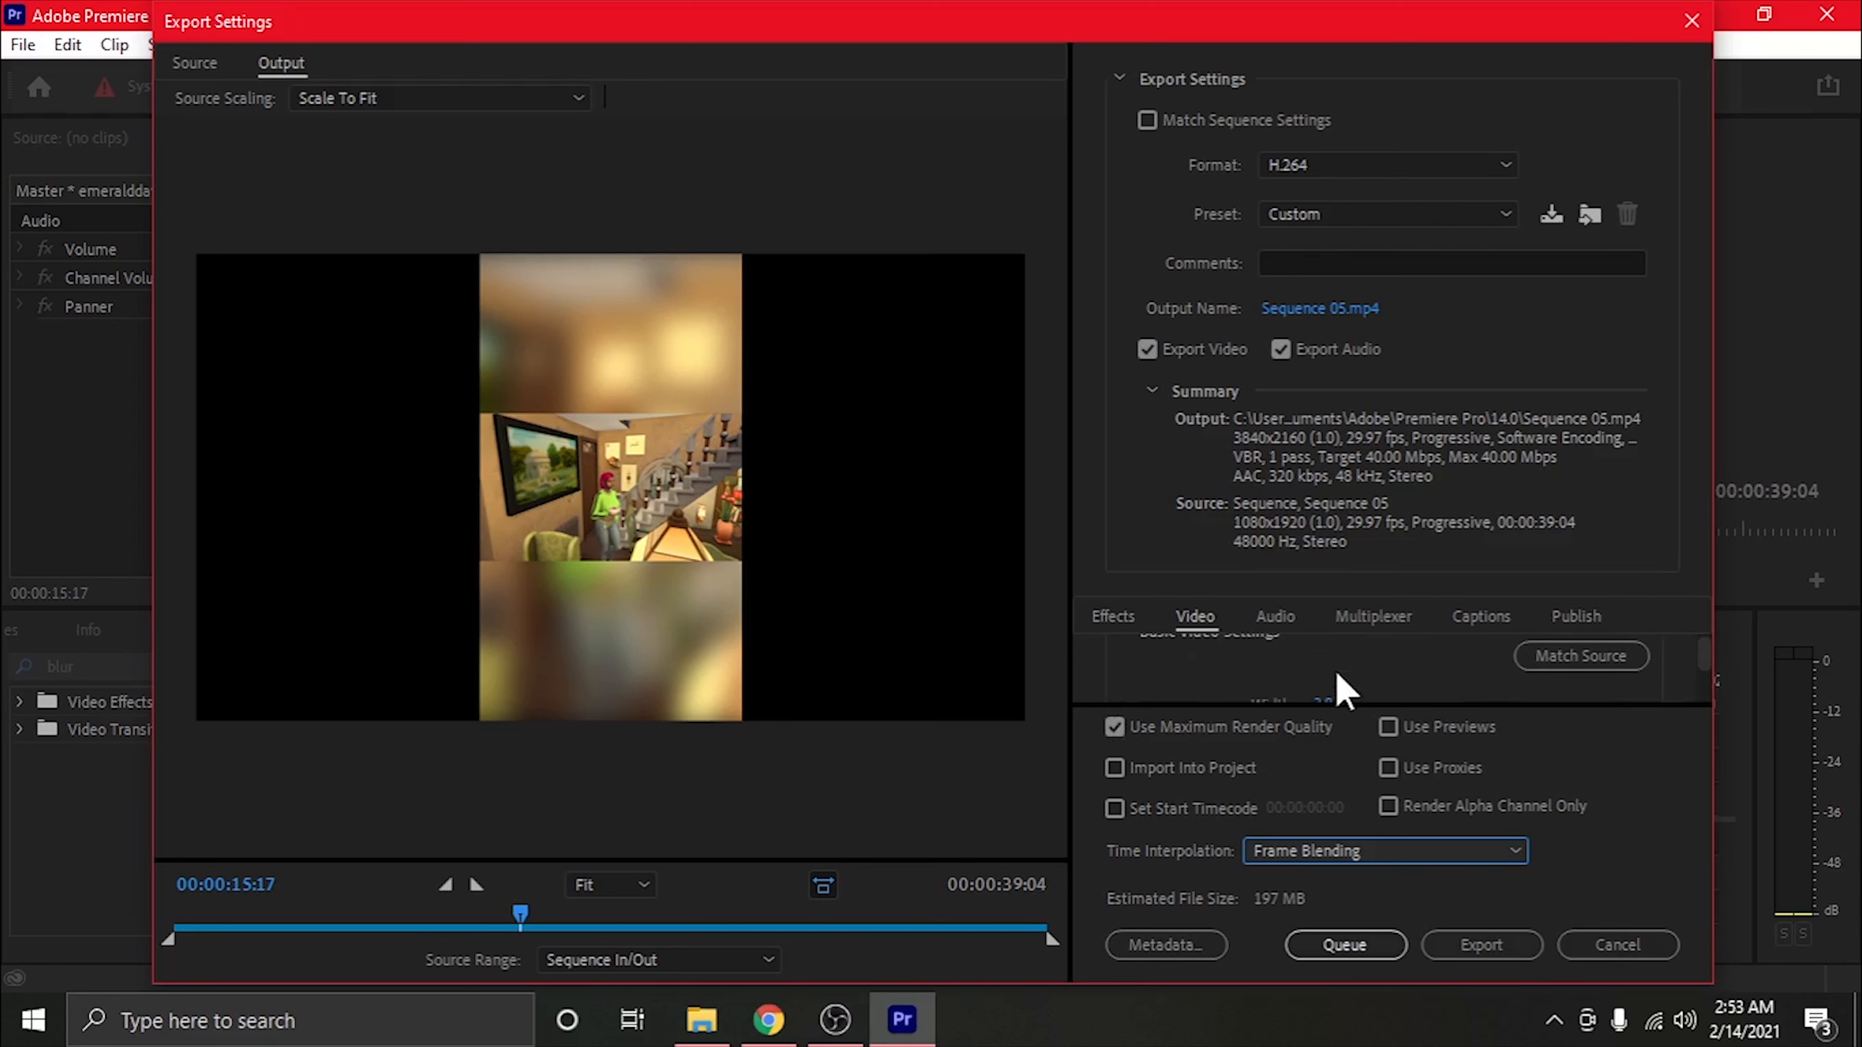
scroll(1342, 675, up, 2)
scroll(1347, 697, down, 1)
scroll(1267, 692, up, 2)
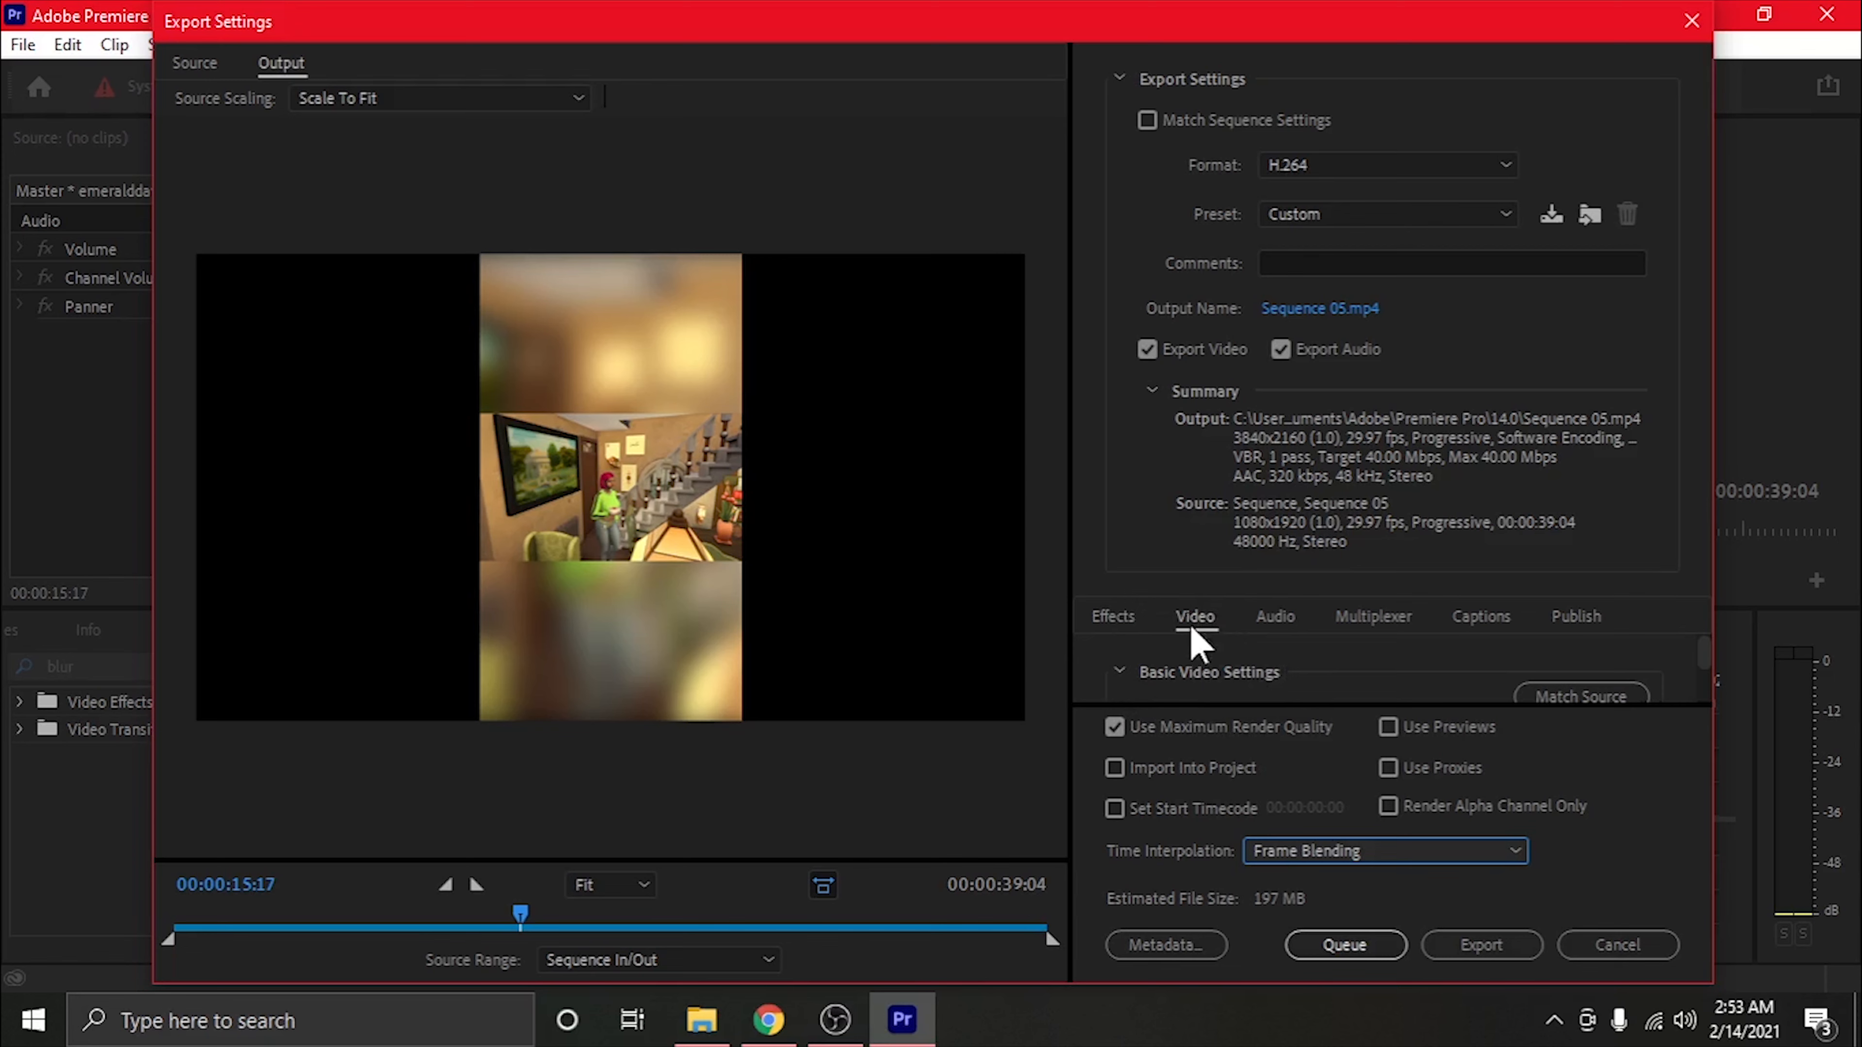
scroll(1516, 690, up, 1)
scroll(1498, 682, down, 1)
scroll(1498, 682, up, 1)
scroll(1613, 682, down, 1)
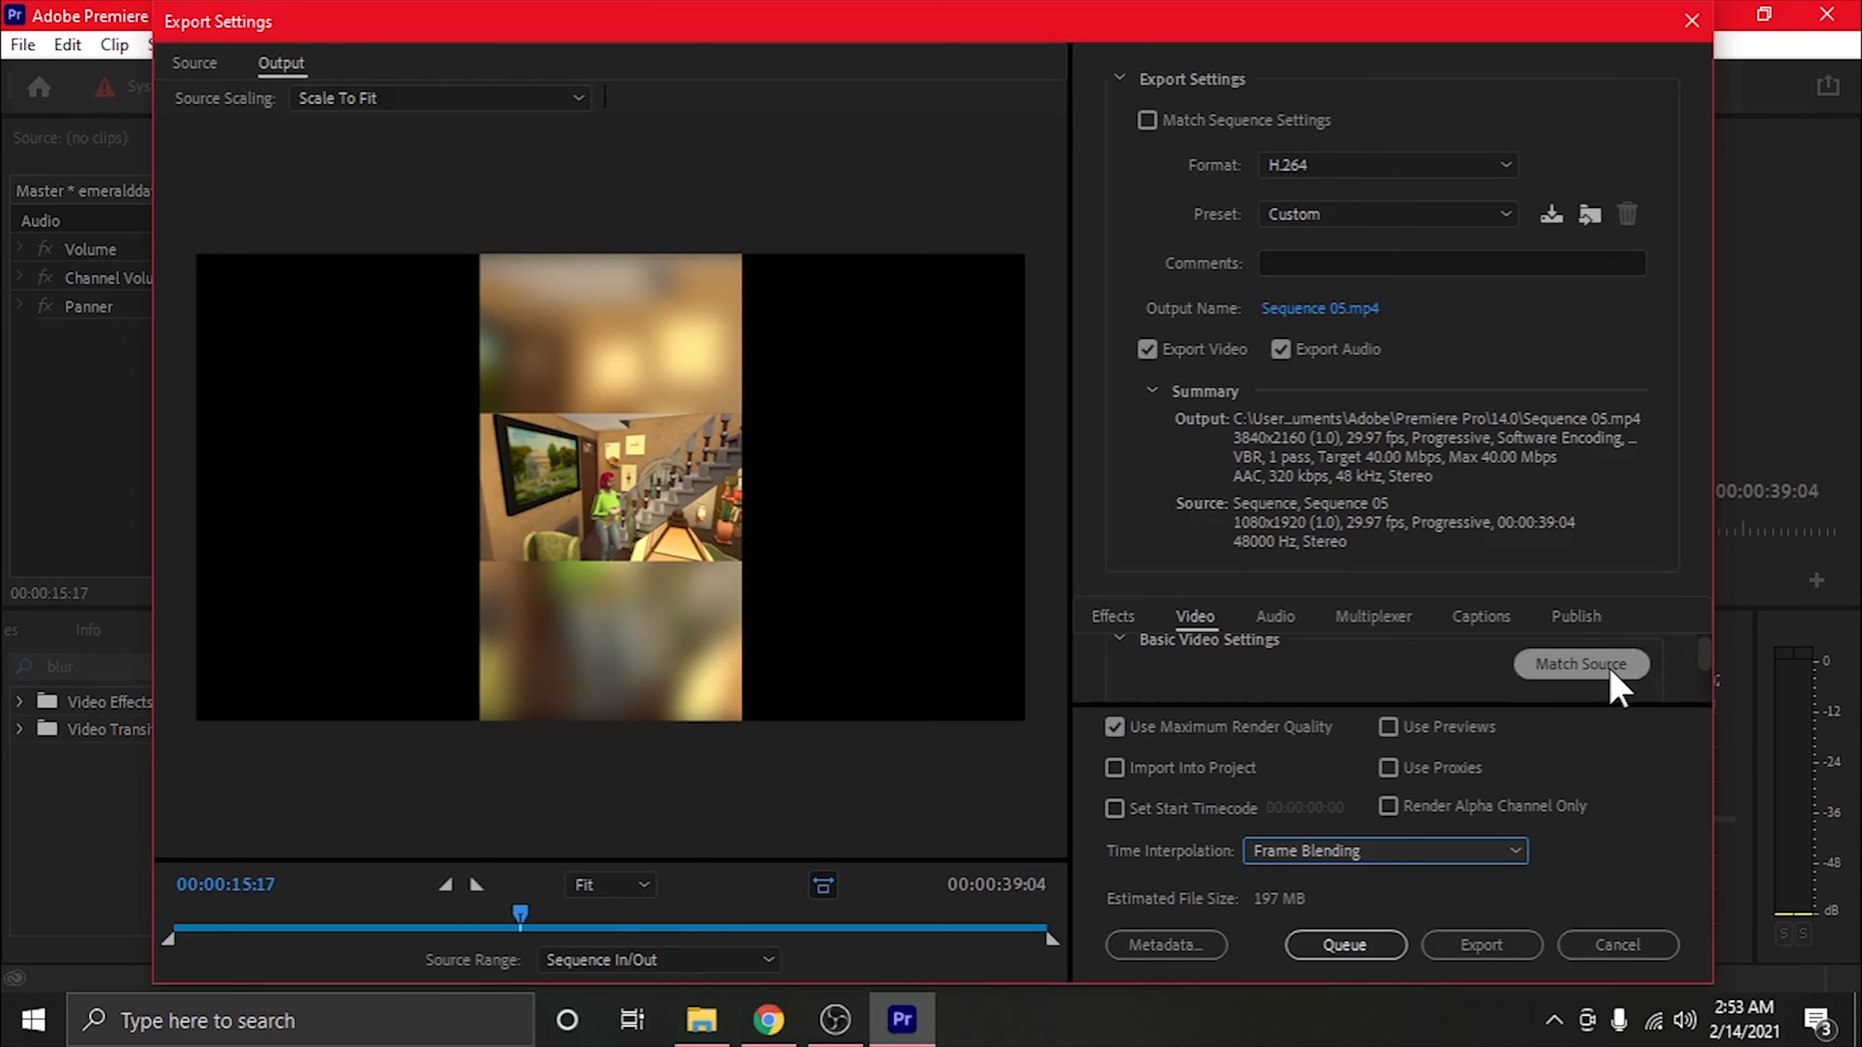
click(1569, 666)
Turn on Render at Maximum Depth in the basic video settings
scroll(1565, 682, up, 1)
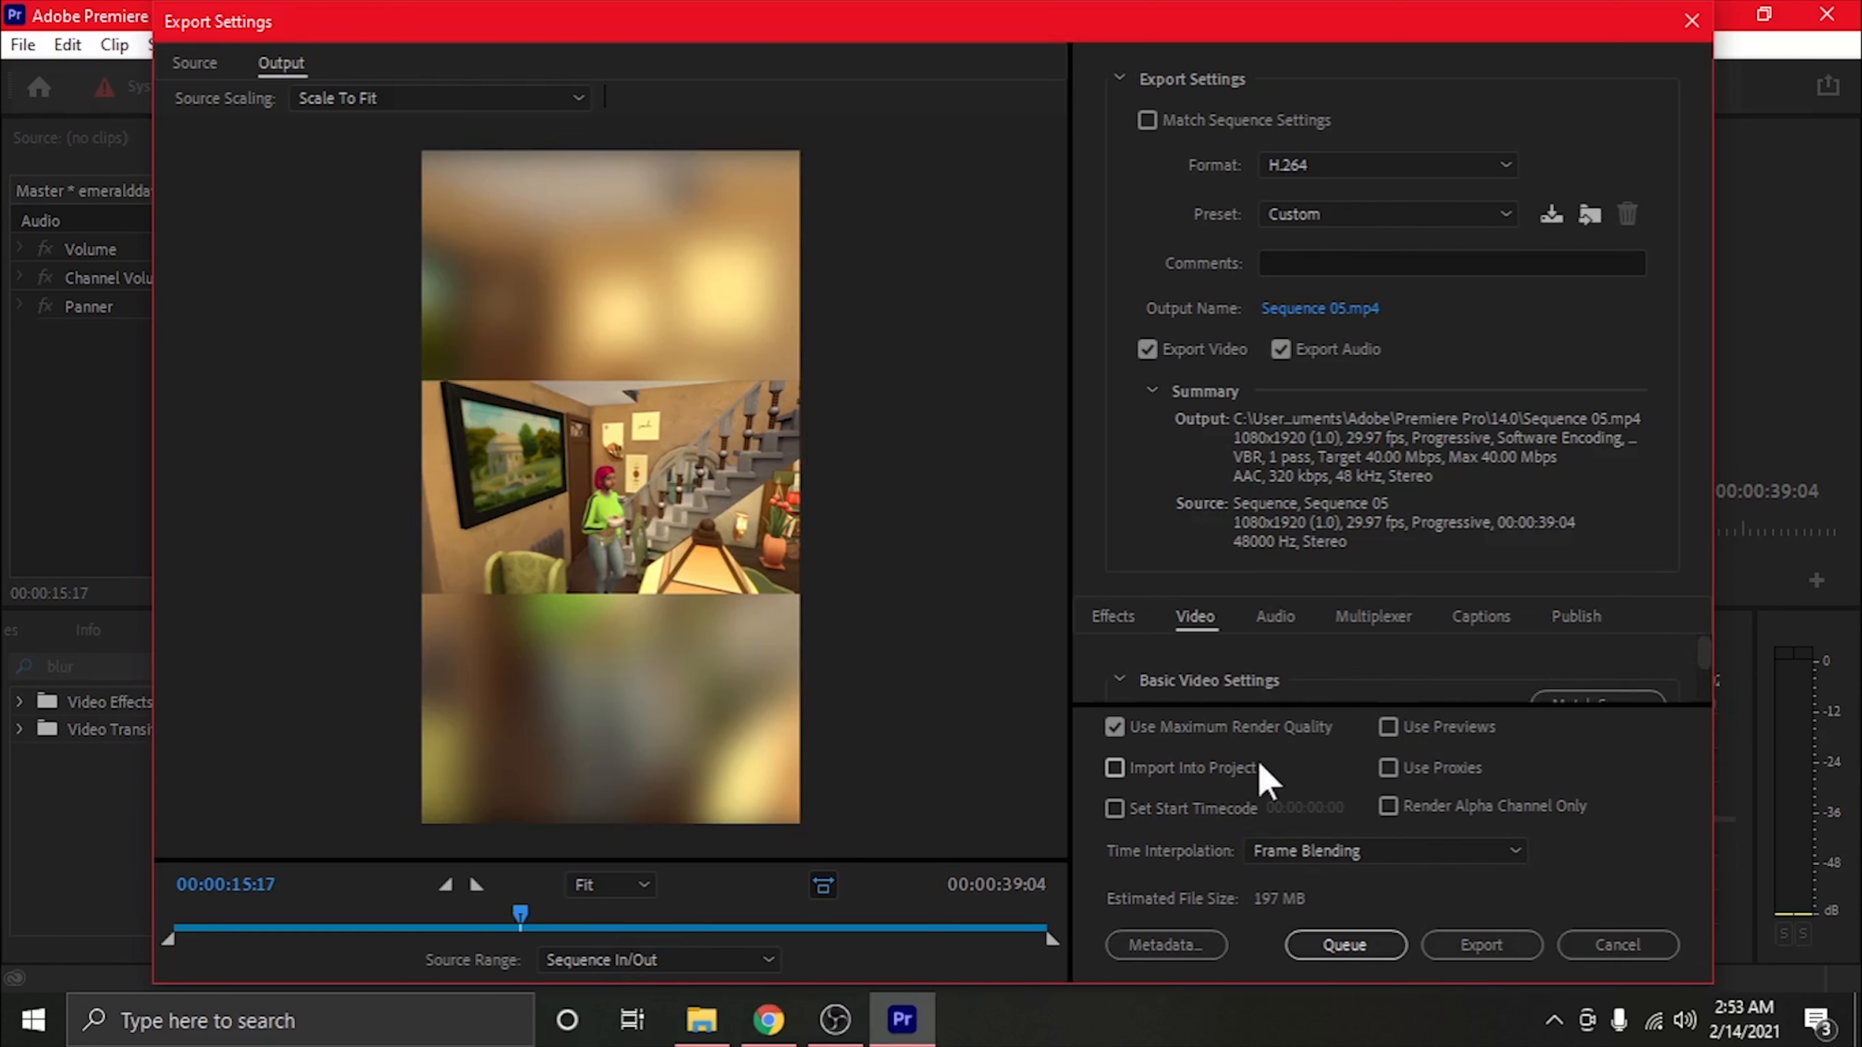
scroll(1222, 705, down, 1)
scroll(1219, 693, down, 5)
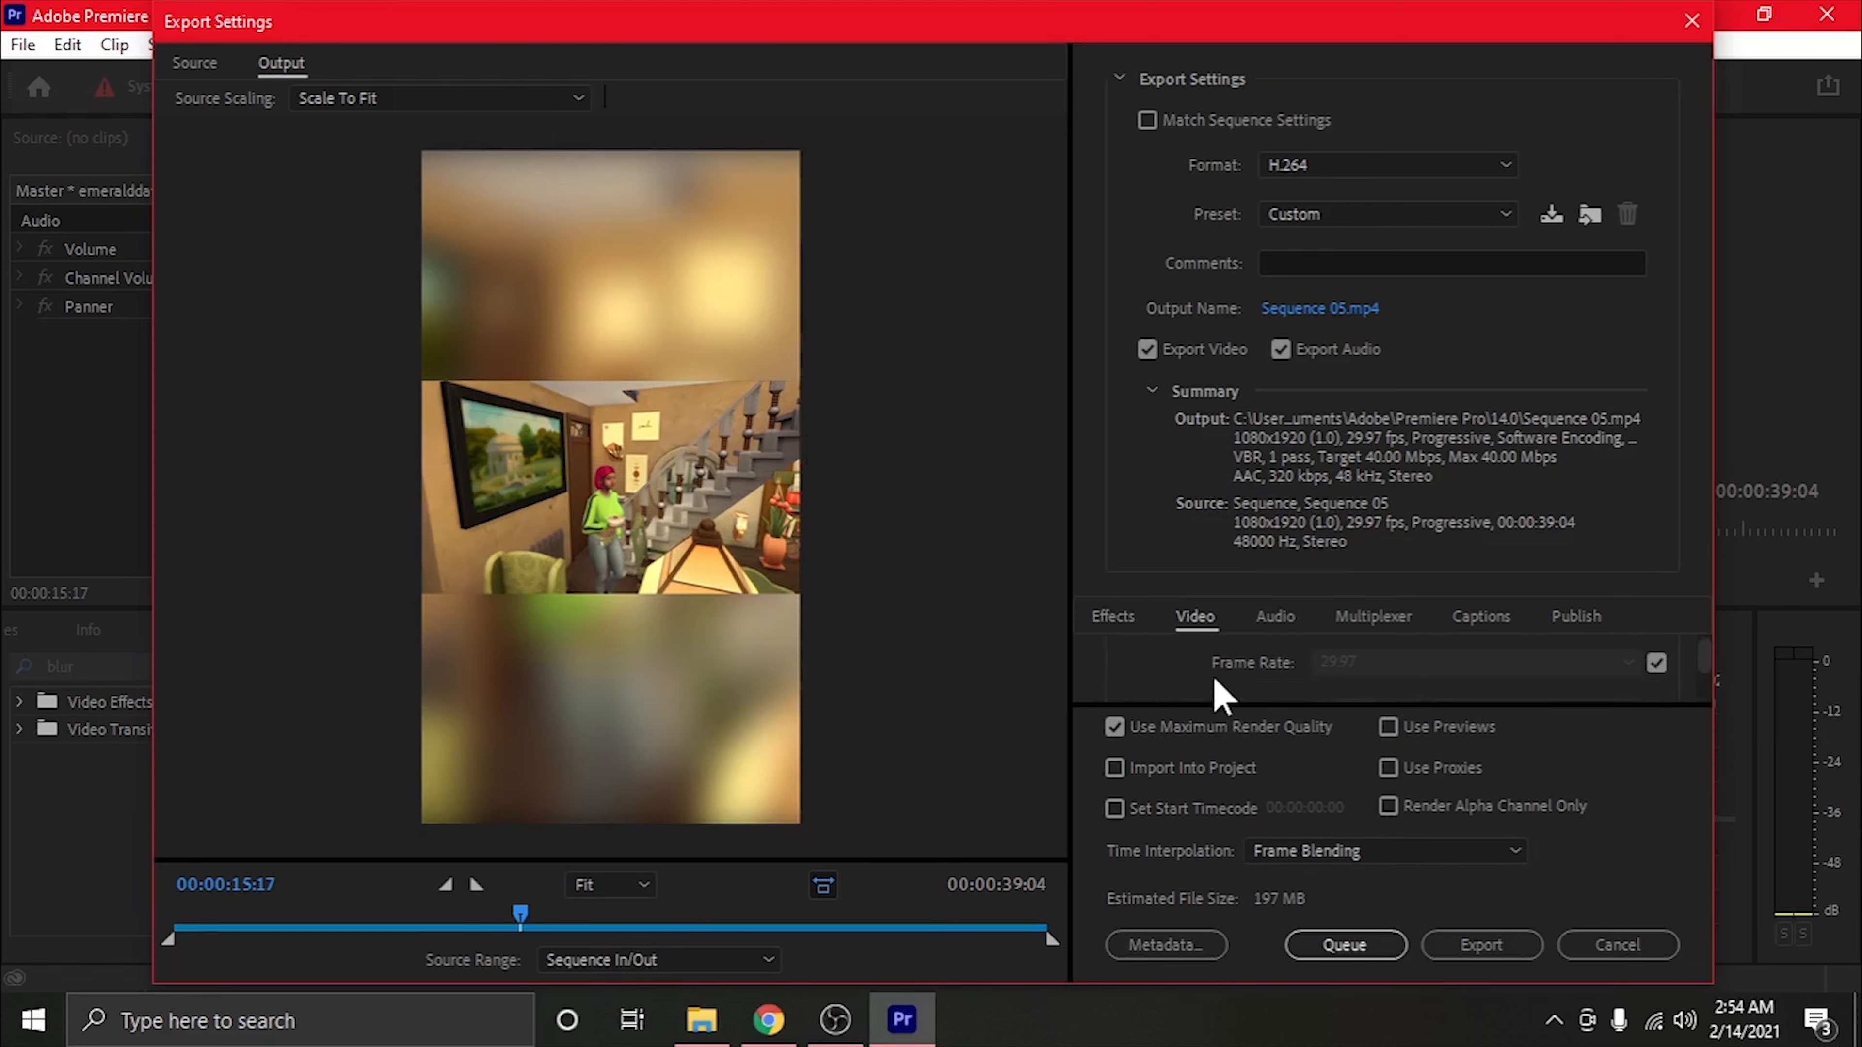
scroll(1206, 679, down, 2)
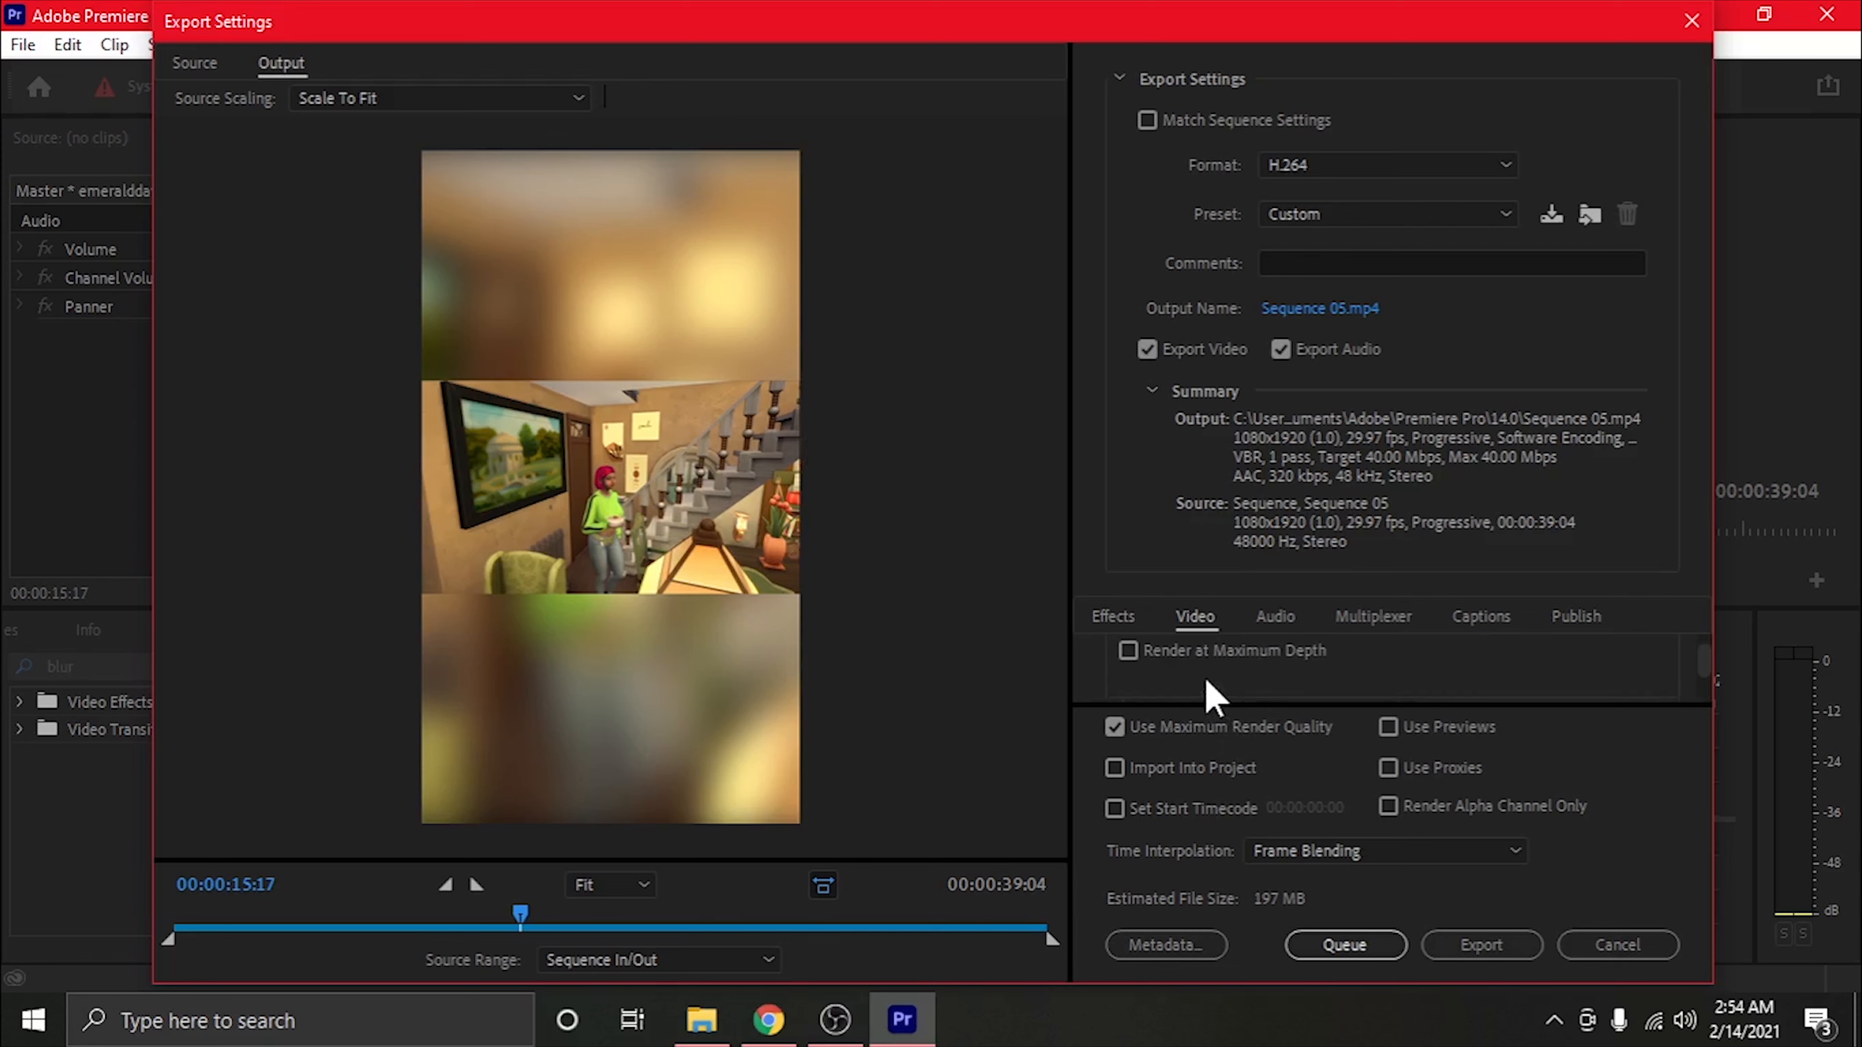
scroll(1203, 686, up, 1)
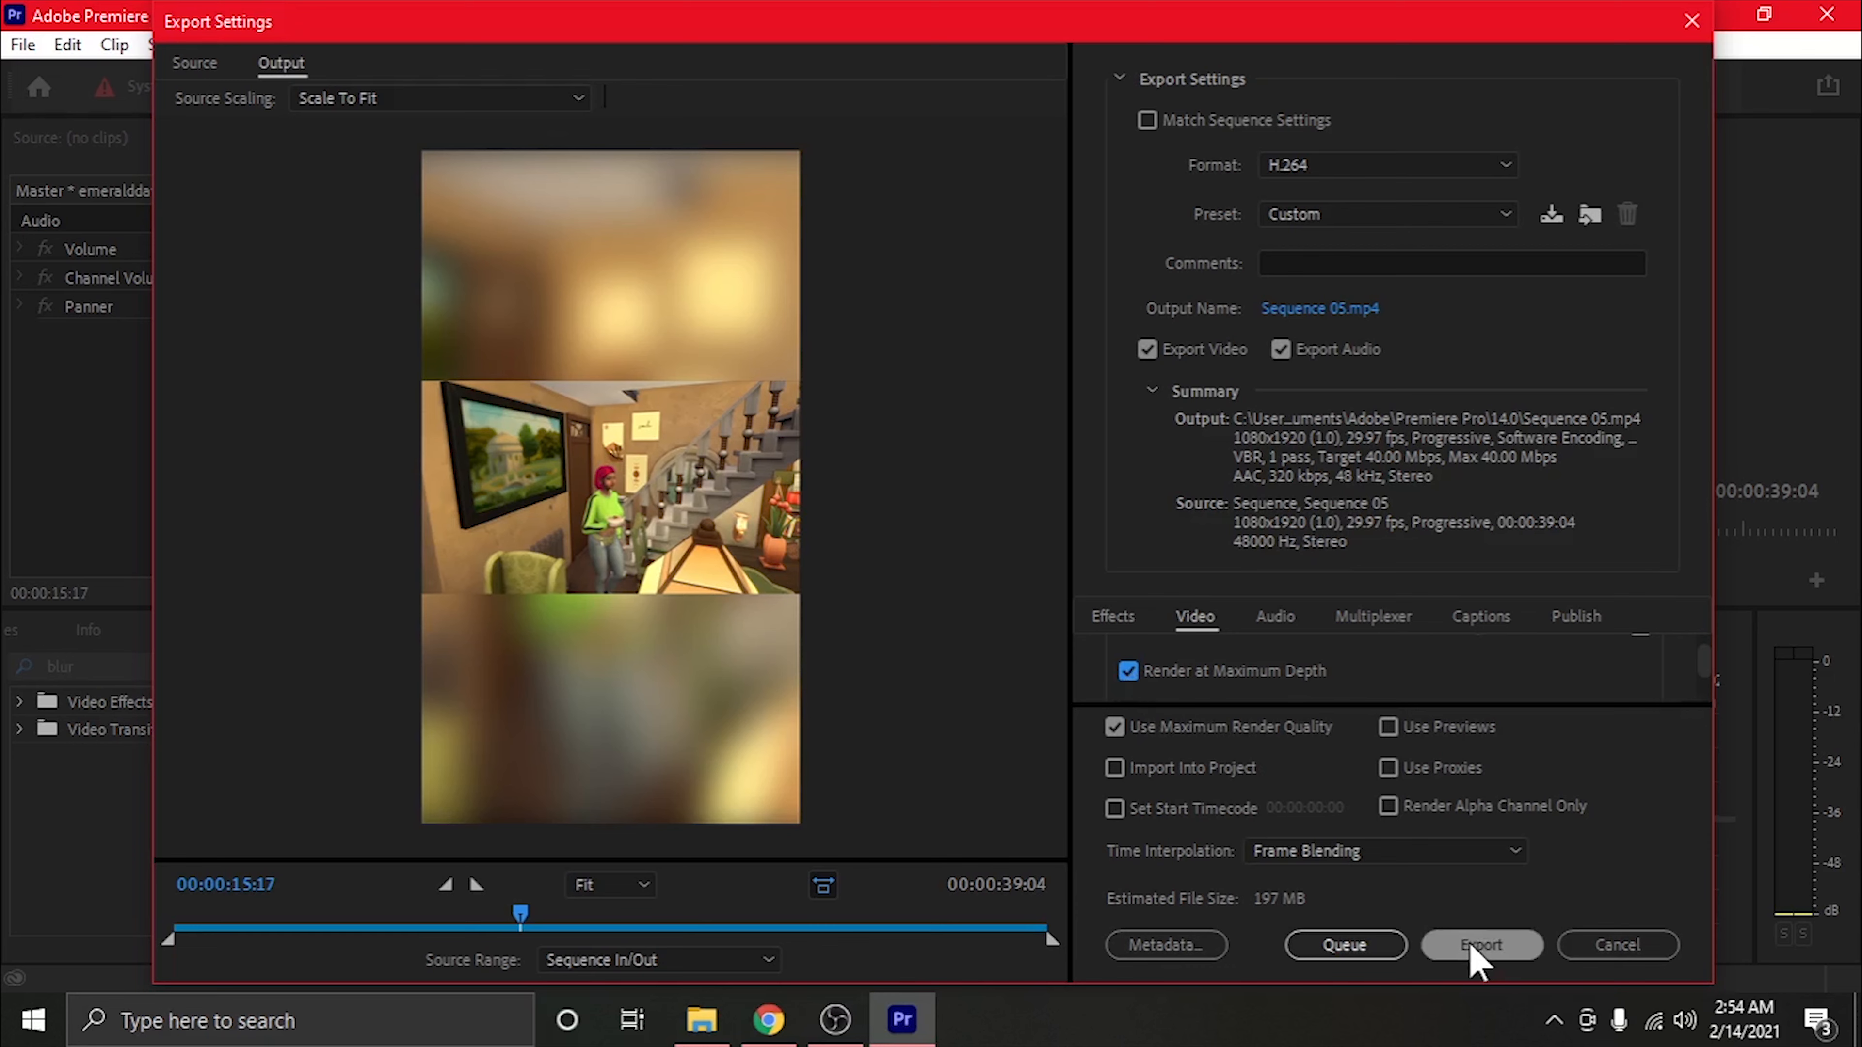
click(1015, 1030)
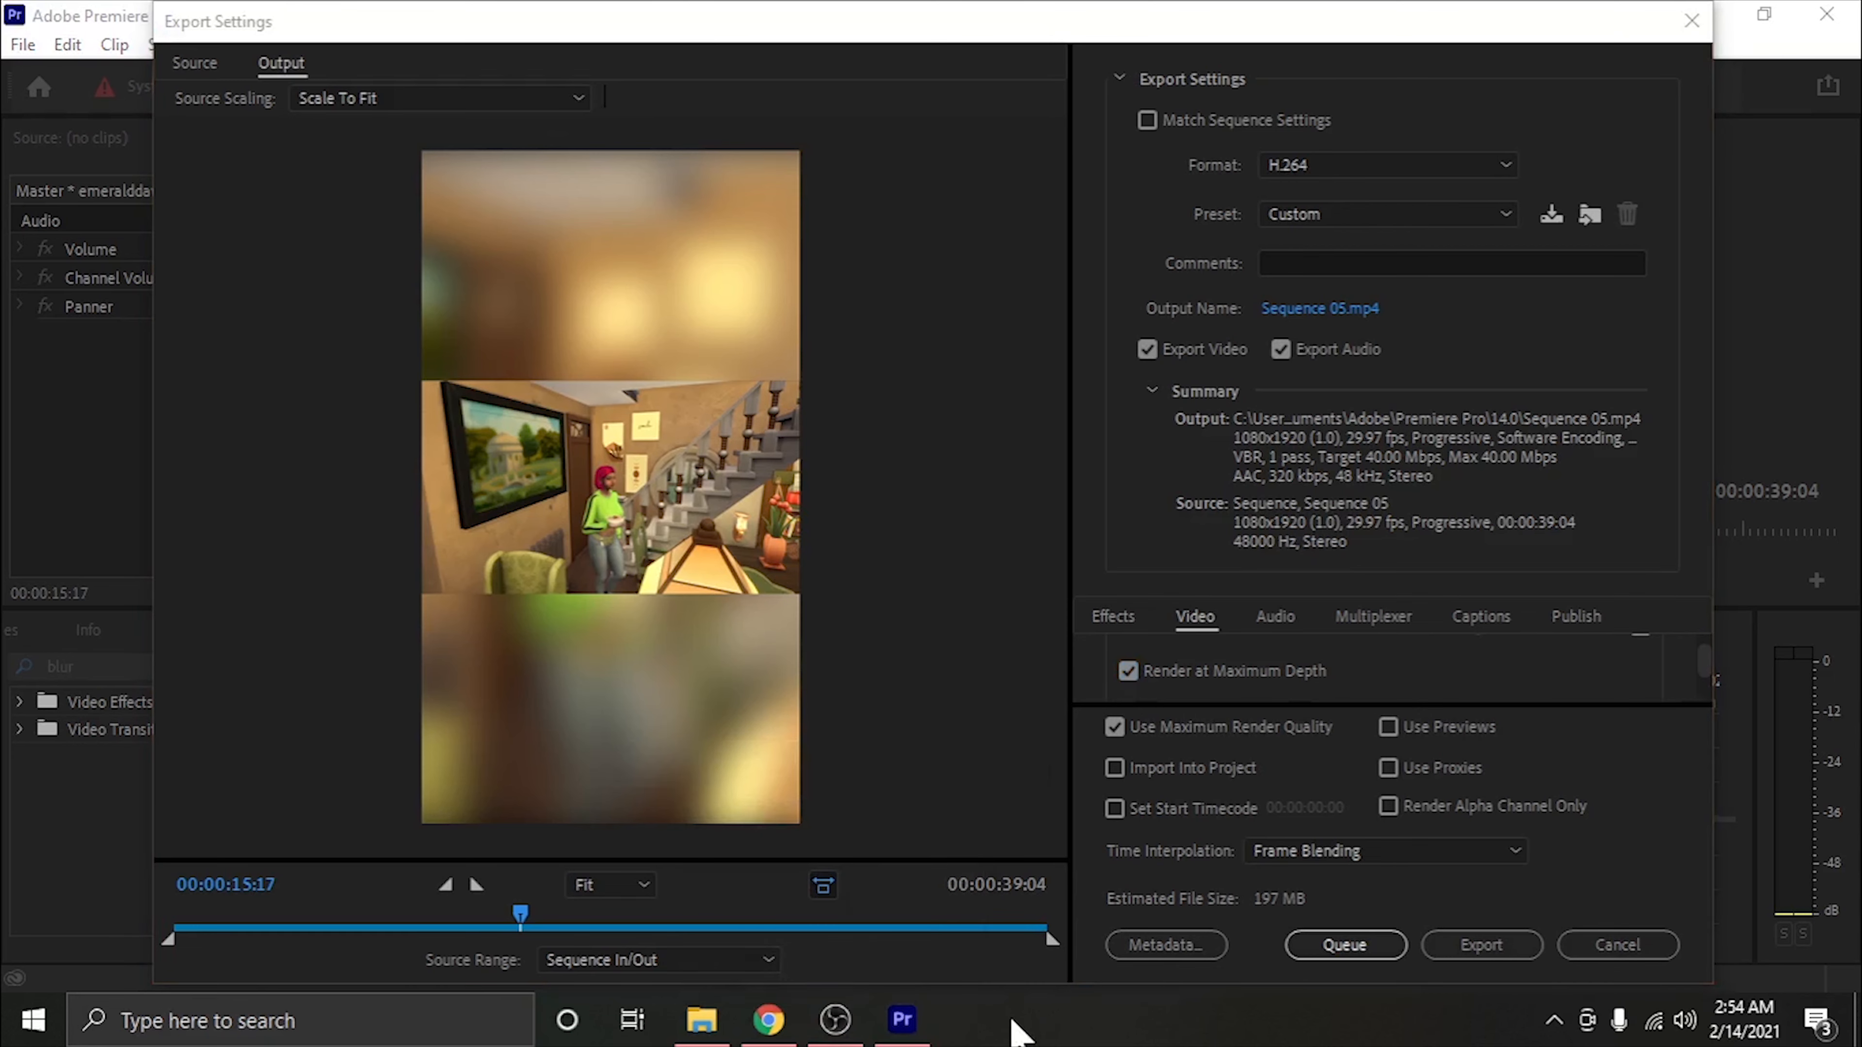